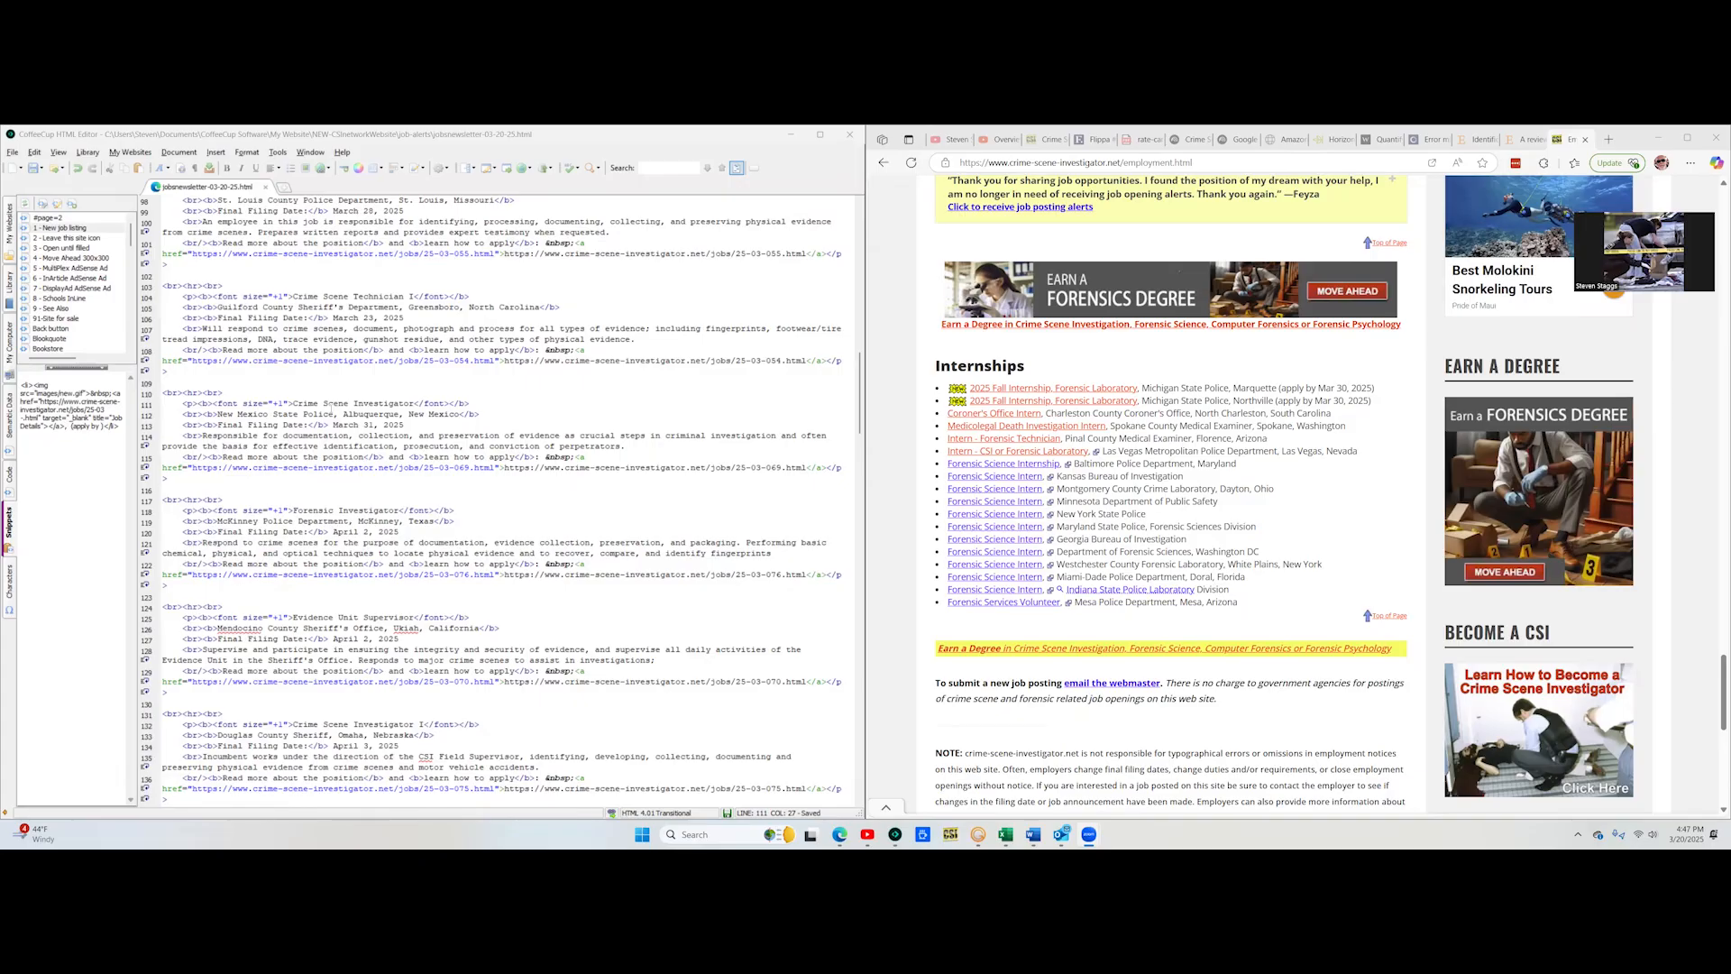
# Step: Preview the March 20, 2025 jobs newsletter in the browser and examine its job listings, links and footer
pyautogui.press('F12')
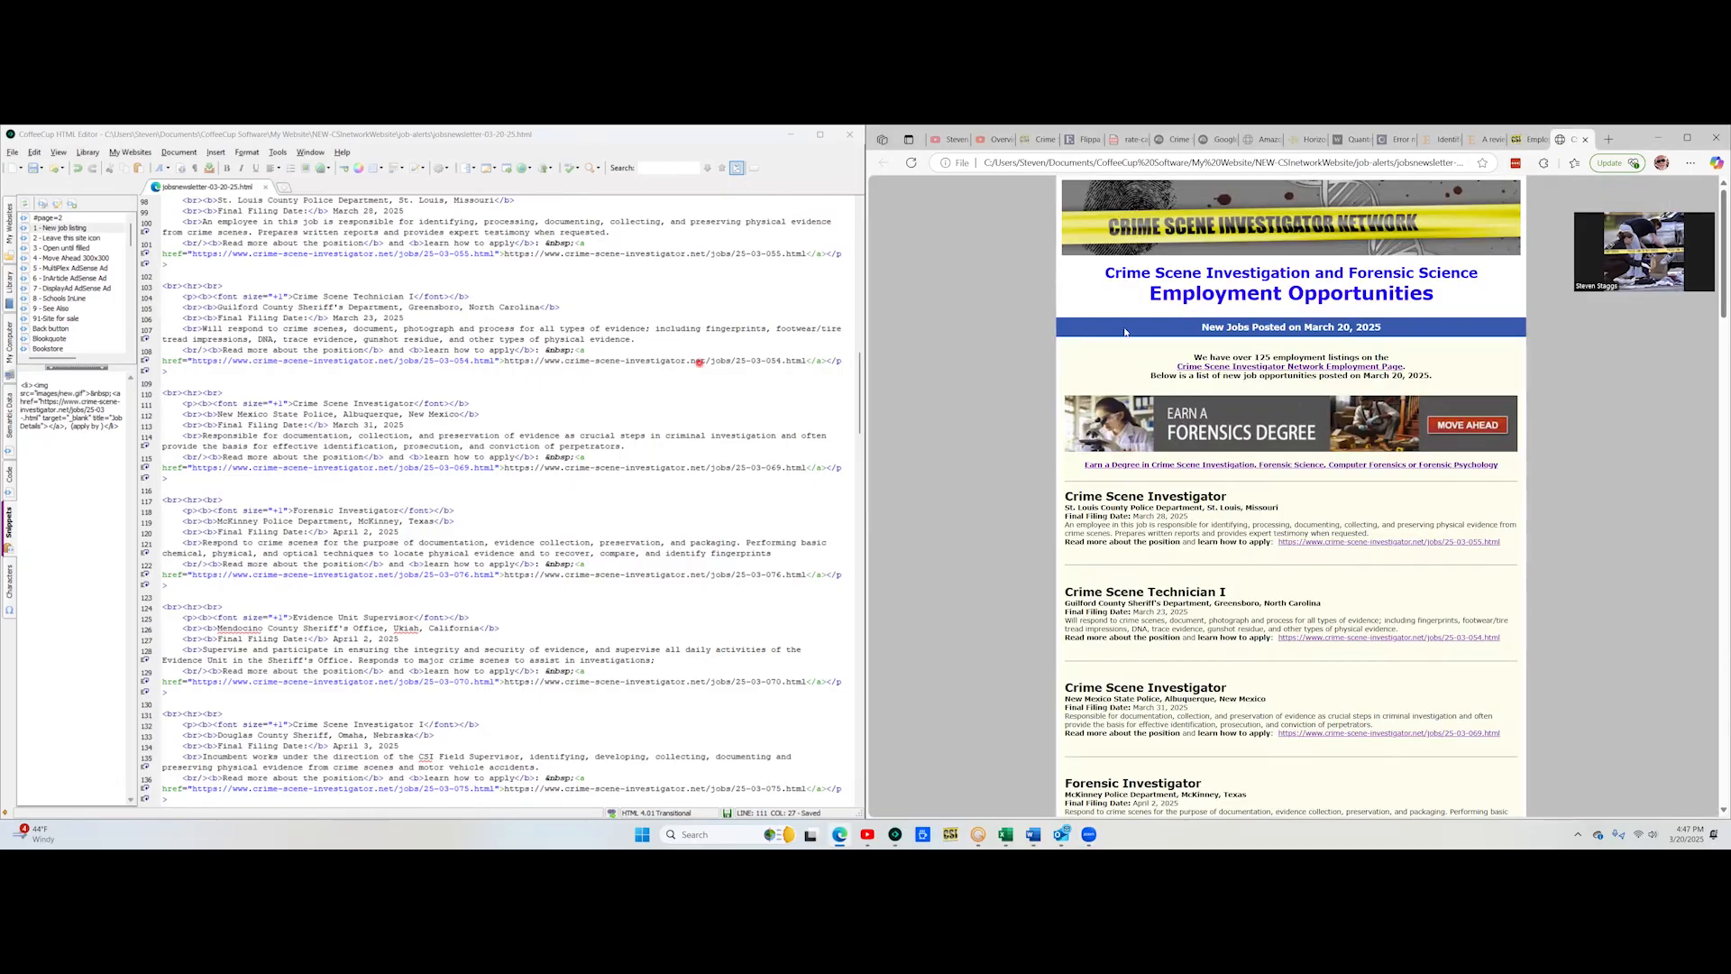
pyautogui.scroll(-15, 1375, 421)
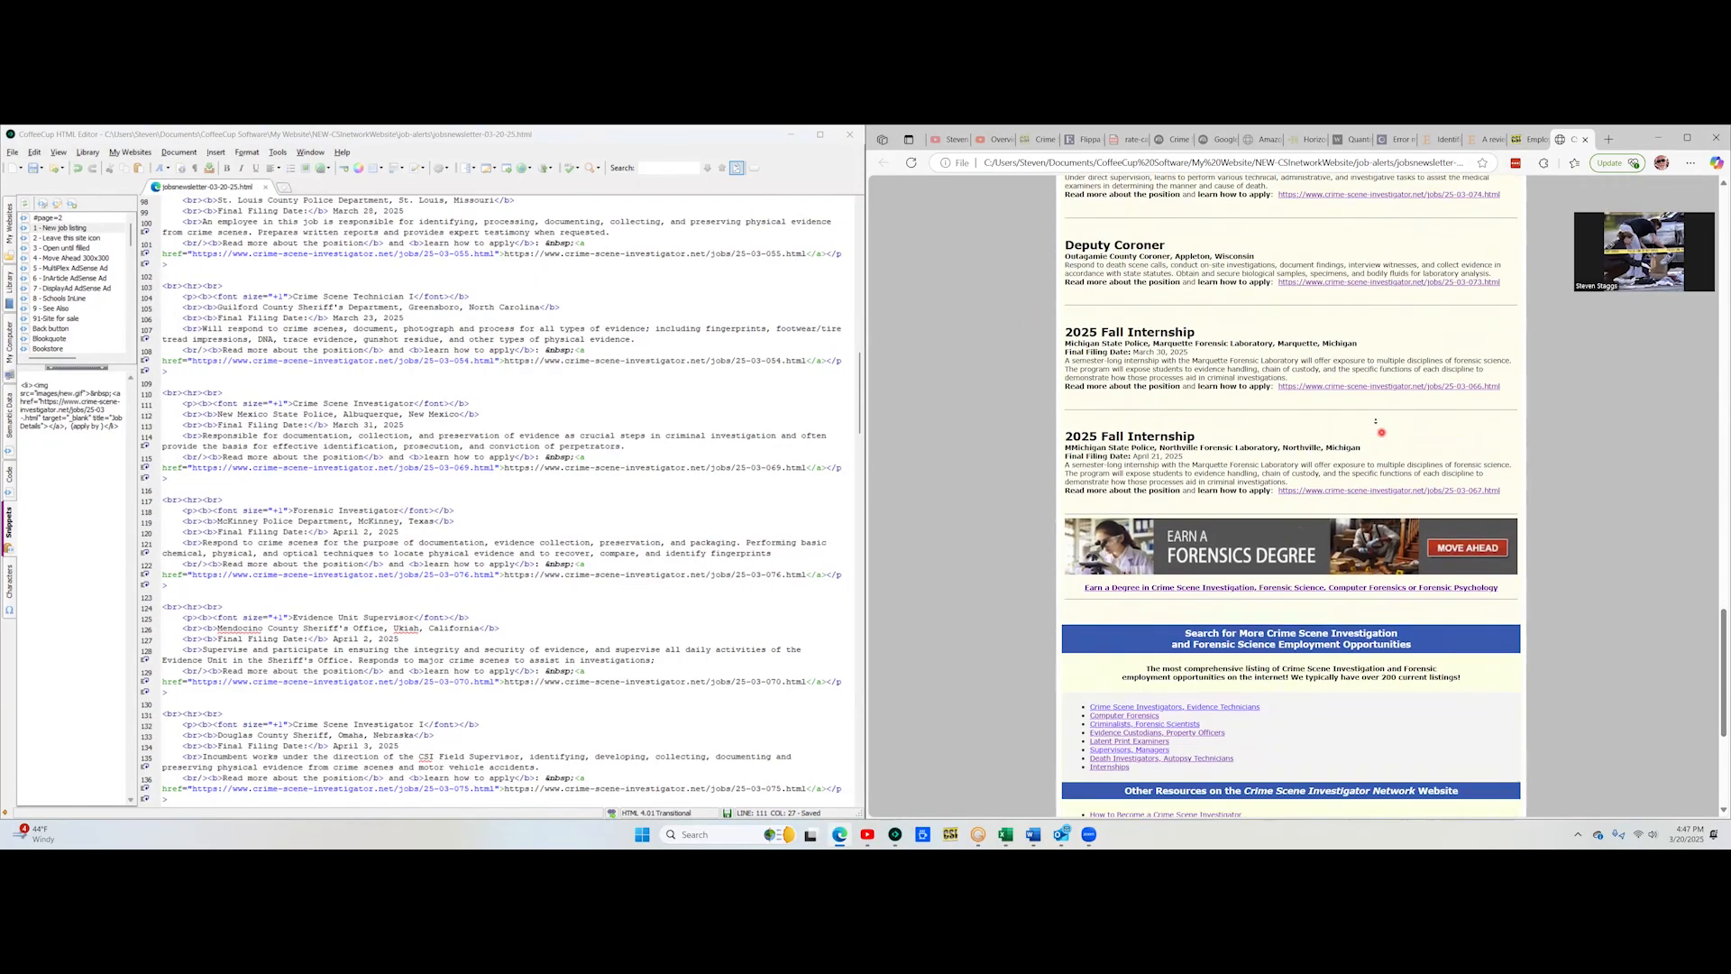
pyautogui.scroll(-4, 1375, 422)
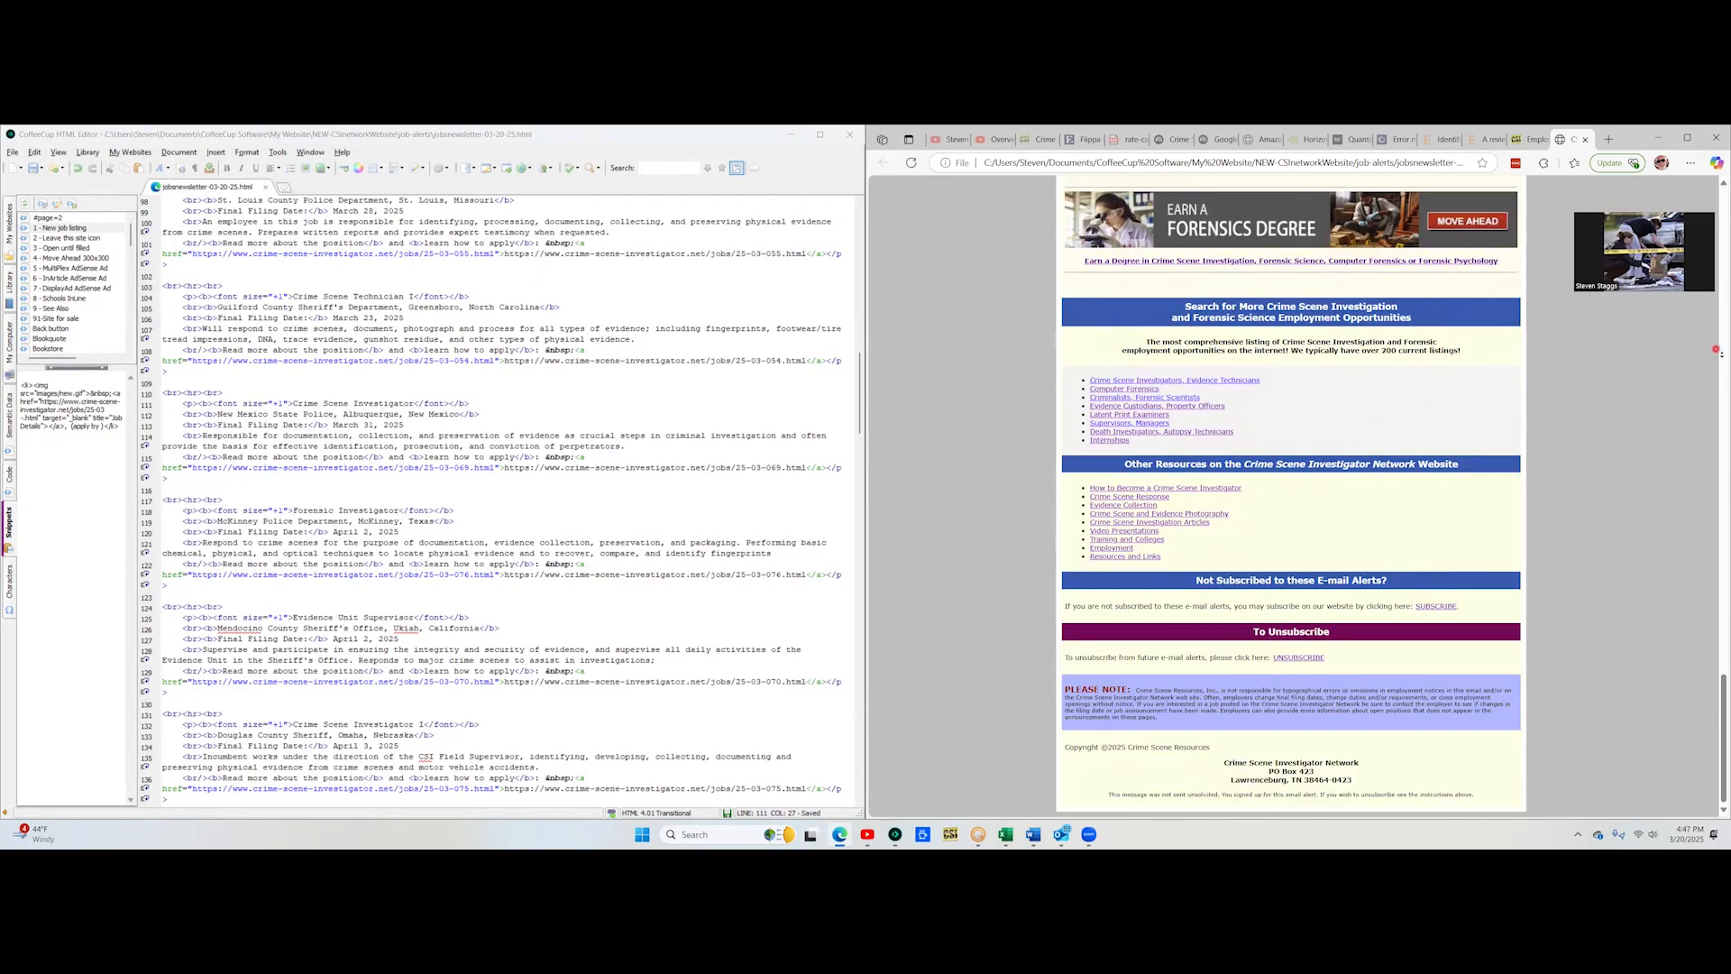
pyautogui.scroll(6, 1717, 351)
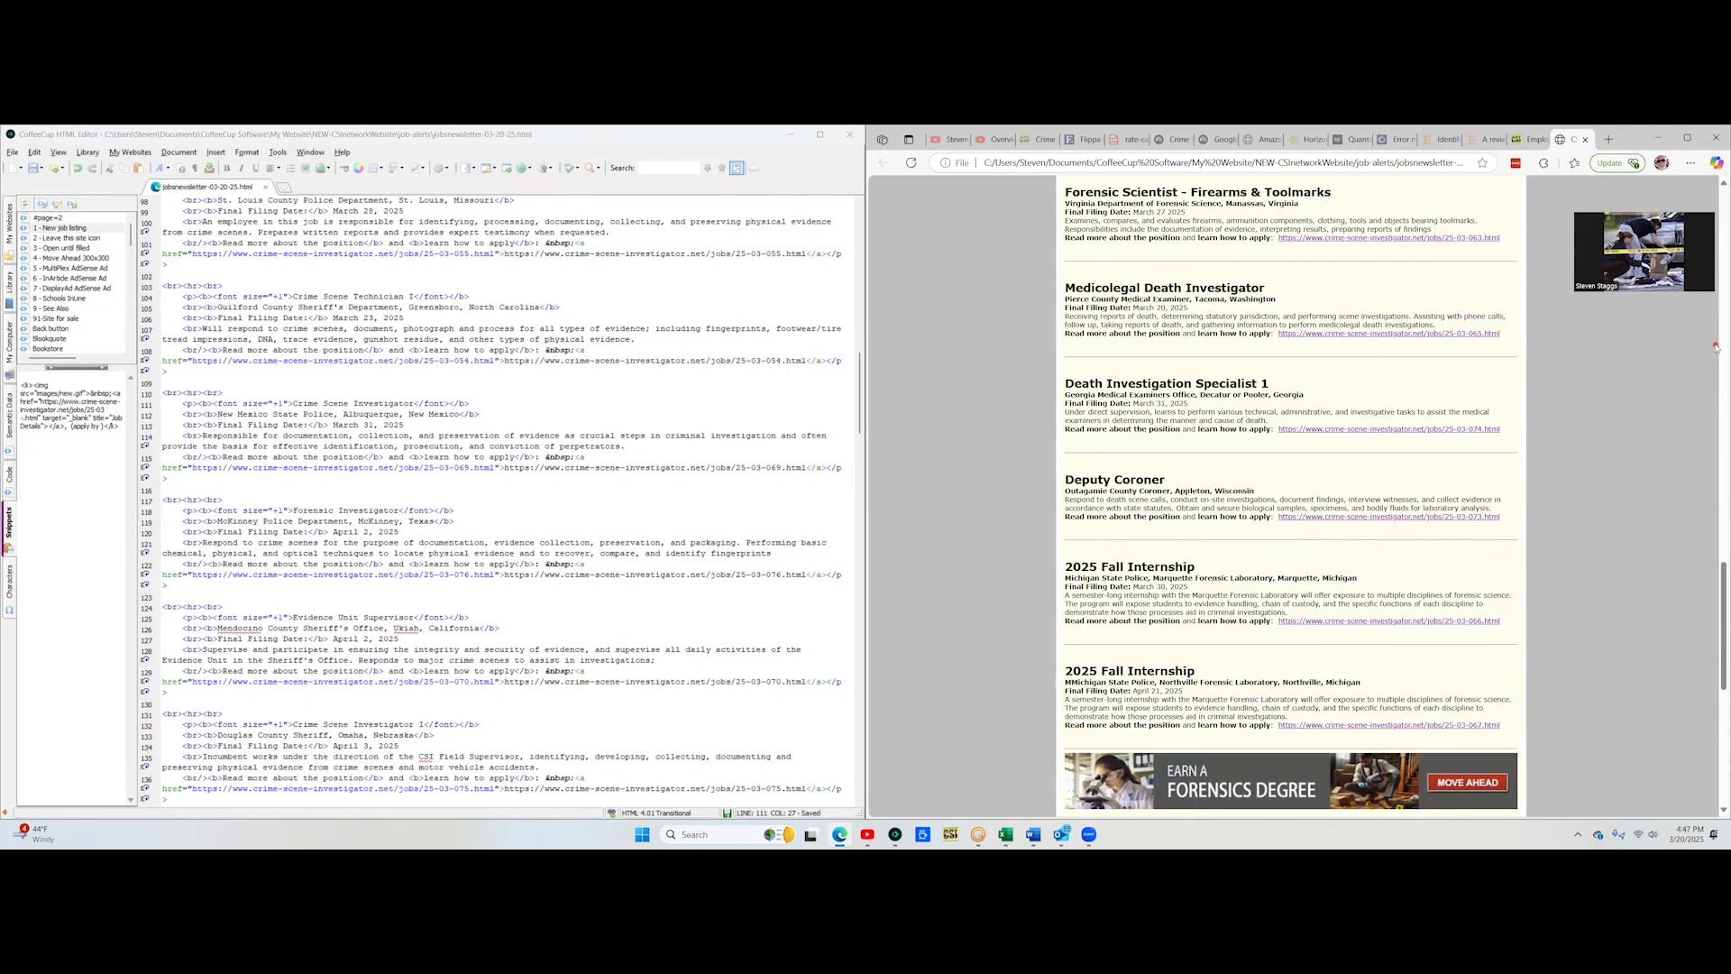
pyautogui.scroll(3, 1717, 308)
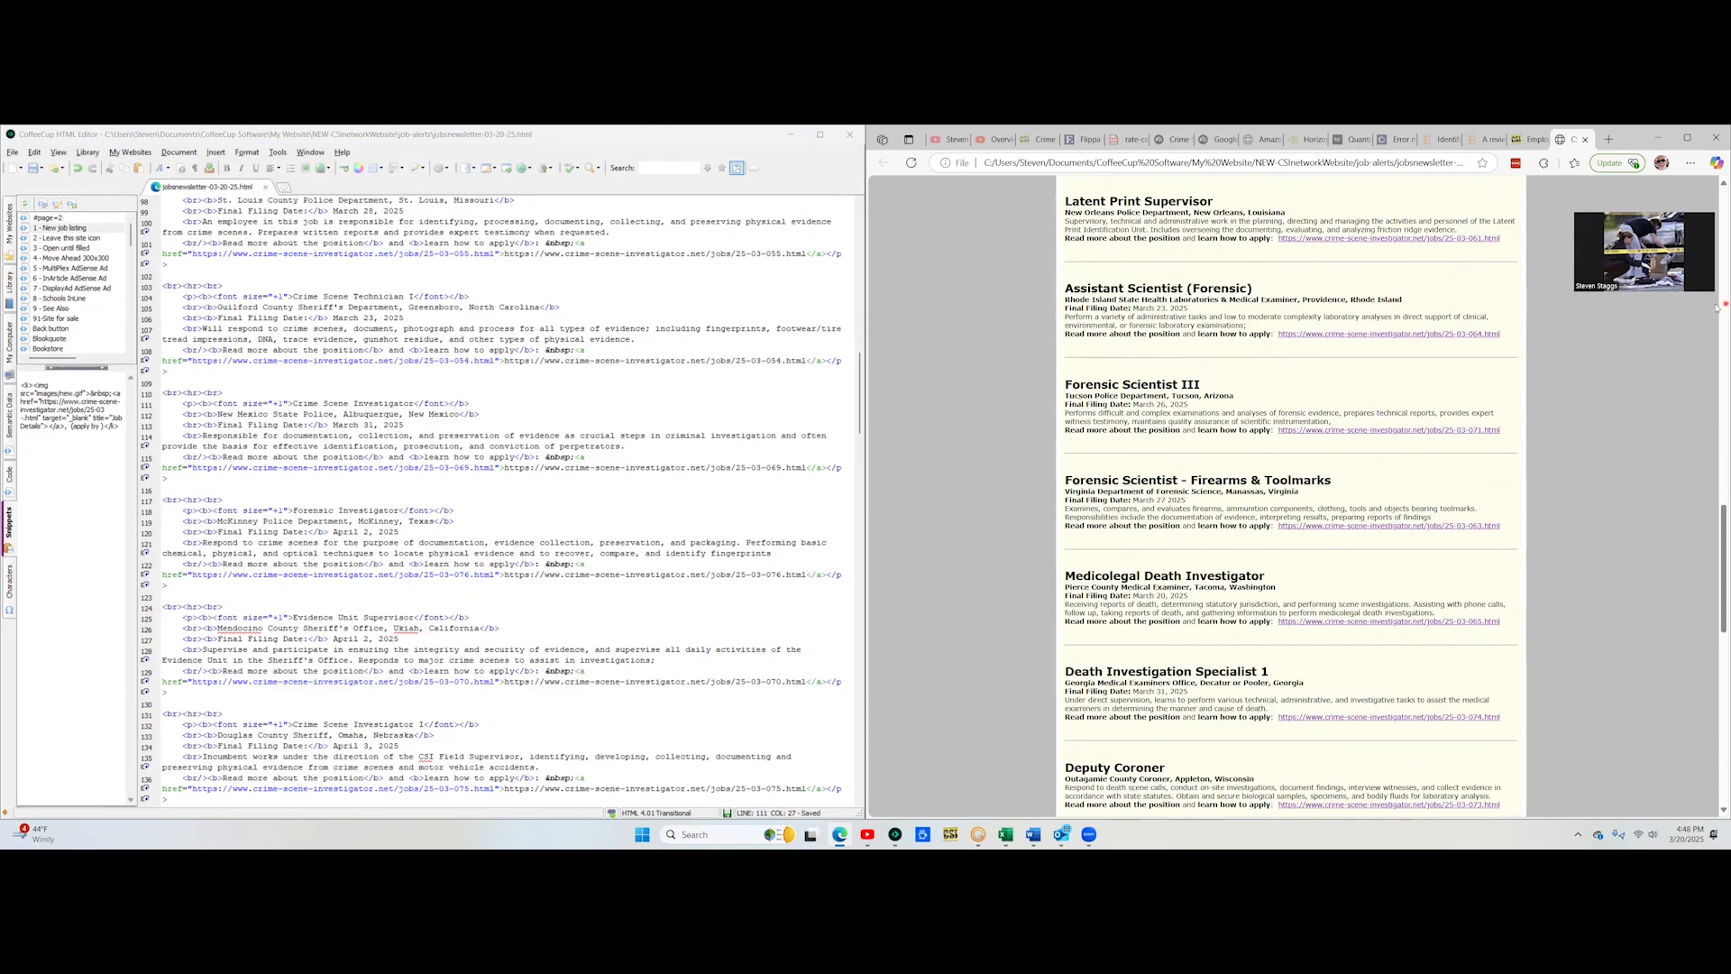
pyautogui.scroll(10, 1717, 307)
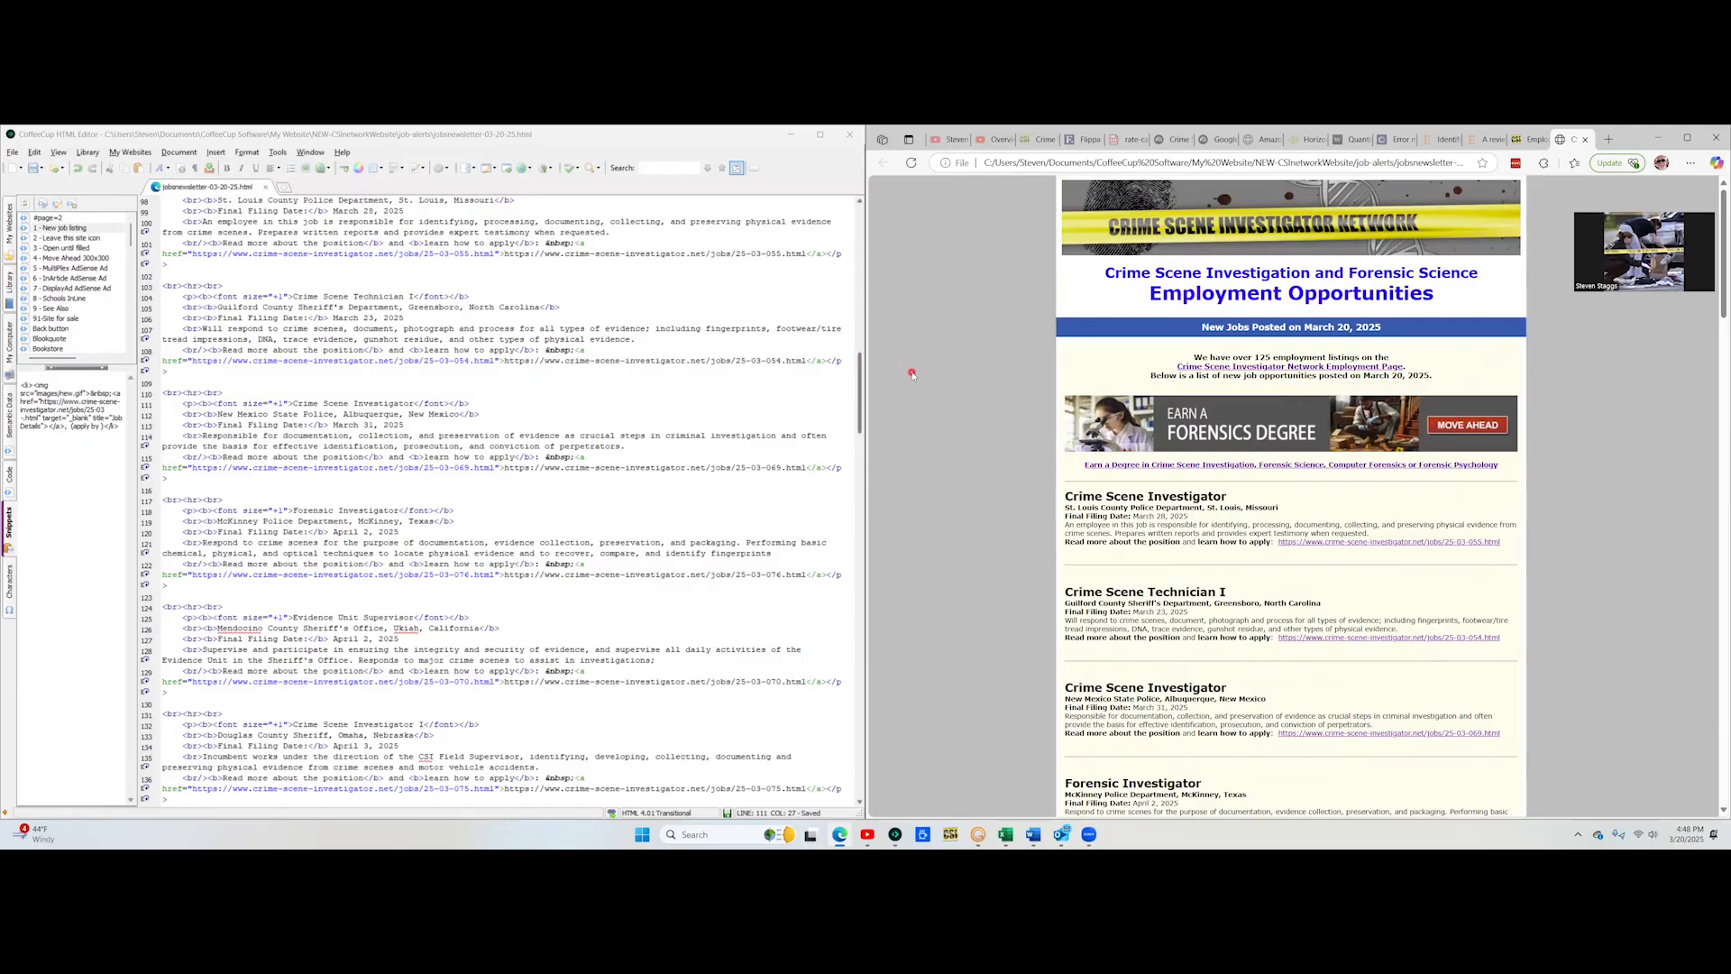
# Step: Bring up GroupMail, and open the crime-scene-investigator.net hosting account's File Manager using the site login saved in the password vault
pyautogui.click(977, 834)
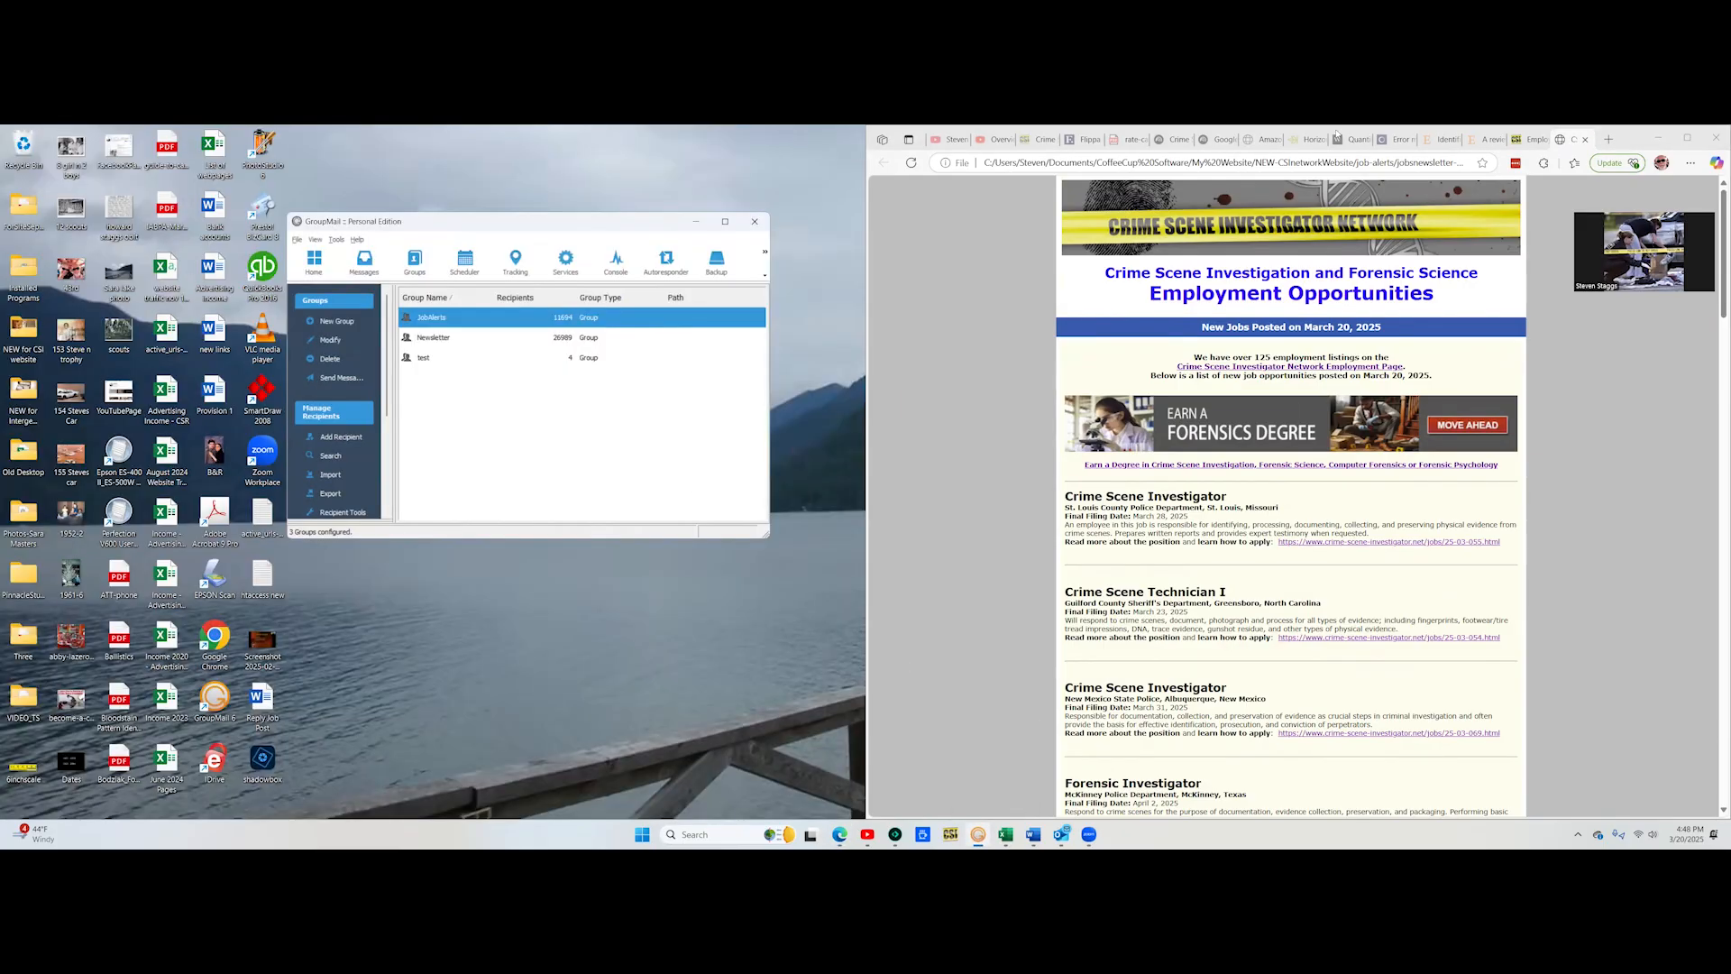
pyautogui.click(1517, 164)
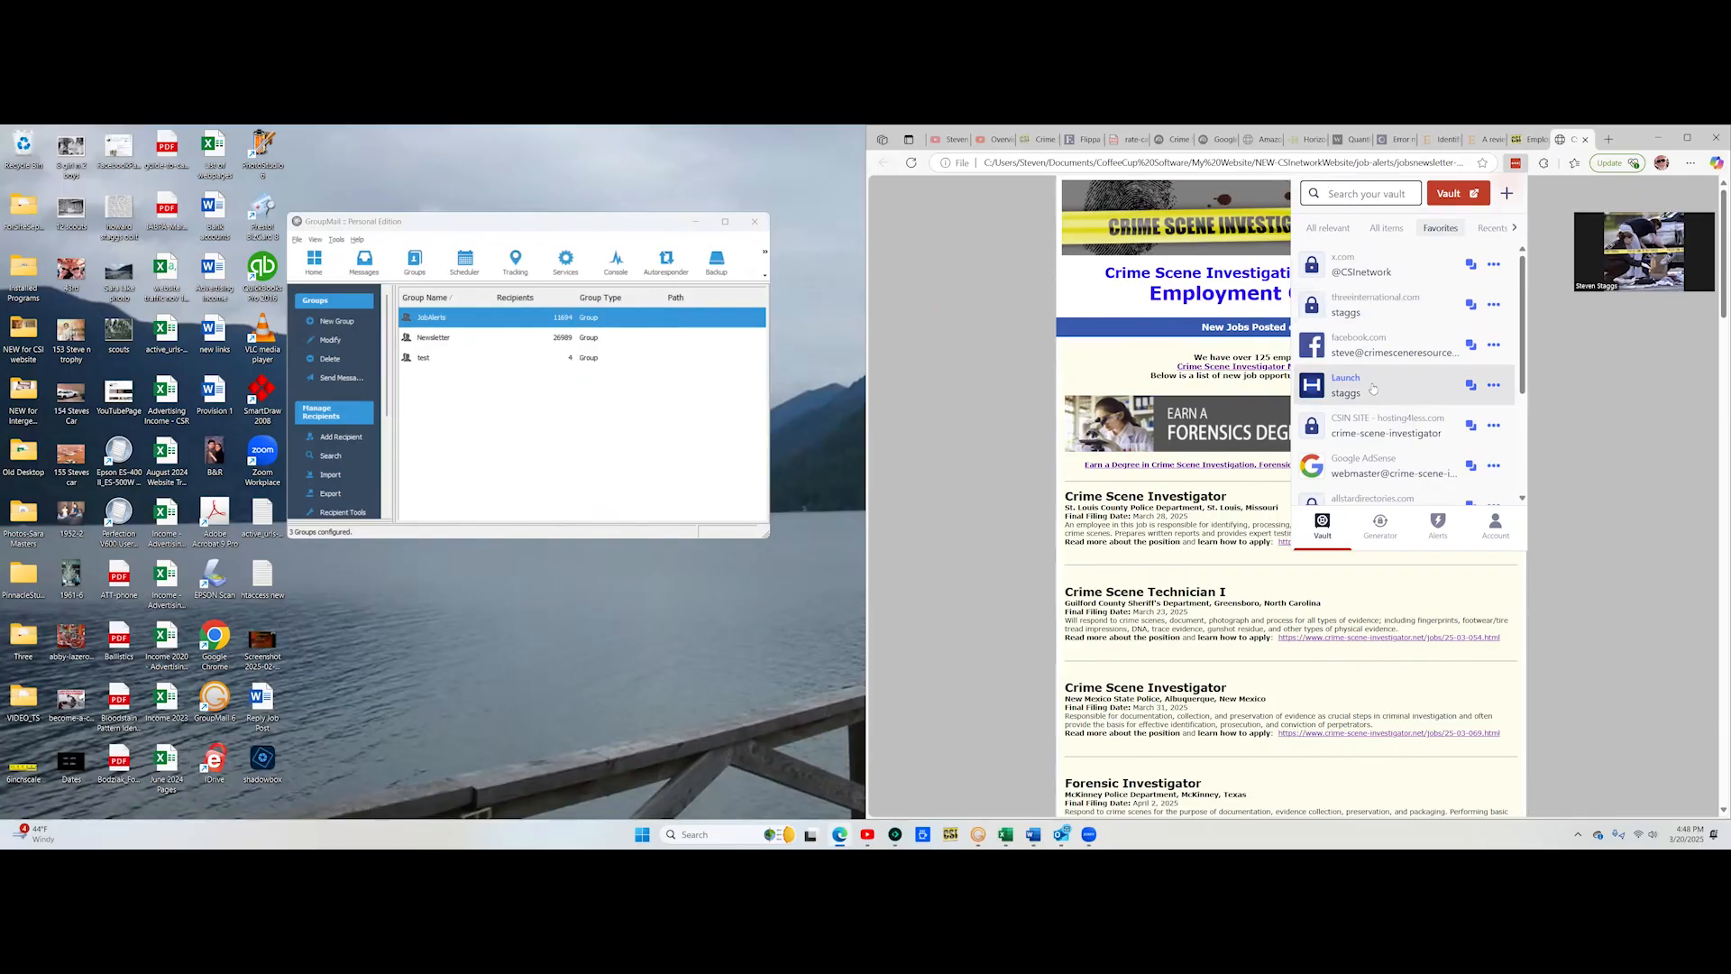
pyautogui.click(1393, 432)
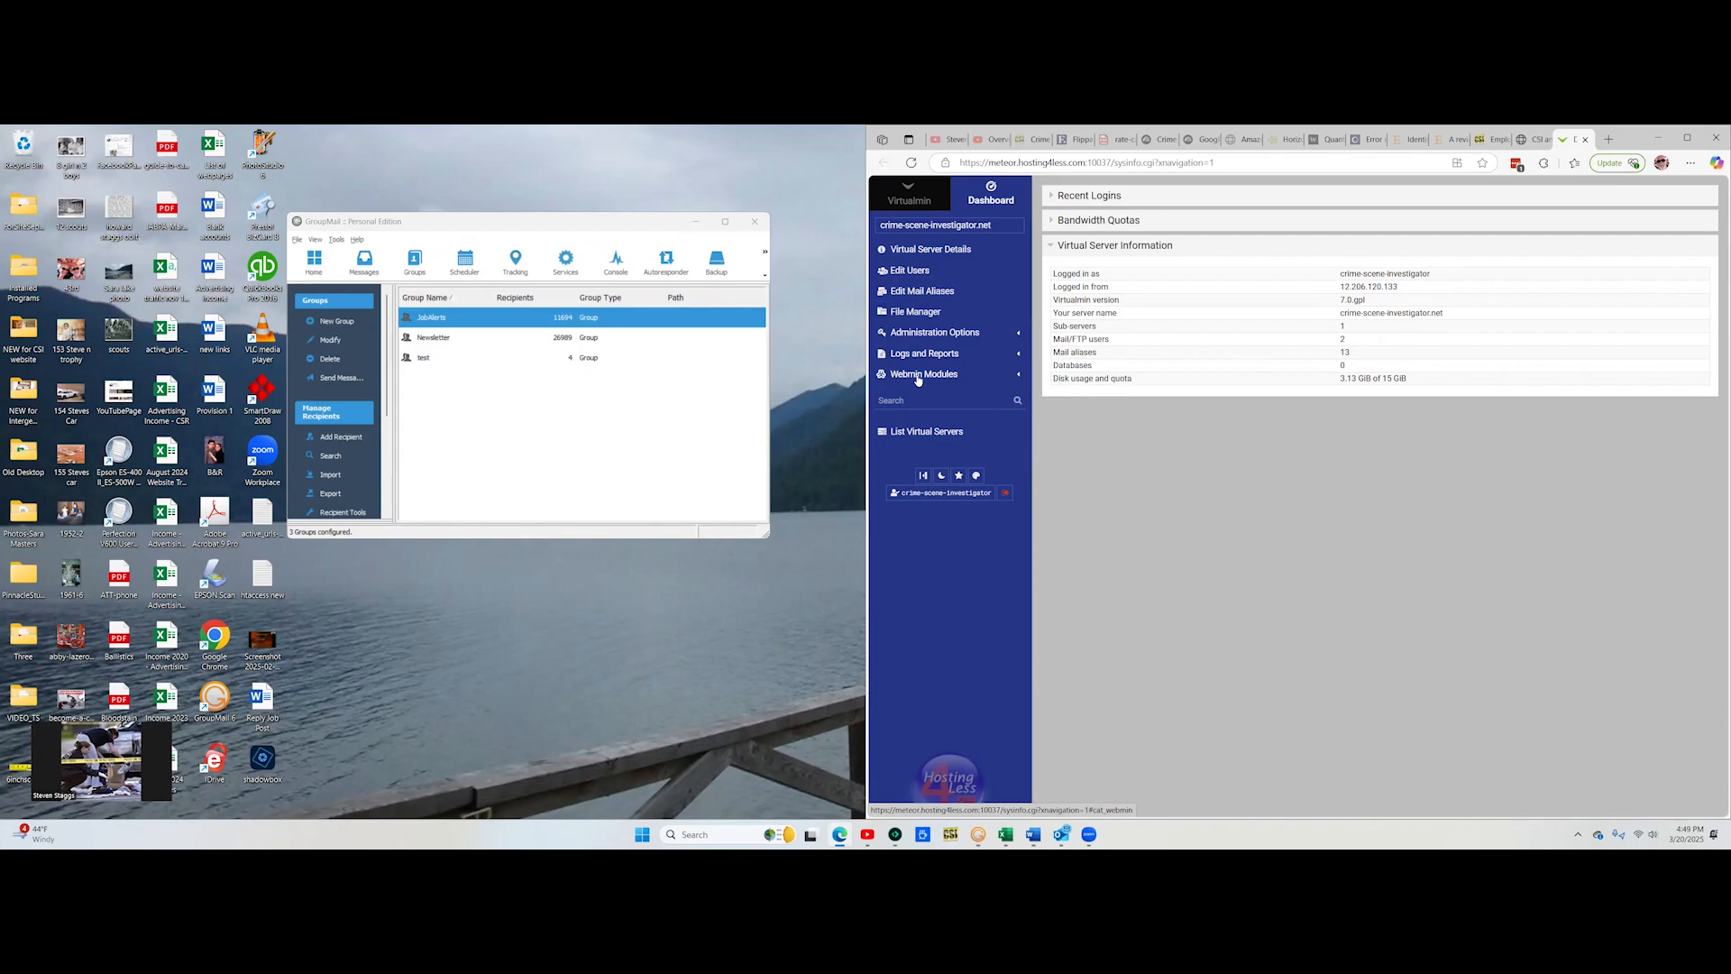
pyautogui.click(918, 375)
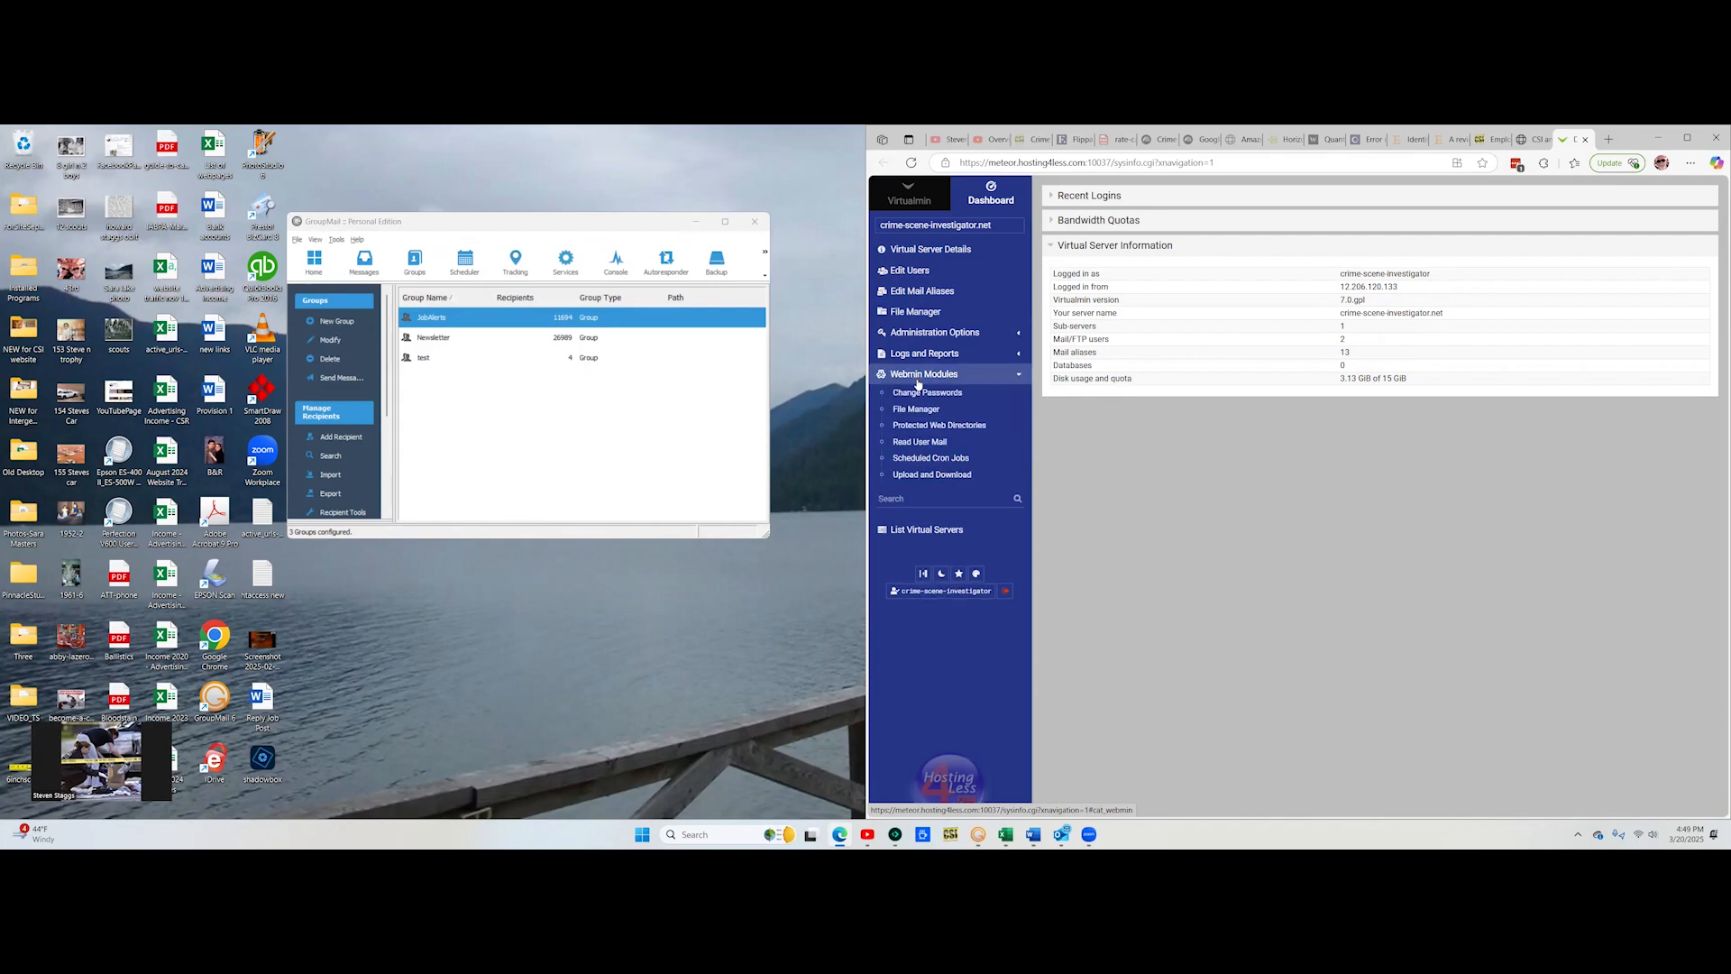
pyautogui.click(925, 411)
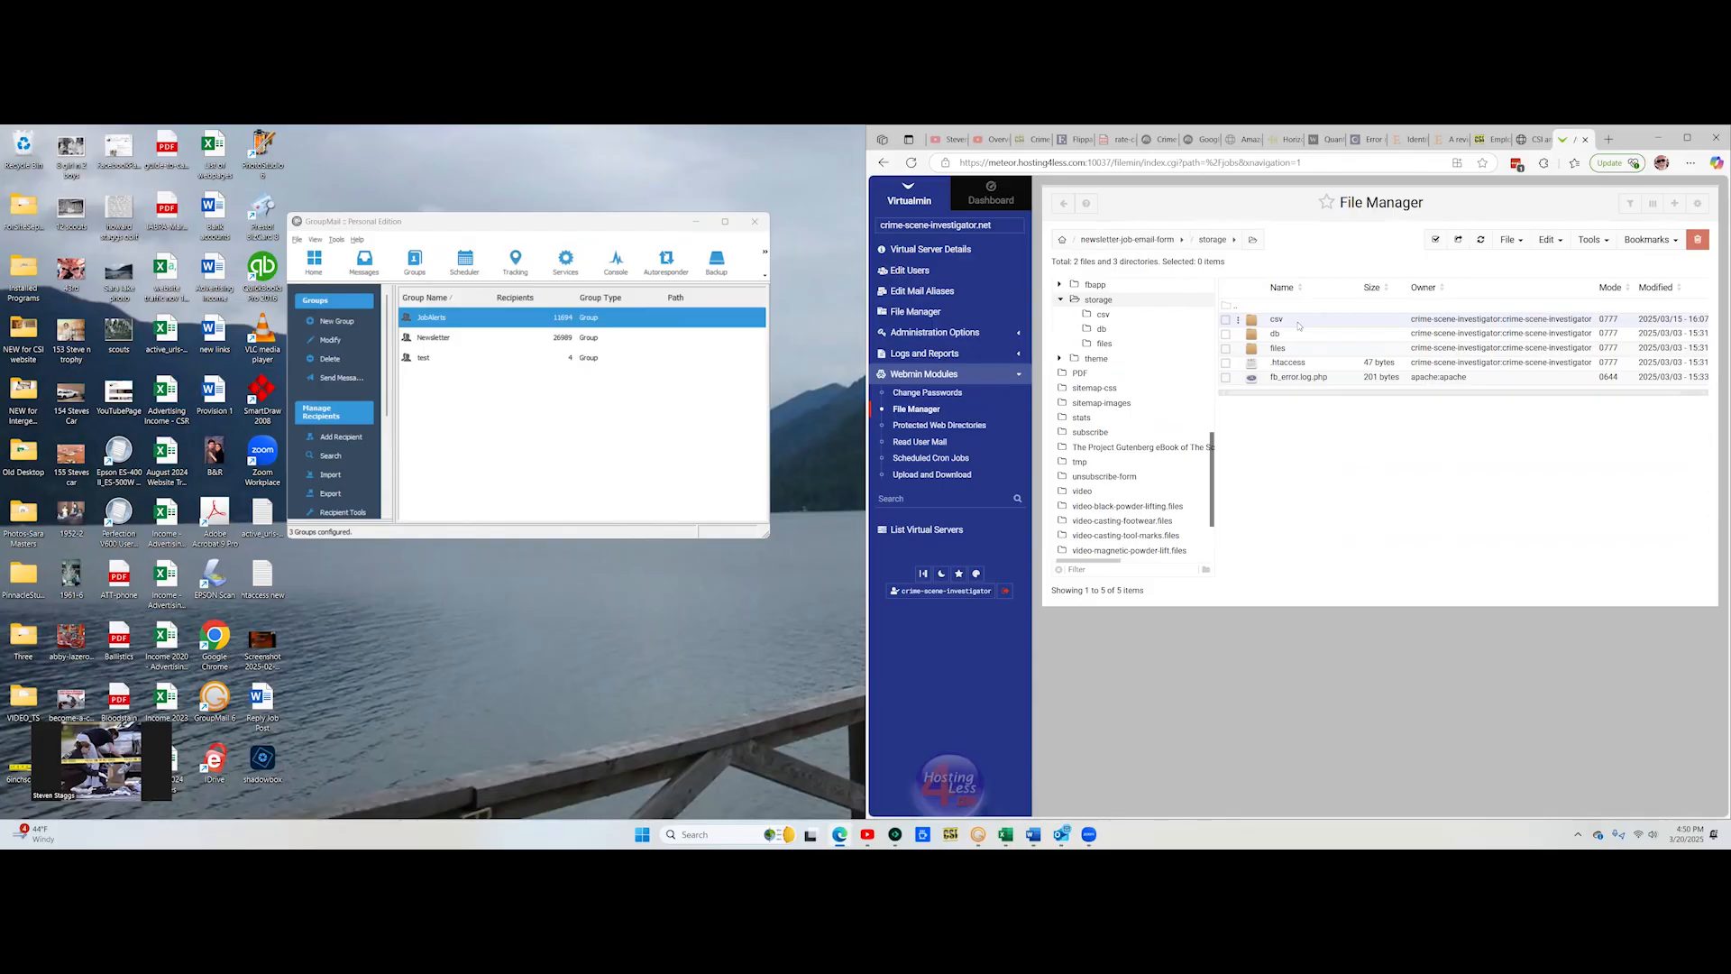
# Step: Download newsletter-form-results.csv from the csv folder under newsletter-job-email-form/storage and open the downloaded file in Excel
pyautogui.doubleClick(1298, 325)
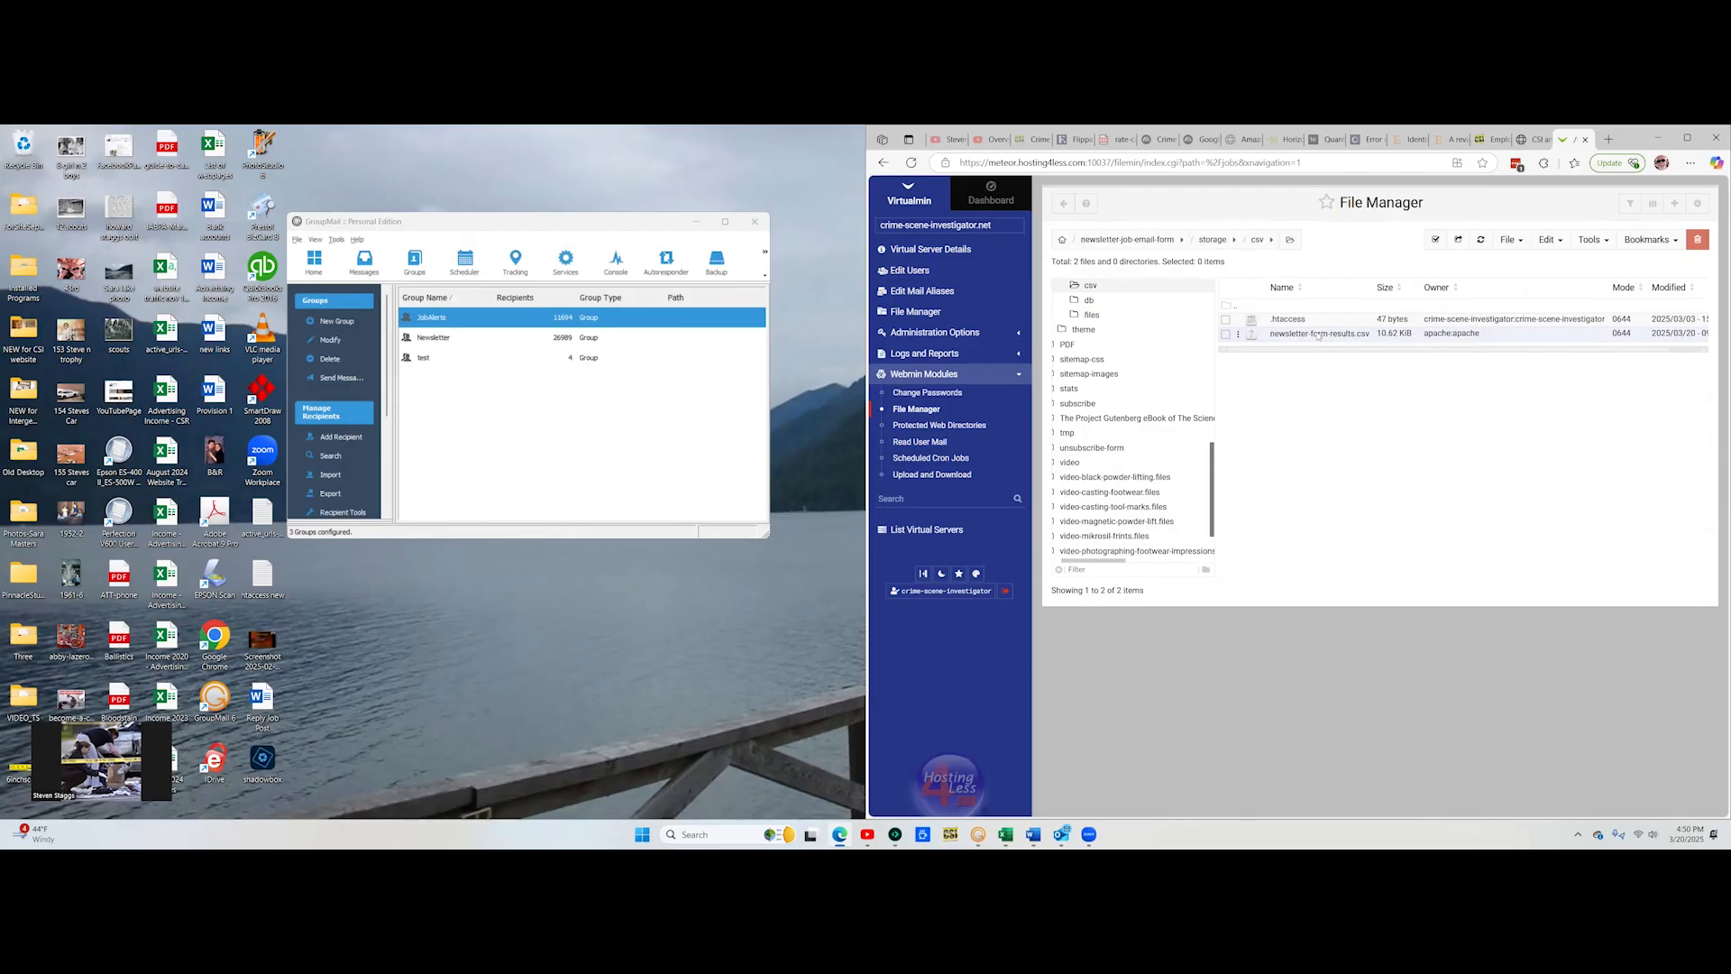
pyautogui.rightClick(1318, 336)
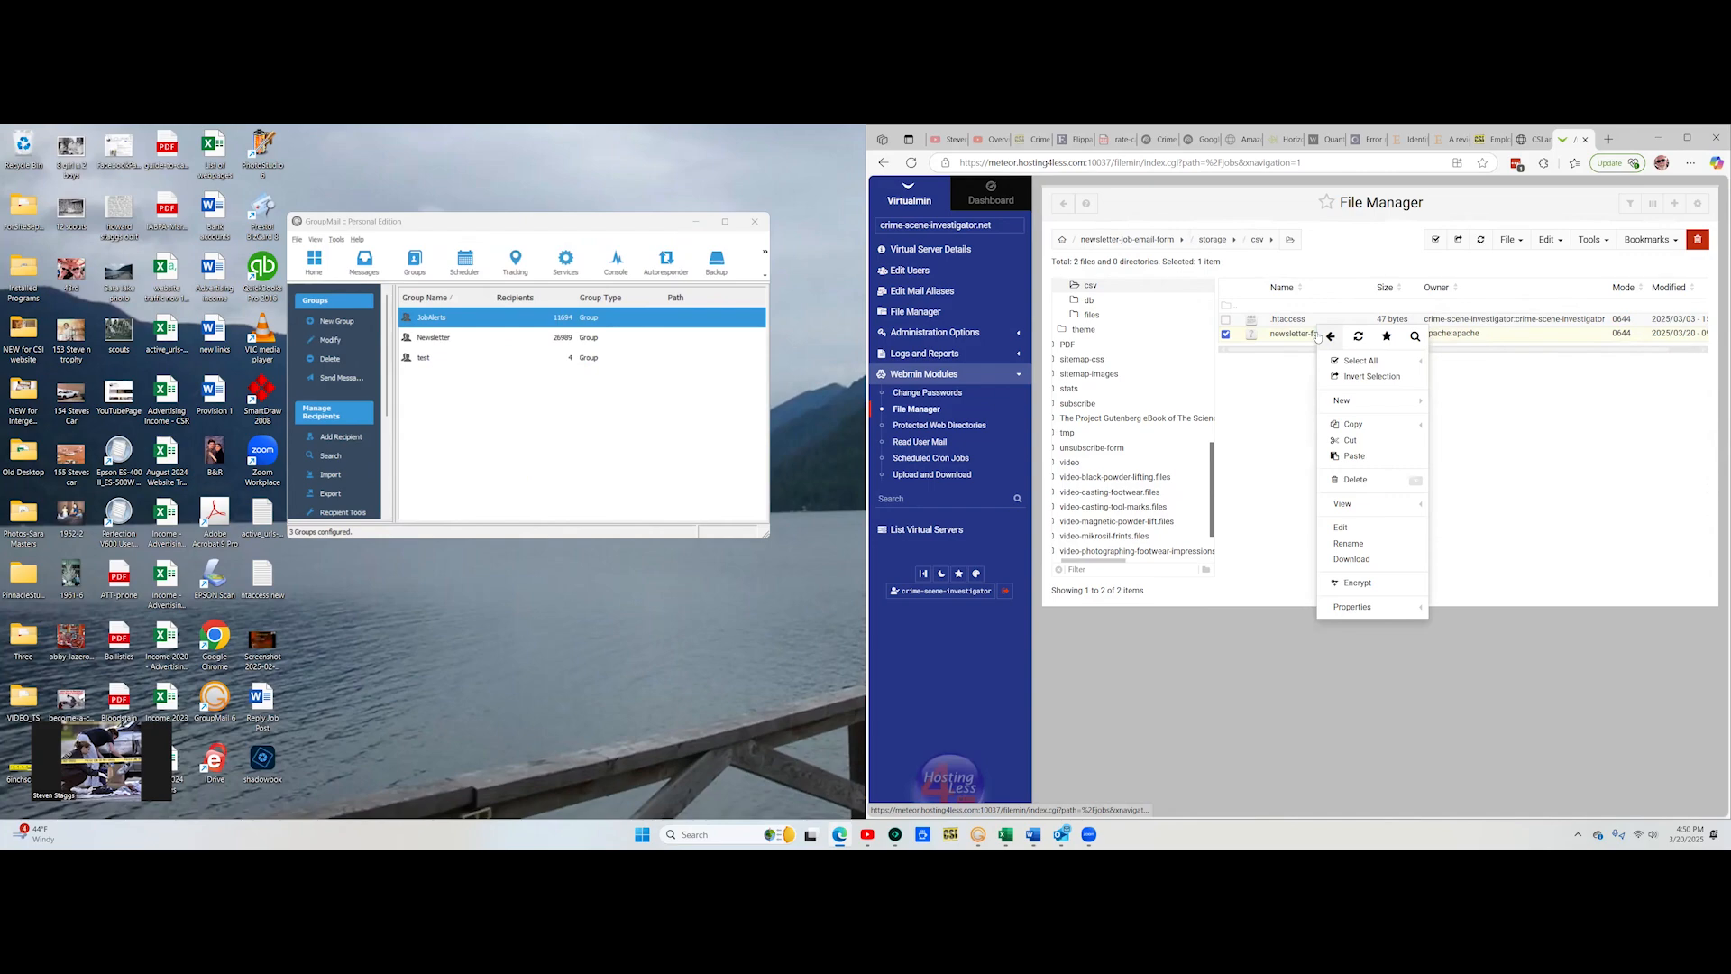
pyautogui.click(1352, 559)
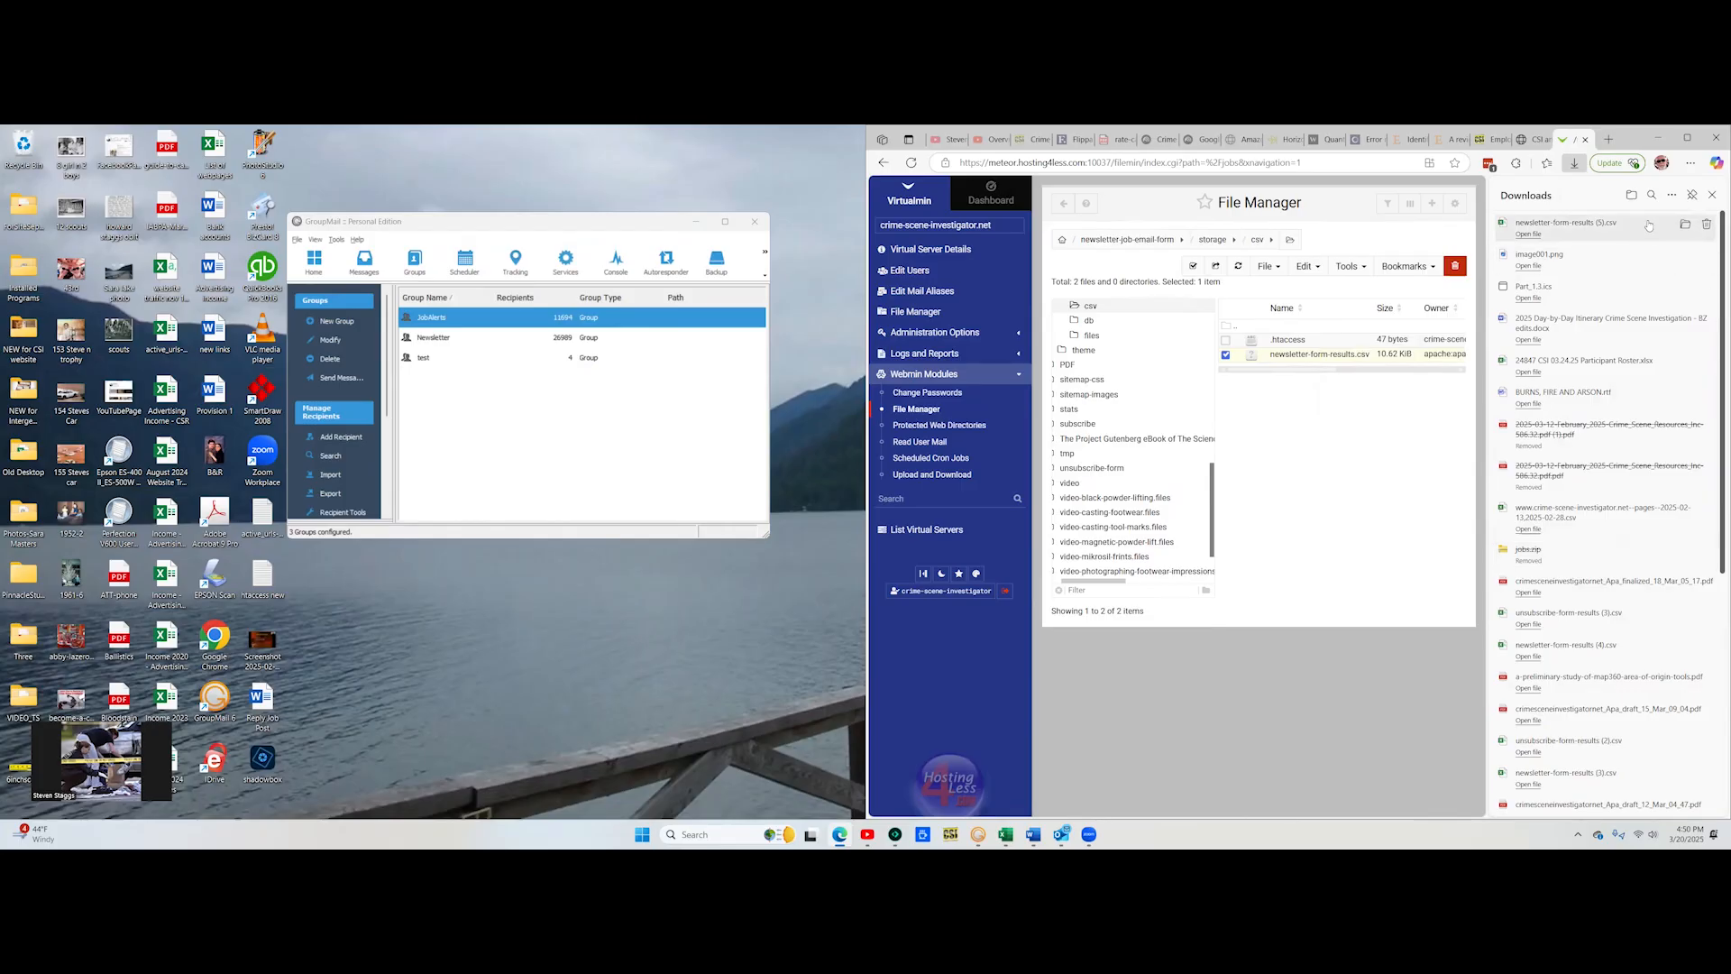
pyautogui.click(1535, 236)
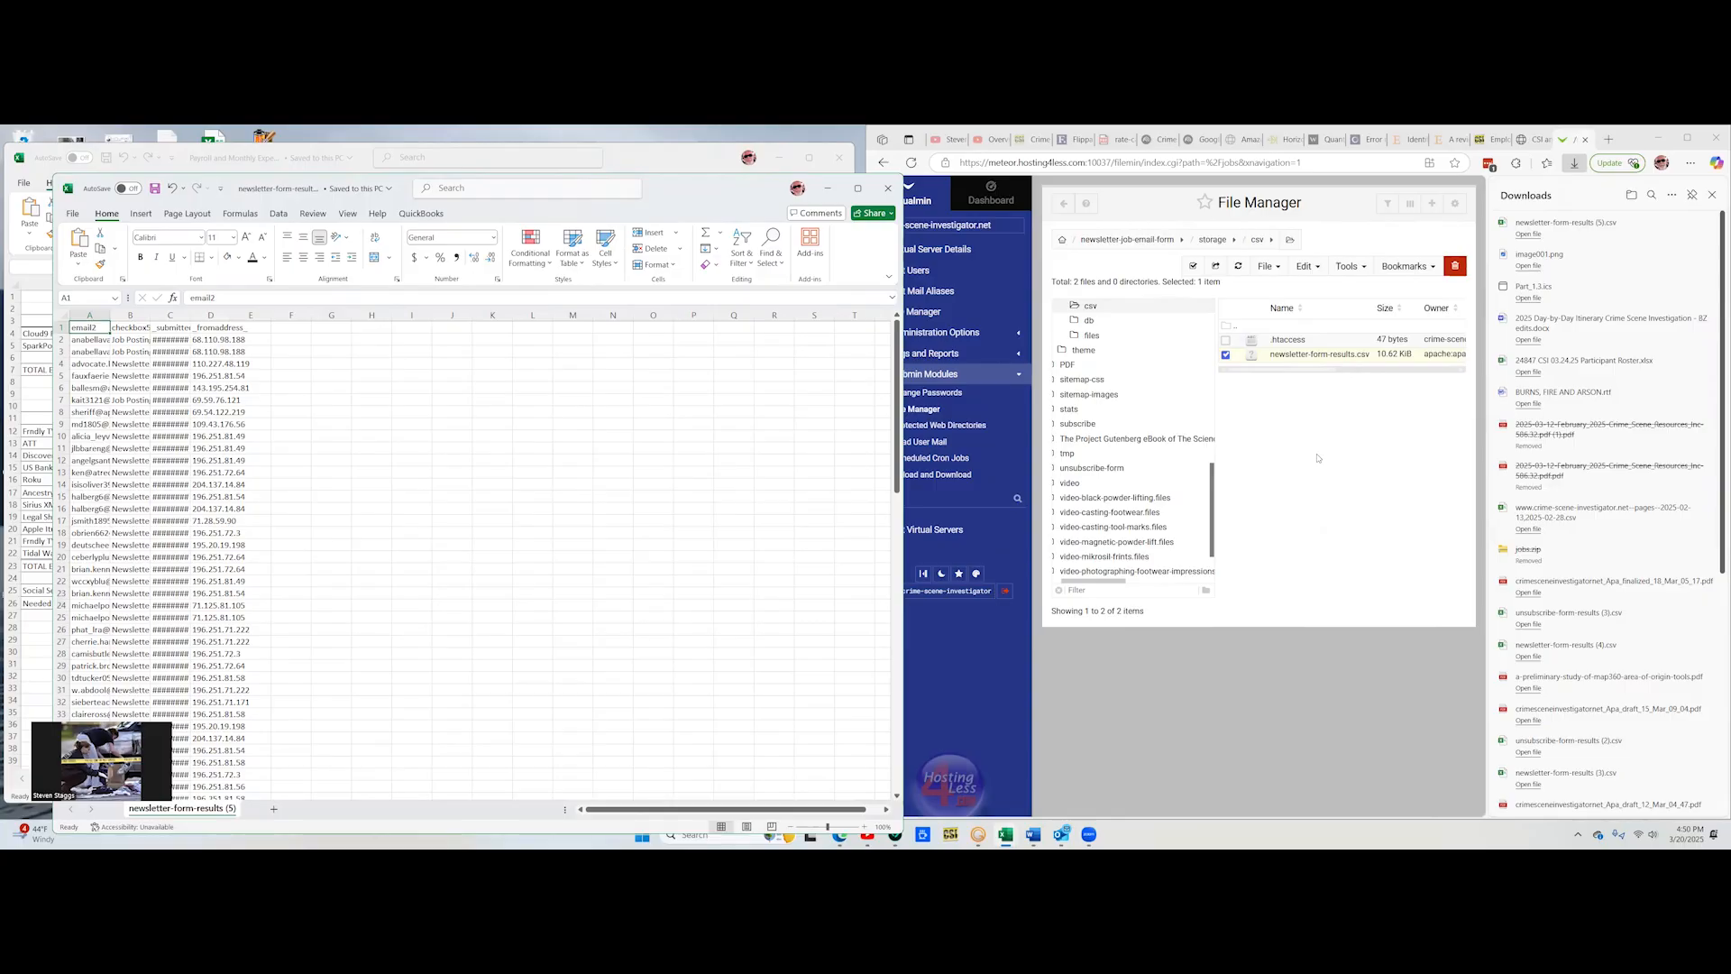
# Step: Permanently delete newsletter-form-results.csv from the server's csv folder and close the downloads list
pyautogui.click(1320, 208)
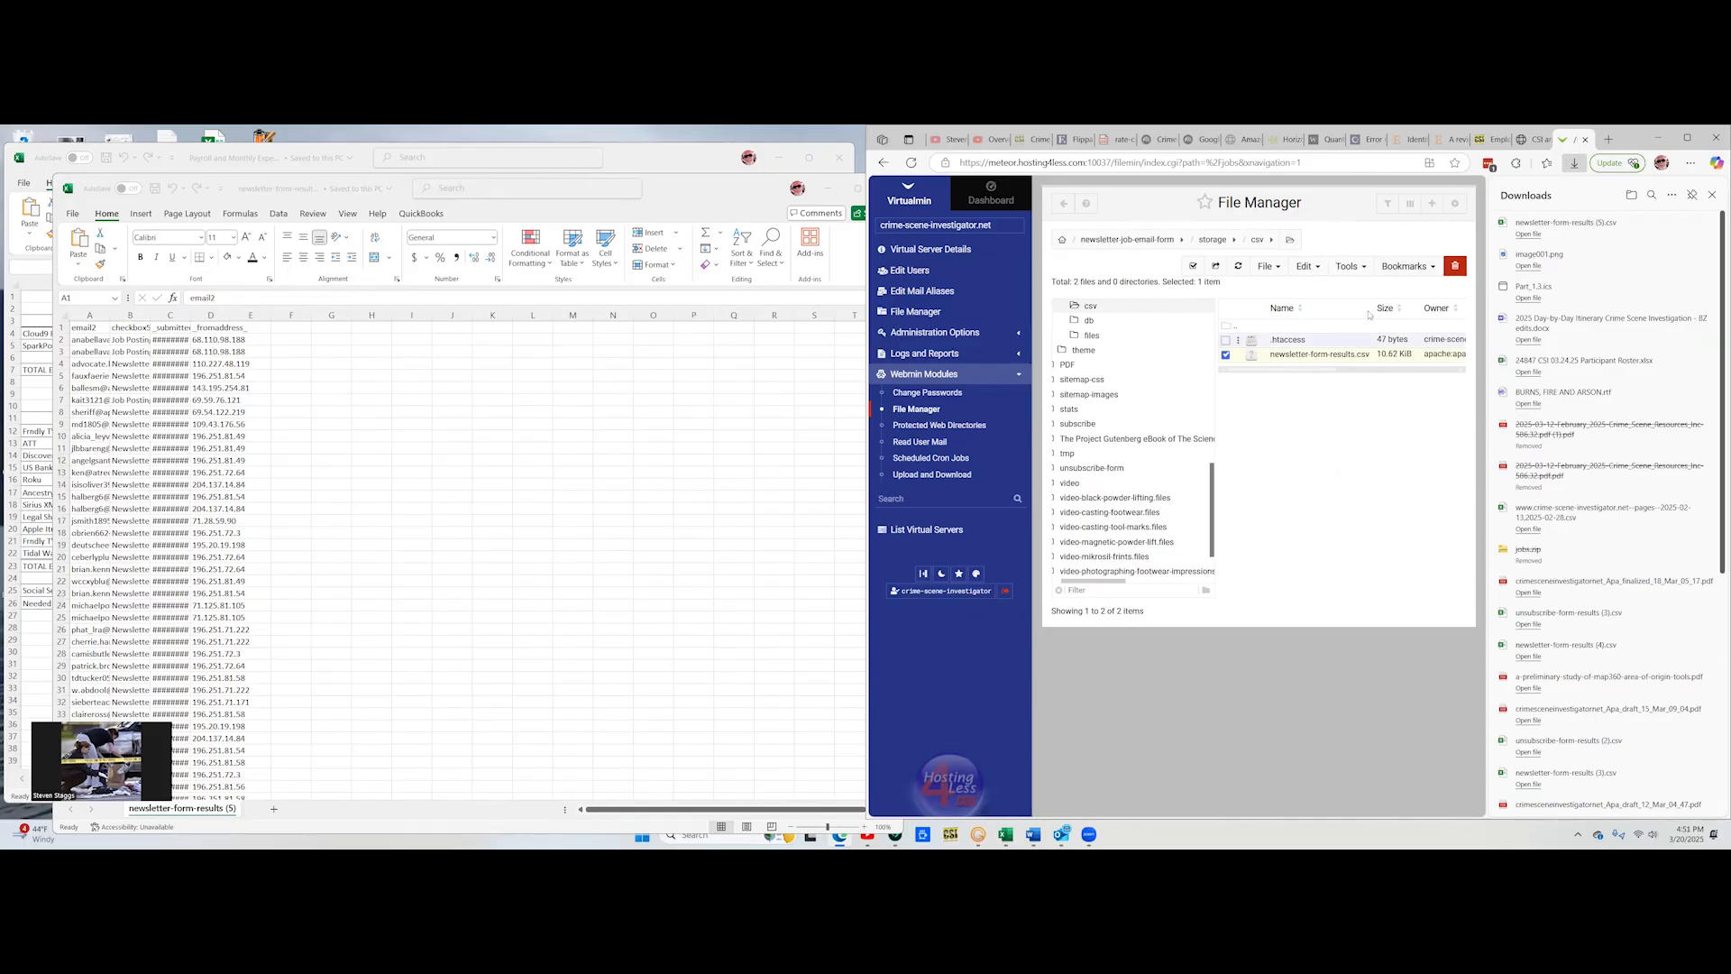
pyautogui.click(1455, 267)
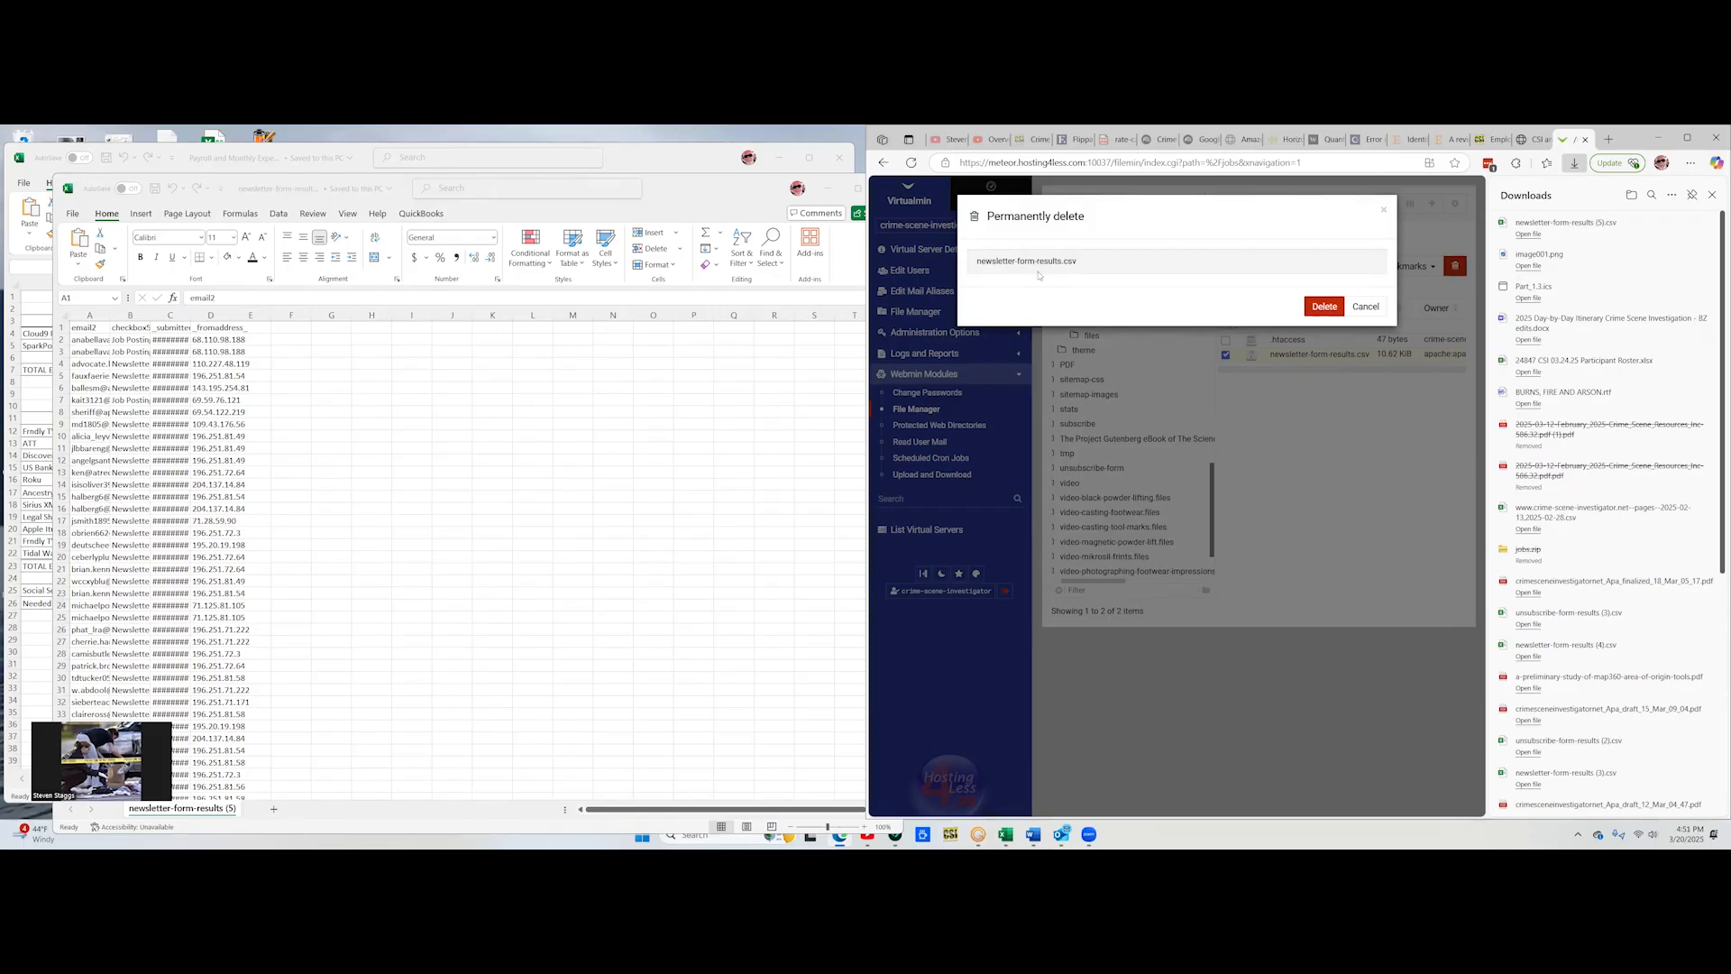
pyautogui.click(1326, 307)
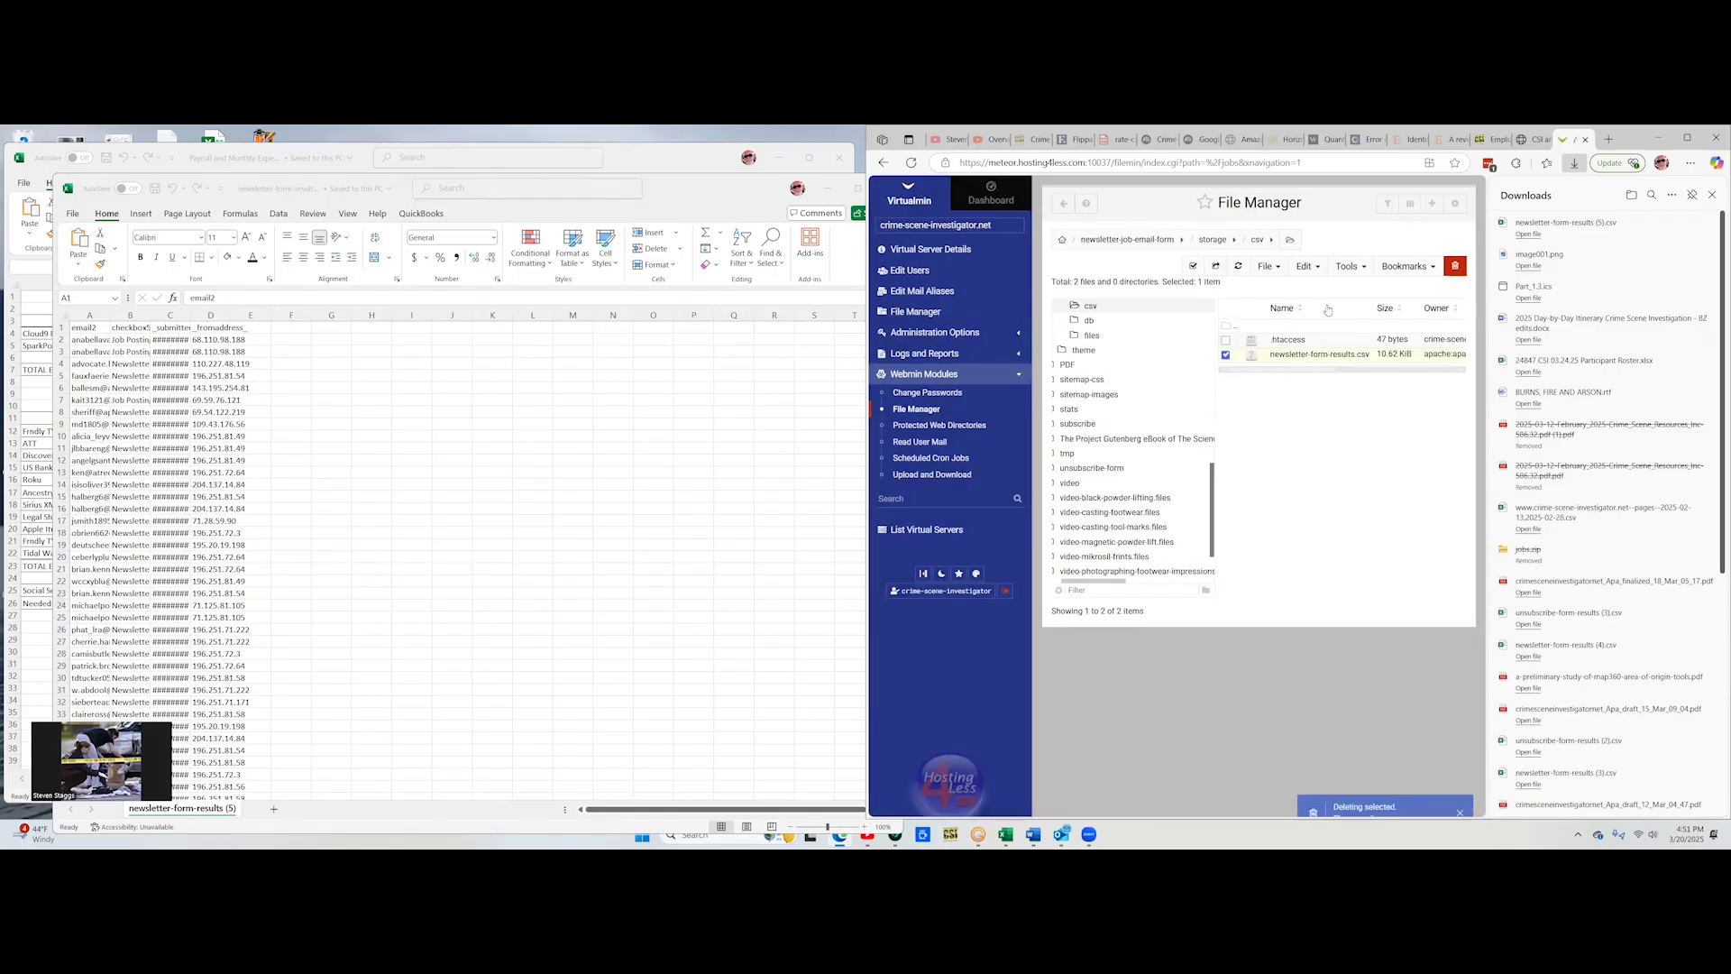
pyautogui.click(1712, 196)
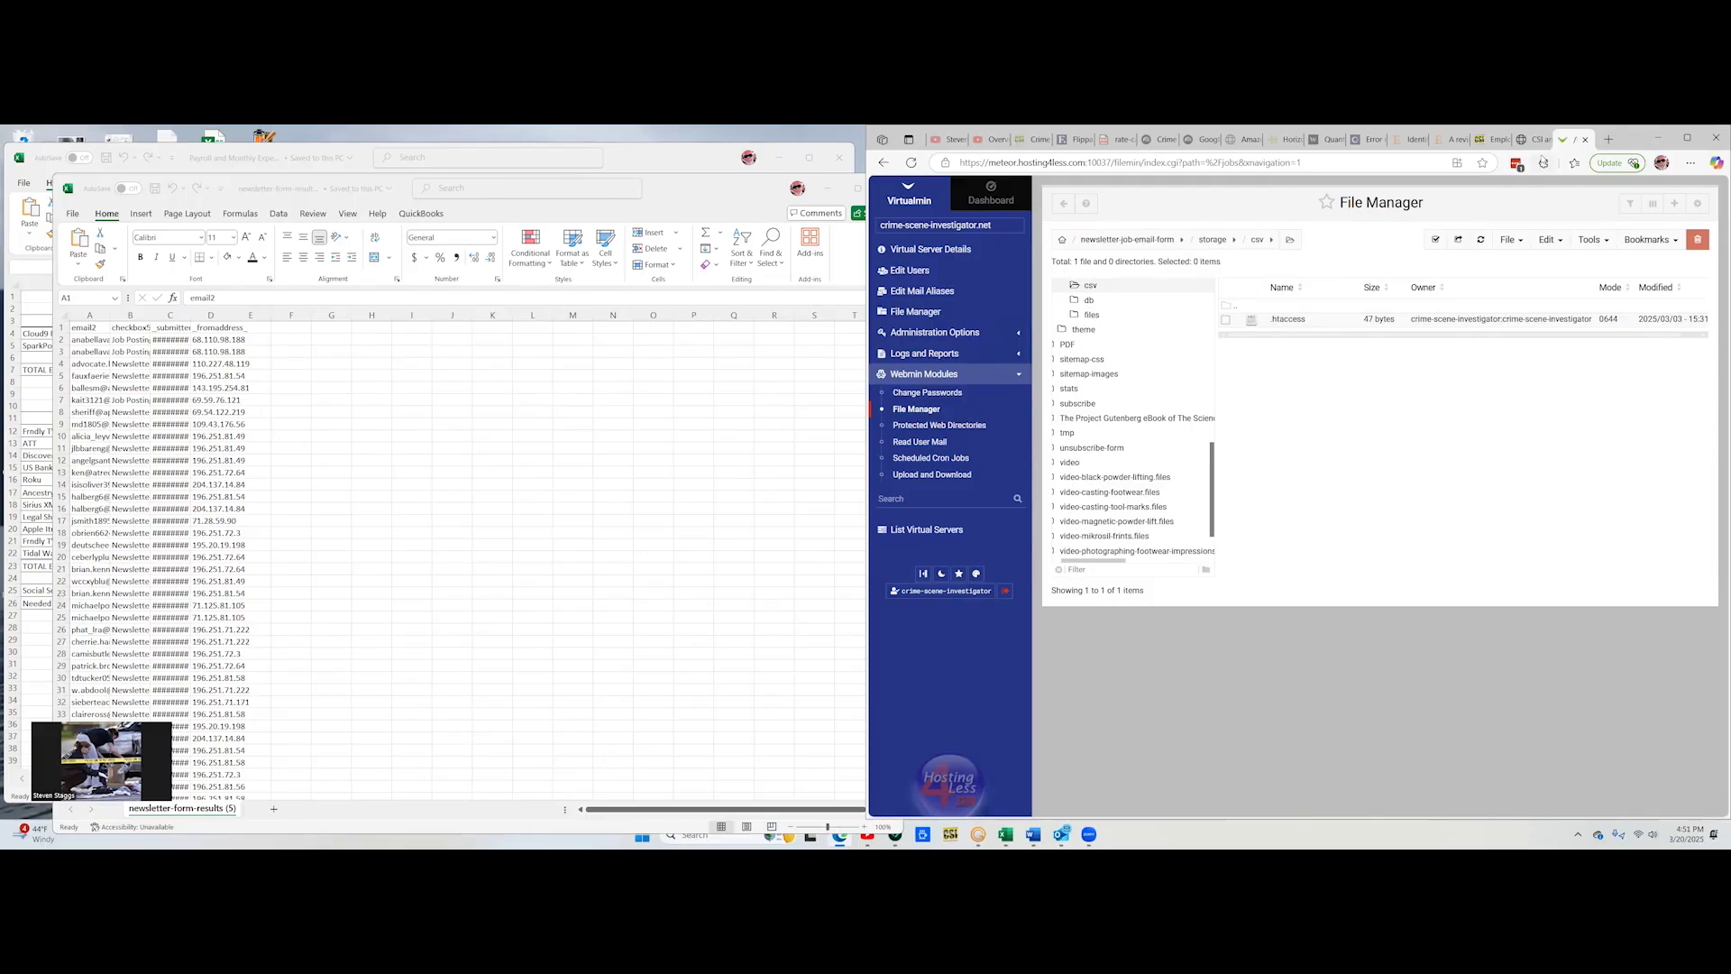
# Step: Move the newsletter-form-results workbook window away from the GroupMail groups list and look through the subscriber rows to the last entry
pyautogui.click(693, 187)
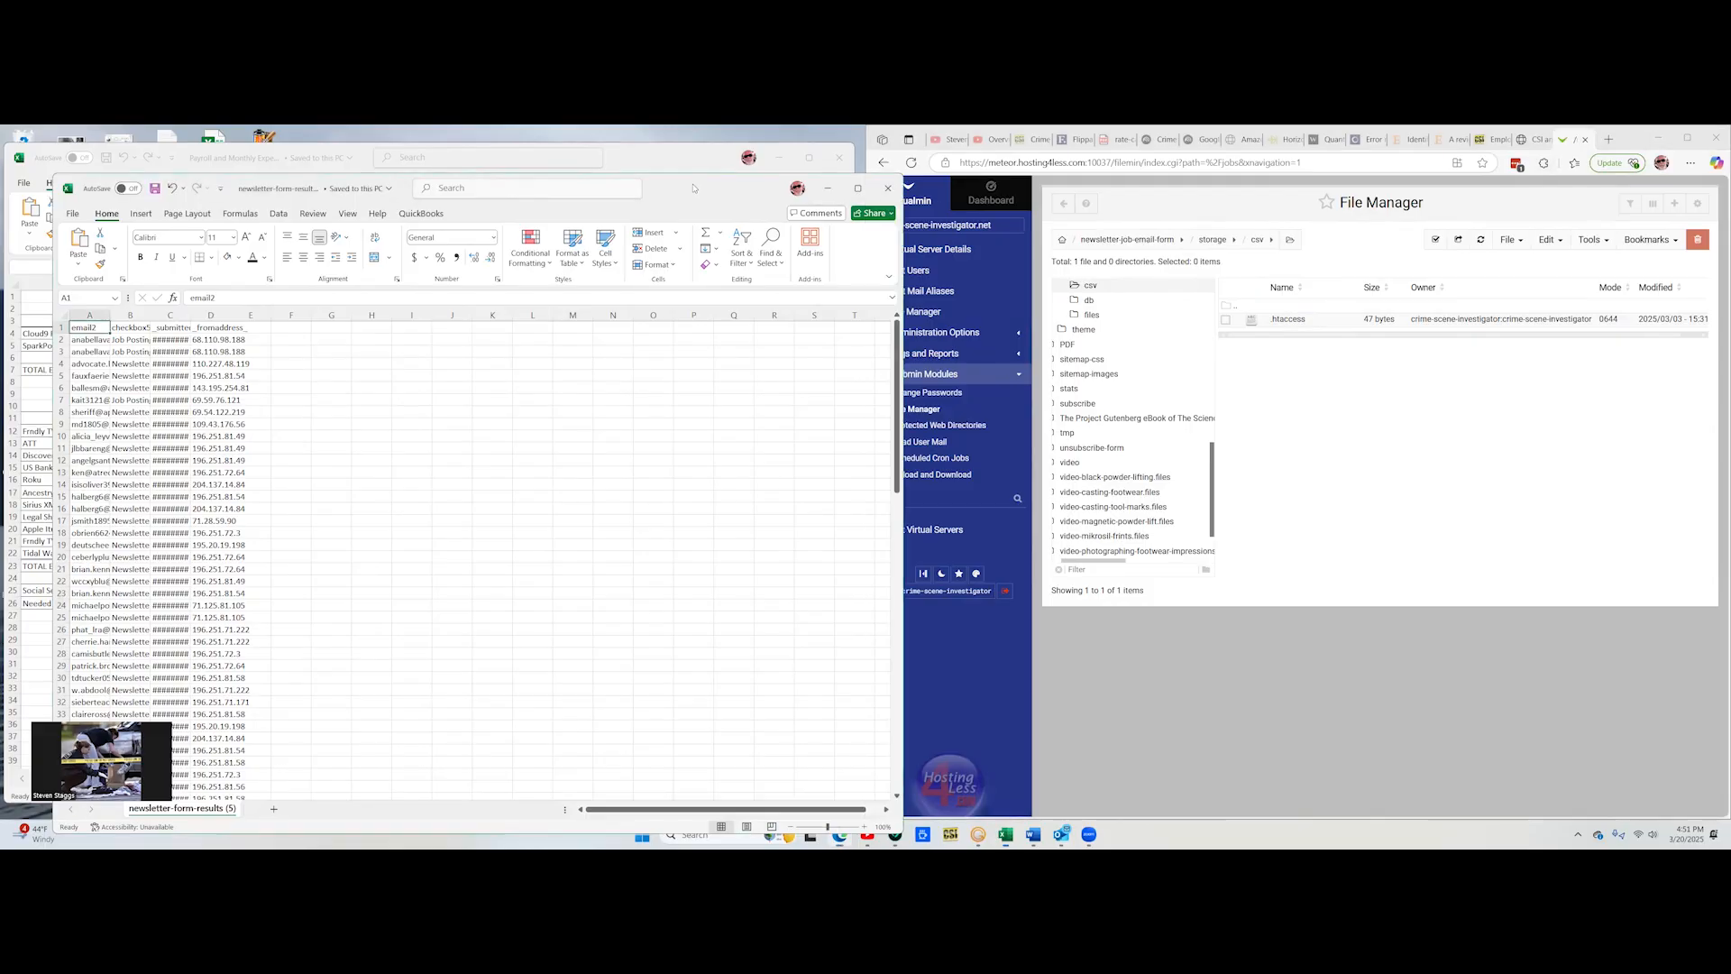
pyautogui.moveTo(684, 196); pyautogui.dragTo(1288, 174)
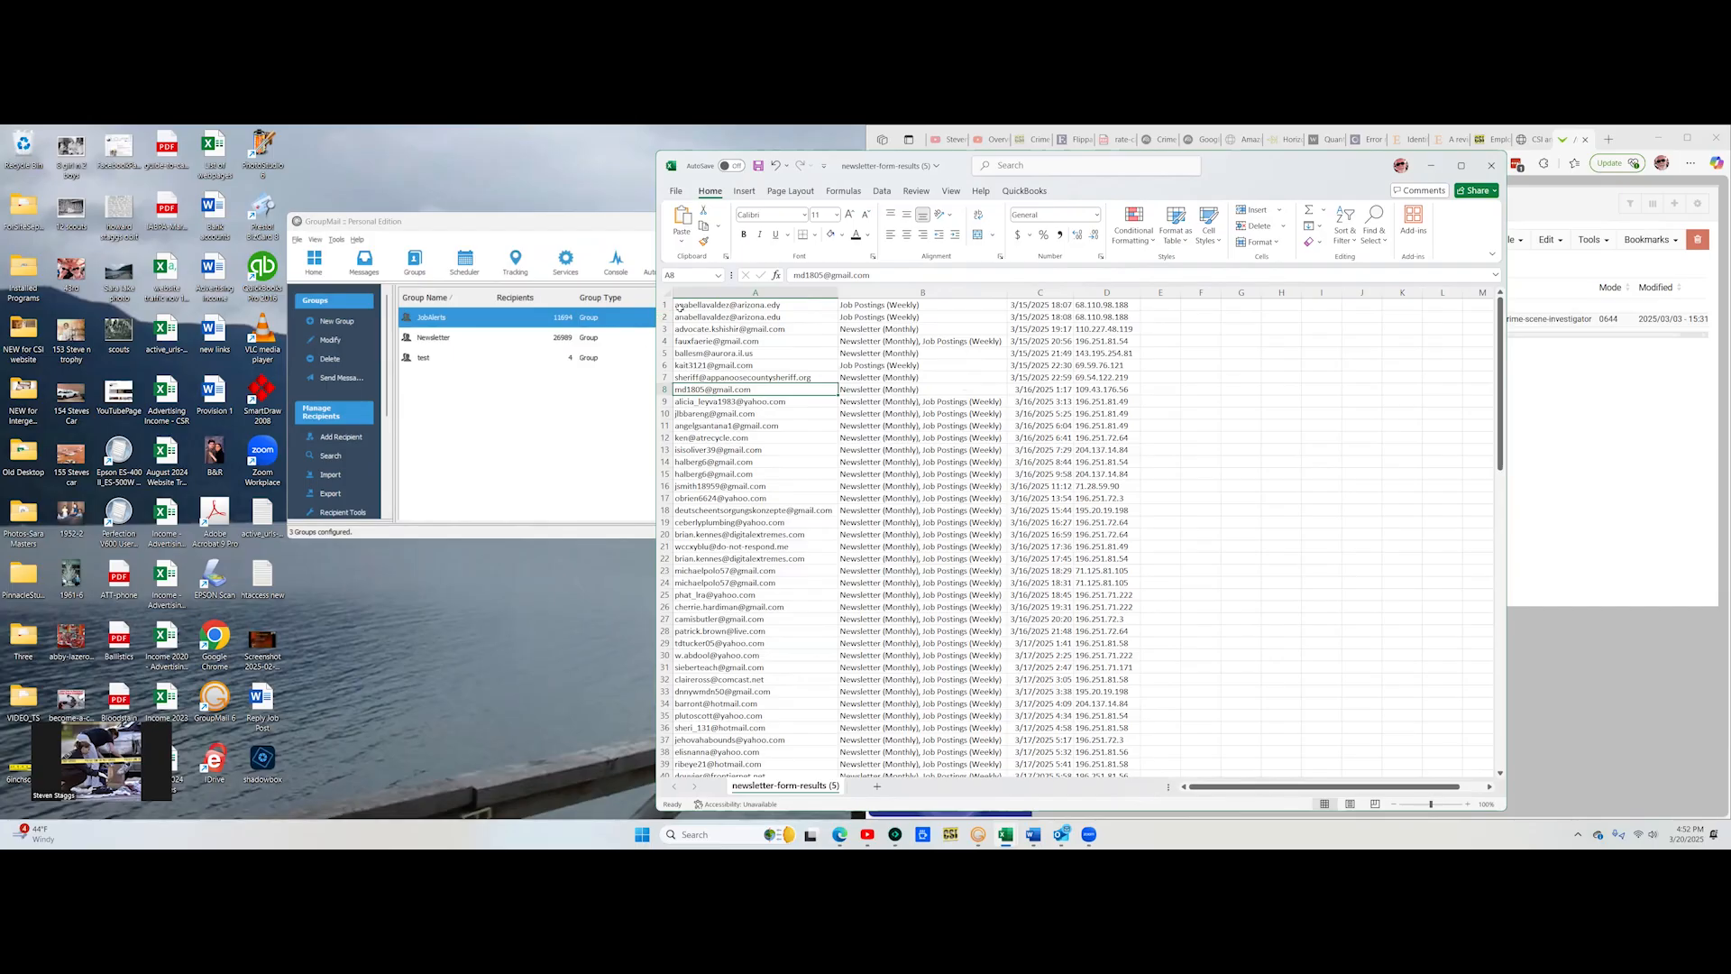
pyautogui.click(684, 305)
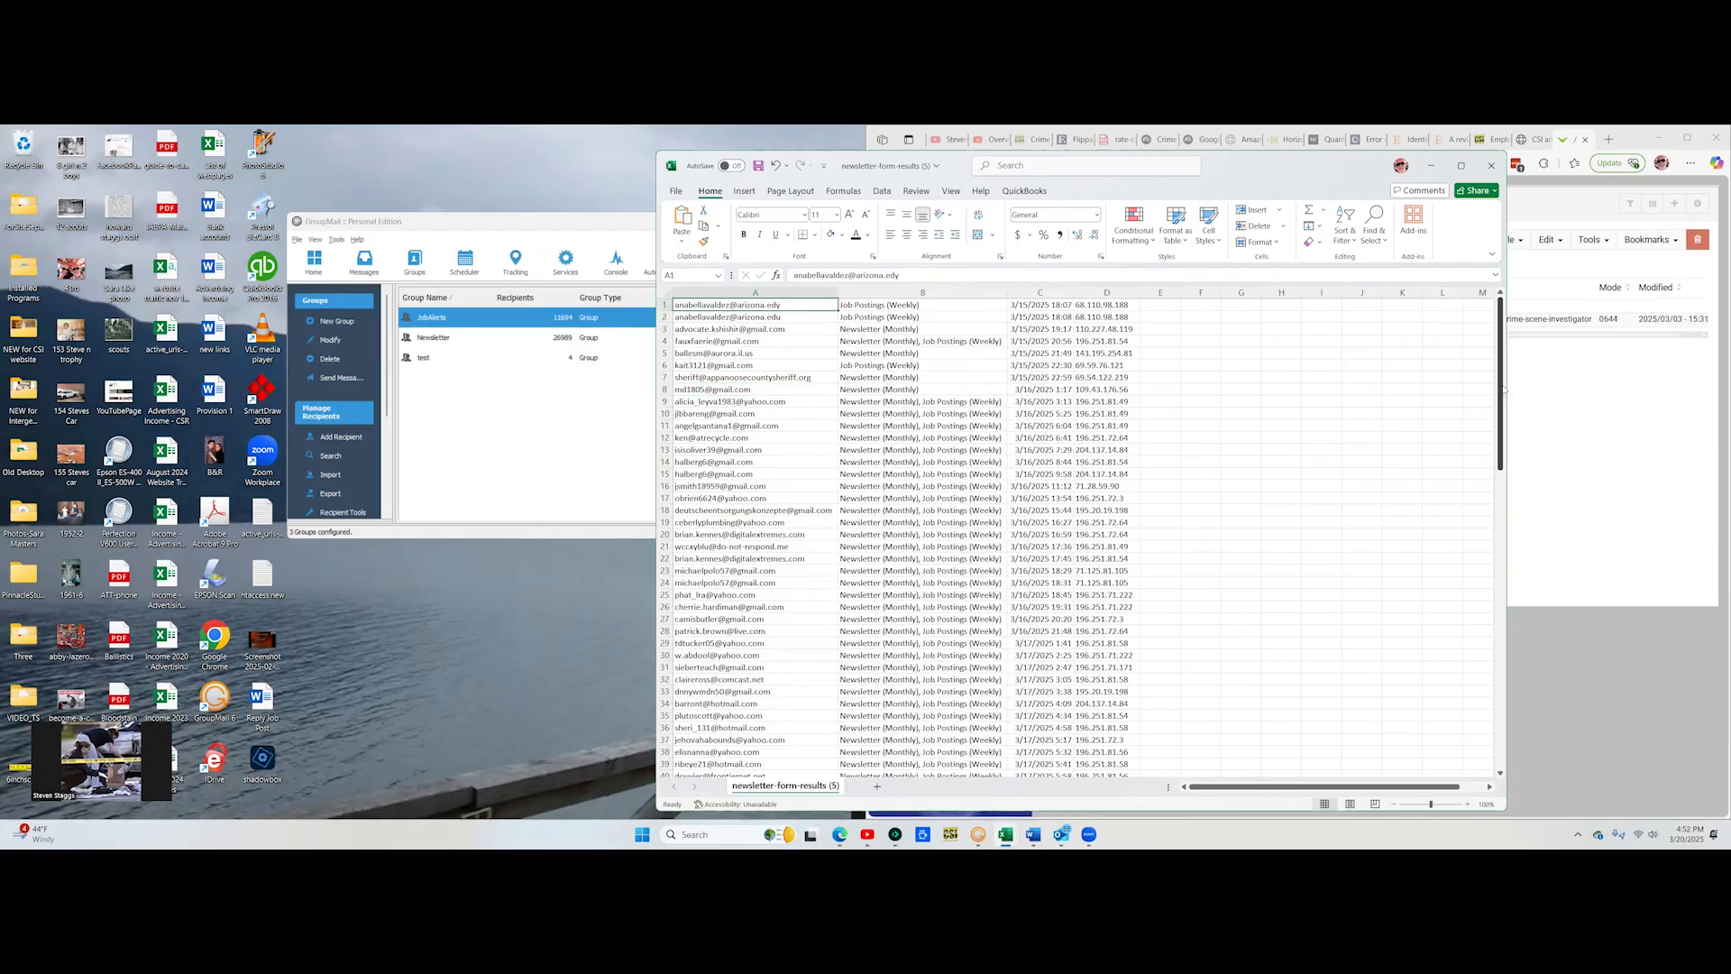
pyautogui.scroll(-20, 1271, 787)
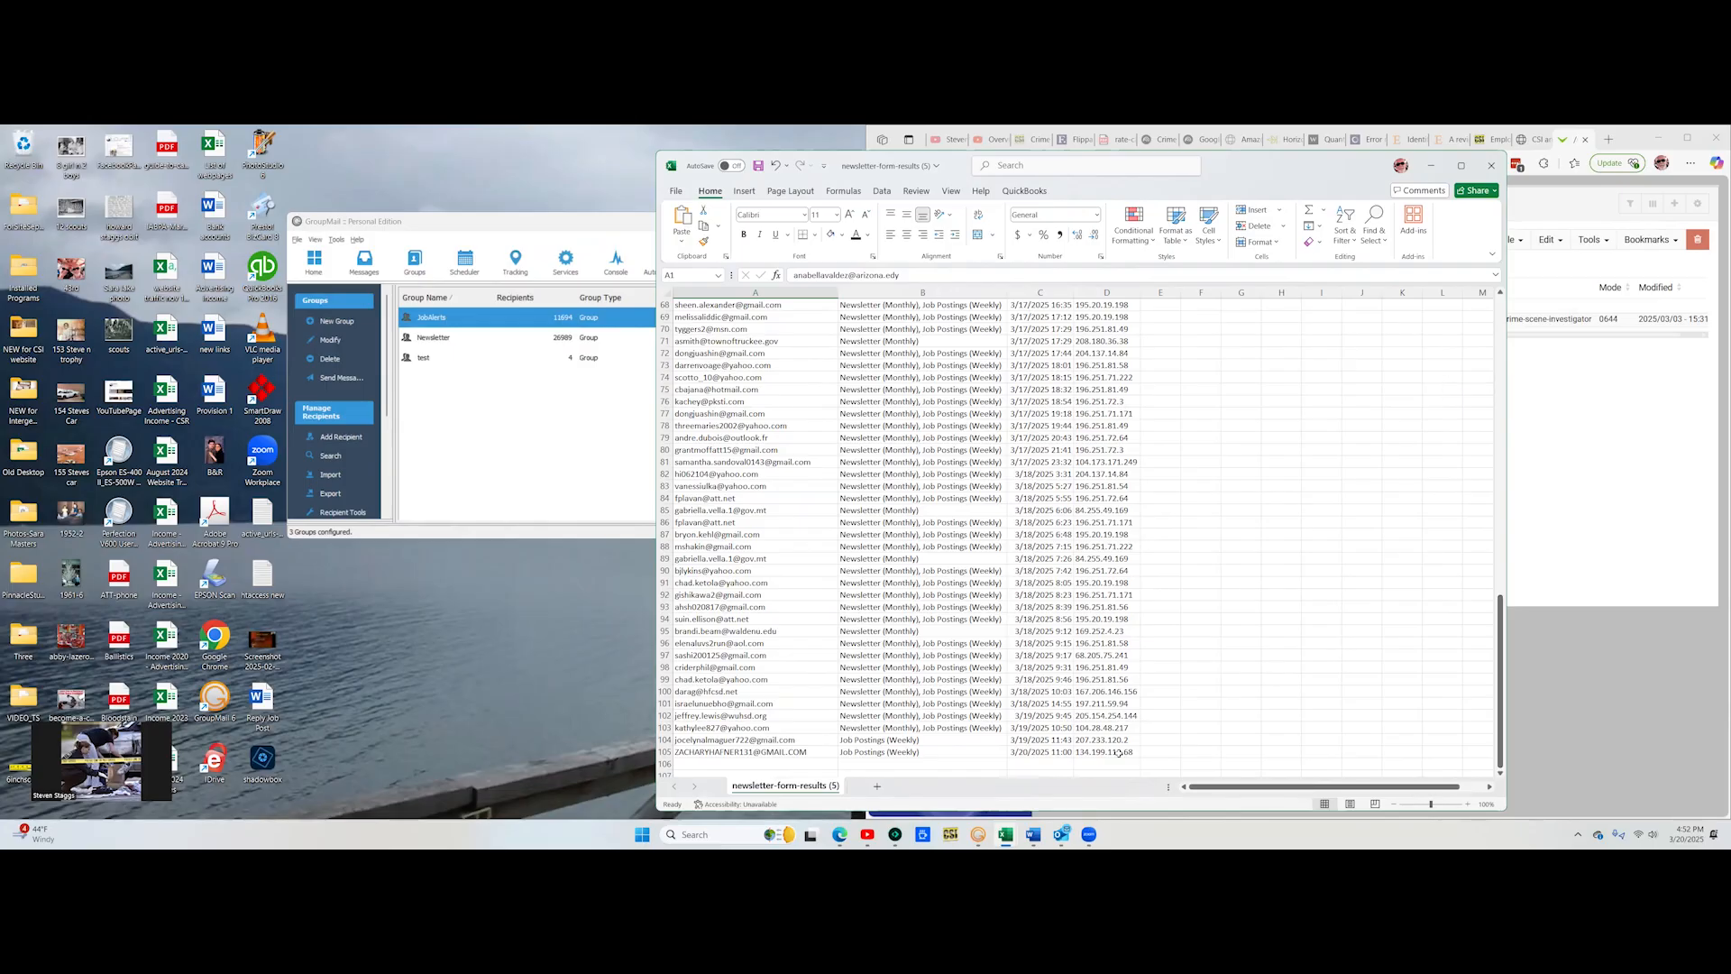
# Step: Sort all subscriber rows by Column B on cell values in A to Z order
pyautogui.hotkey('ctrl', 'a')
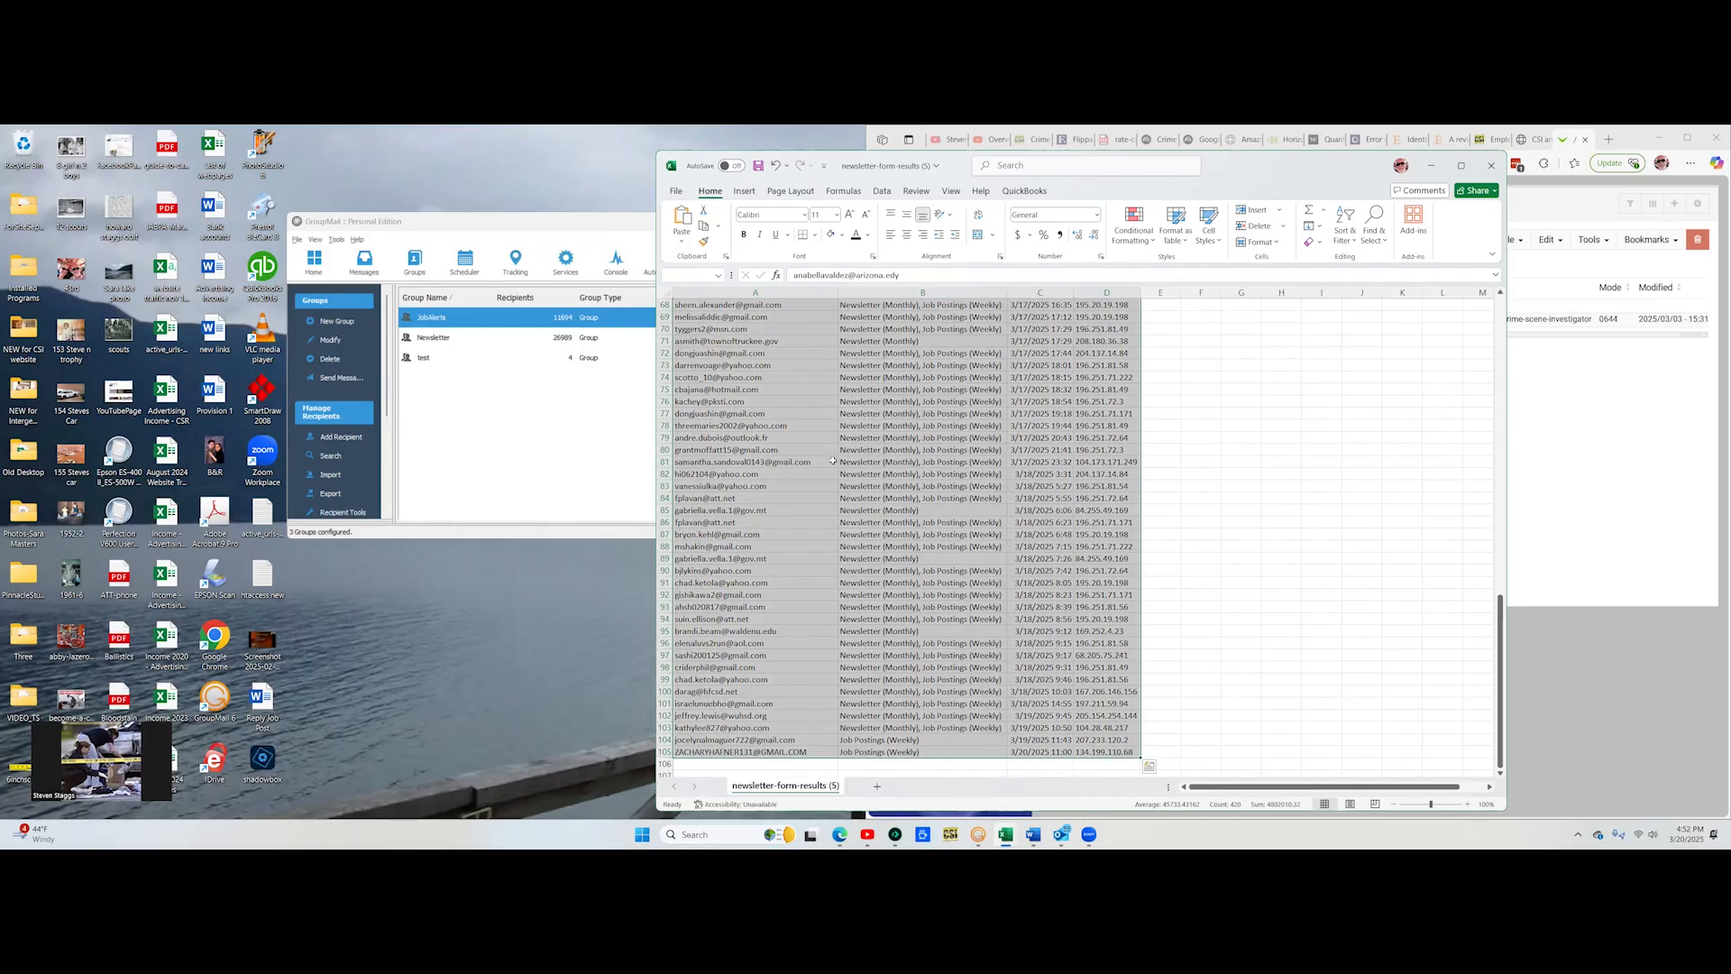
pyautogui.rightClick(833, 461)
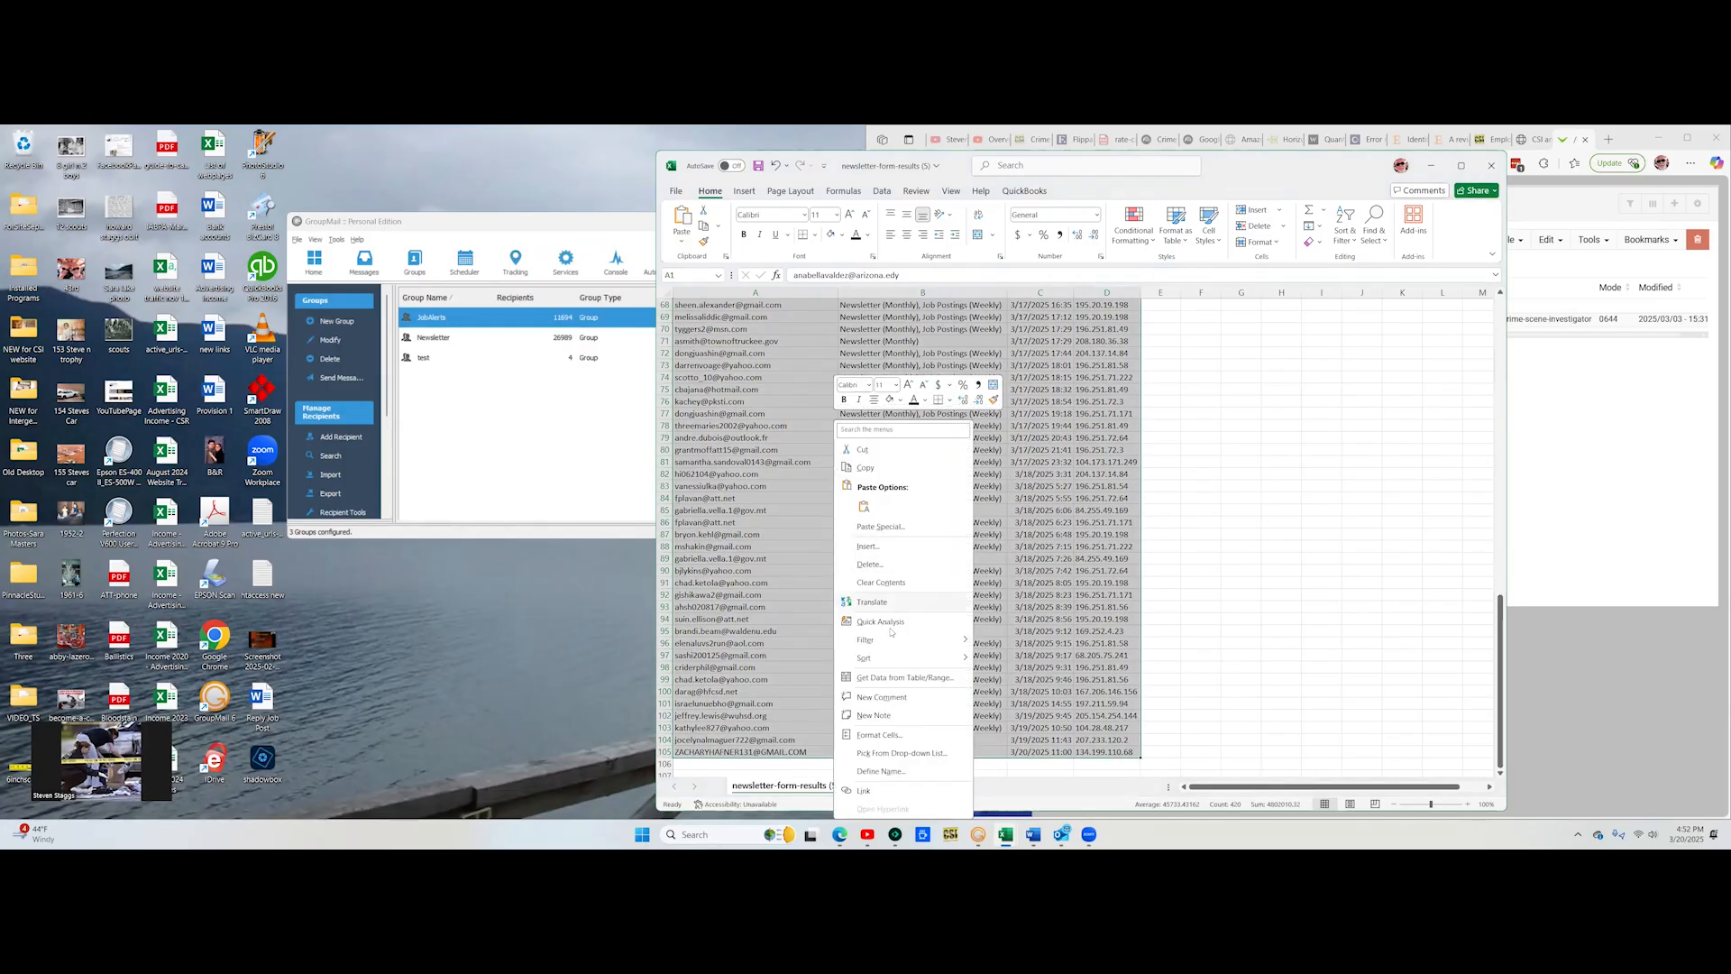
pyautogui.moveTo(890, 659)
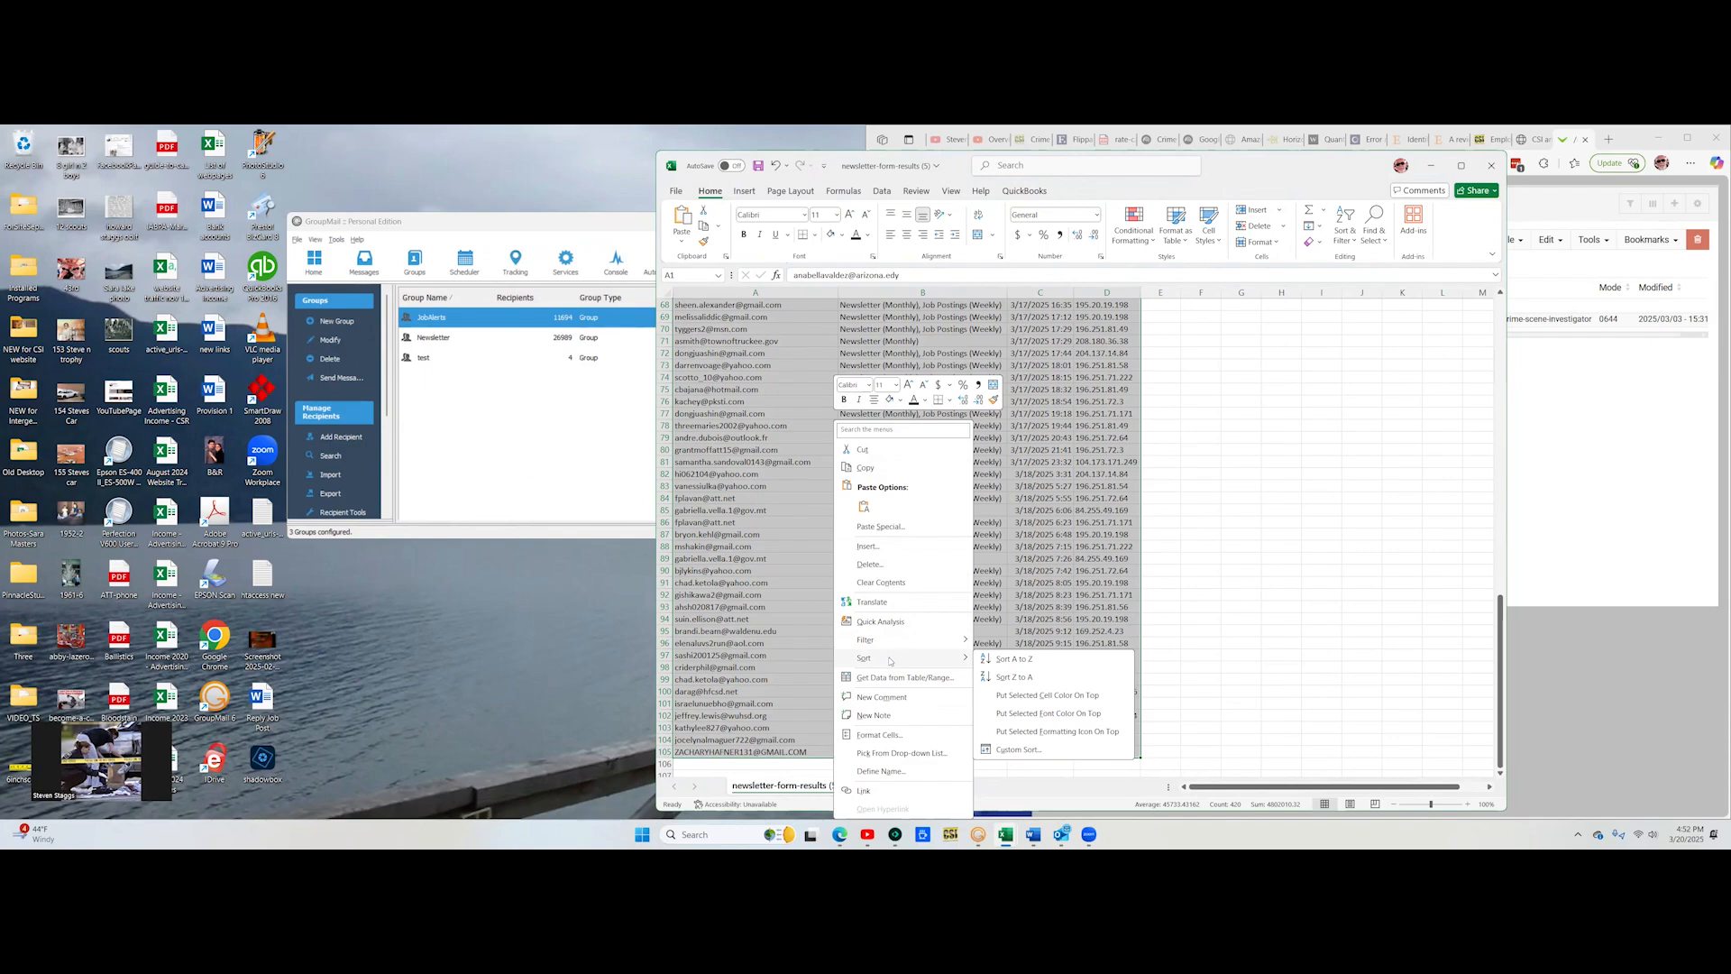
pyautogui.click(1020, 750)
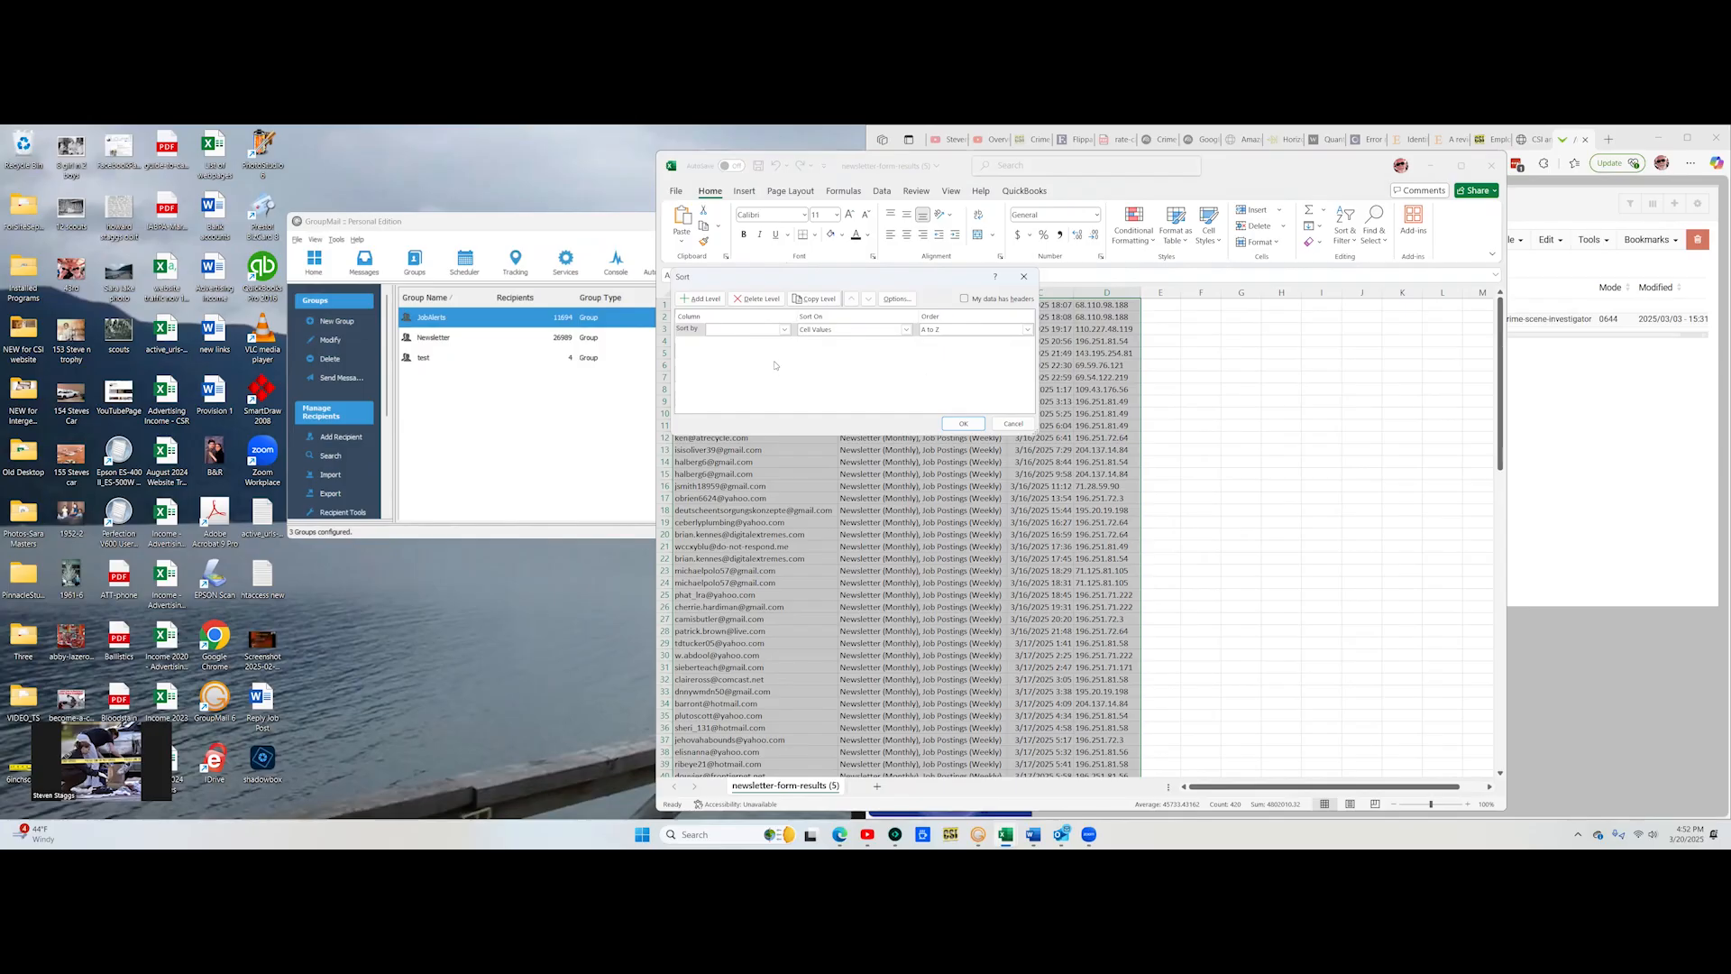
pyautogui.click(786, 330)
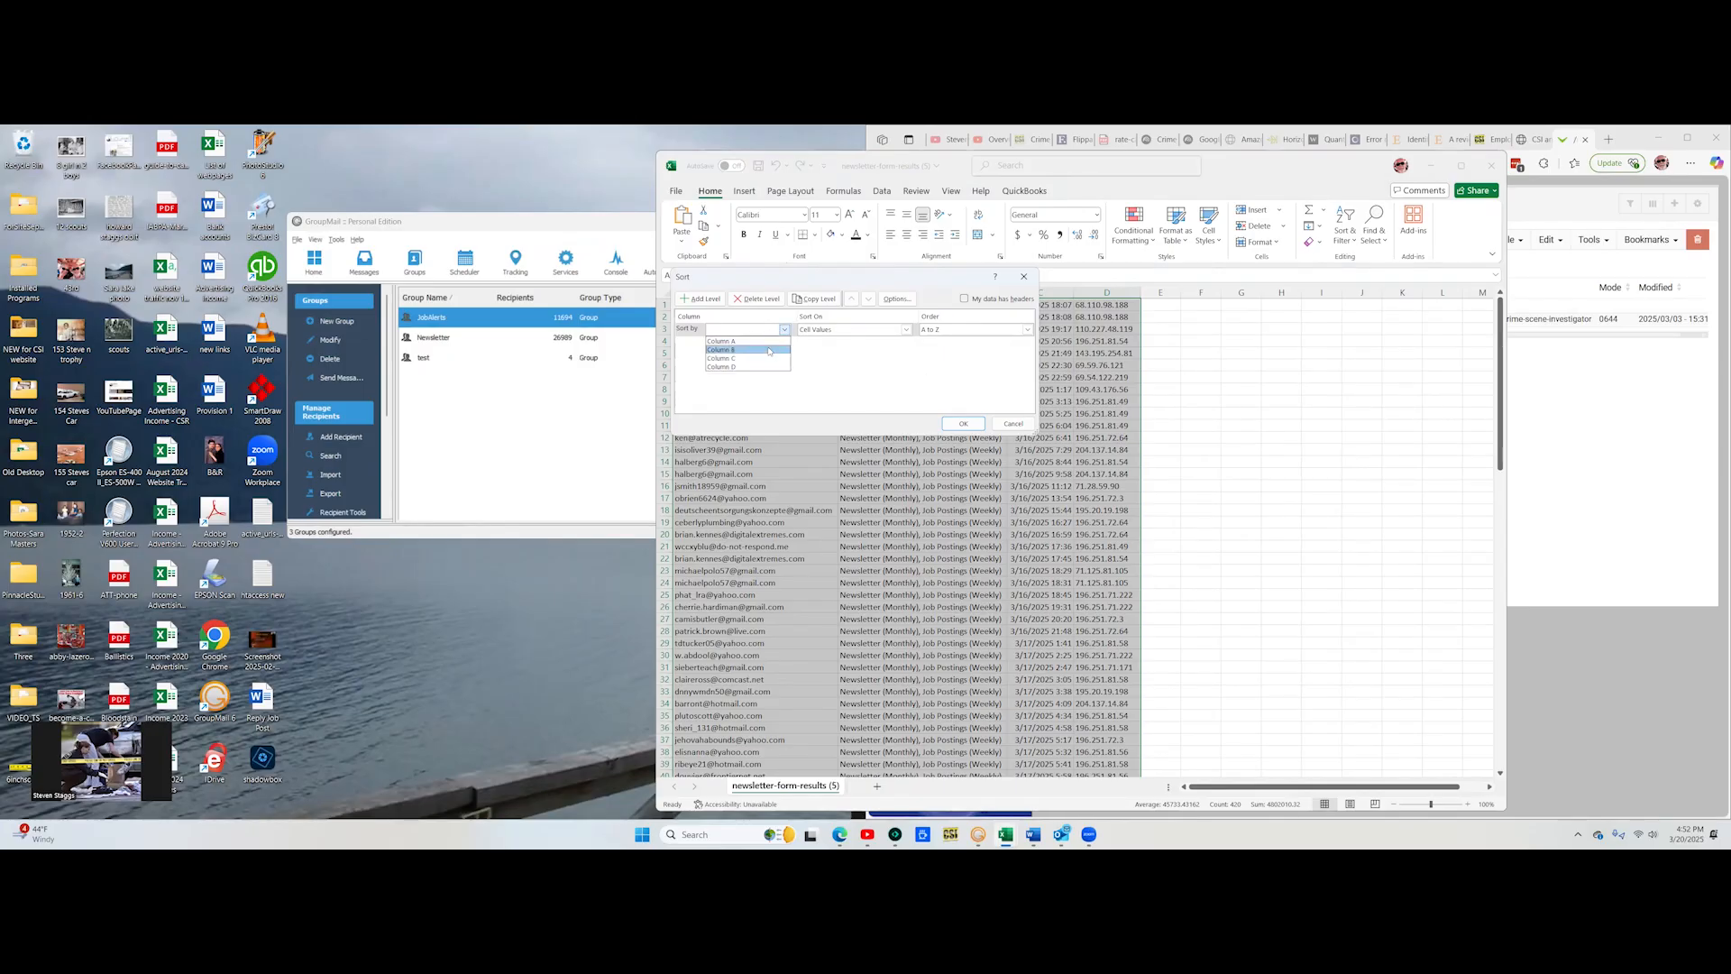
pyautogui.click(769, 351)
pyautogui.click(963, 423)
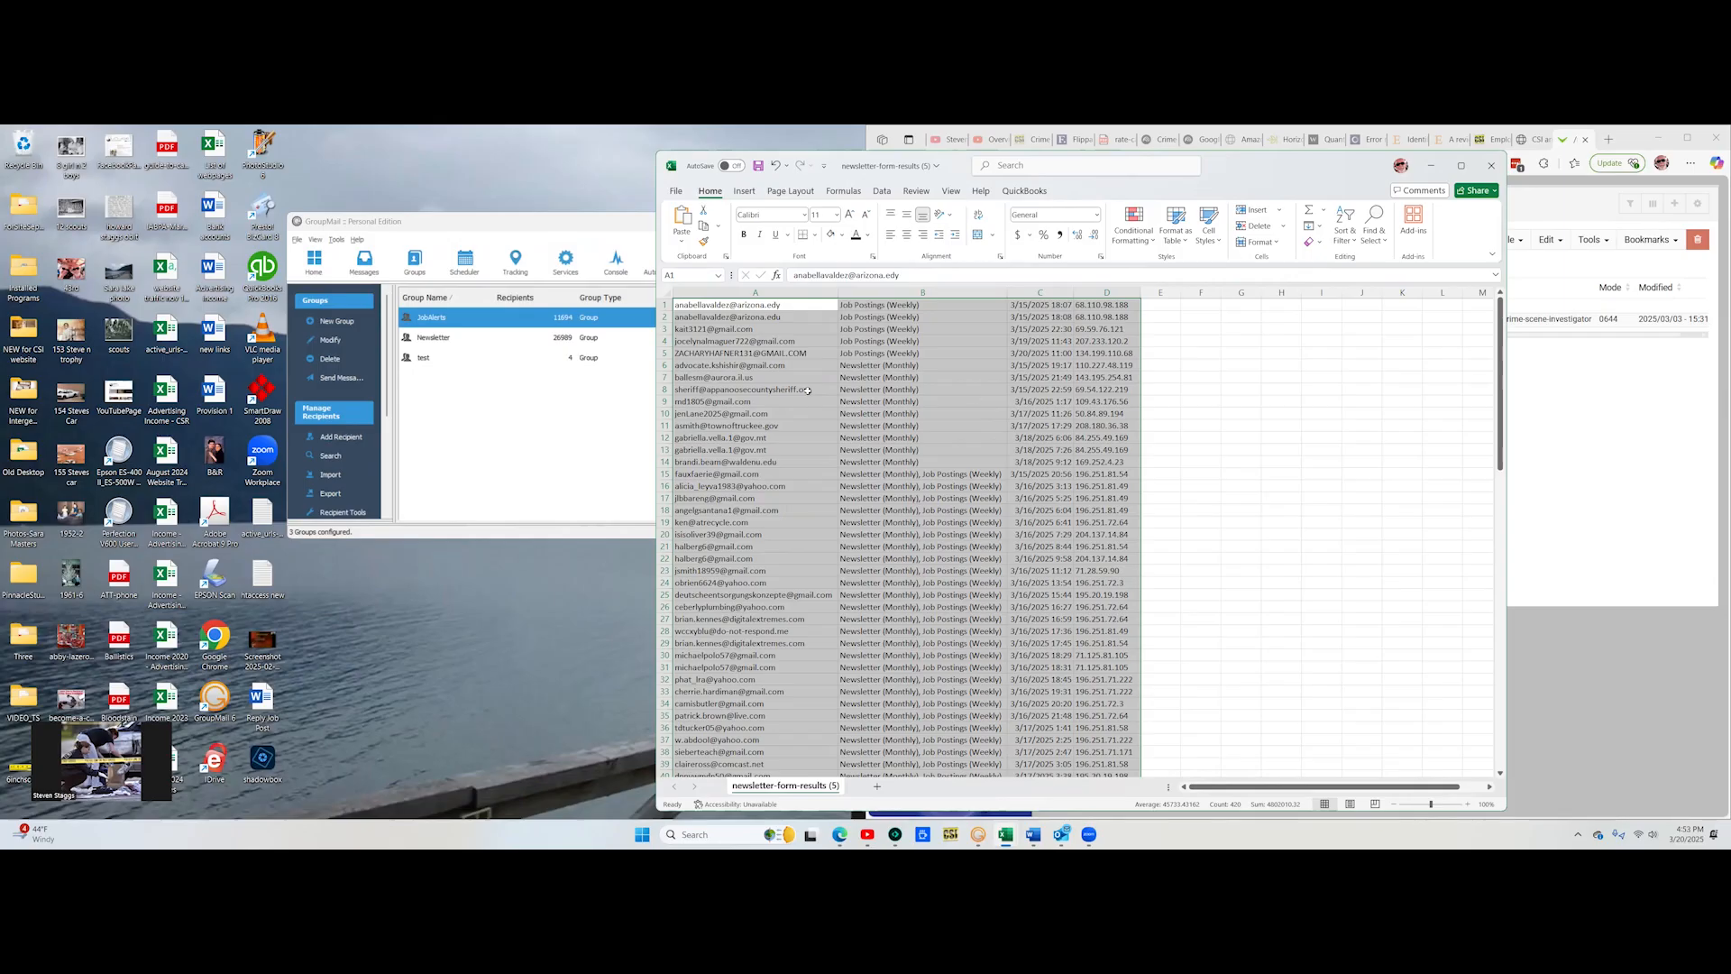
# Step: Move rows 6 to 14, marked only Newsletter (Monthly), to the end of the list starting at cell A106
pyautogui.click(664, 365)
pyautogui.keyDown('shift'); pyautogui.click(664, 461); pyautogui.keyUp('shift')
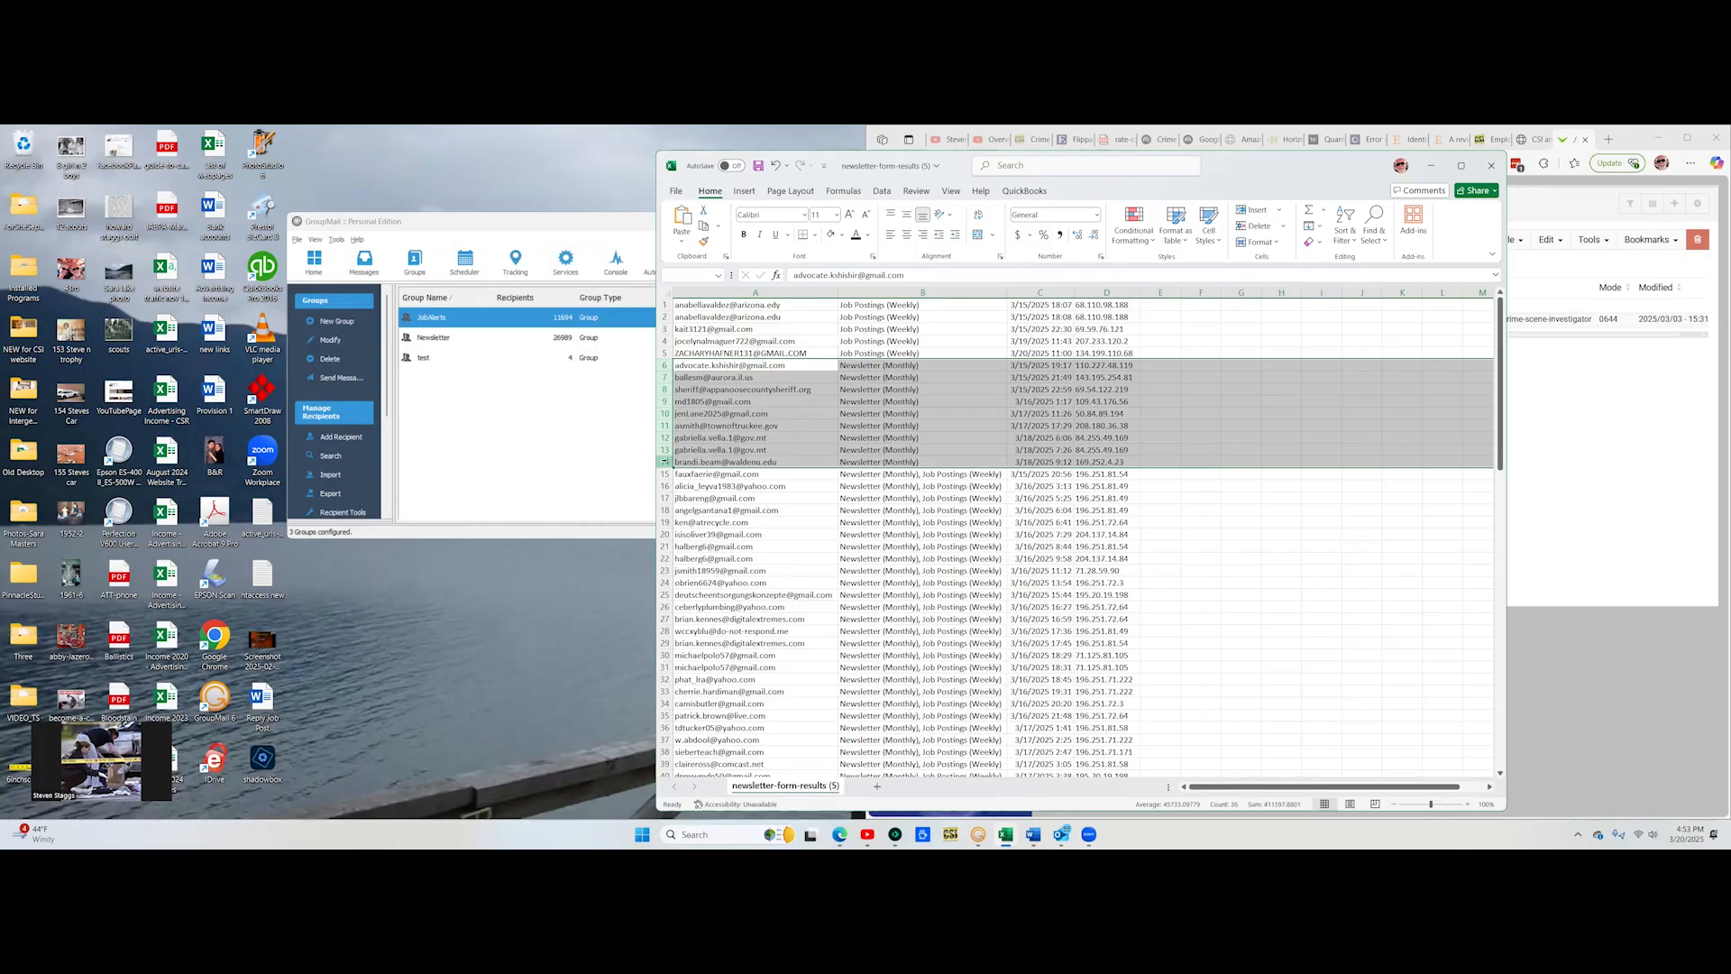
pyautogui.hotkey('ctrl', 'c')
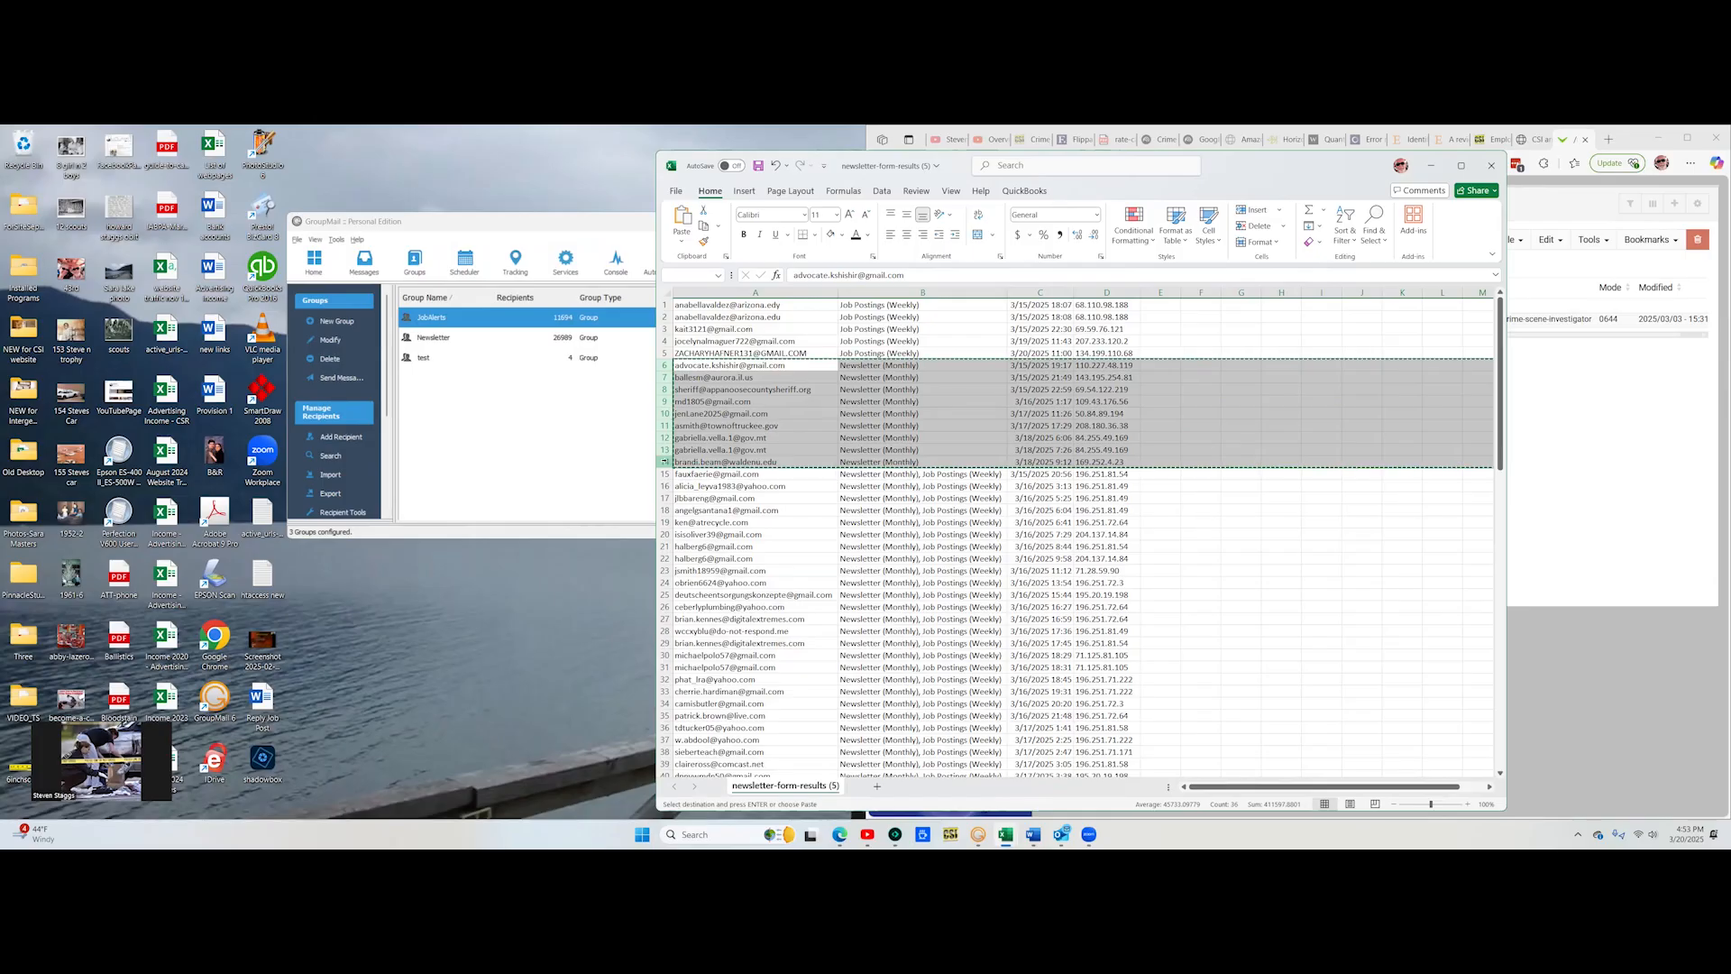
pyautogui.moveTo(1501, 410); pyautogui.dragTo(1501, 708)
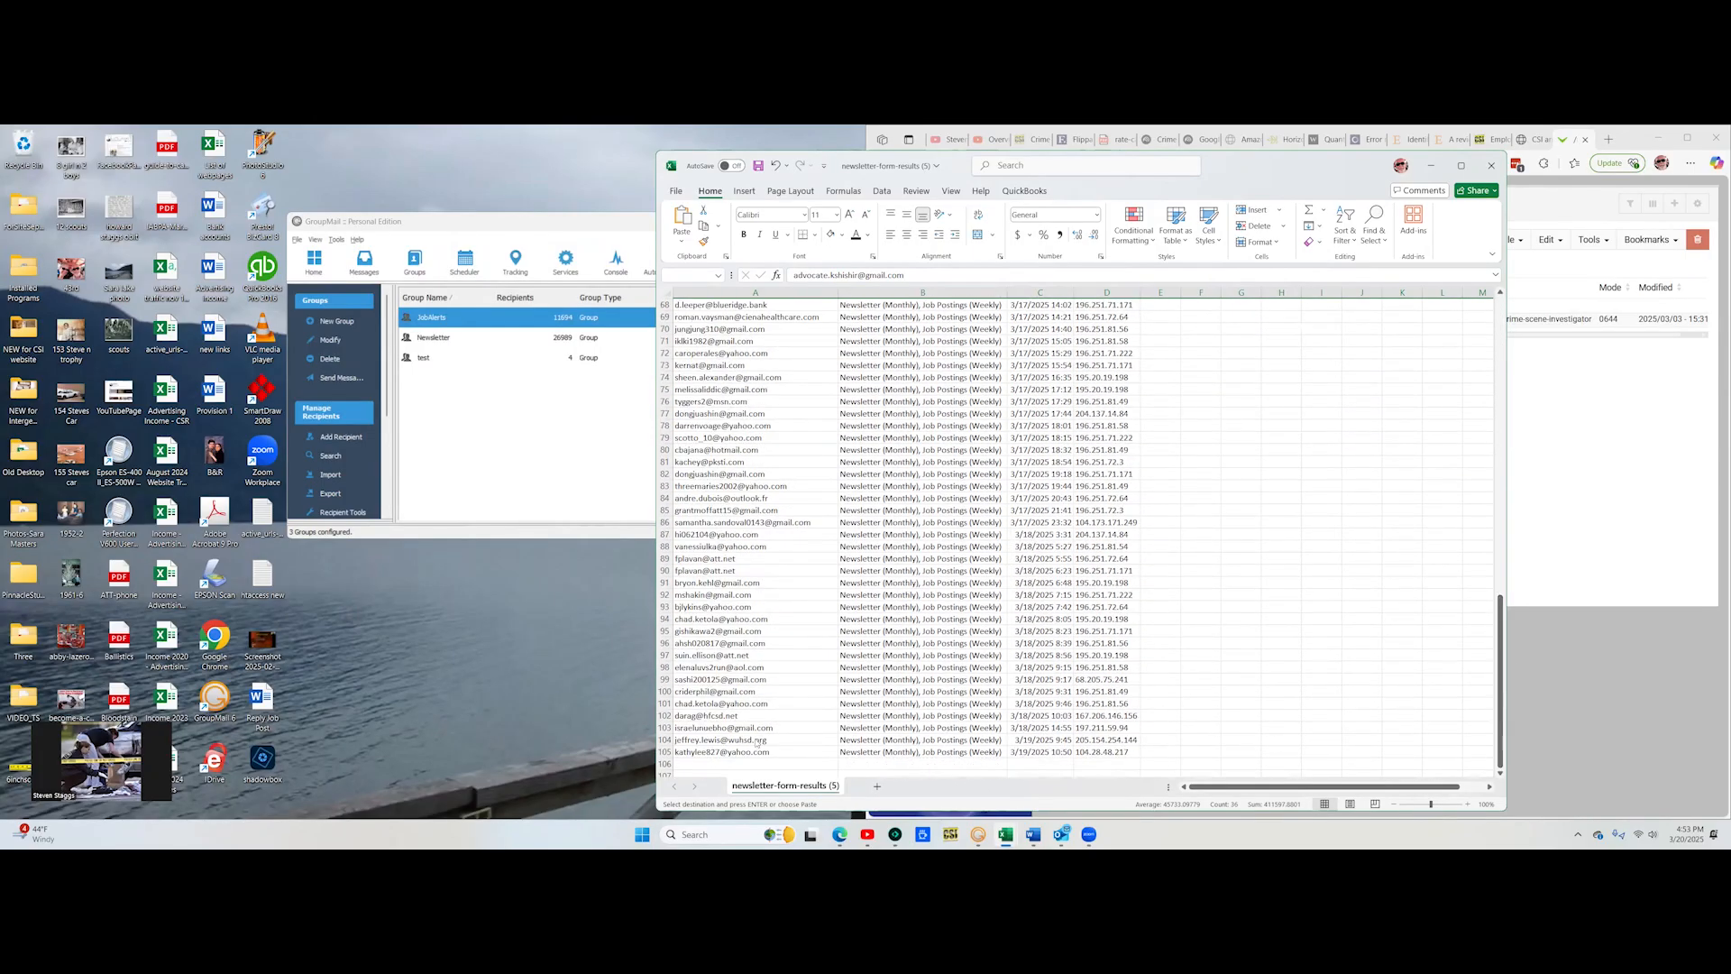
pyautogui.click(692, 766)
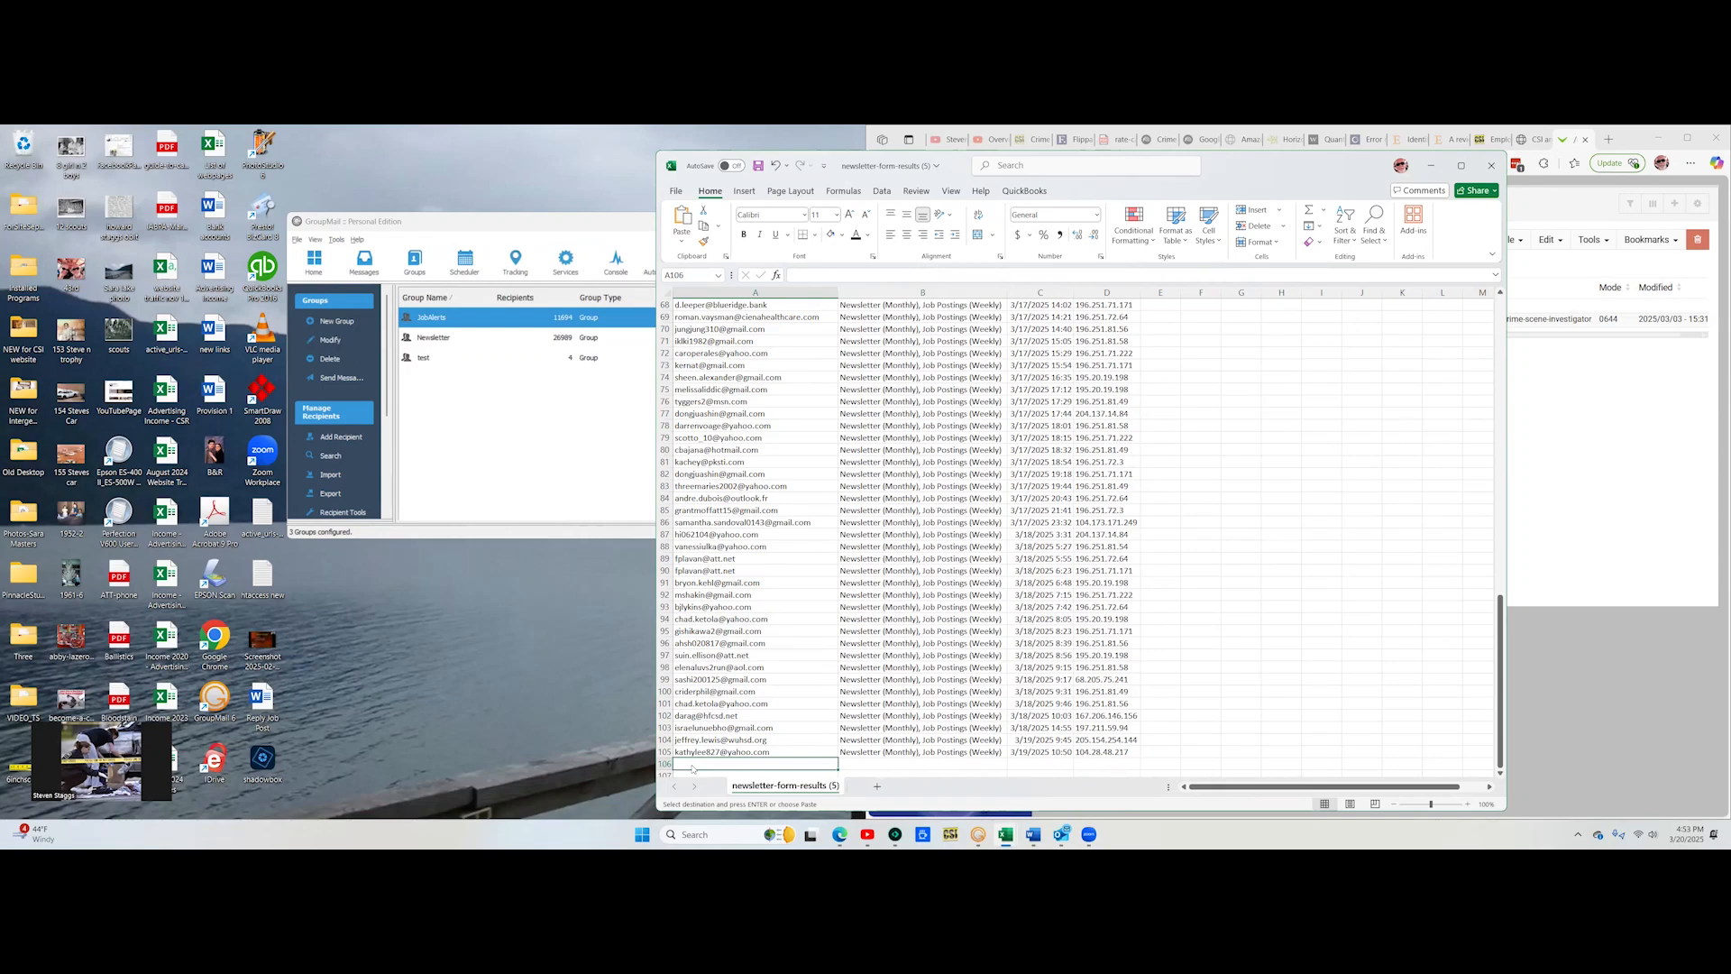
pyautogui.press('Return')
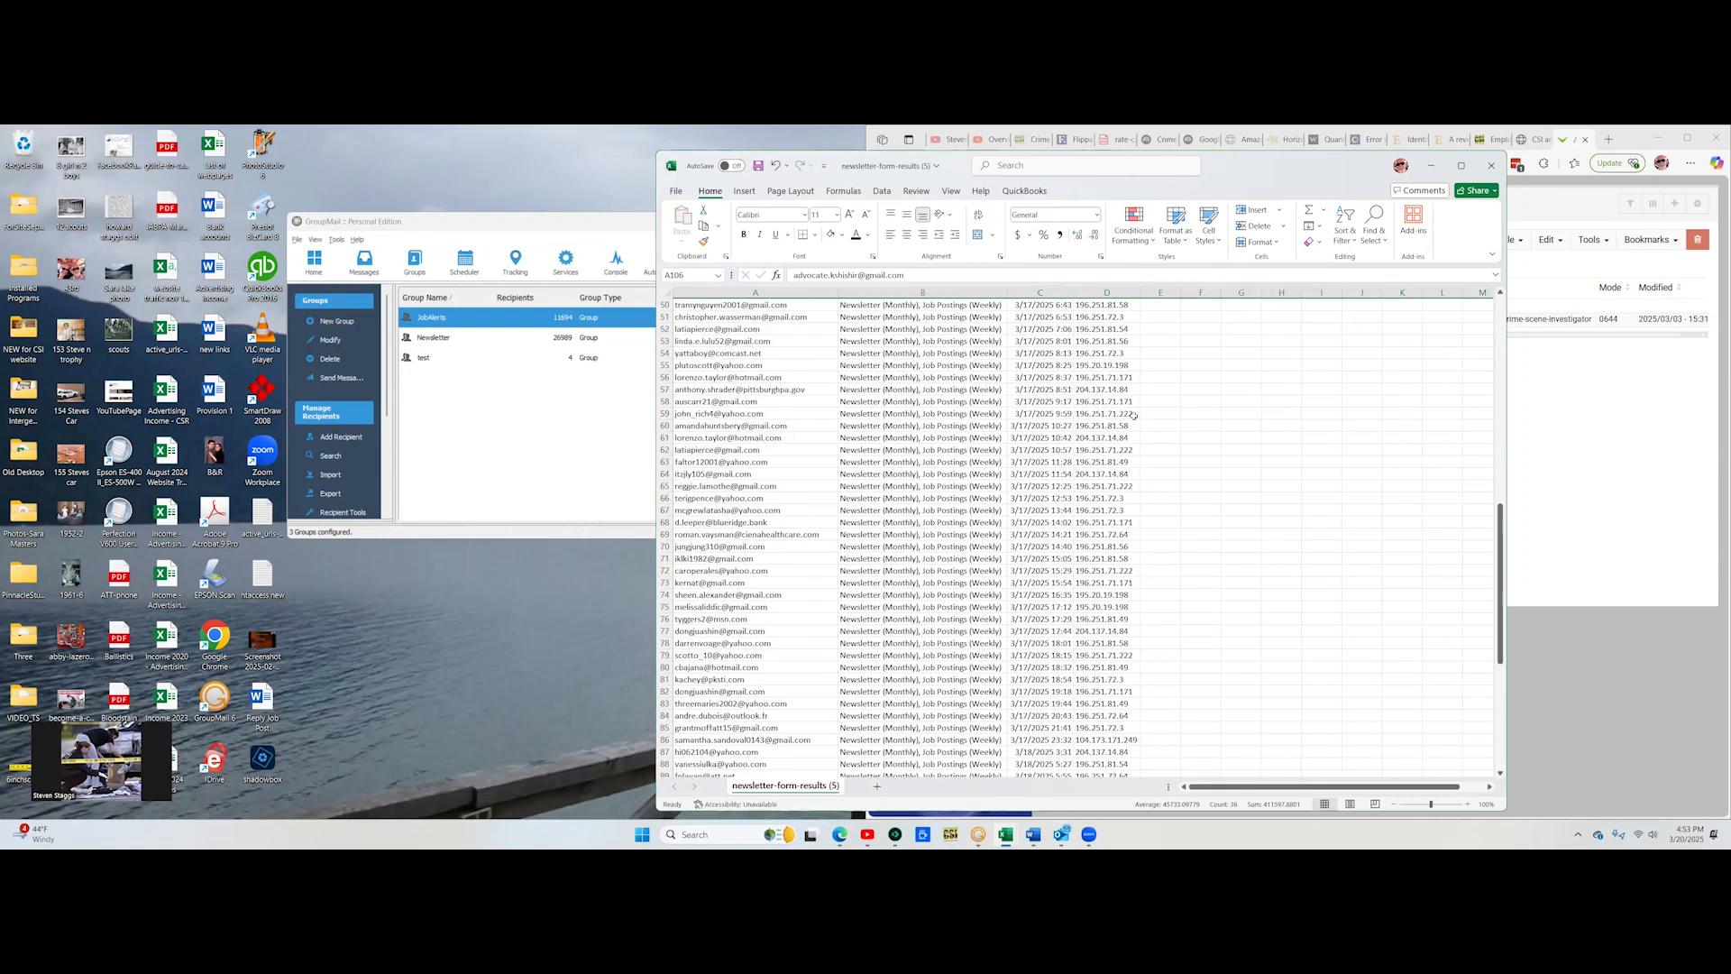
pyautogui.moveTo(1501, 631); pyautogui.dragTo(1475, 281)
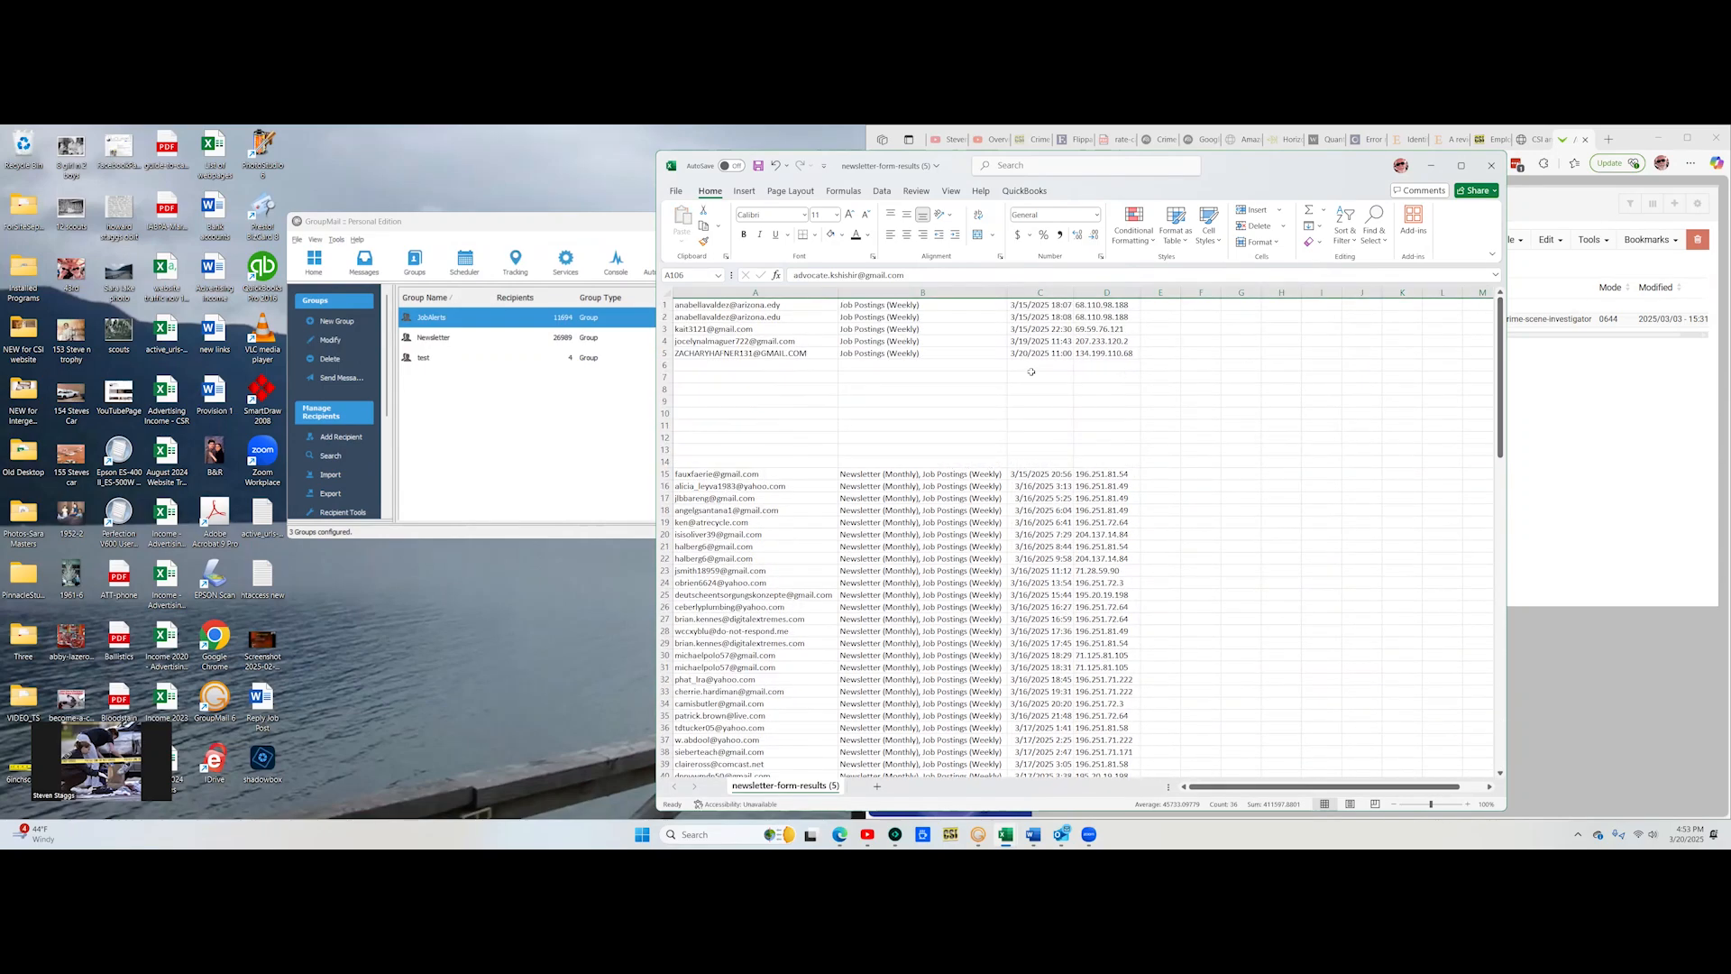
# Step: Delete the empty rows 6 to 14 and check the subscriber list through to the last Newsletter (Monthly) entry
pyautogui.moveTo(663, 365); pyautogui.dragTo(664, 462)
pyautogui.hotkey('ctrl', '-')
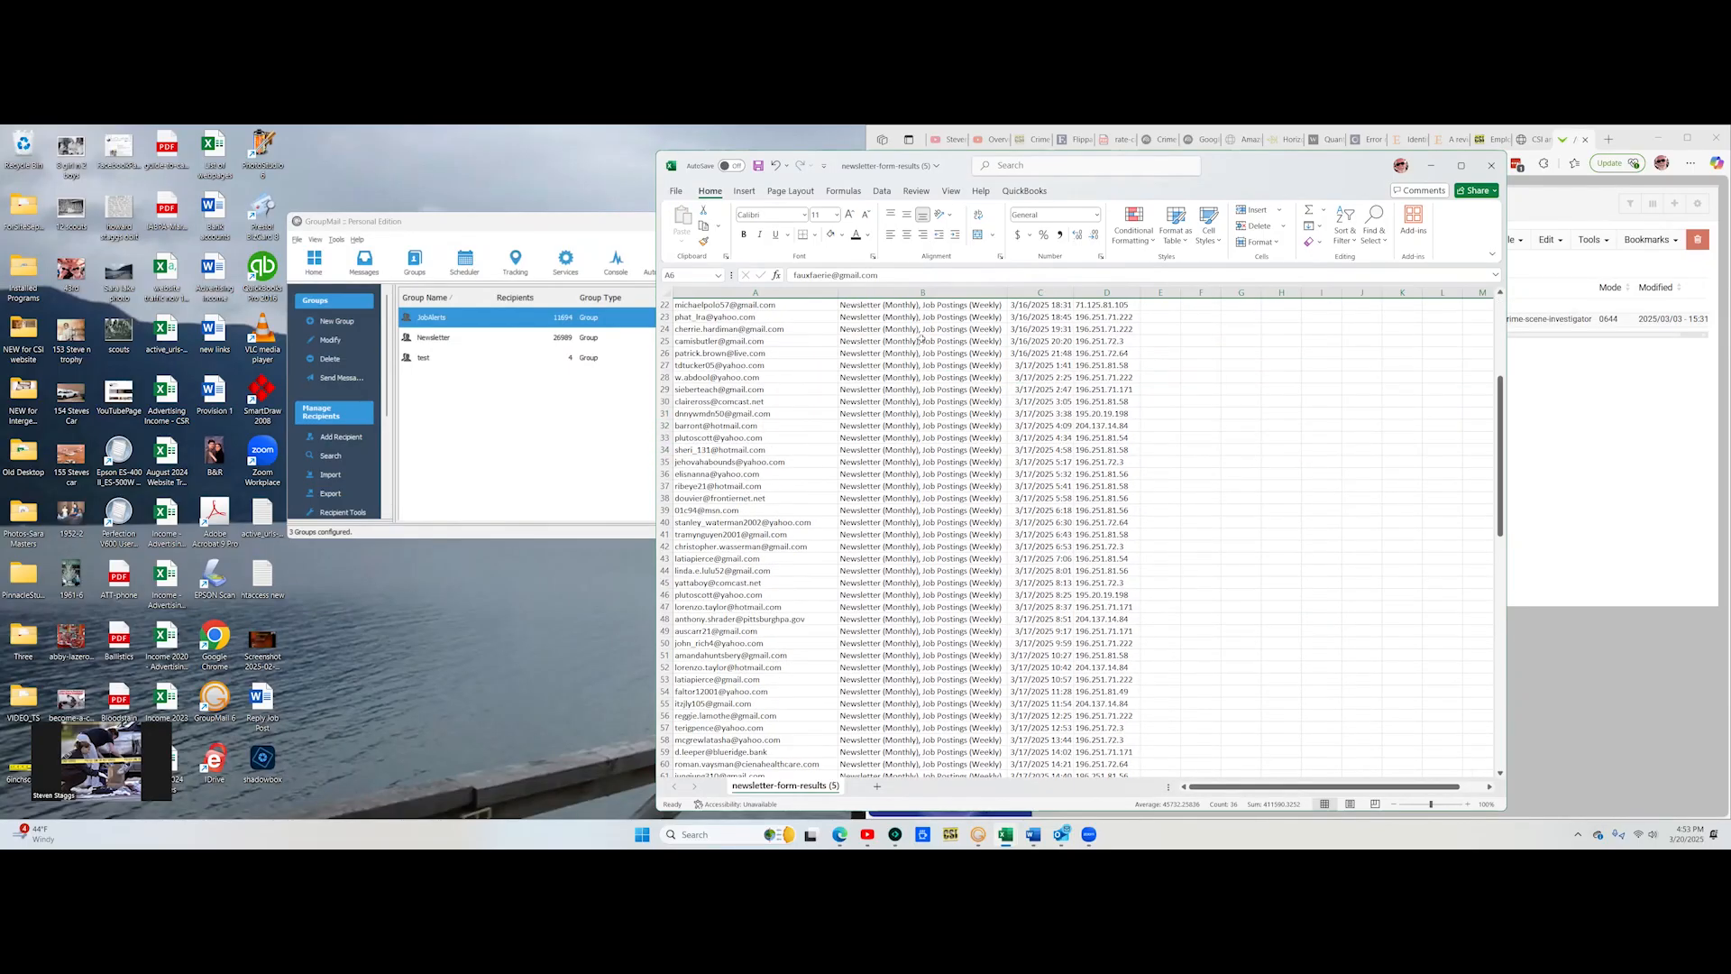
pyautogui.scroll(-1, 937, 391)
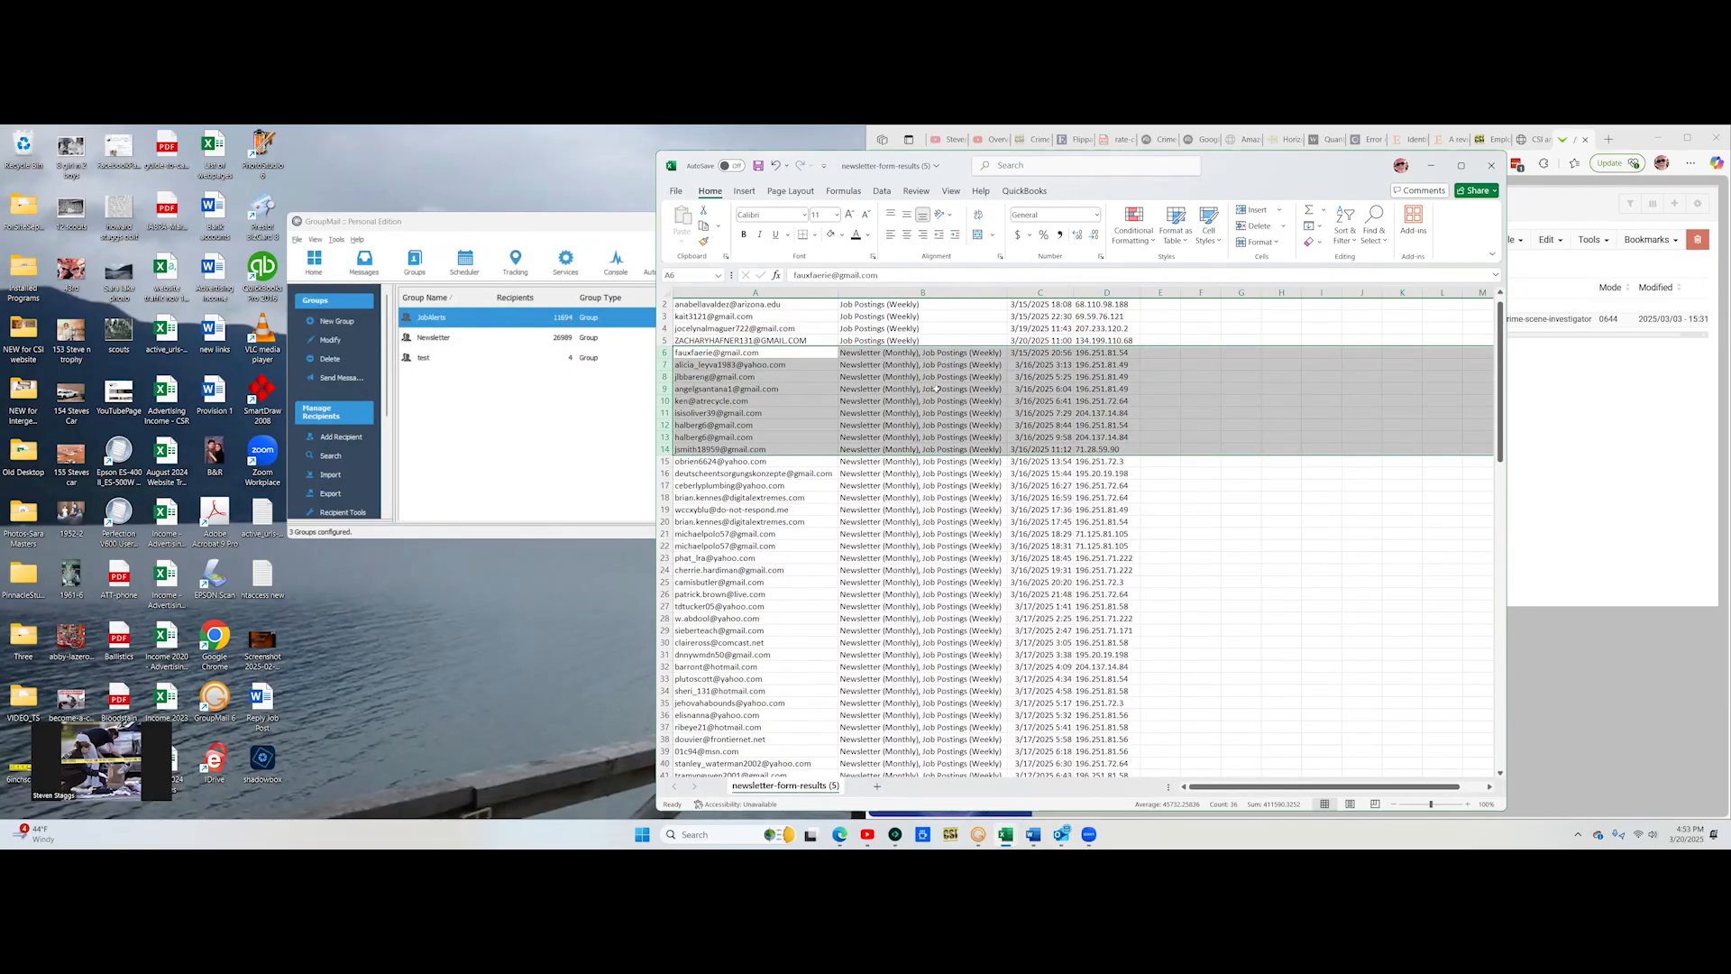
pyautogui.scroll(-10, 937, 388)
pyautogui.scroll(11, 940, 387)
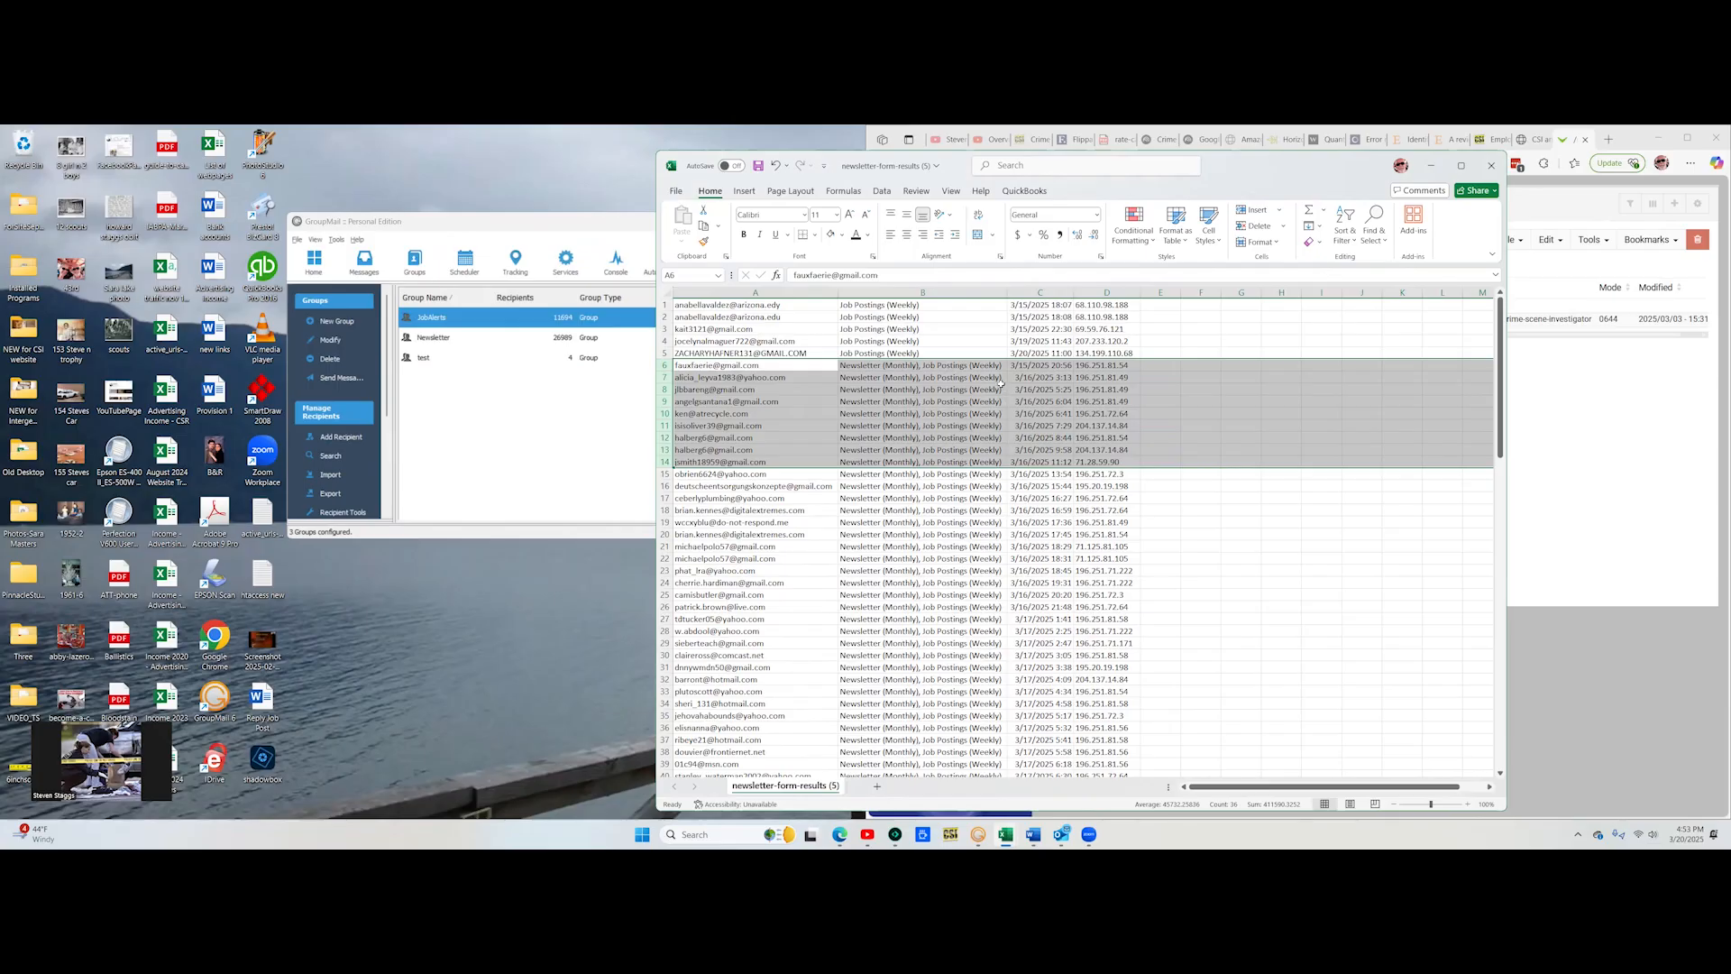
pyautogui.scroll(-20, 956, 460)
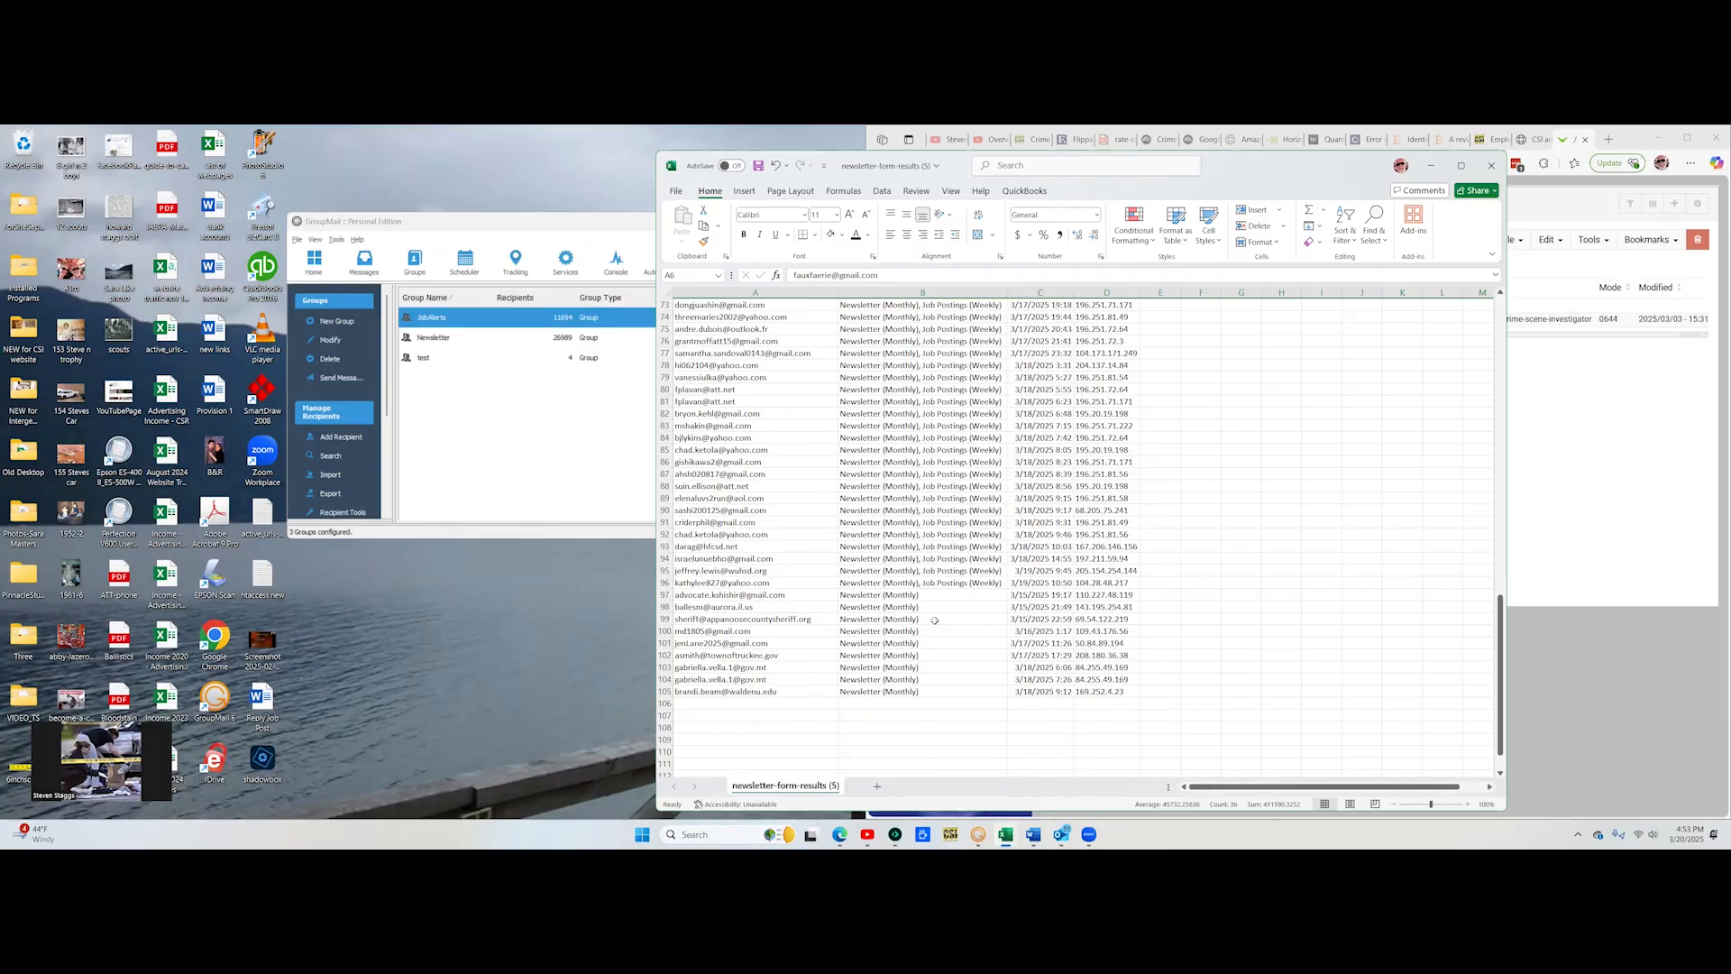
pyautogui.scroll(8, 992, 480)
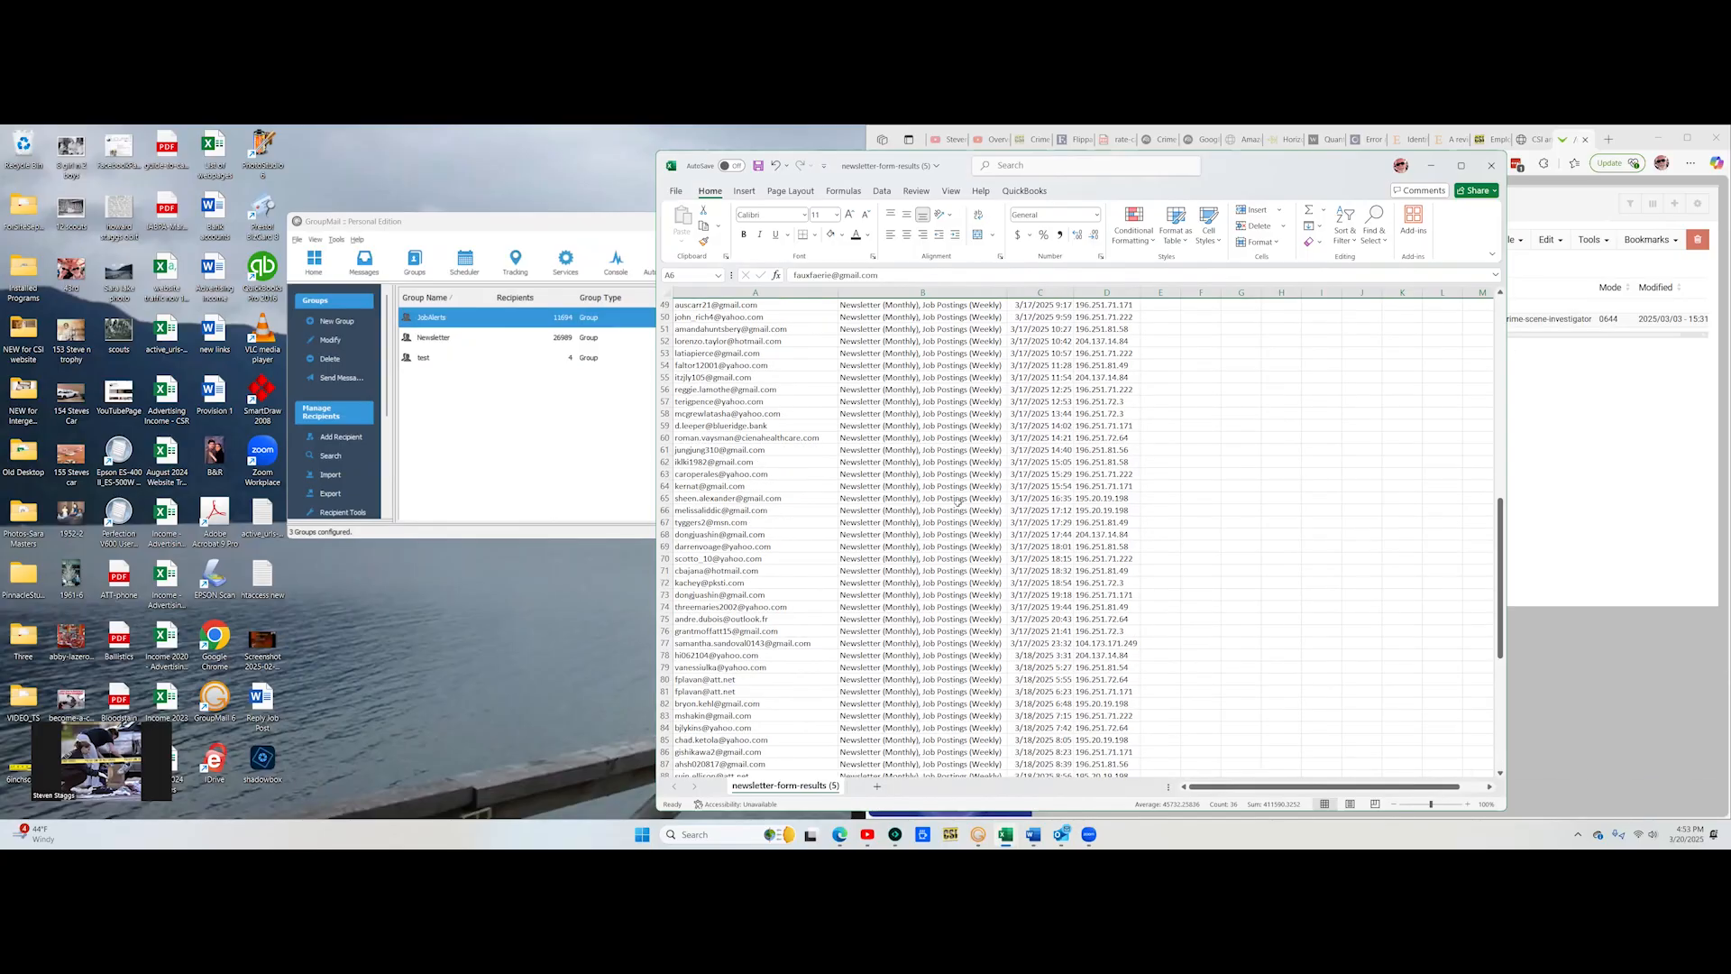
pyautogui.scroll(16, 839, 368)
pyautogui.click(855, 365)
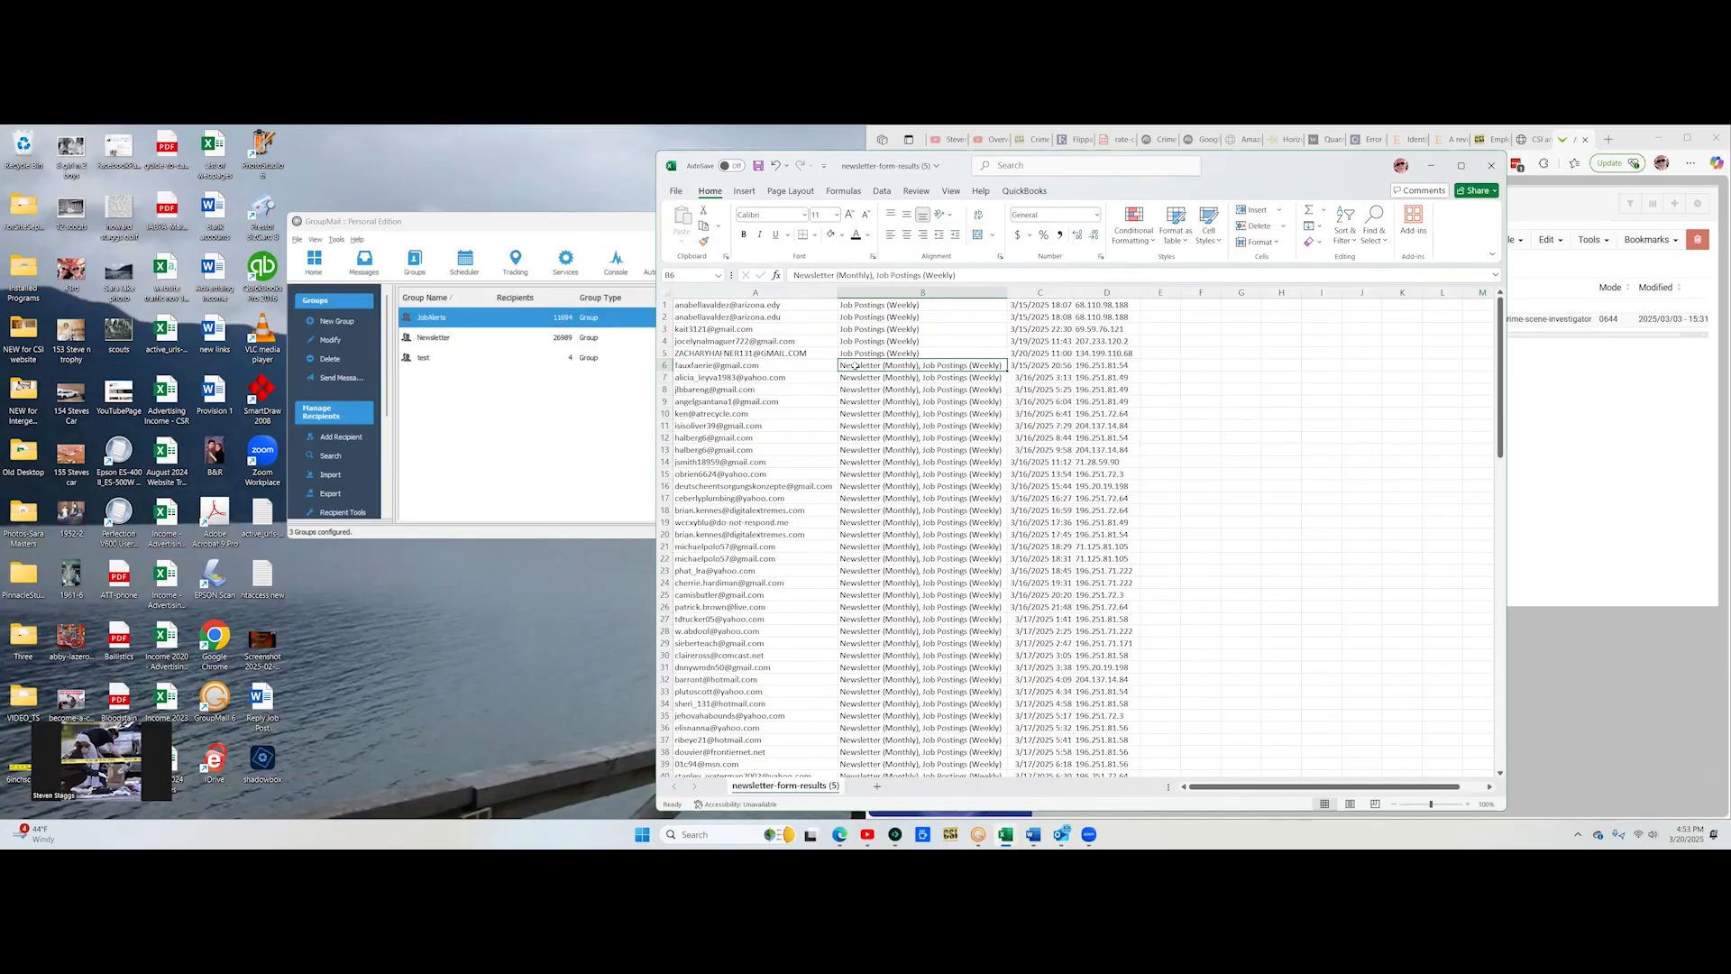
pyautogui.scroll(-20, 1006, 431)
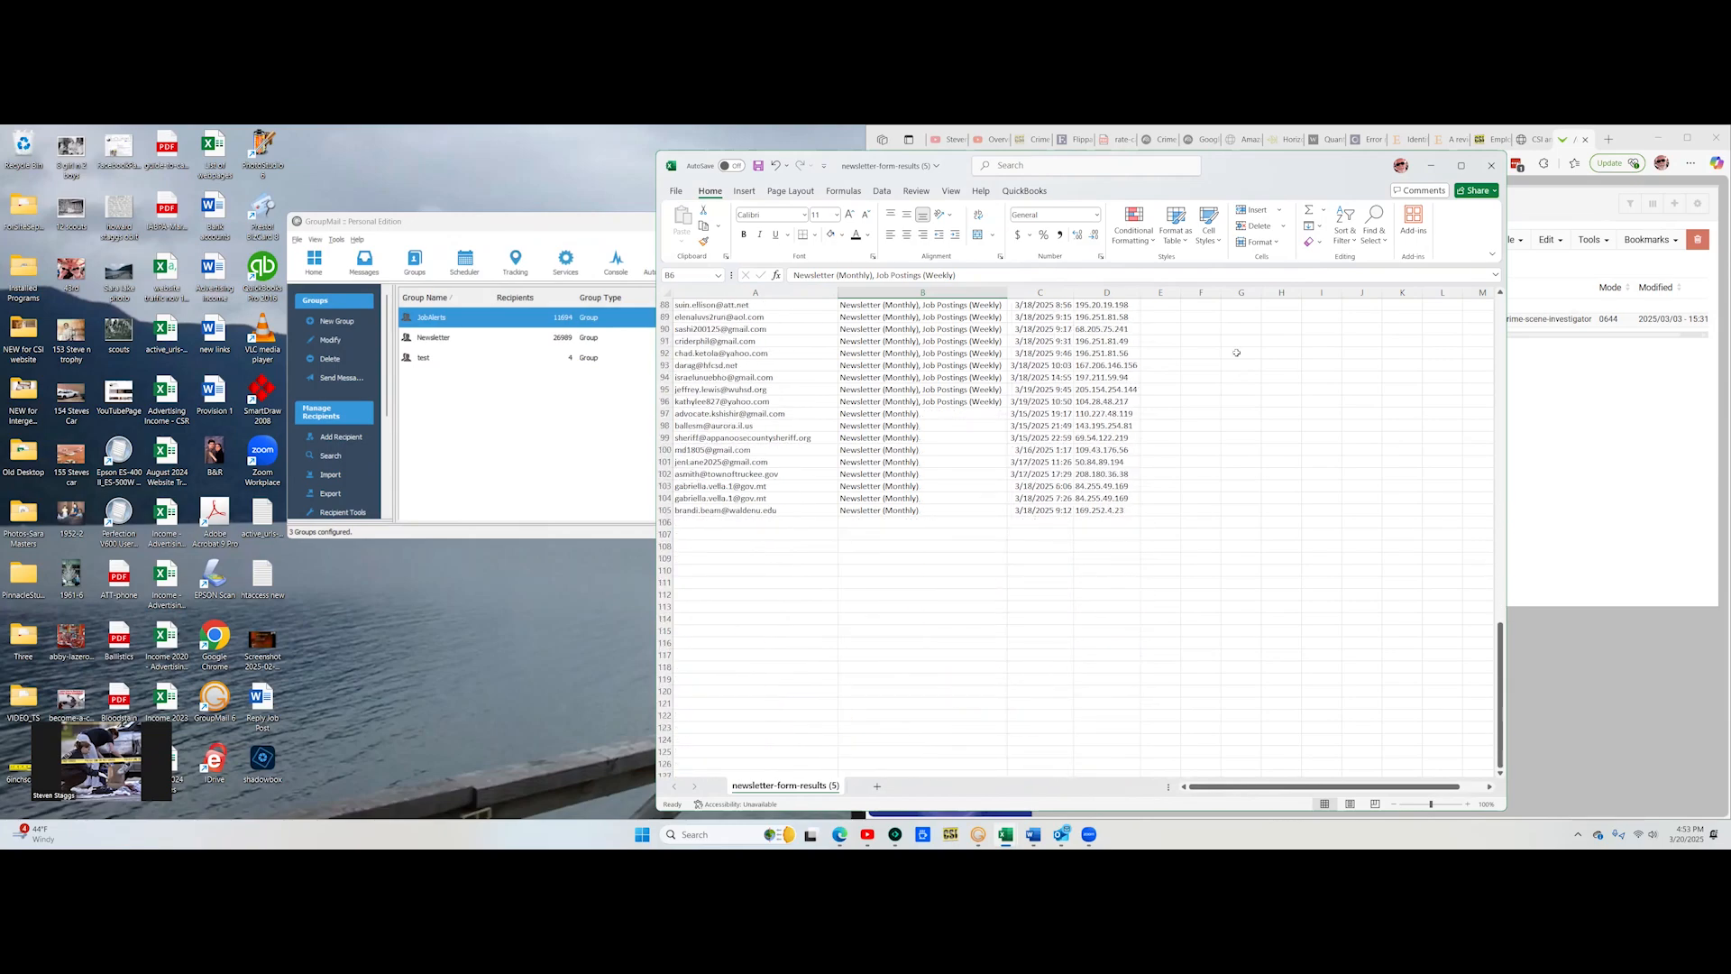
# Step: Move the workbook window clear of GroupMail and copy the e-mail addresses of all Job Postings (Weekly) subscribers in A1:A96
pyautogui.moveTo(1238, 180); pyautogui.dragTo(1372, 161)
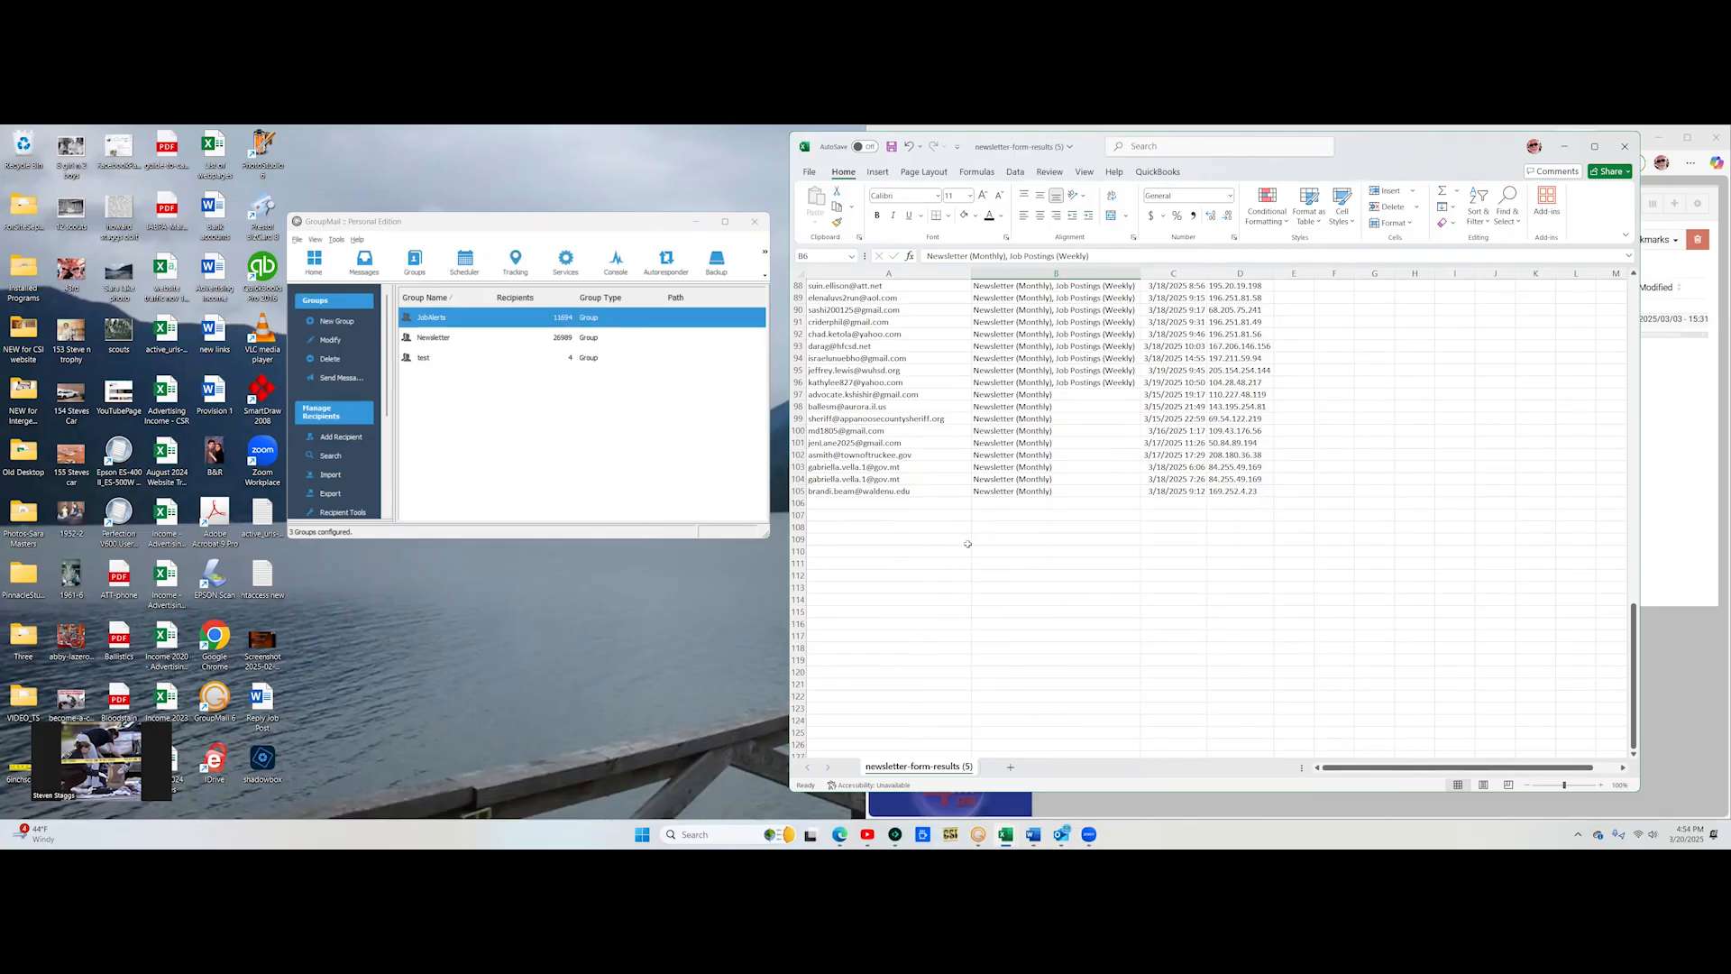
pyautogui.scroll(7, 1226, 601)
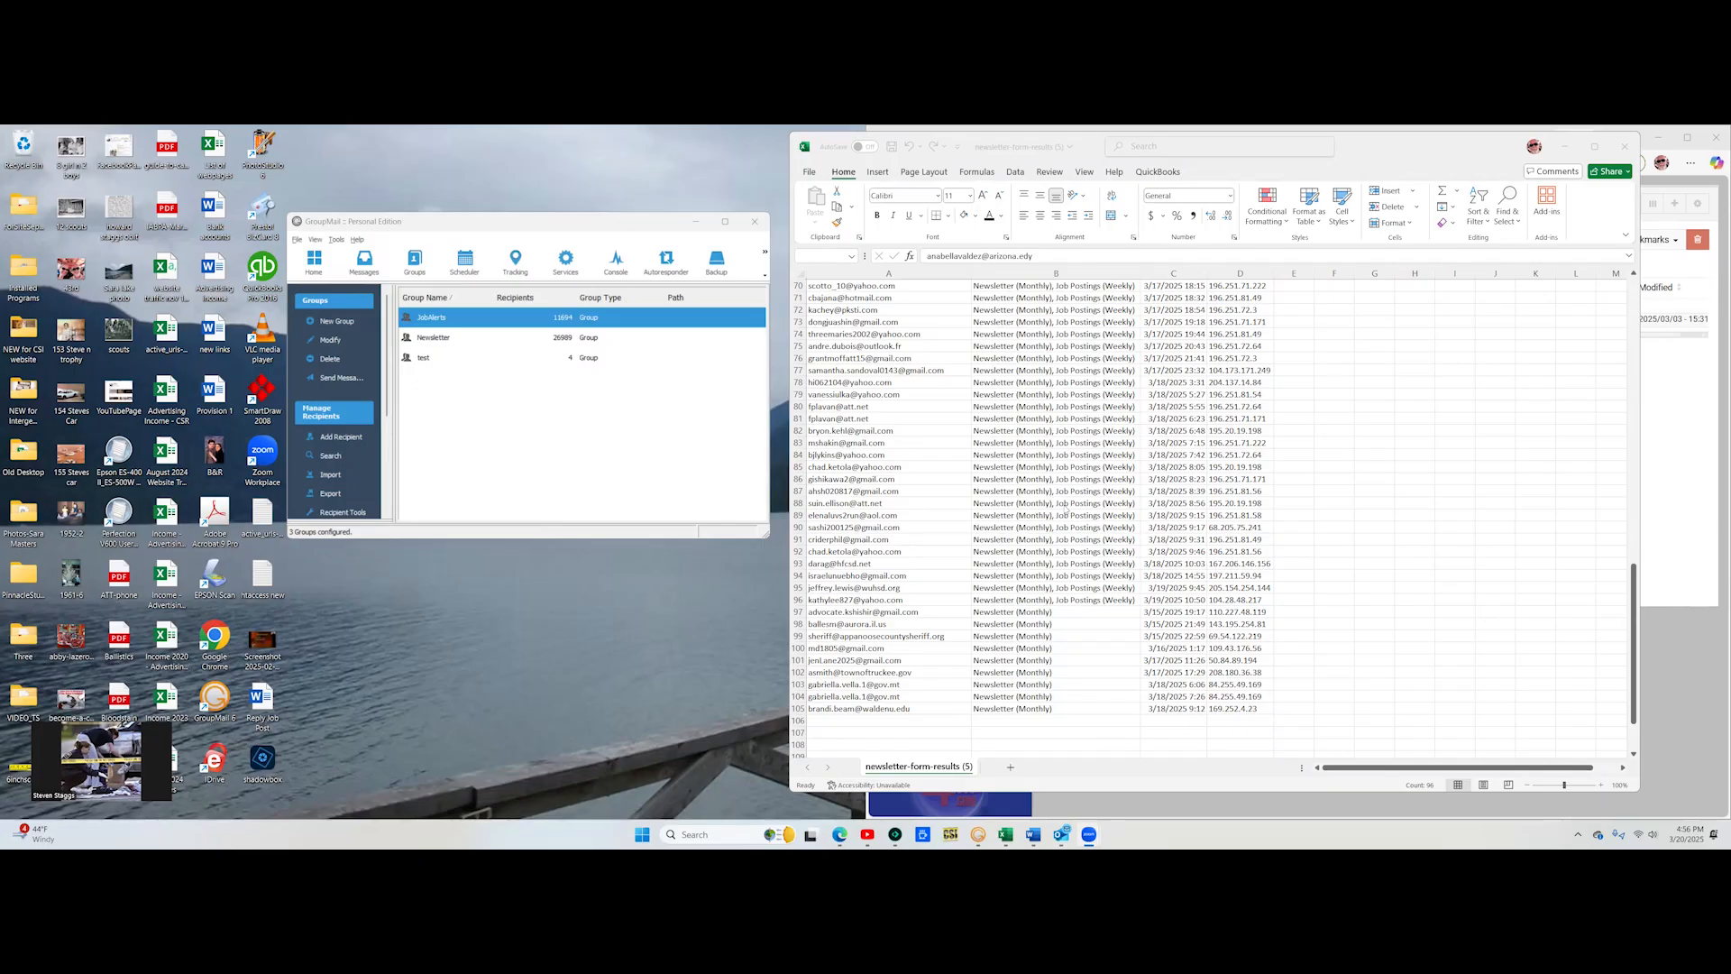
pyautogui.scroll(20, 1067, 510)
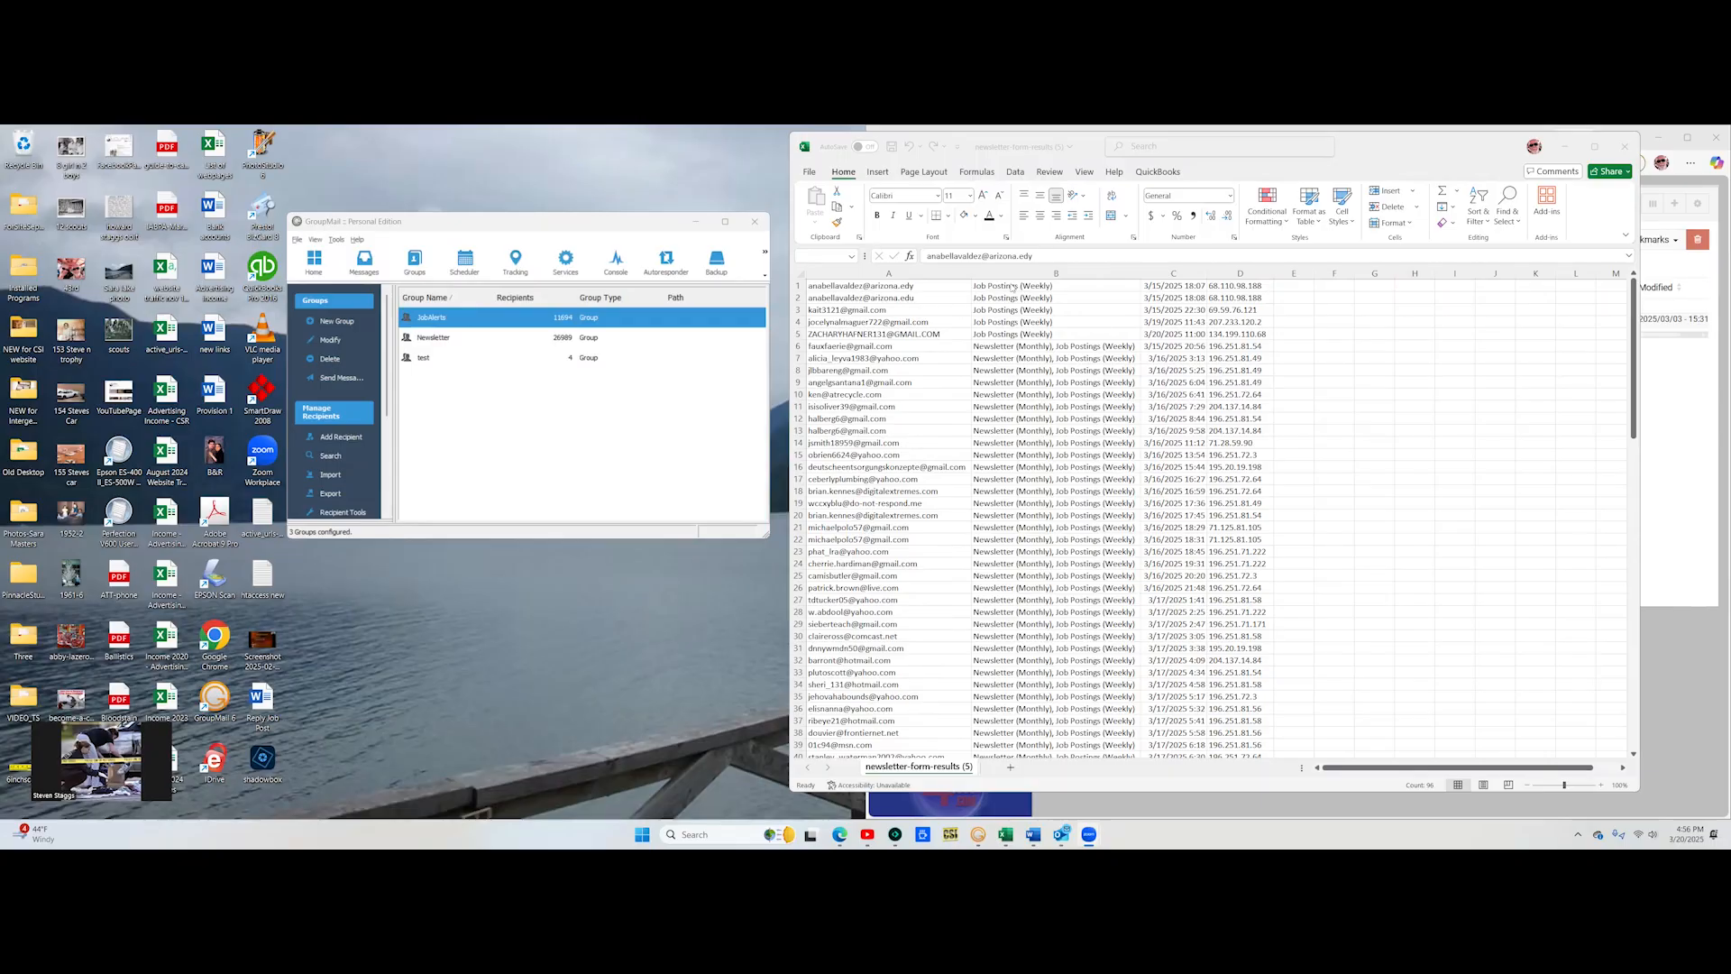
pyautogui.click(899, 286)
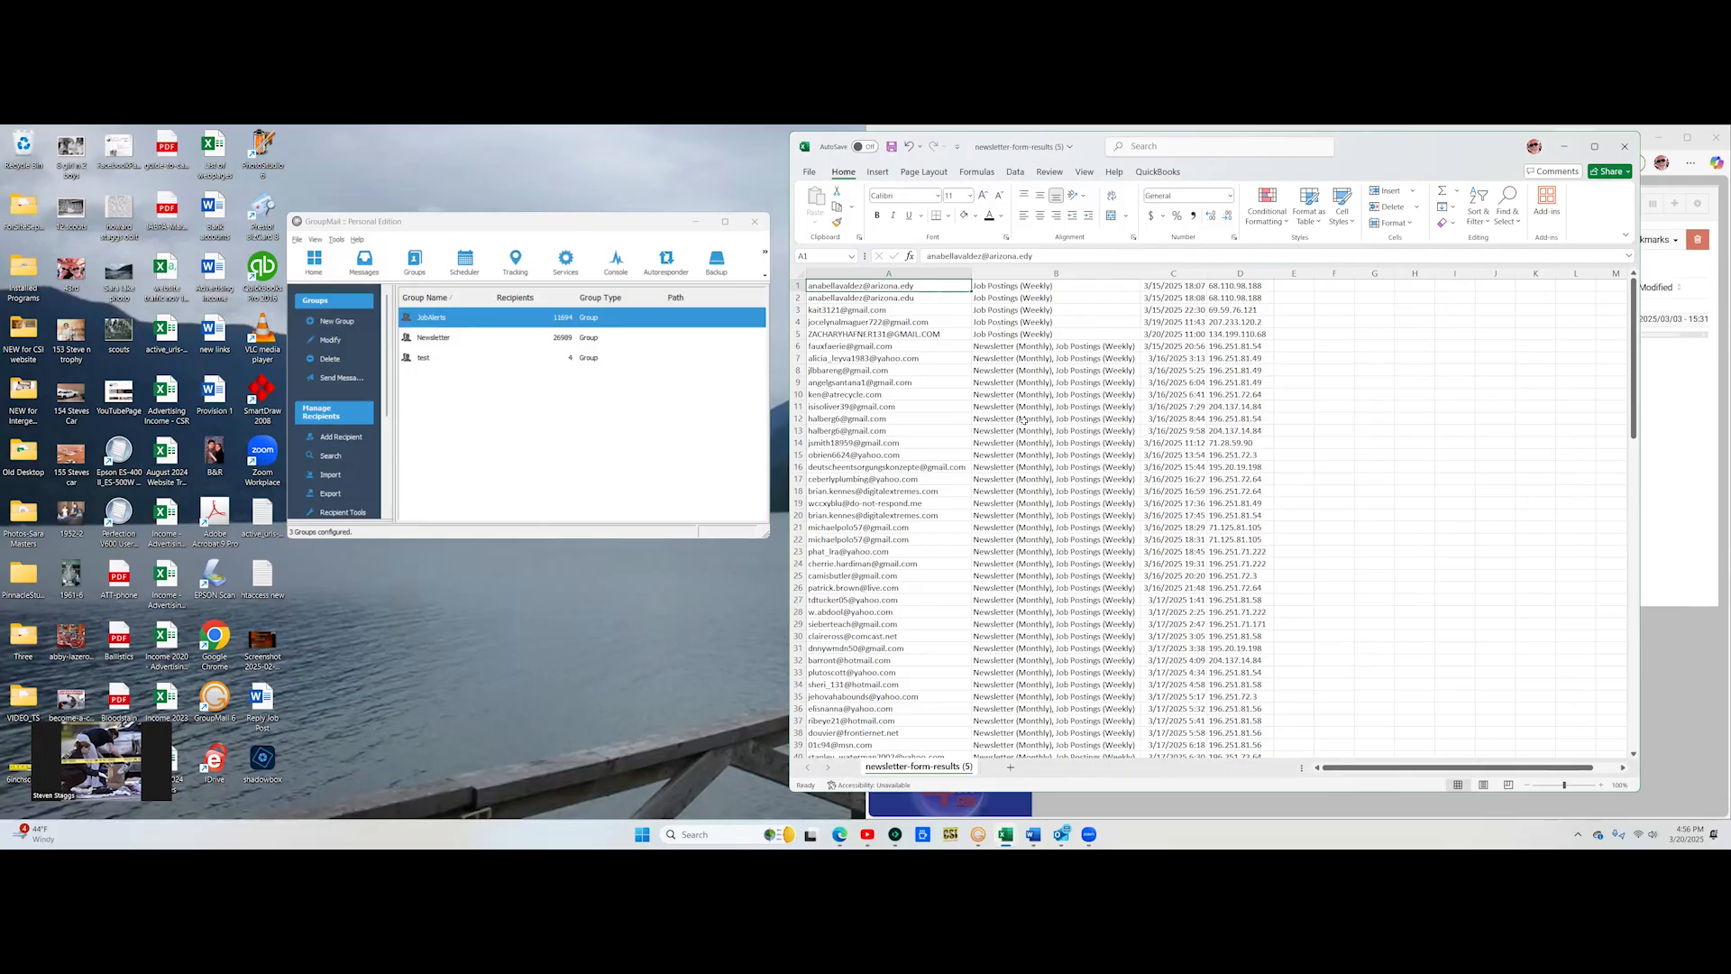
pyautogui.scroll(-20, 1040, 455)
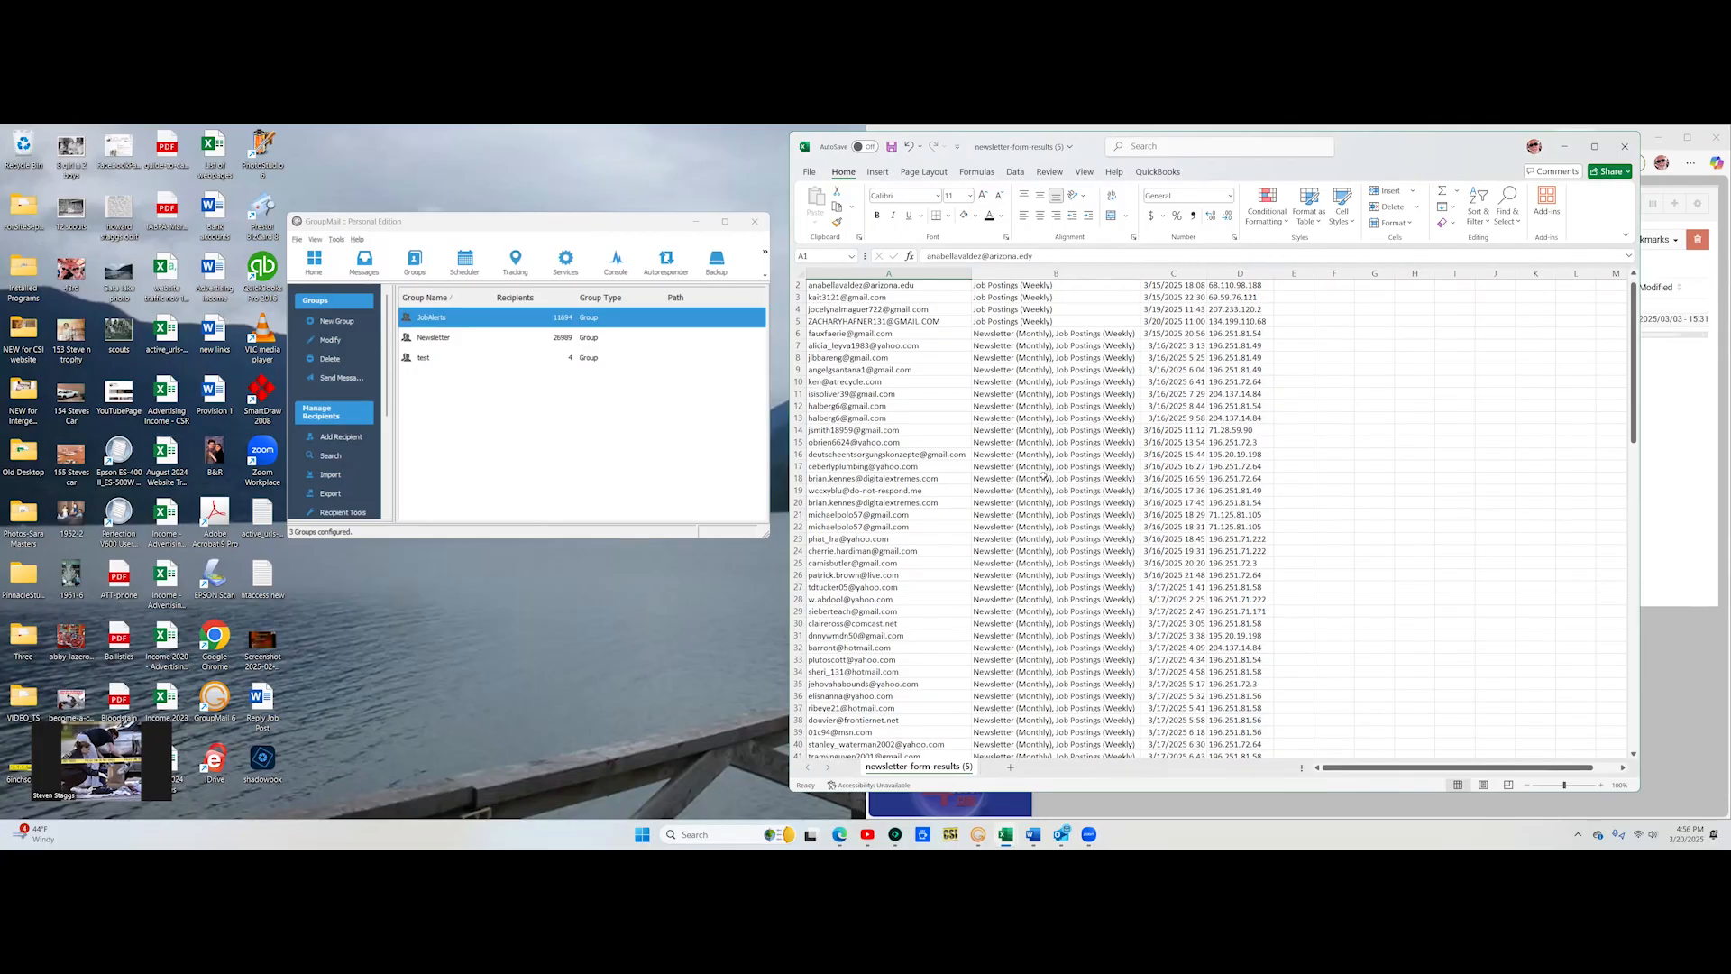
pyautogui.keyDown('shift'); pyautogui.click(929, 563); pyautogui.keyUp('shift')
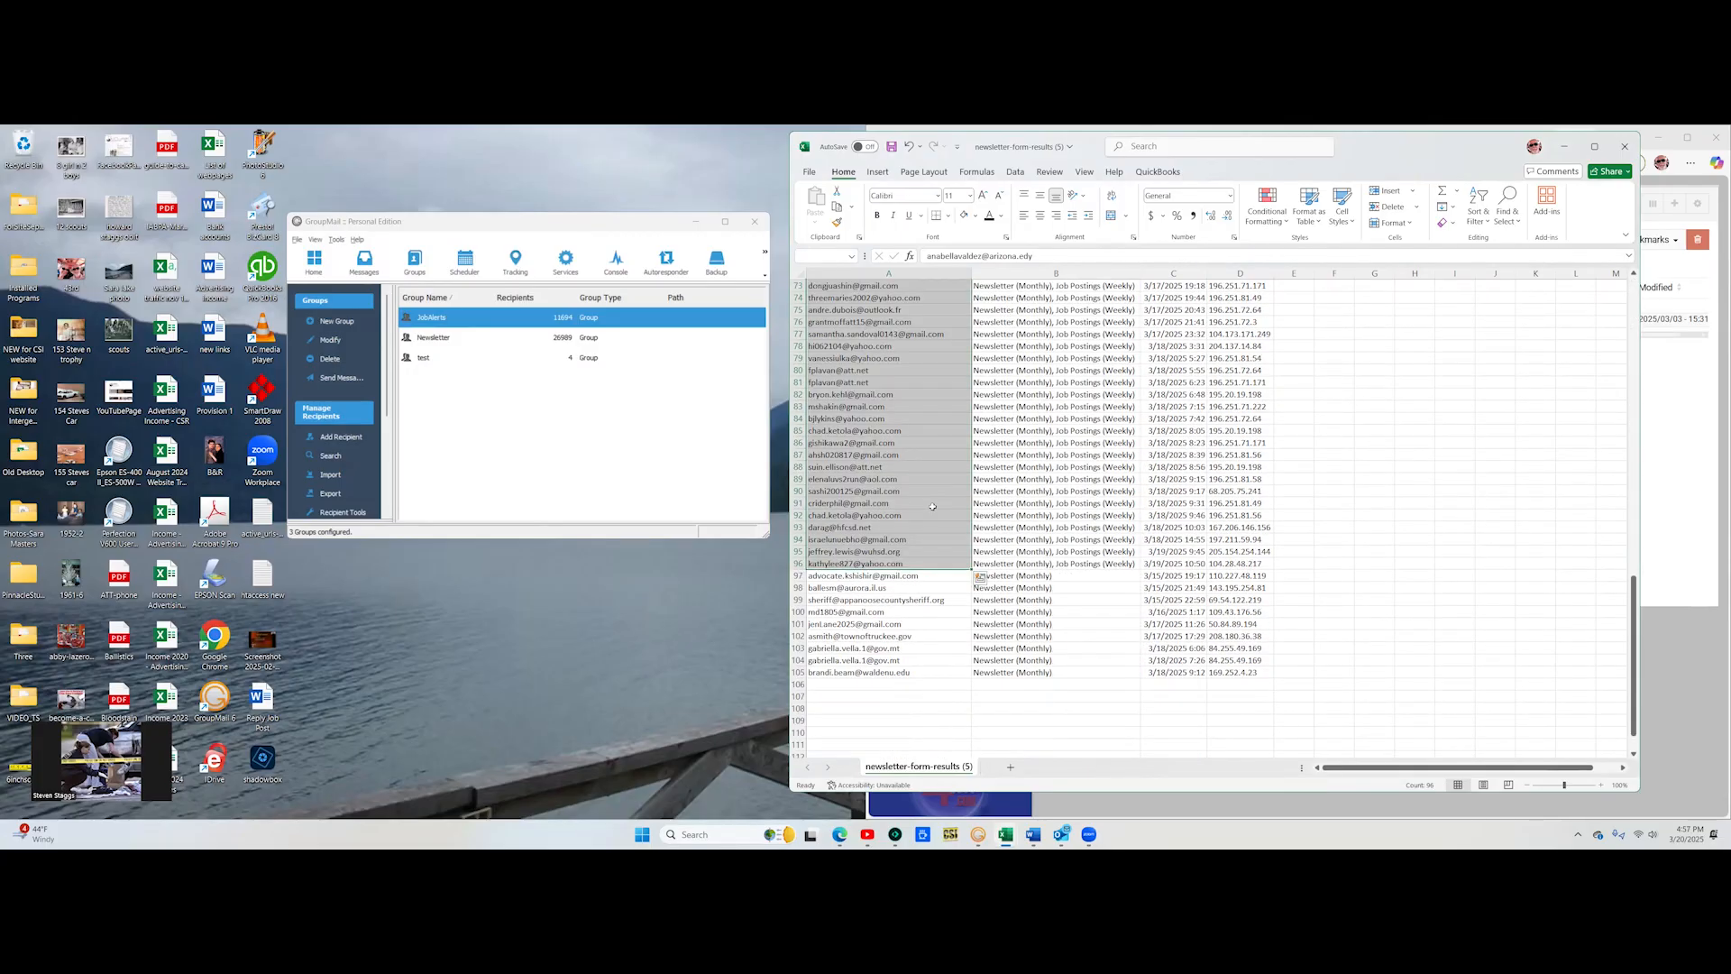
pyautogui.hotkey('ctrl', 'c')
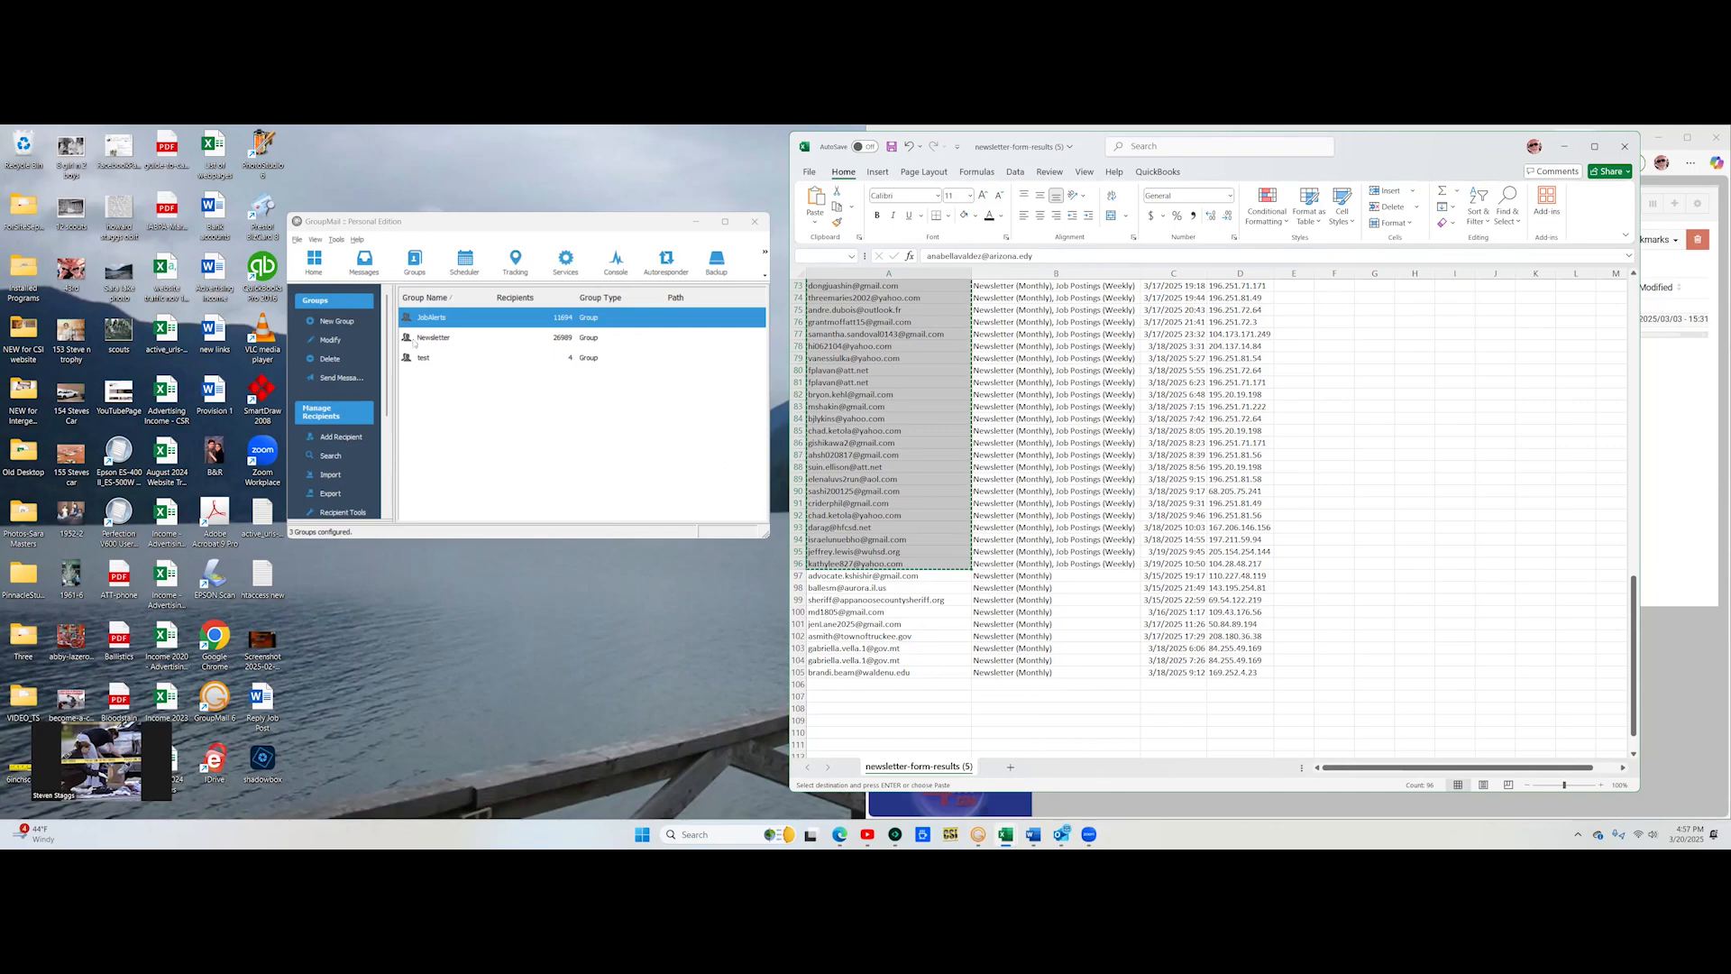
# Step: In GroupMail, import the addresses from the Windows Clipboard into the JobAlerts group with Check for Duplicates enabled, and close the import summary
pyautogui.click(331, 475)
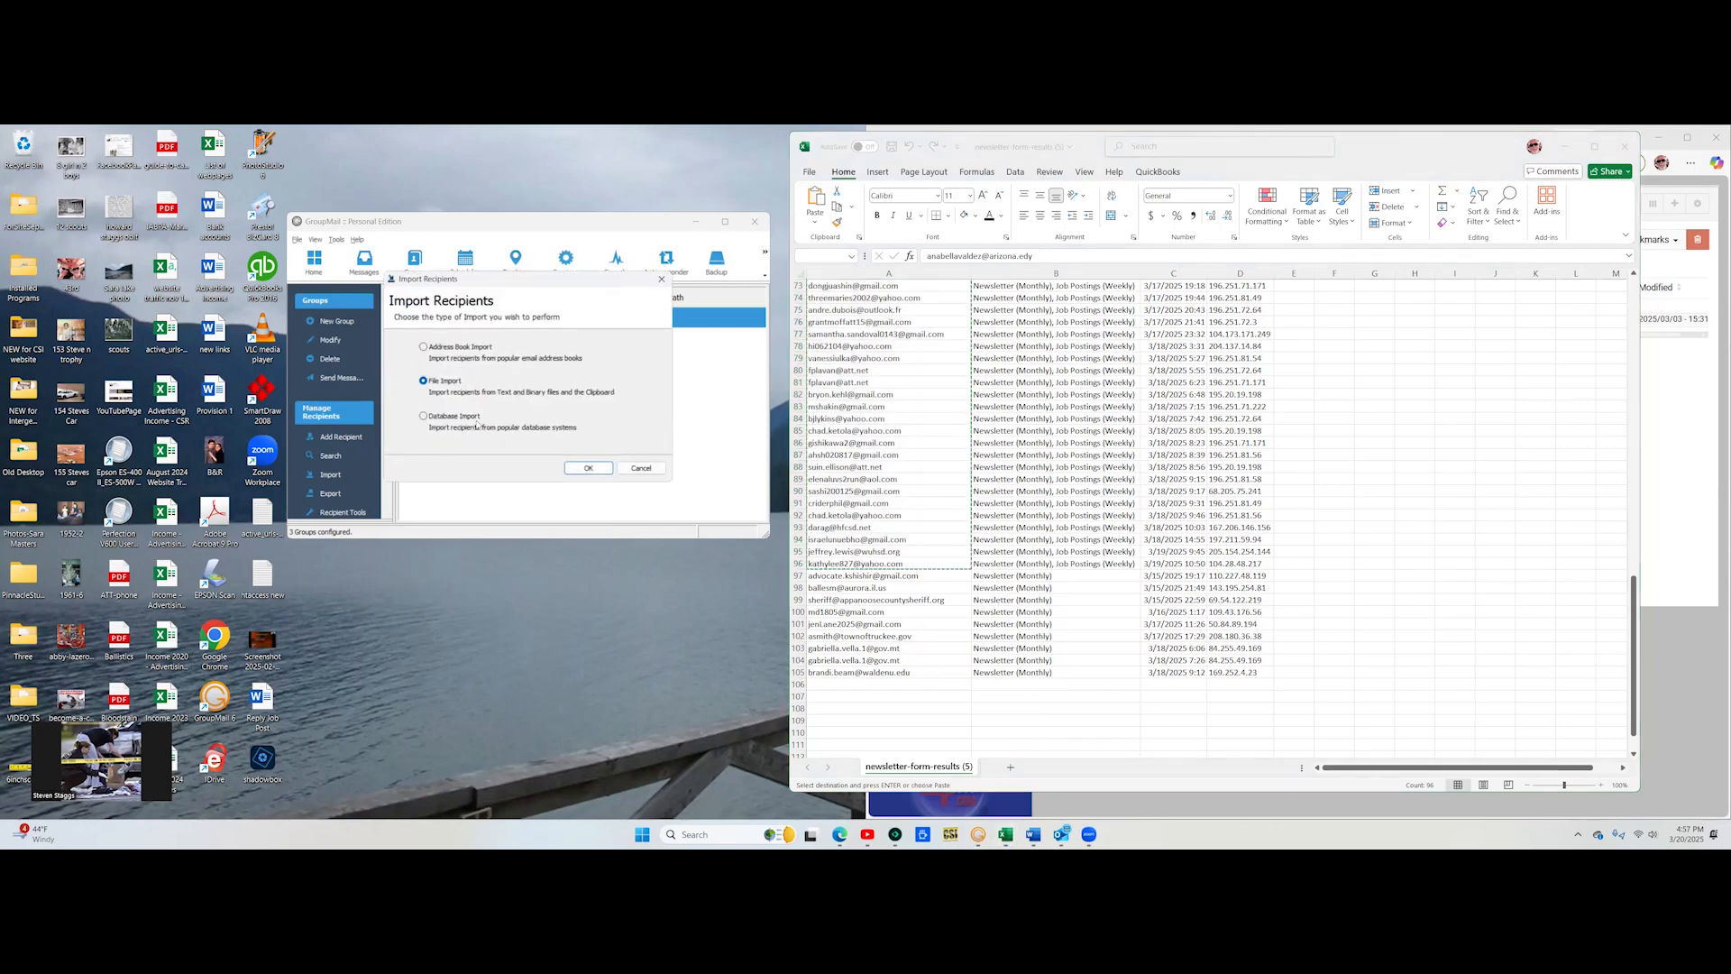
pyautogui.click(589, 468)
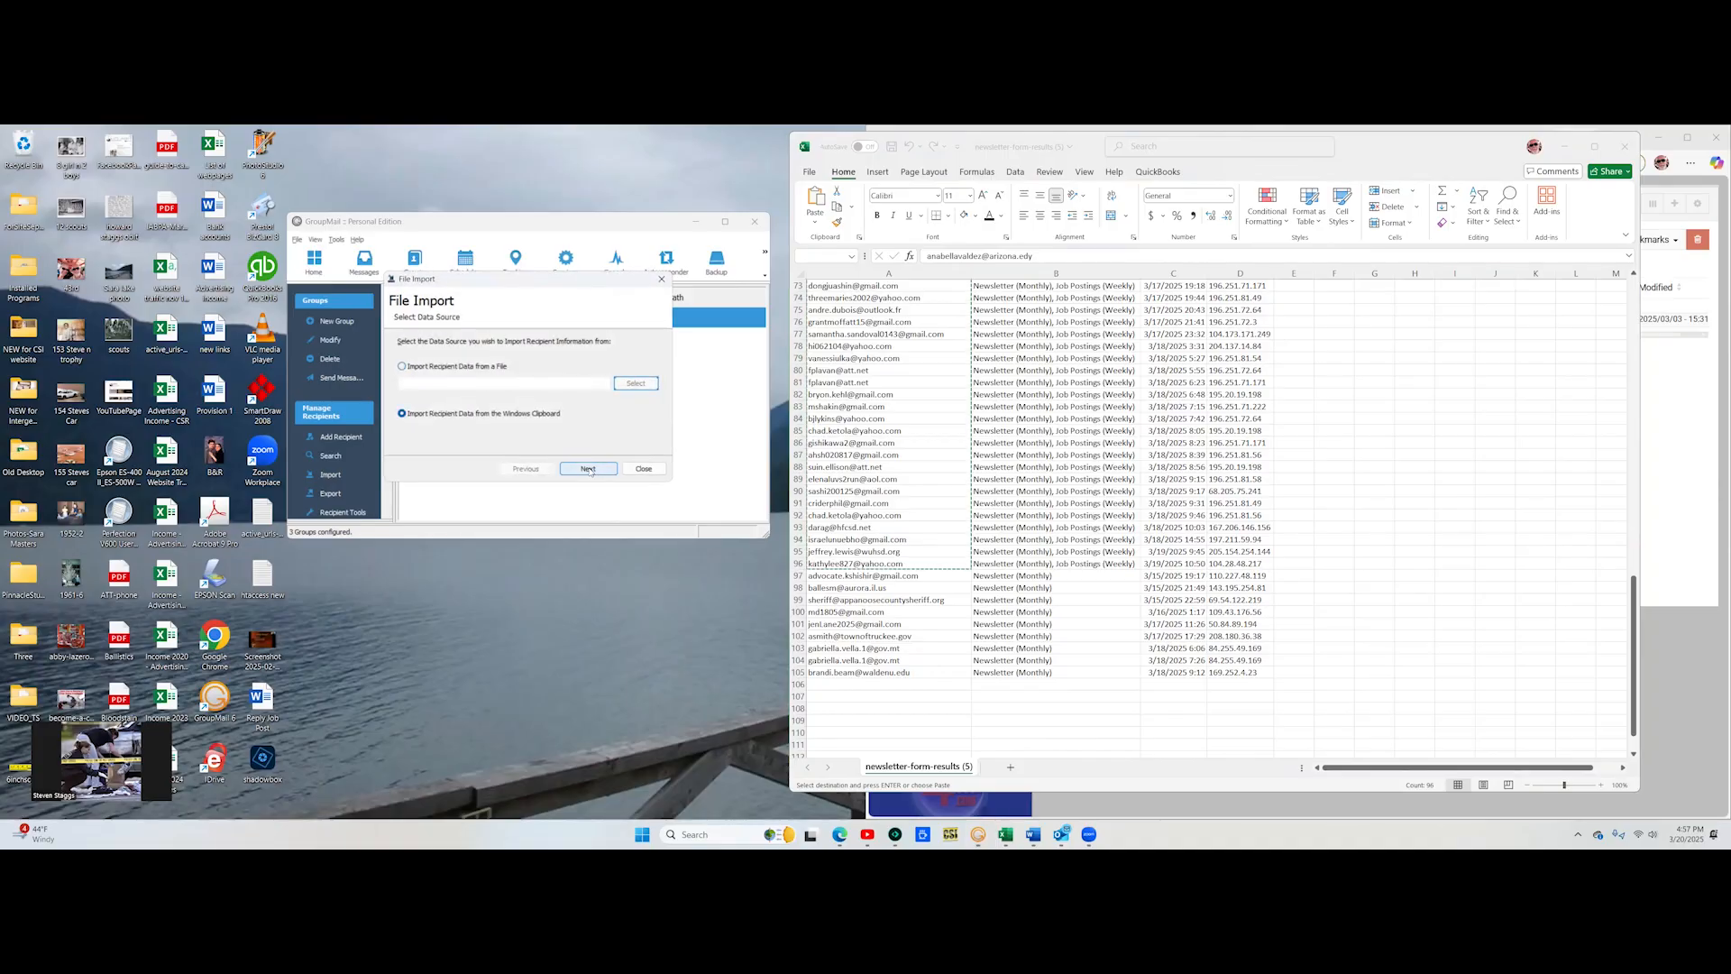
pyautogui.click(588, 469)
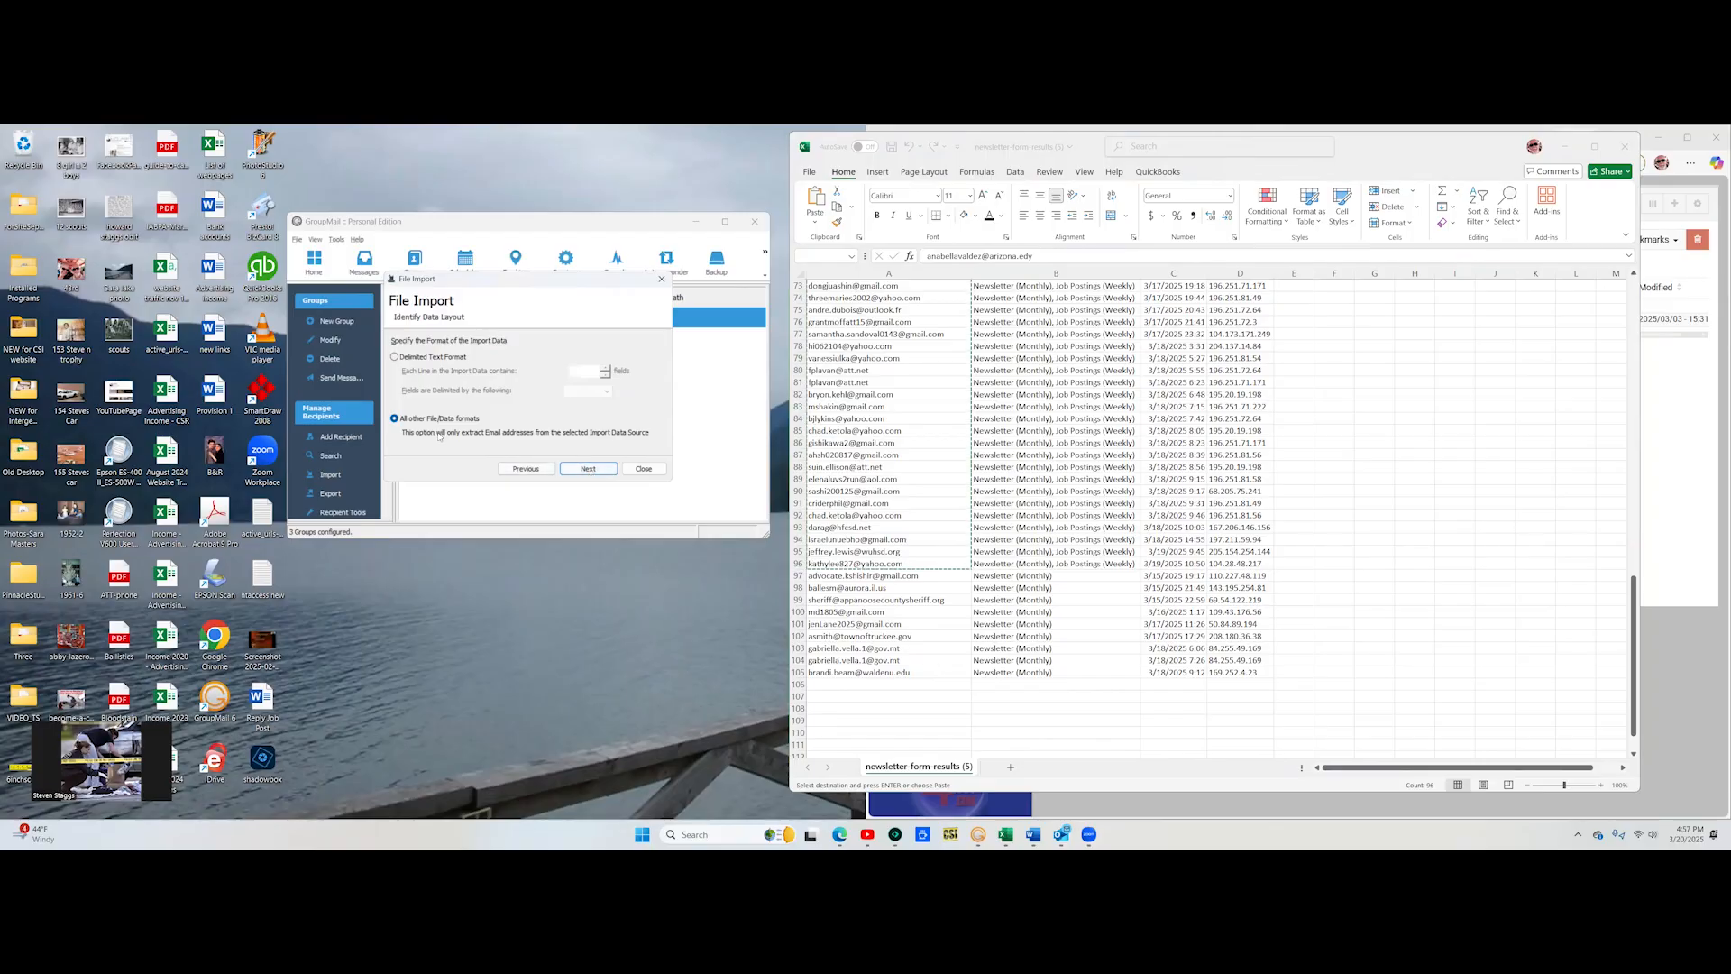
pyautogui.click(588, 469)
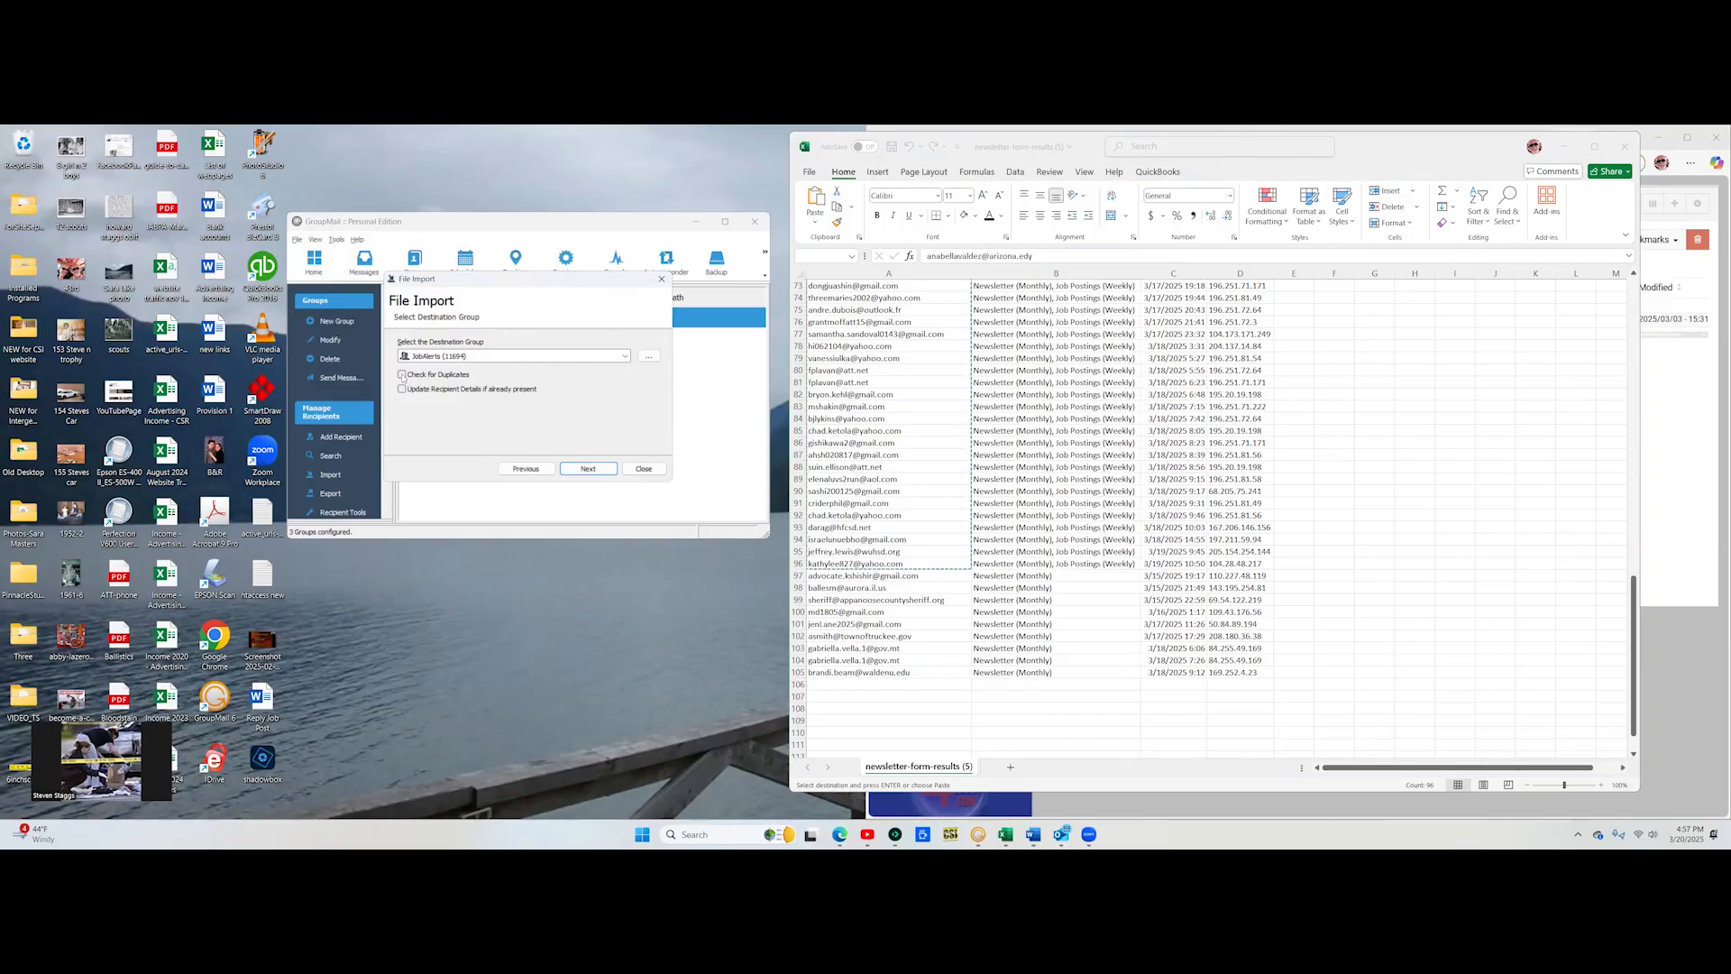
pyautogui.click(402, 376)
pyautogui.click(588, 469)
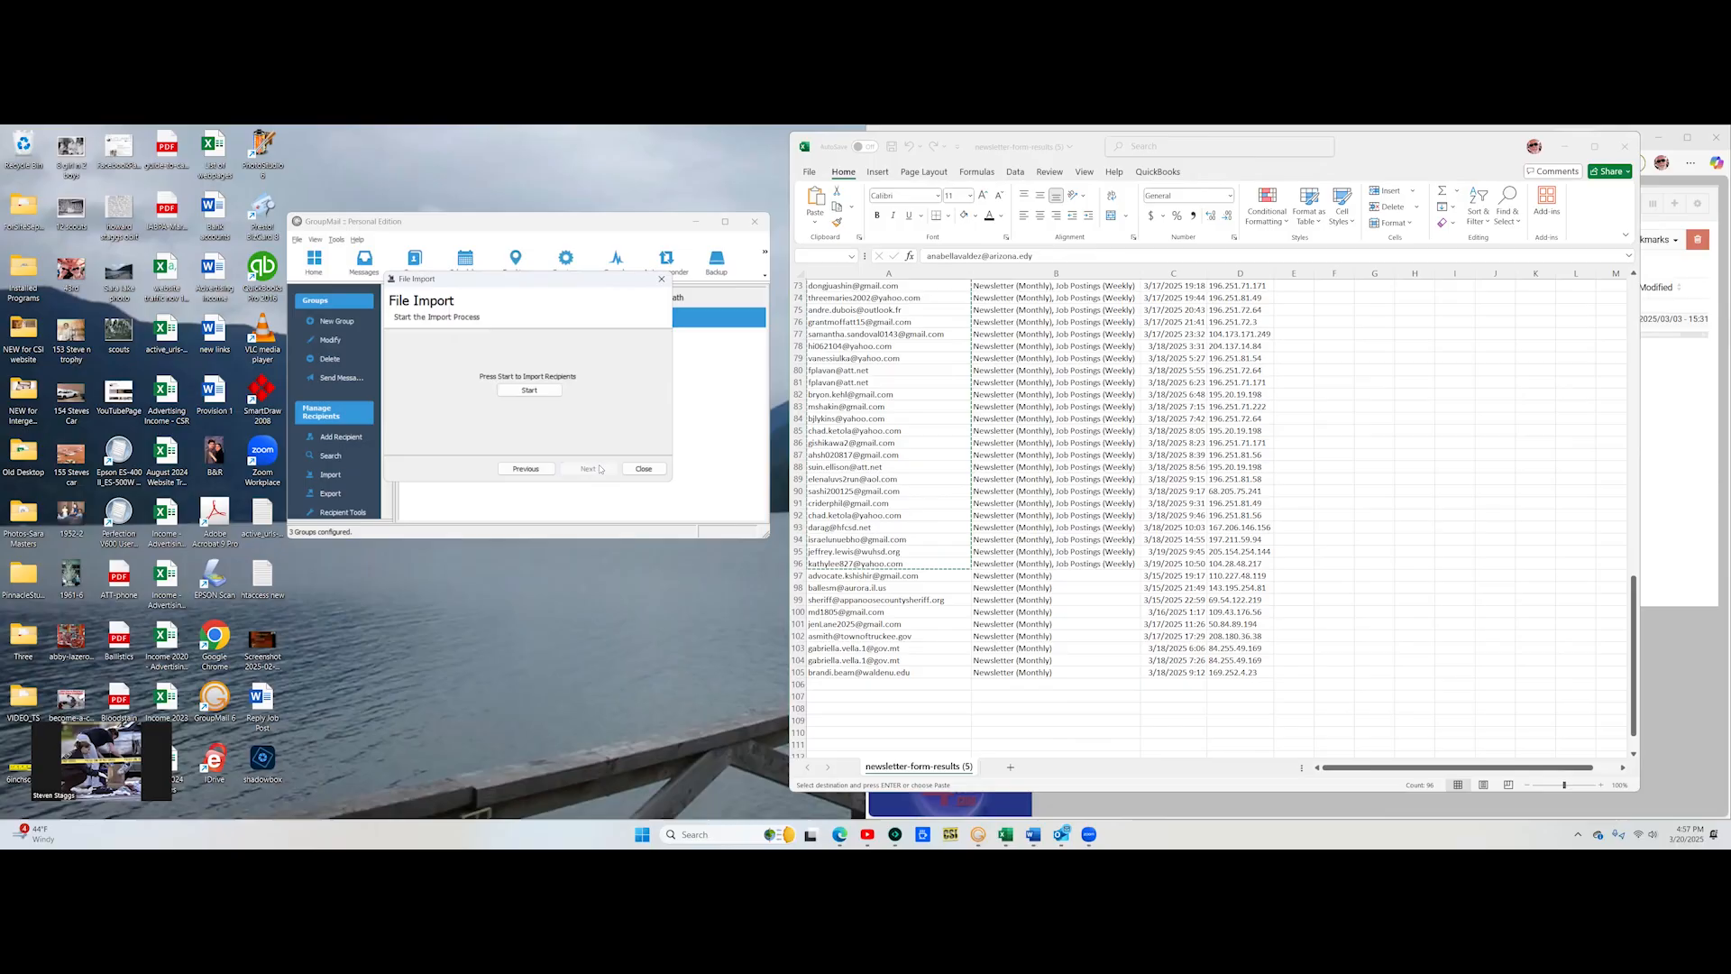
pyautogui.click(531, 390)
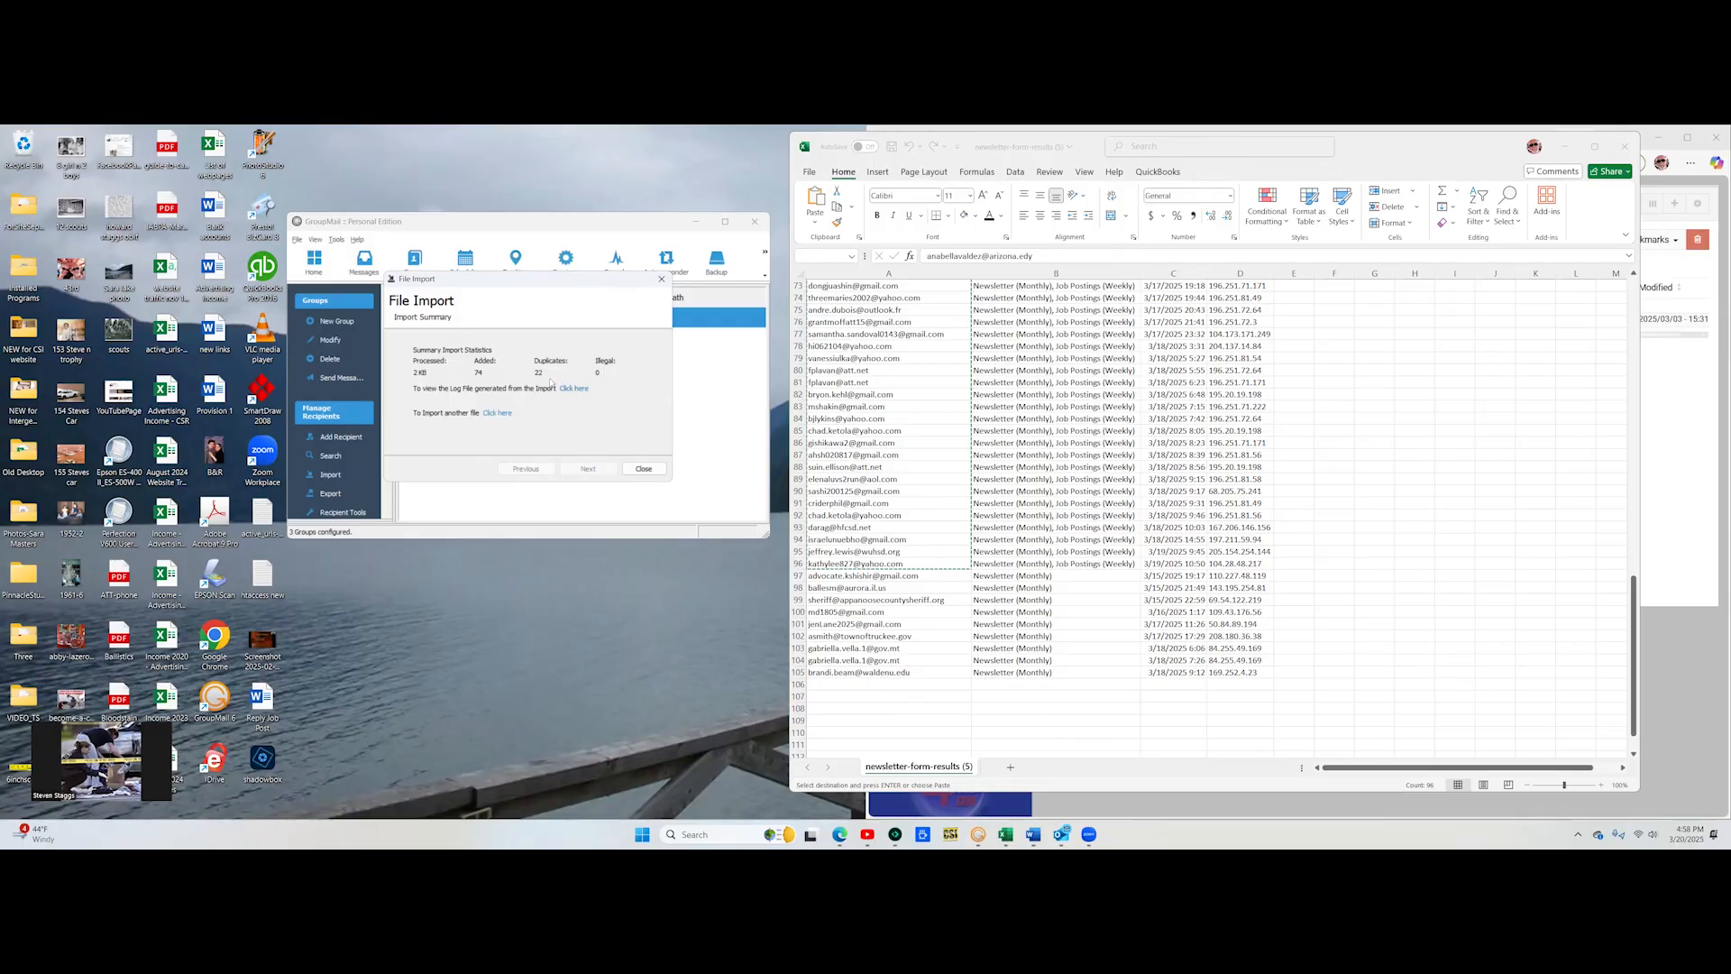
pyautogui.press('Escape')
# Step: Select the Newsletter group, return to the workbook and copy the e-mail addresses of all Newsletter (Monthly) subscribers in A6:A105
pyautogui.click(442, 341)
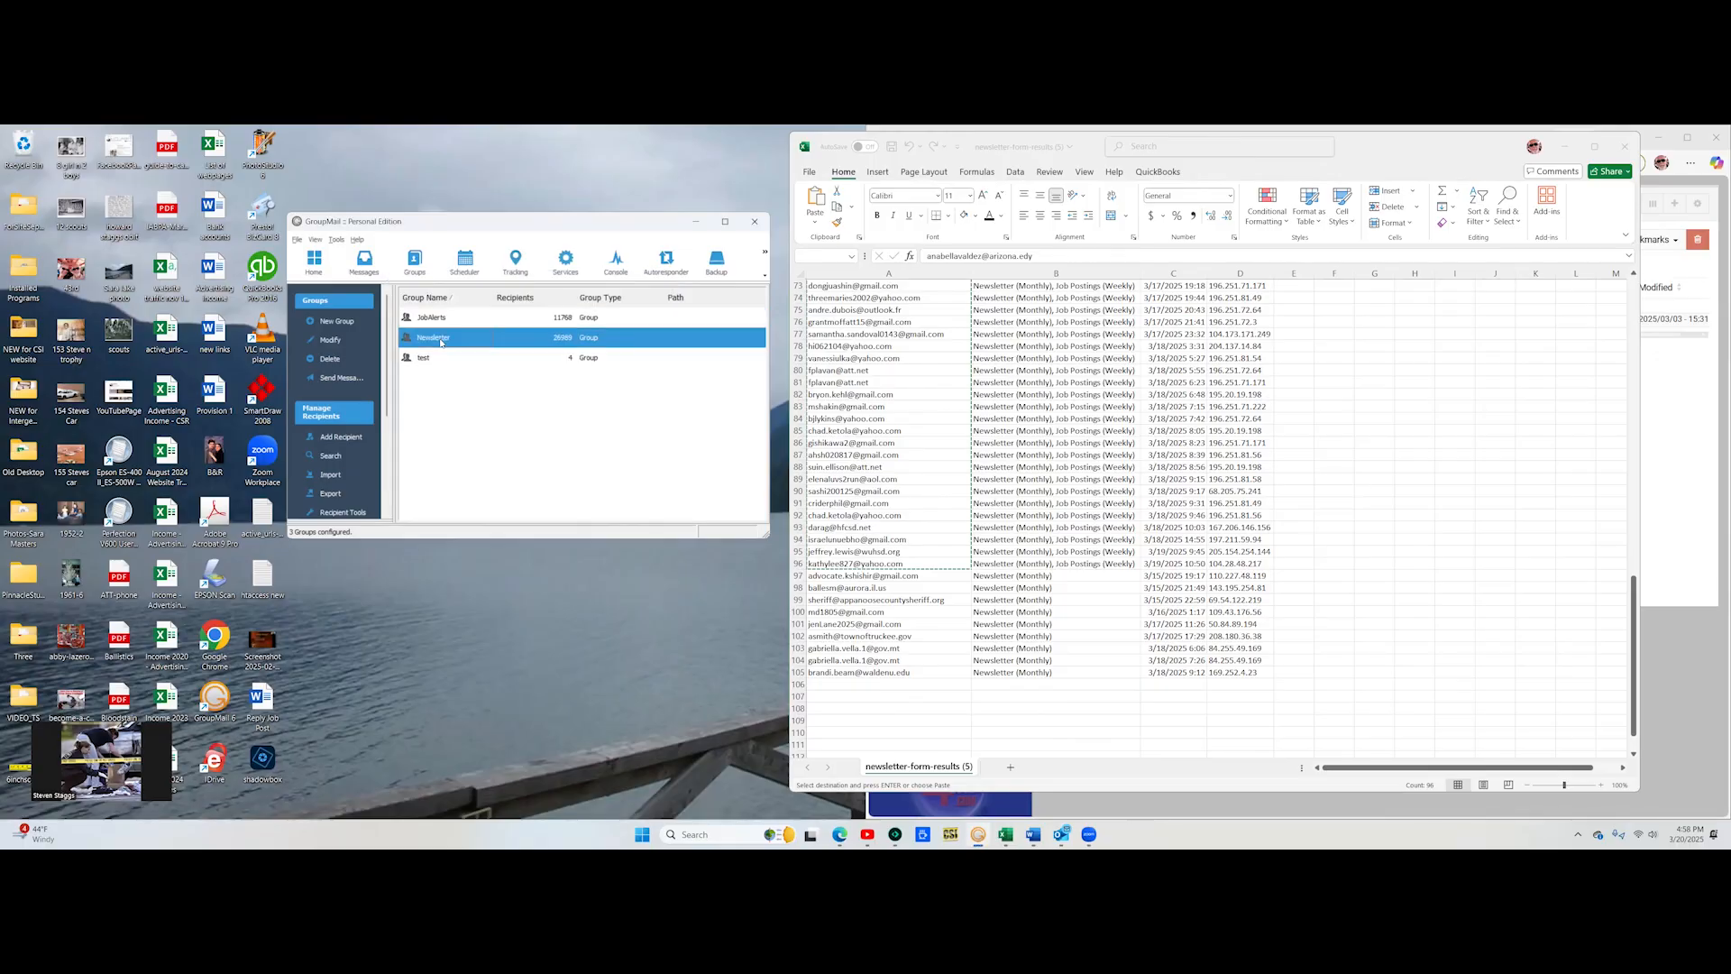
pyautogui.scroll(20, 1033, 489)
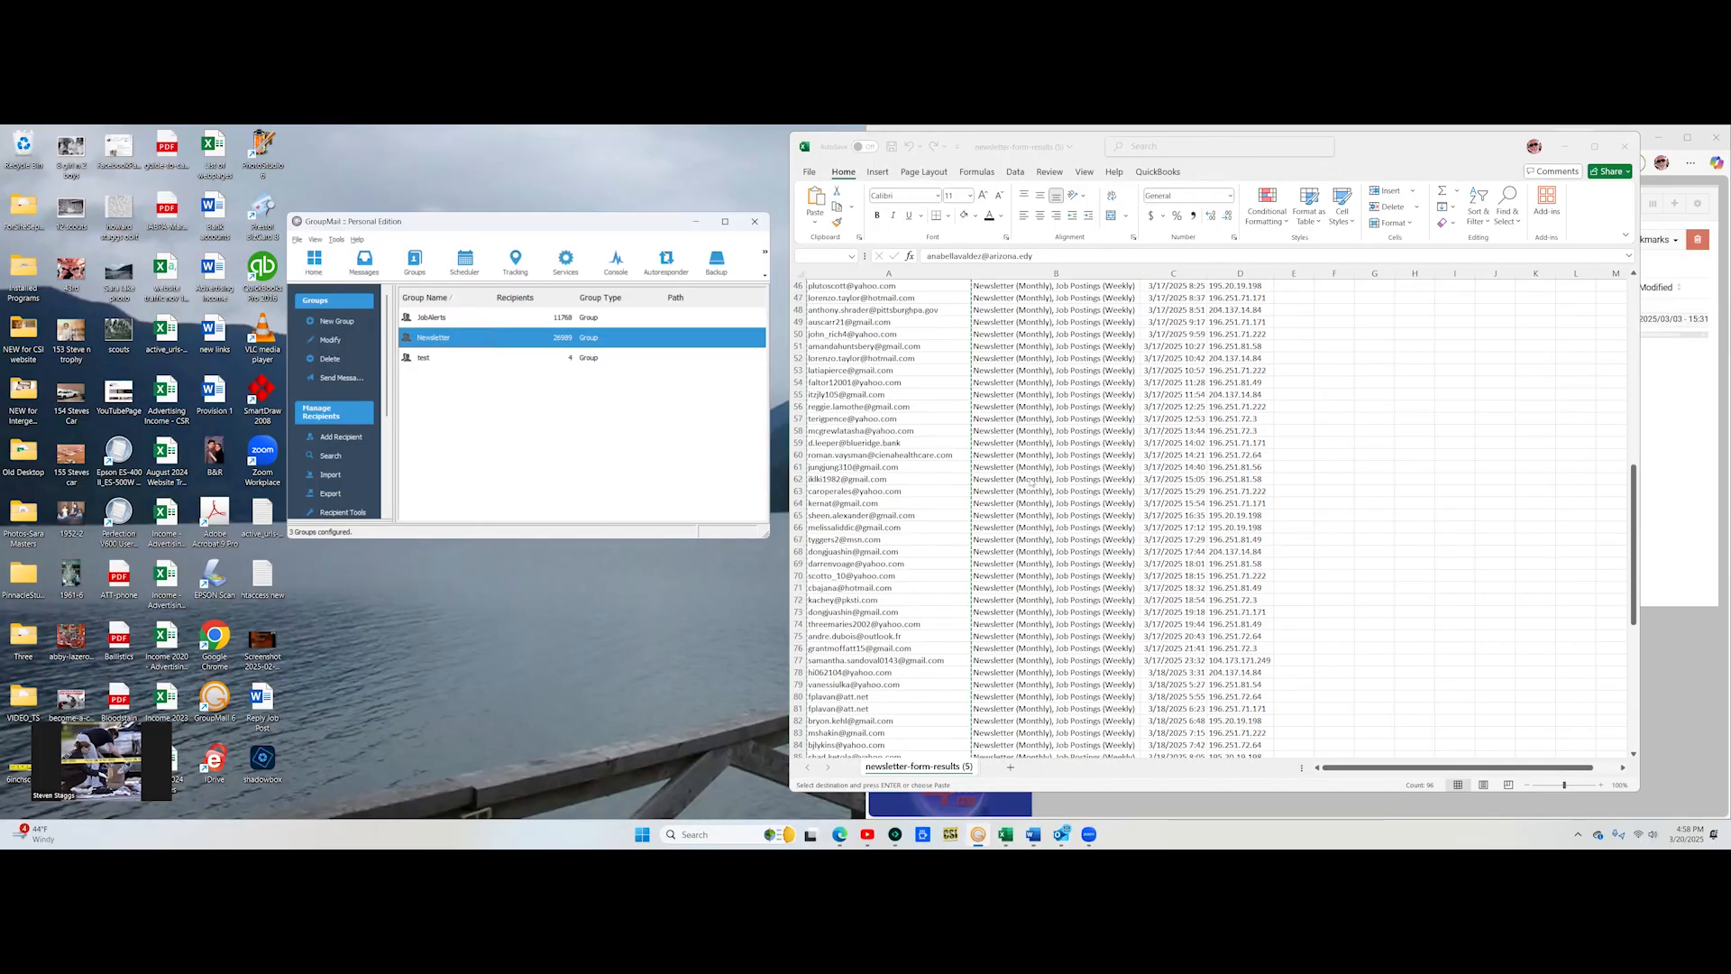
pyautogui.click(897, 310)
pyautogui.click(899, 310)
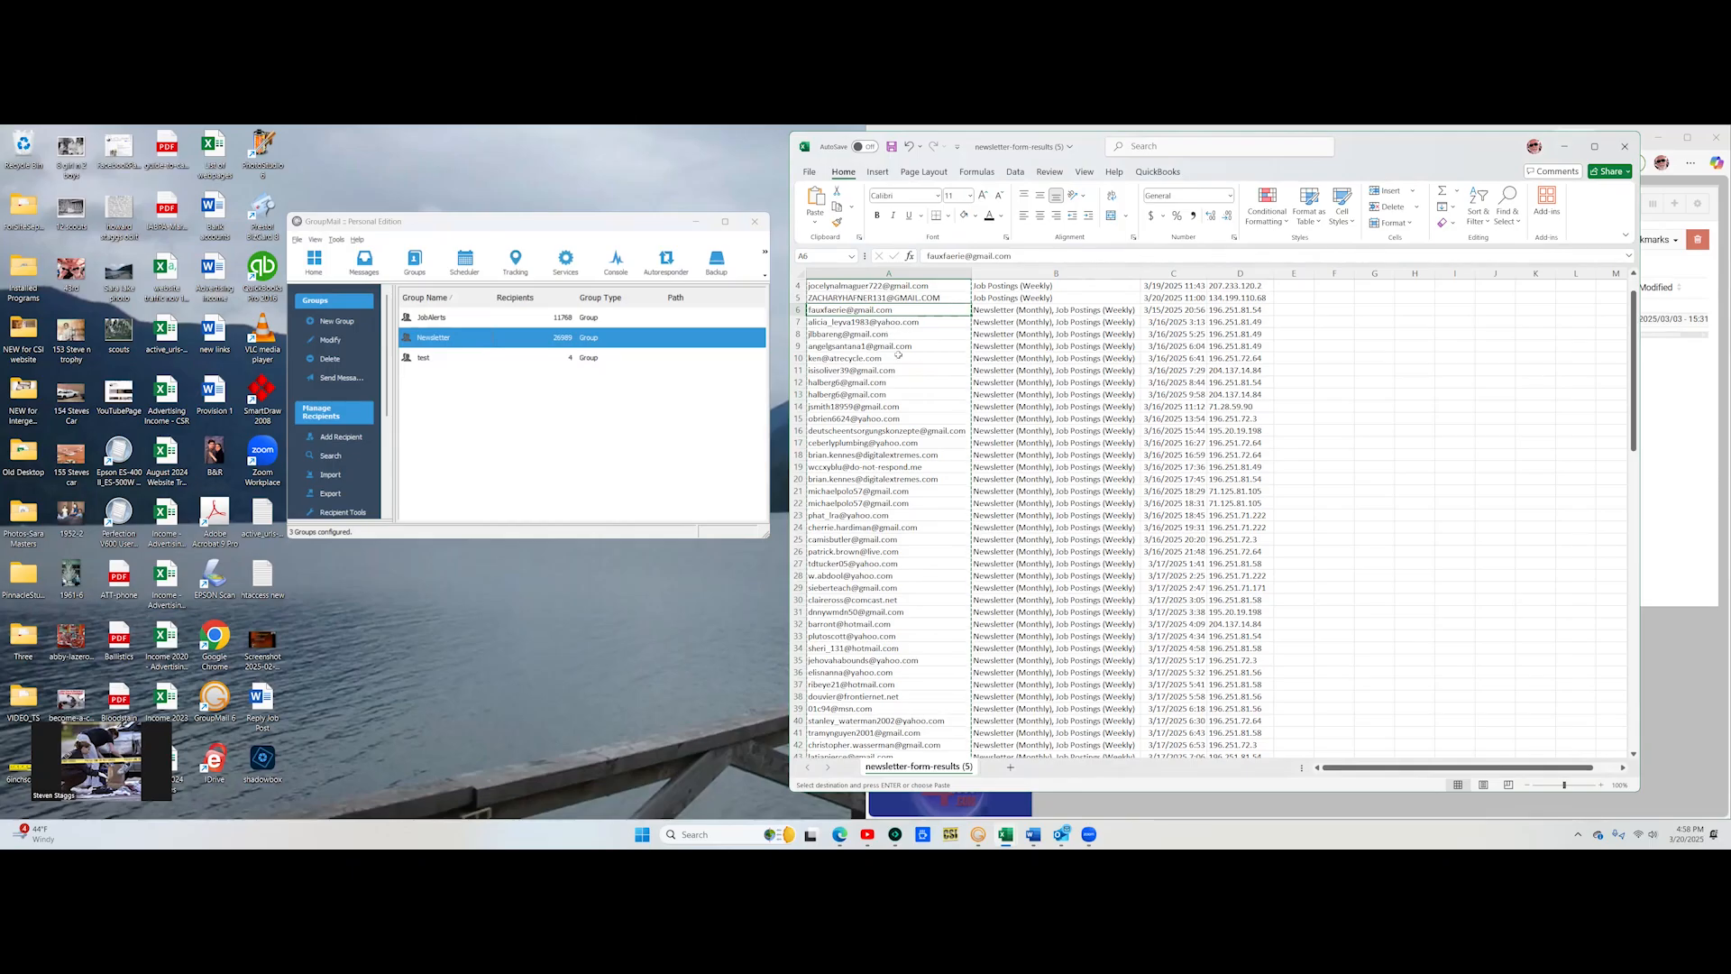
pyautogui.scroll(-15, 892, 433)
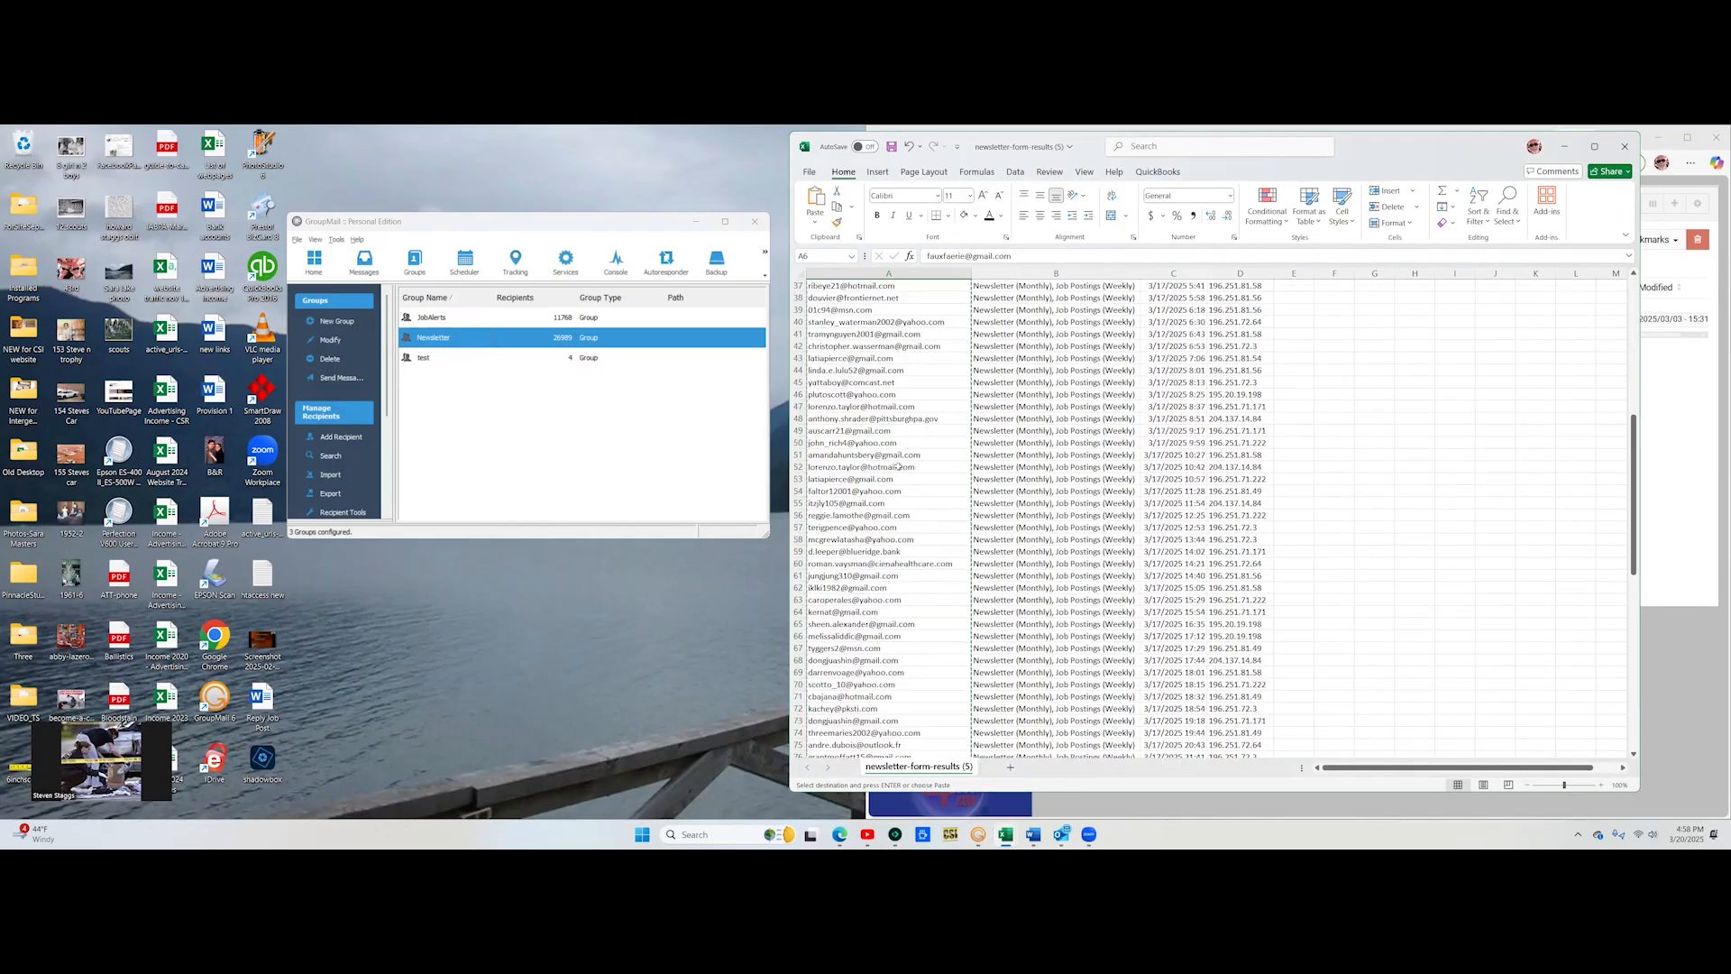
pyautogui.scroll(-9, 896, 469)
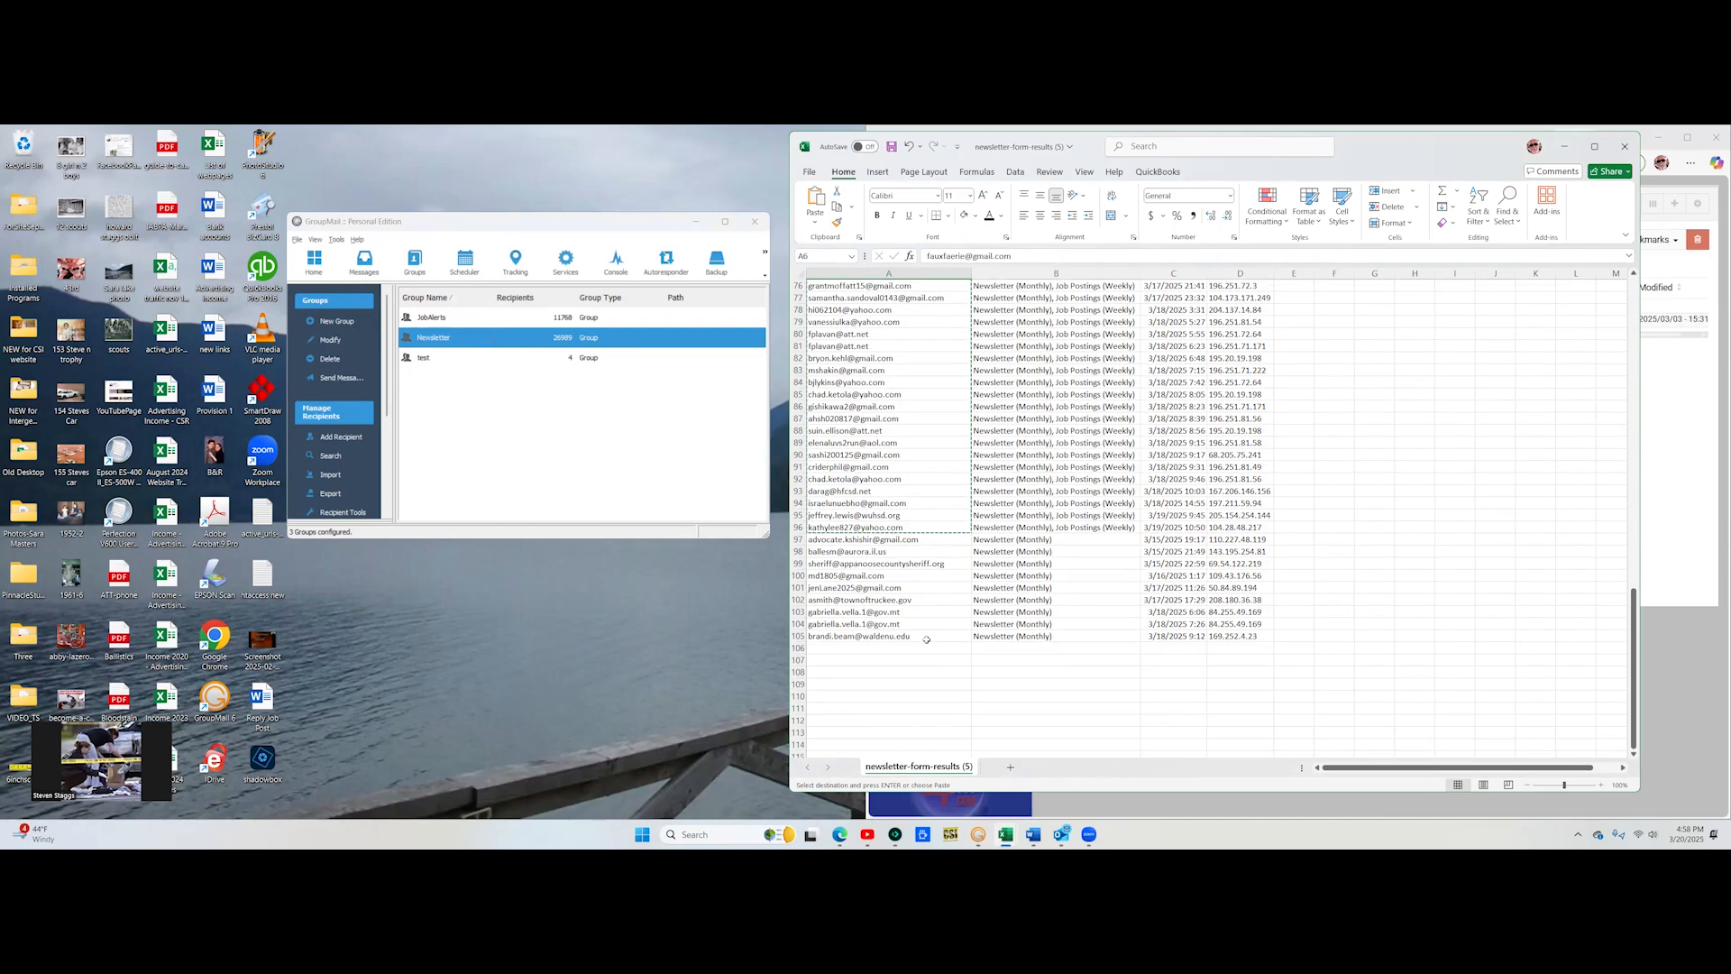
pyautogui.keyDown('shift'); pyautogui.click(931, 639); pyautogui.keyUp('shift')
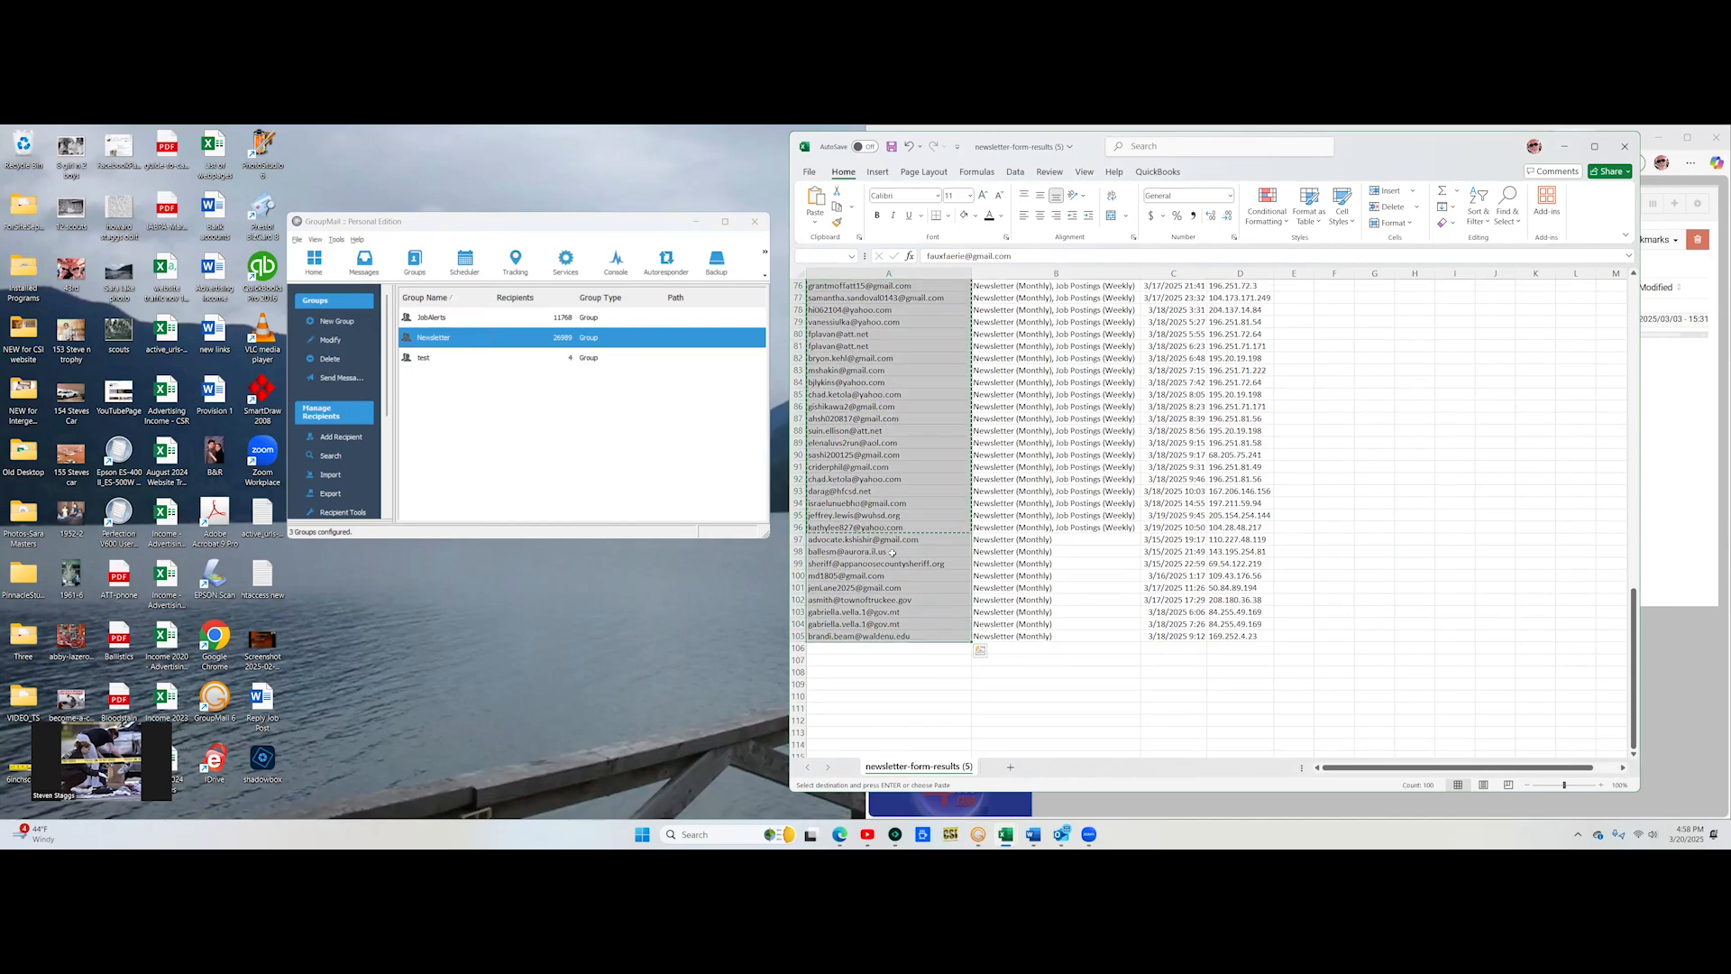
# Step: Import the clipboard addresses into GroupMail's Newsletter group with Check for Duplicates enabled, and close the import summary
pyautogui.click(432, 343)
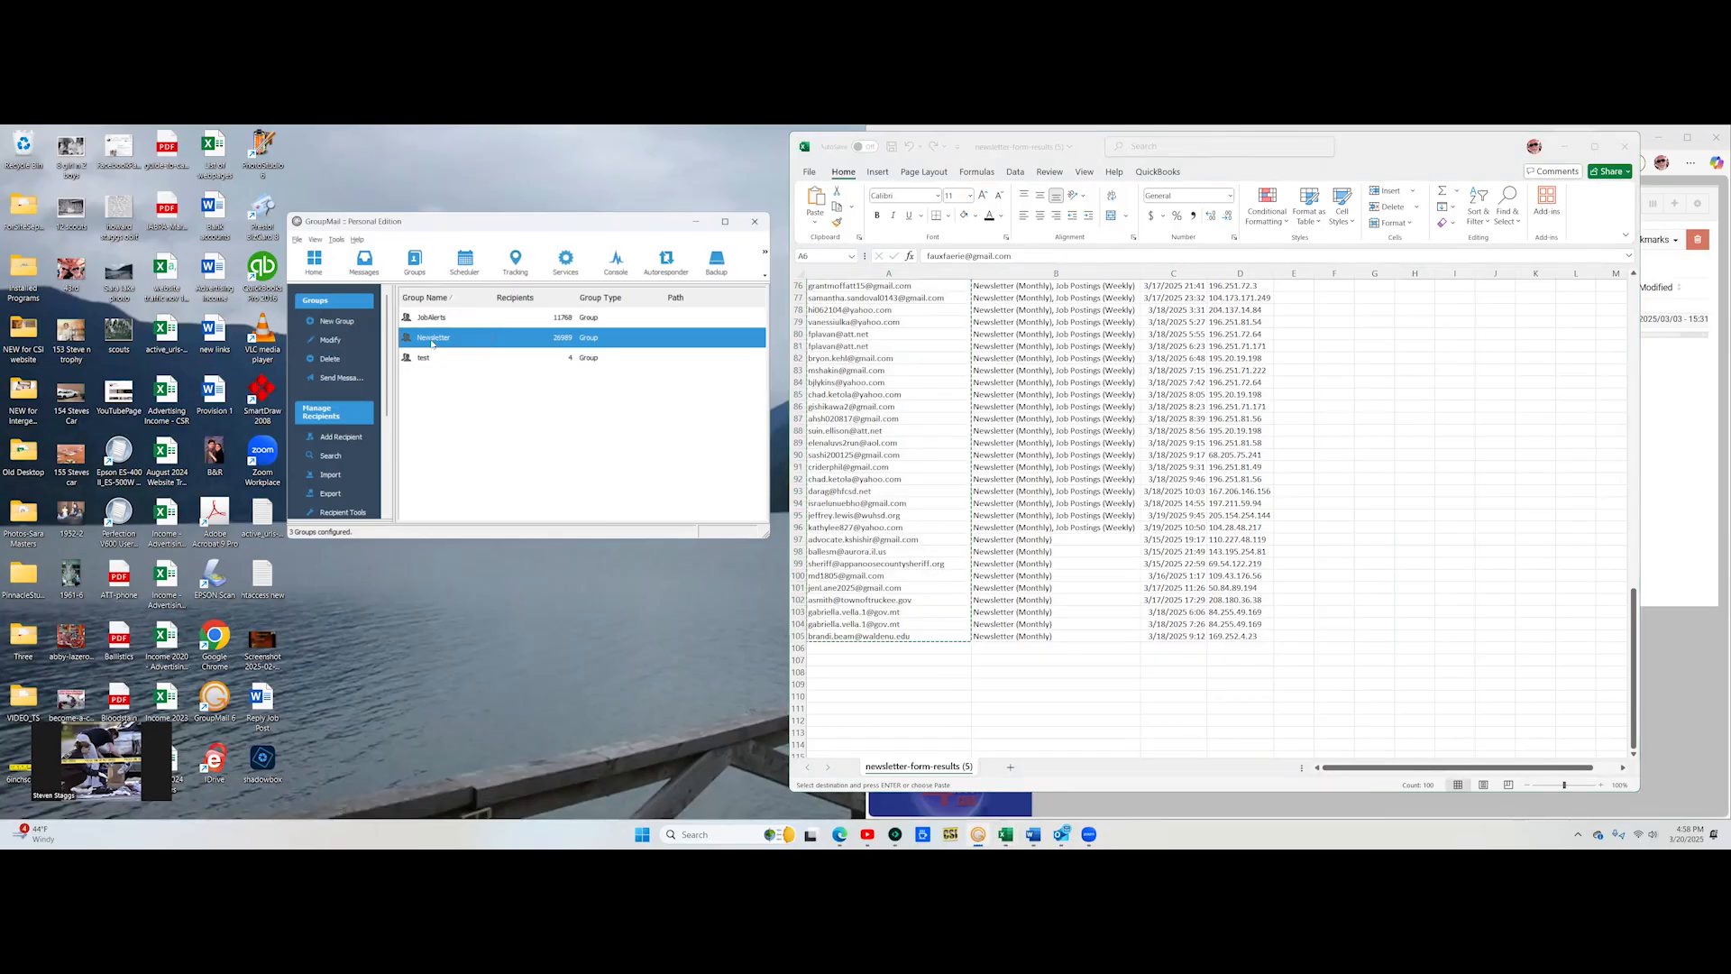
pyautogui.click(328, 476)
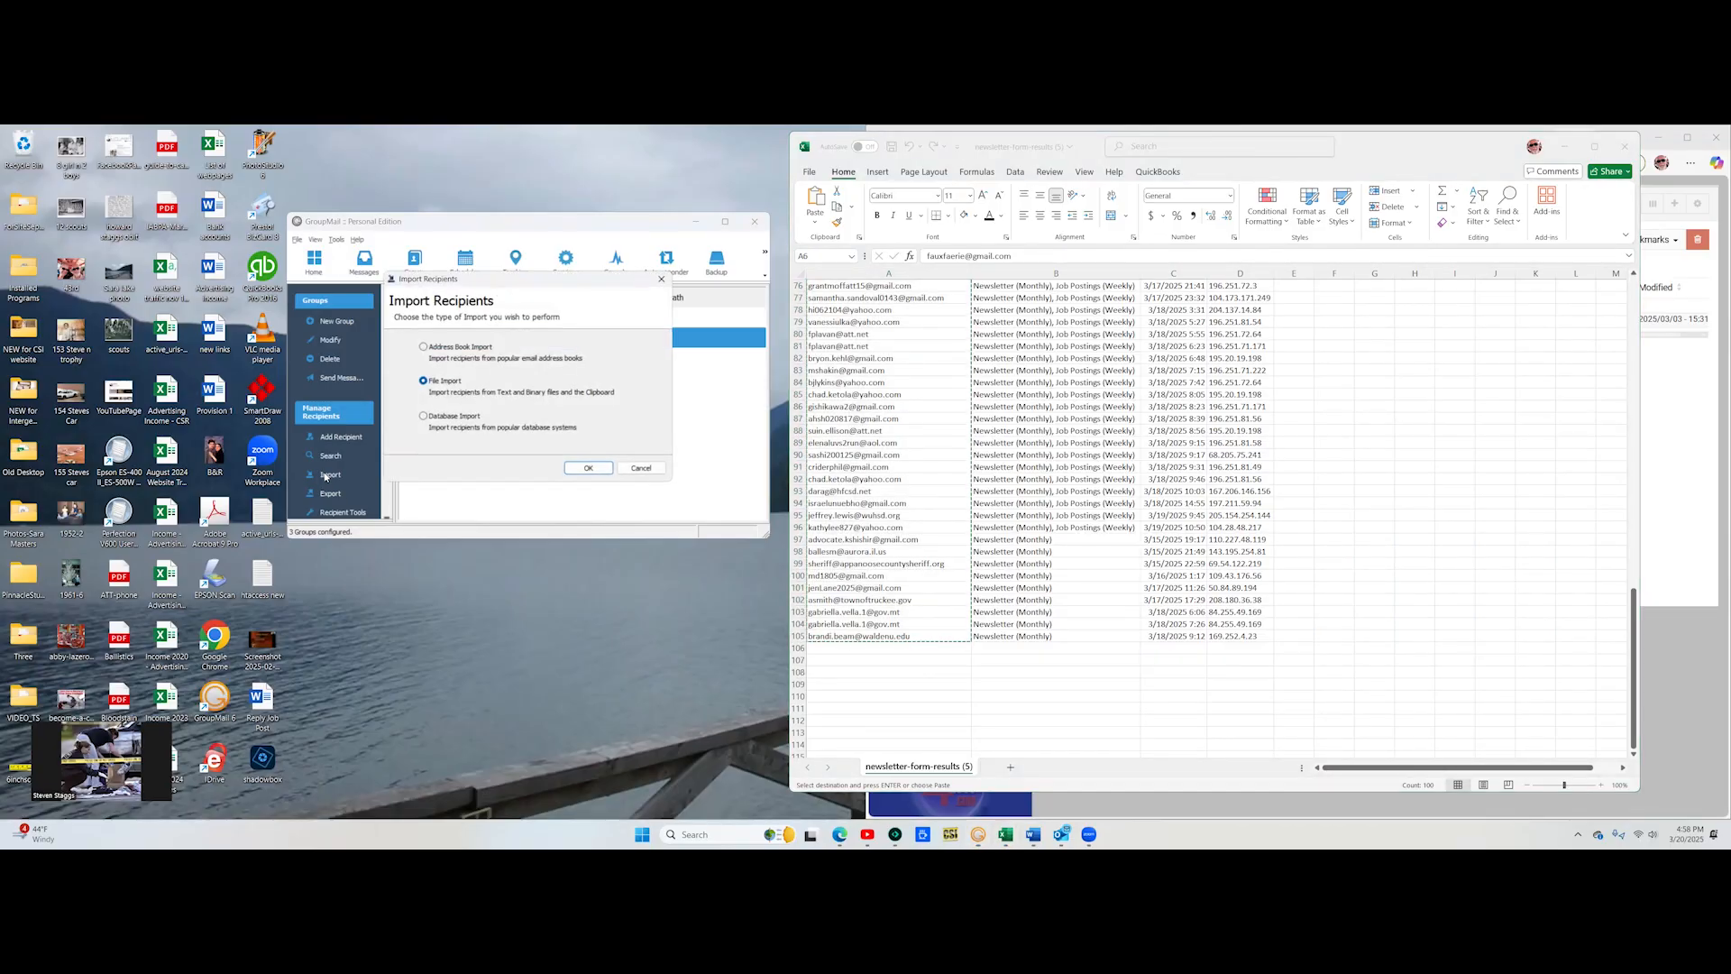
pyautogui.click(588, 468)
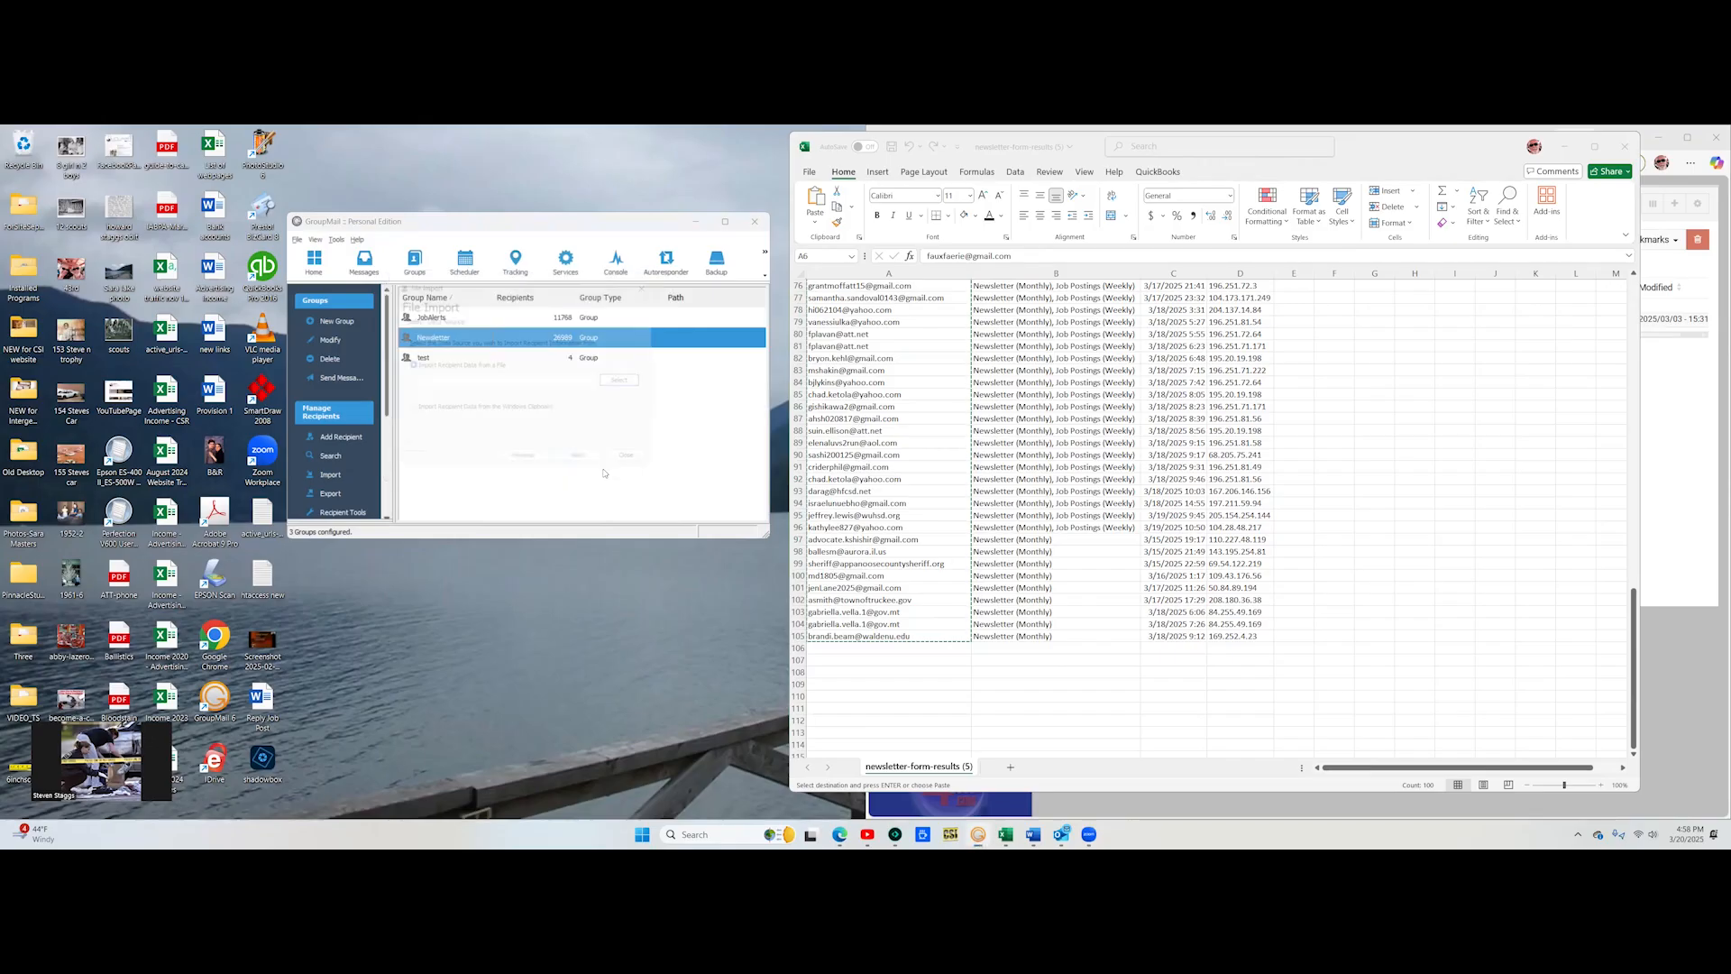
pyautogui.click(601, 470)
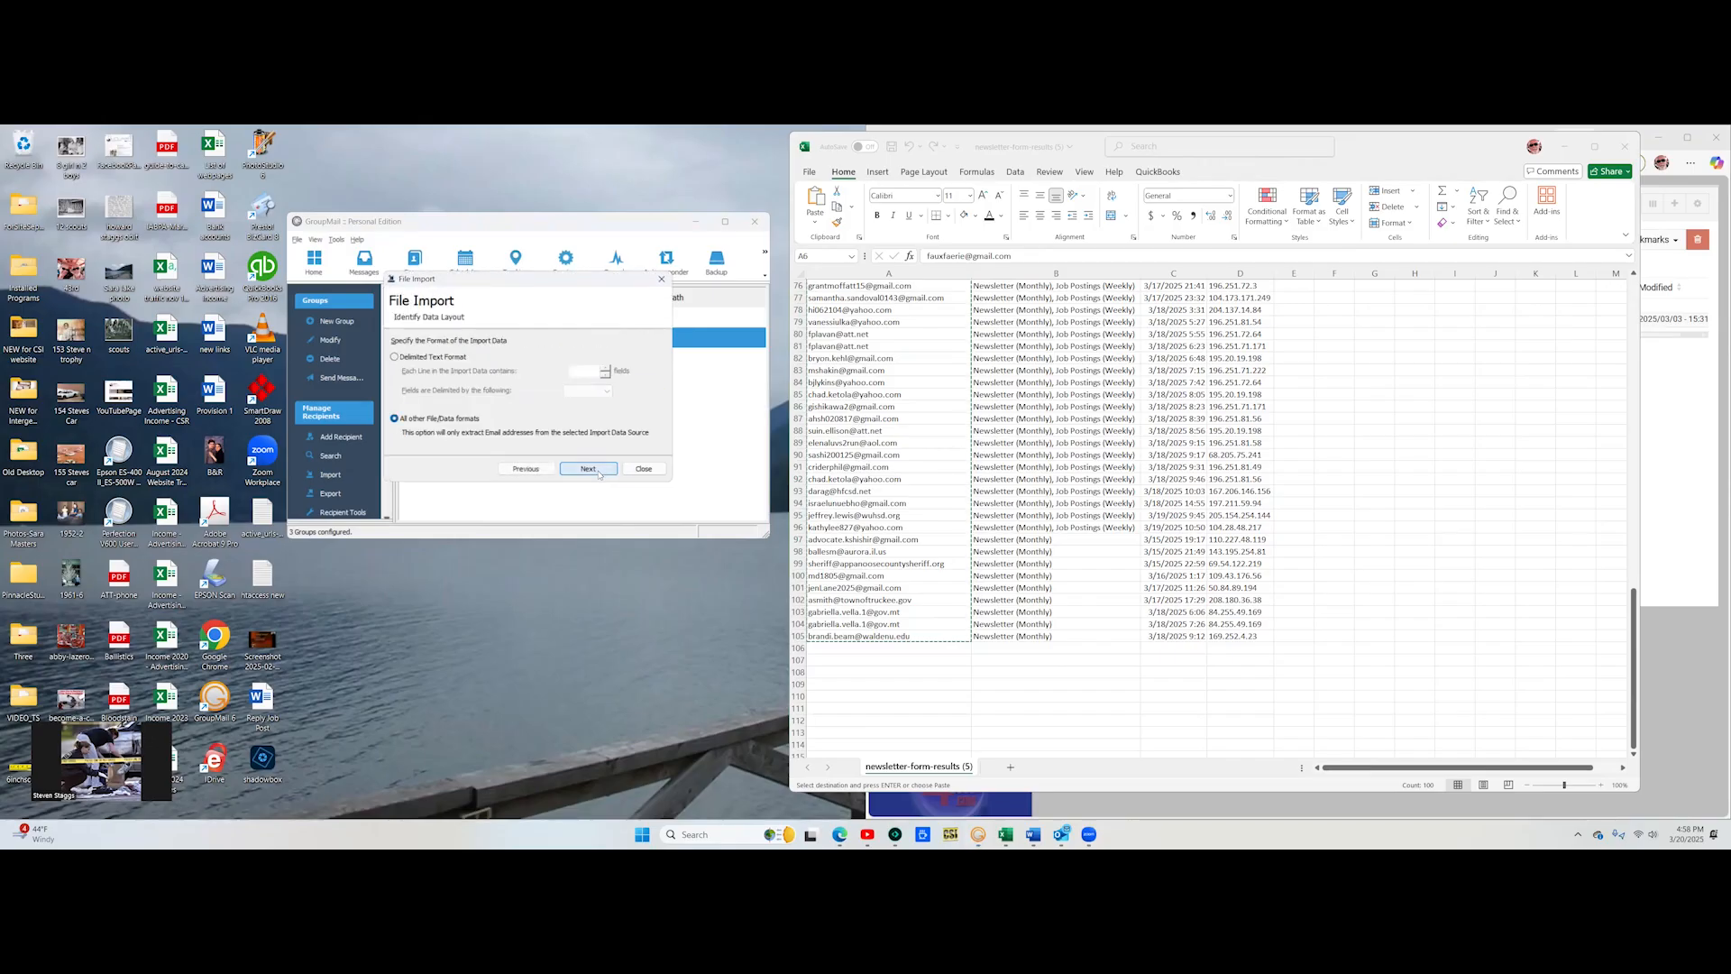
pyautogui.click(600, 471)
pyautogui.click(402, 375)
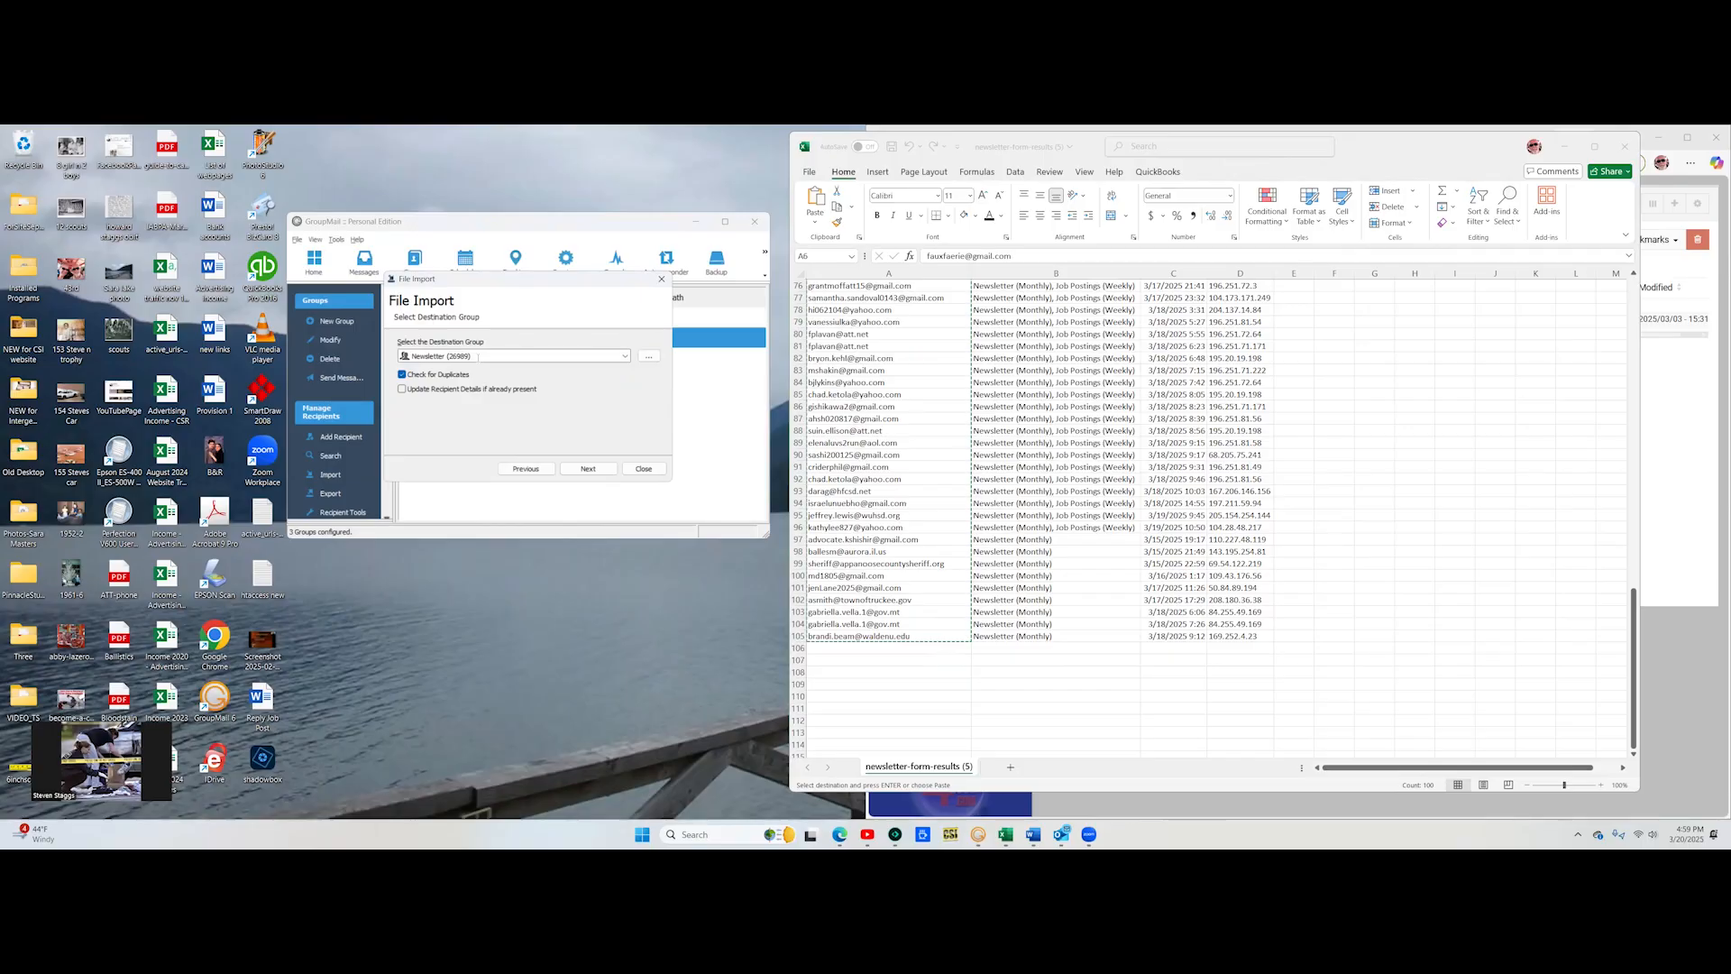
pyautogui.click(588, 468)
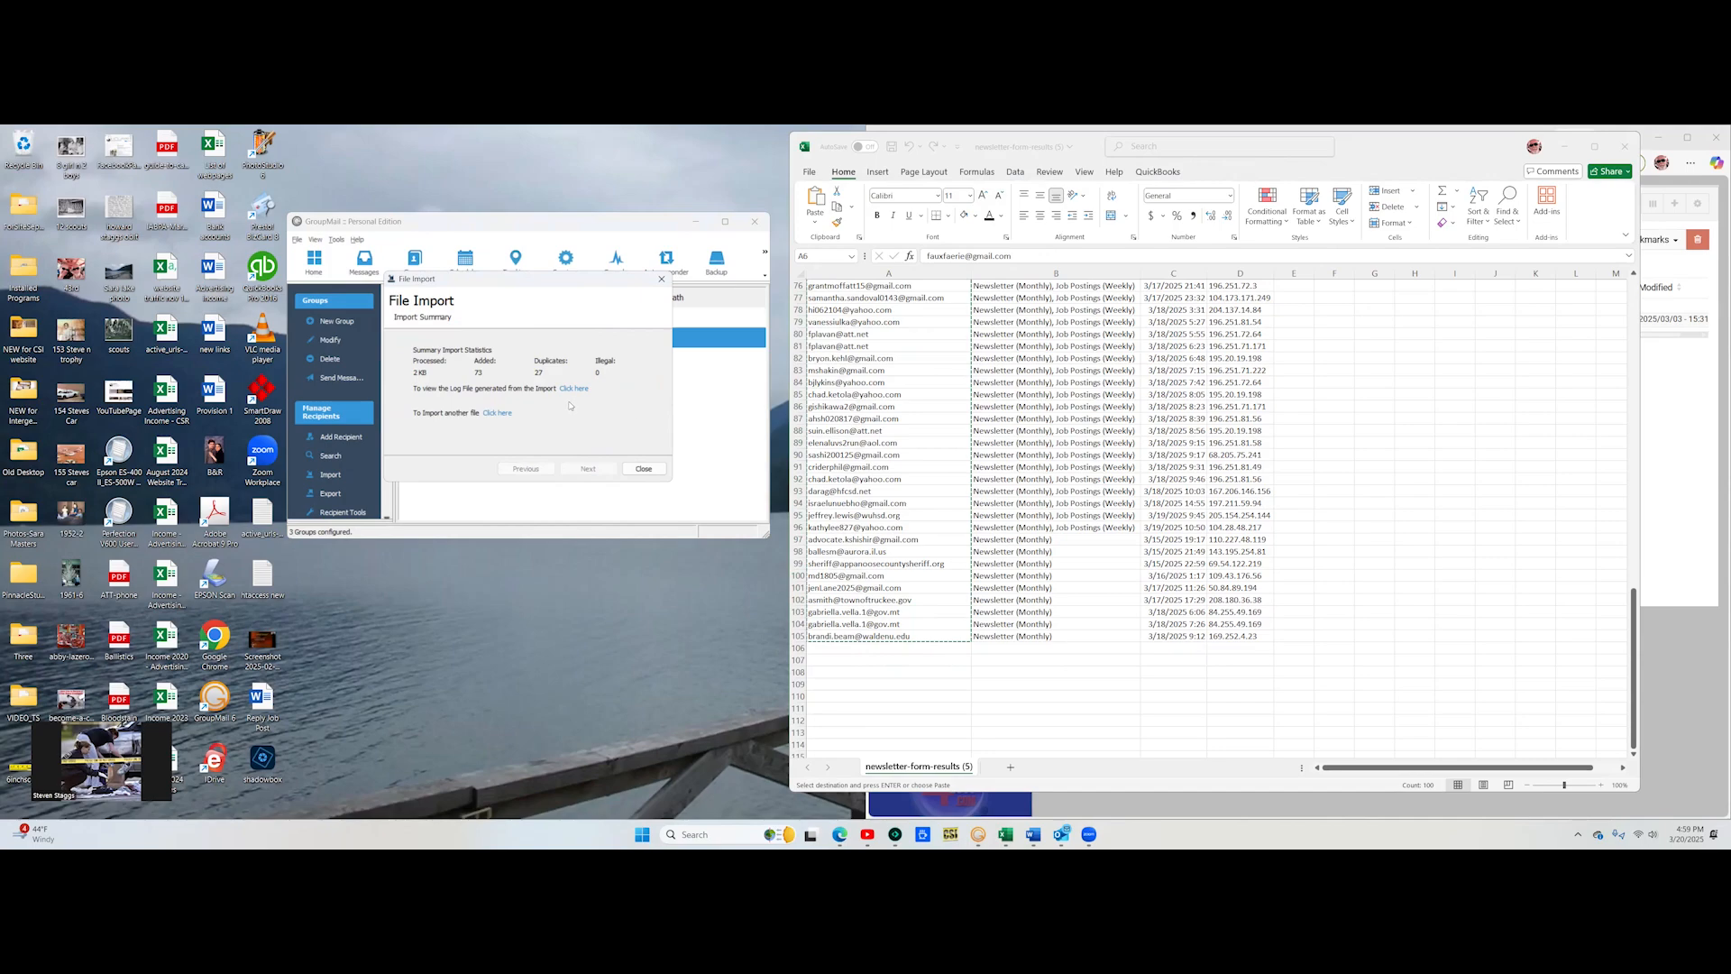
pyautogui.click(643, 469)
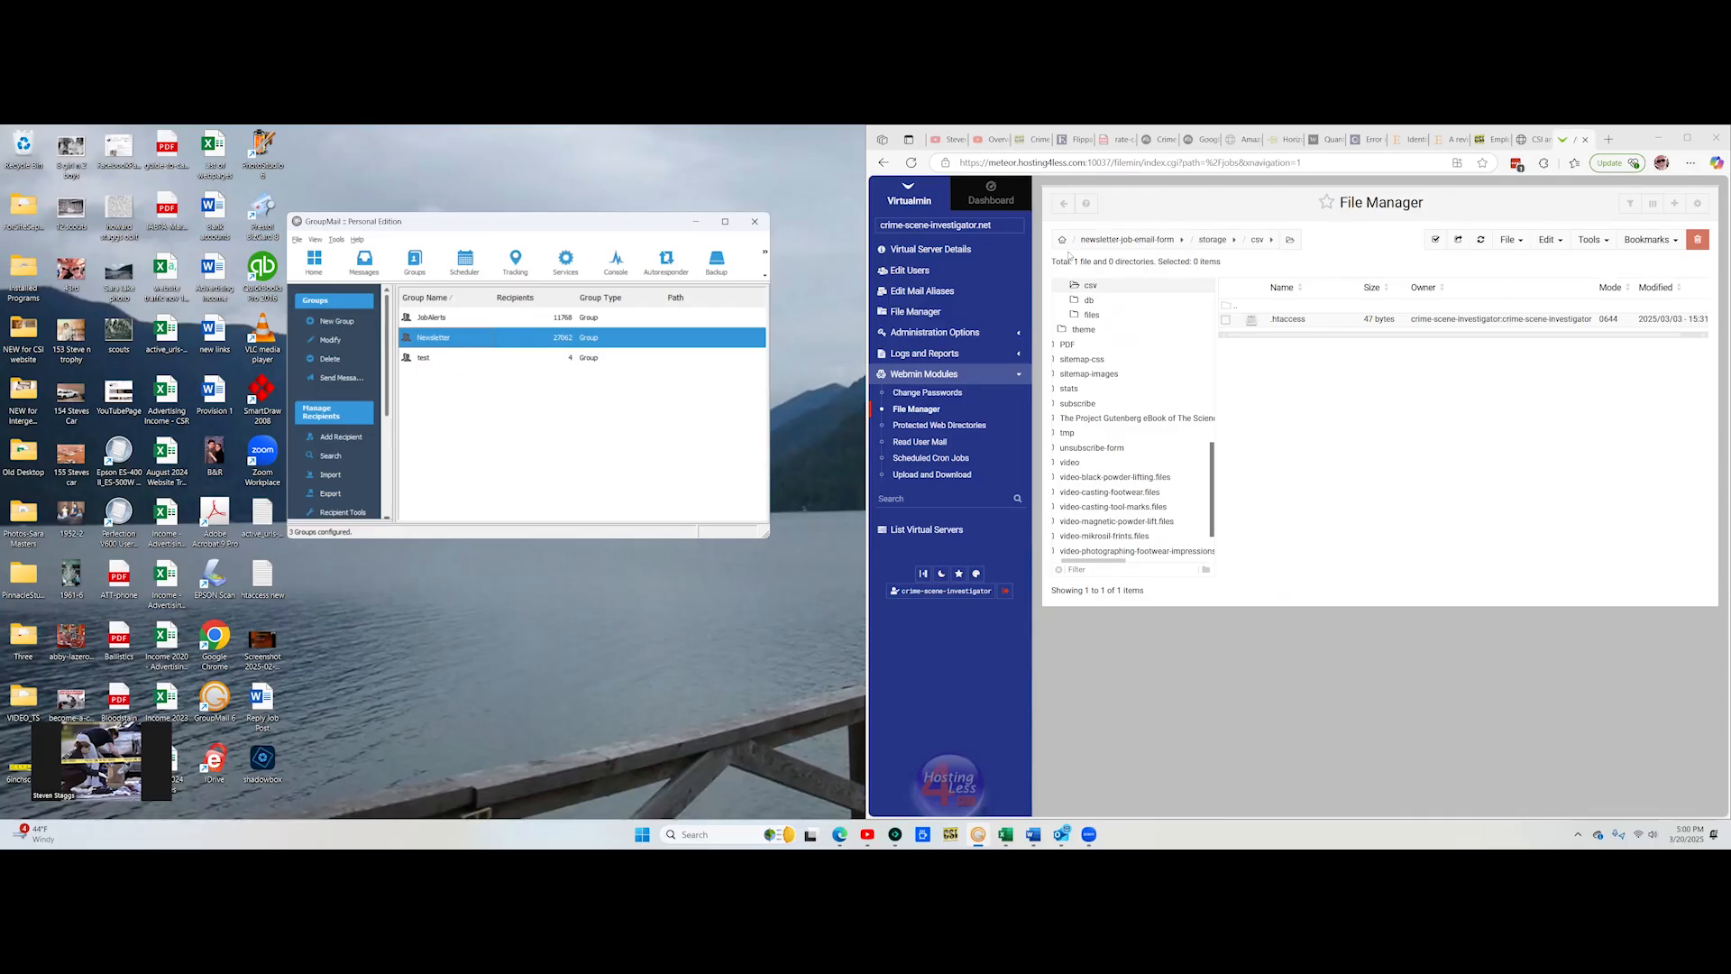
# Step: In File Manager, browse to unsubscribe-form/storage/csv, download unsubscribe-form-results.csv and open the downloaded file
pyautogui.click(1061, 241)
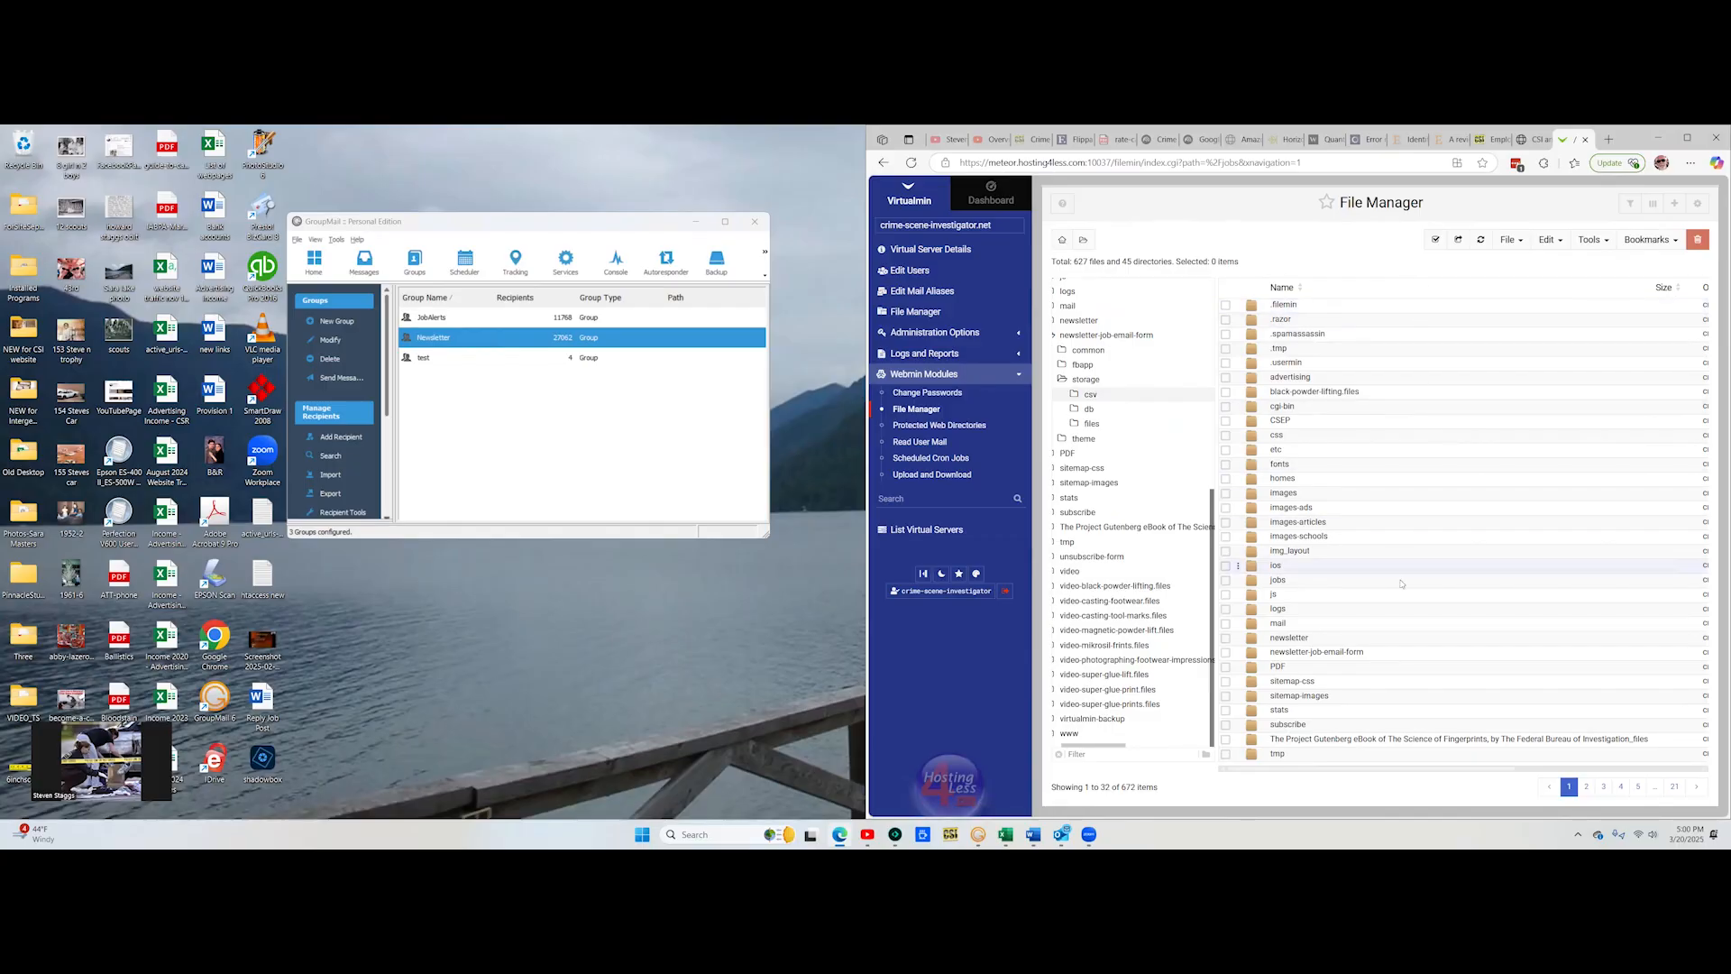
pyautogui.click(1589, 790)
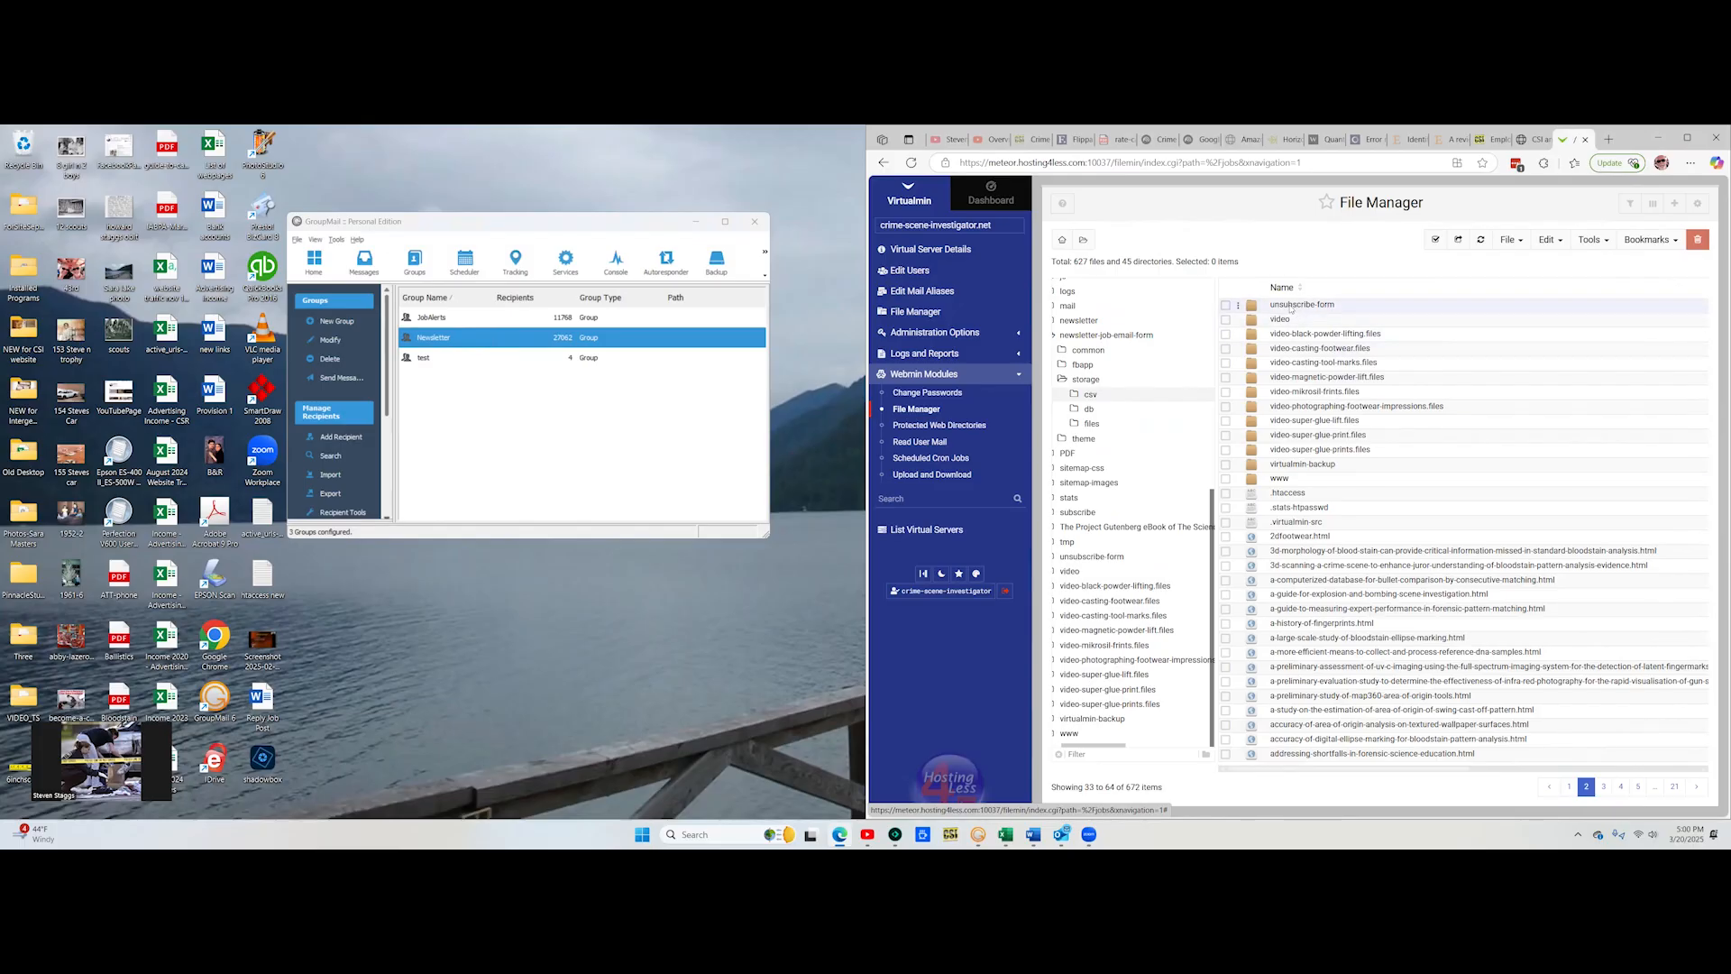
pyautogui.click(1291, 307)
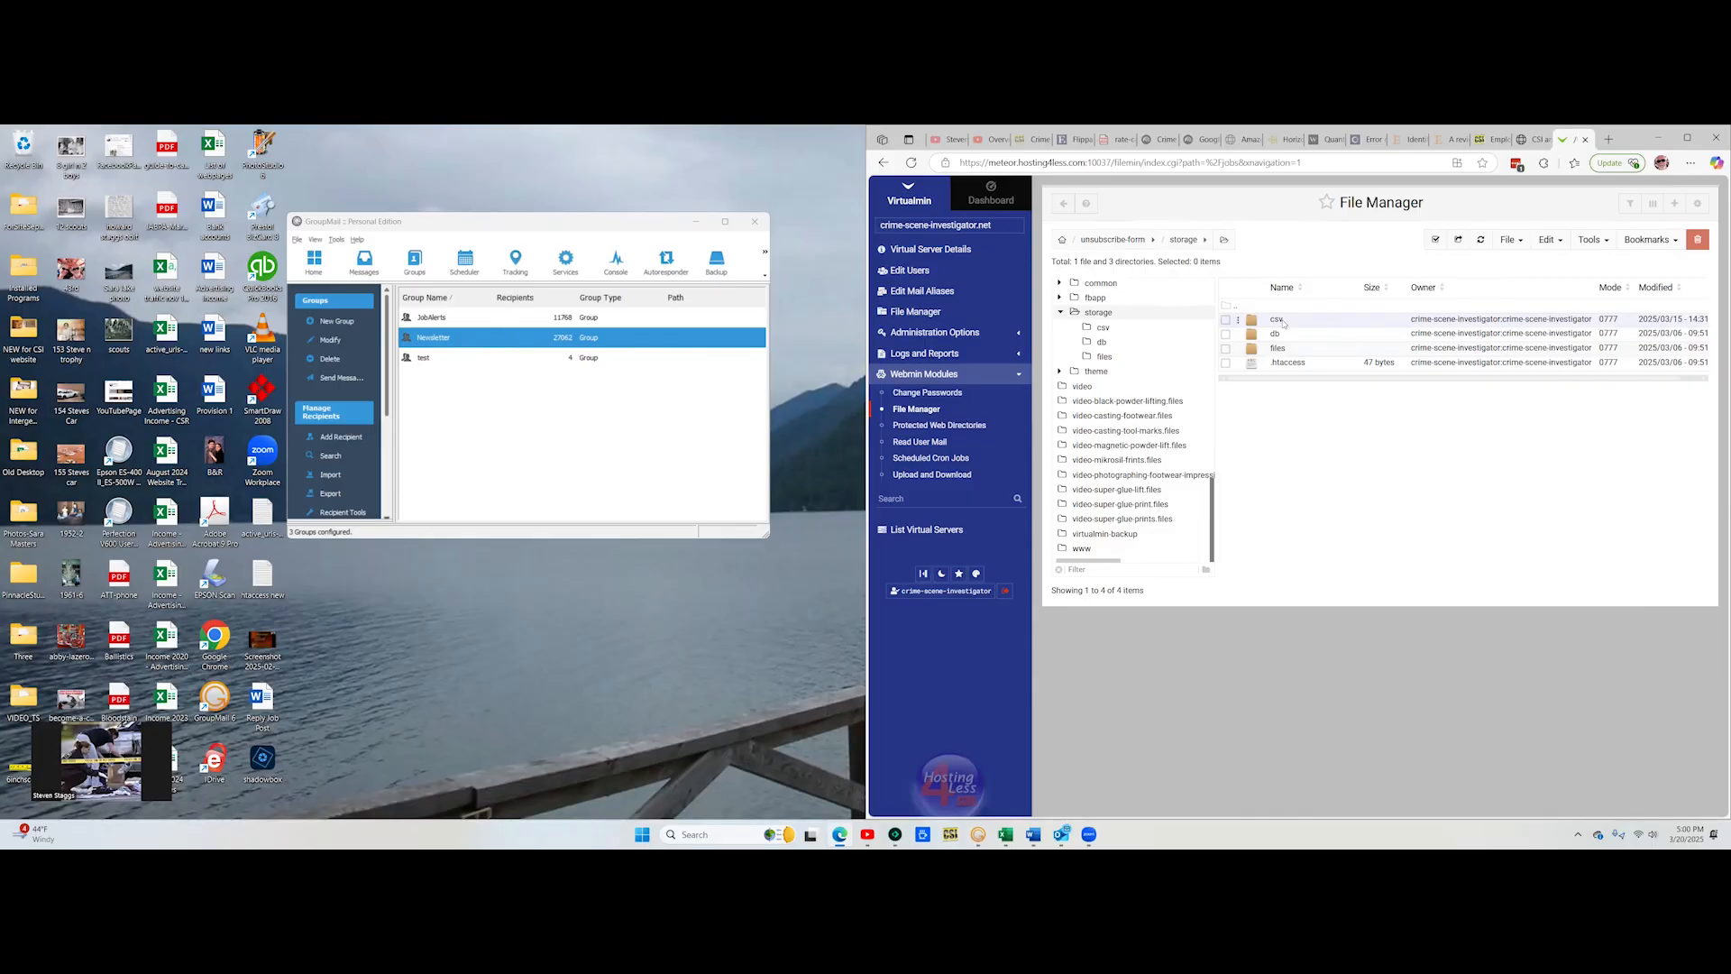
pyautogui.click(1278, 320)
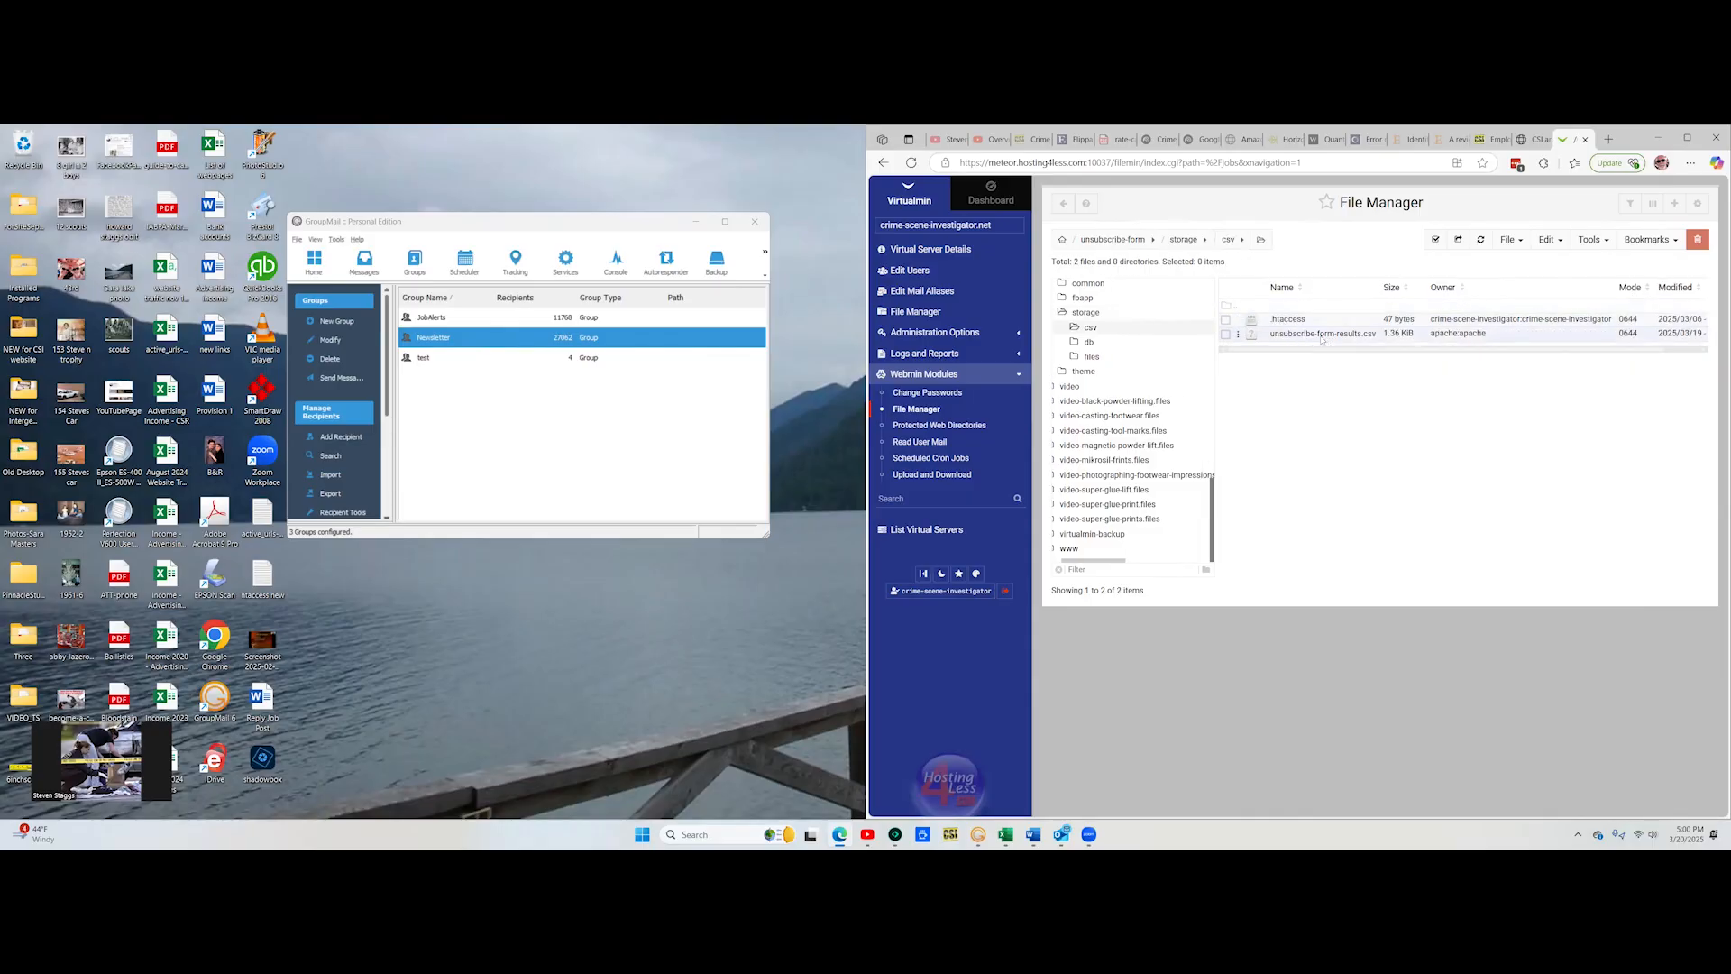
pyautogui.rightClick(1312, 335)
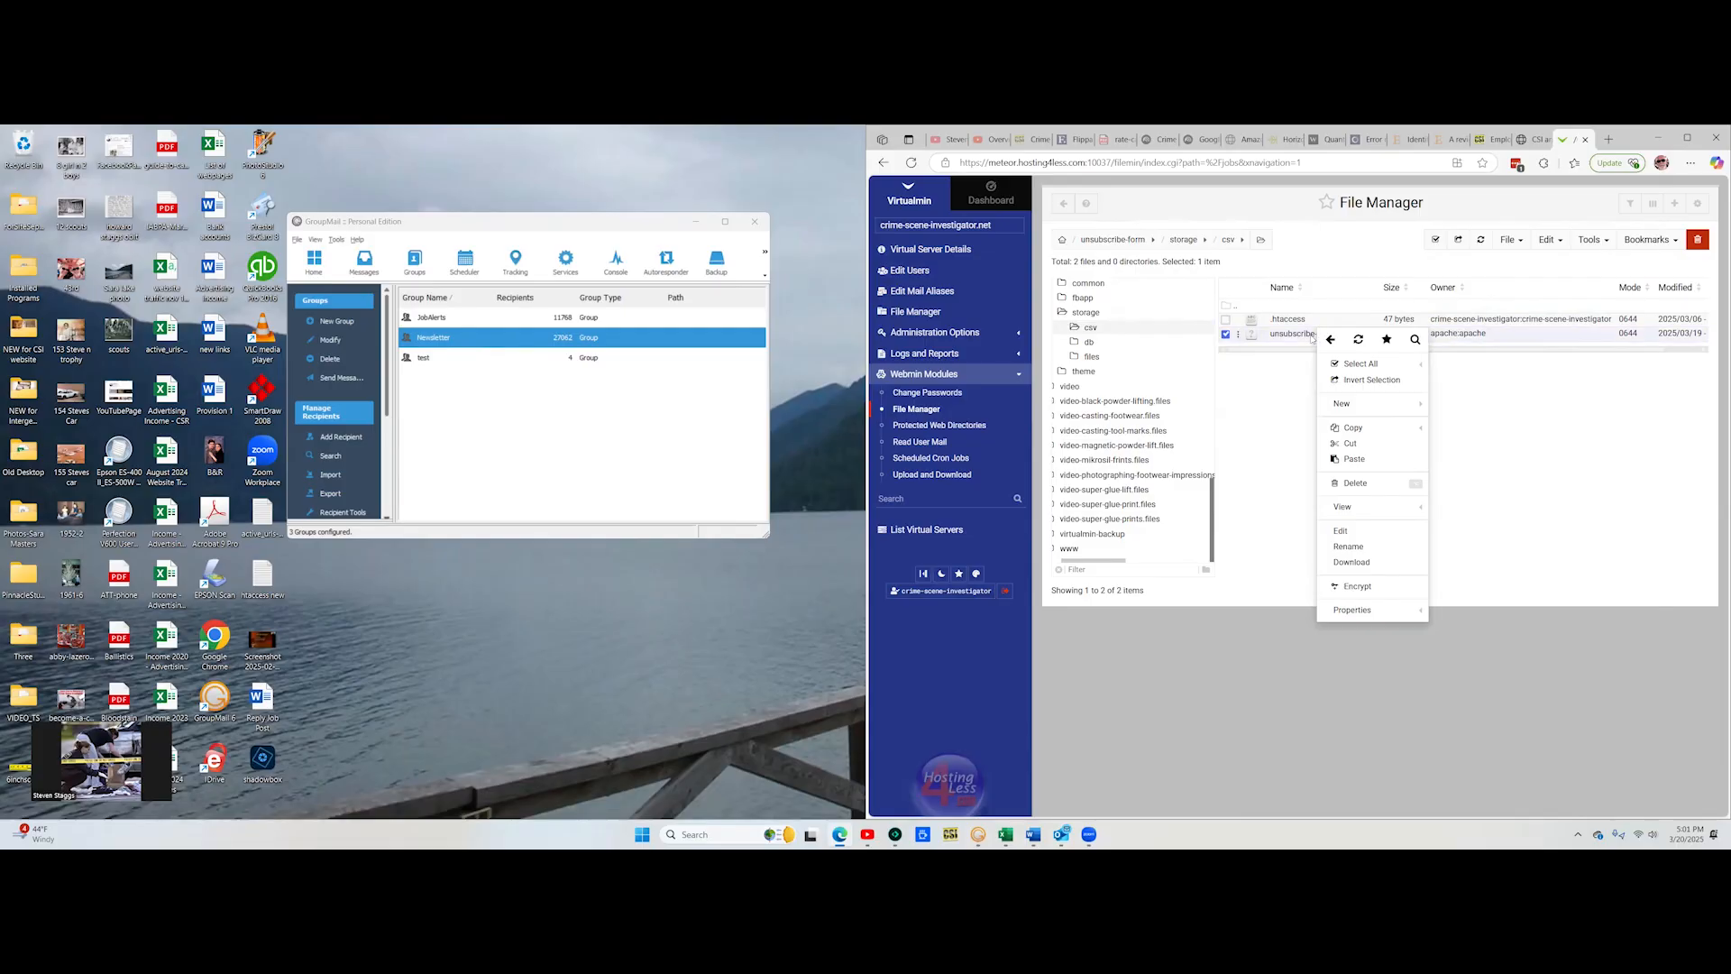
pyautogui.click(1352, 563)
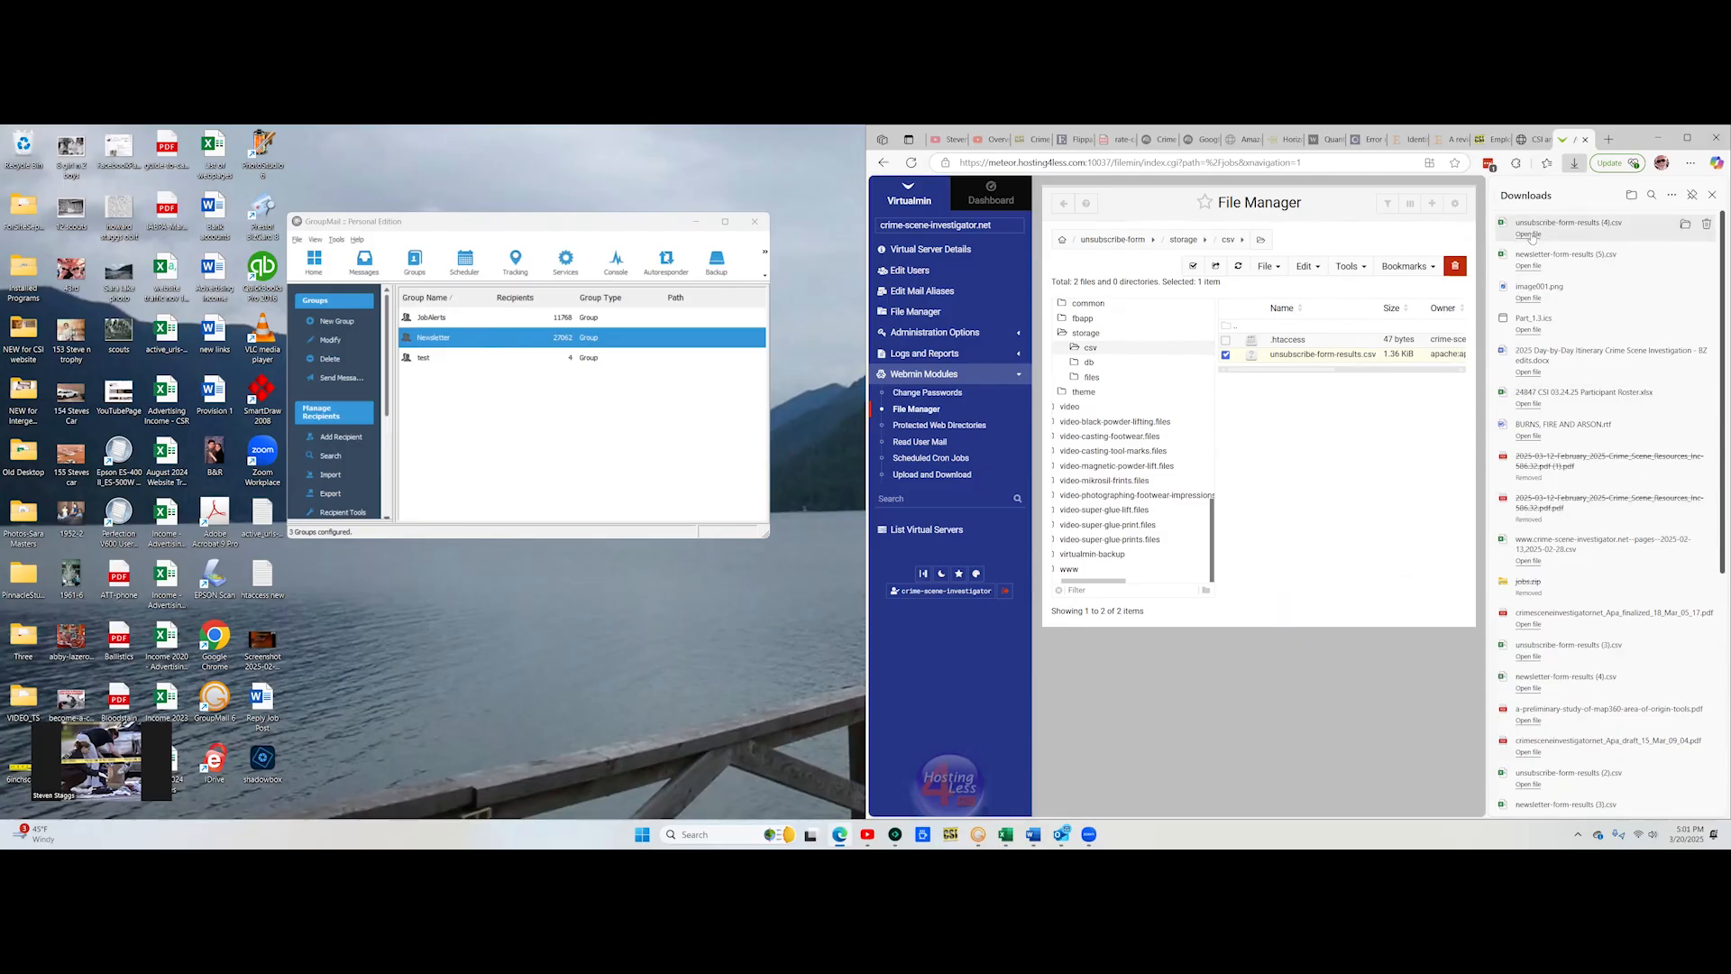
pyautogui.click(1528, 235)
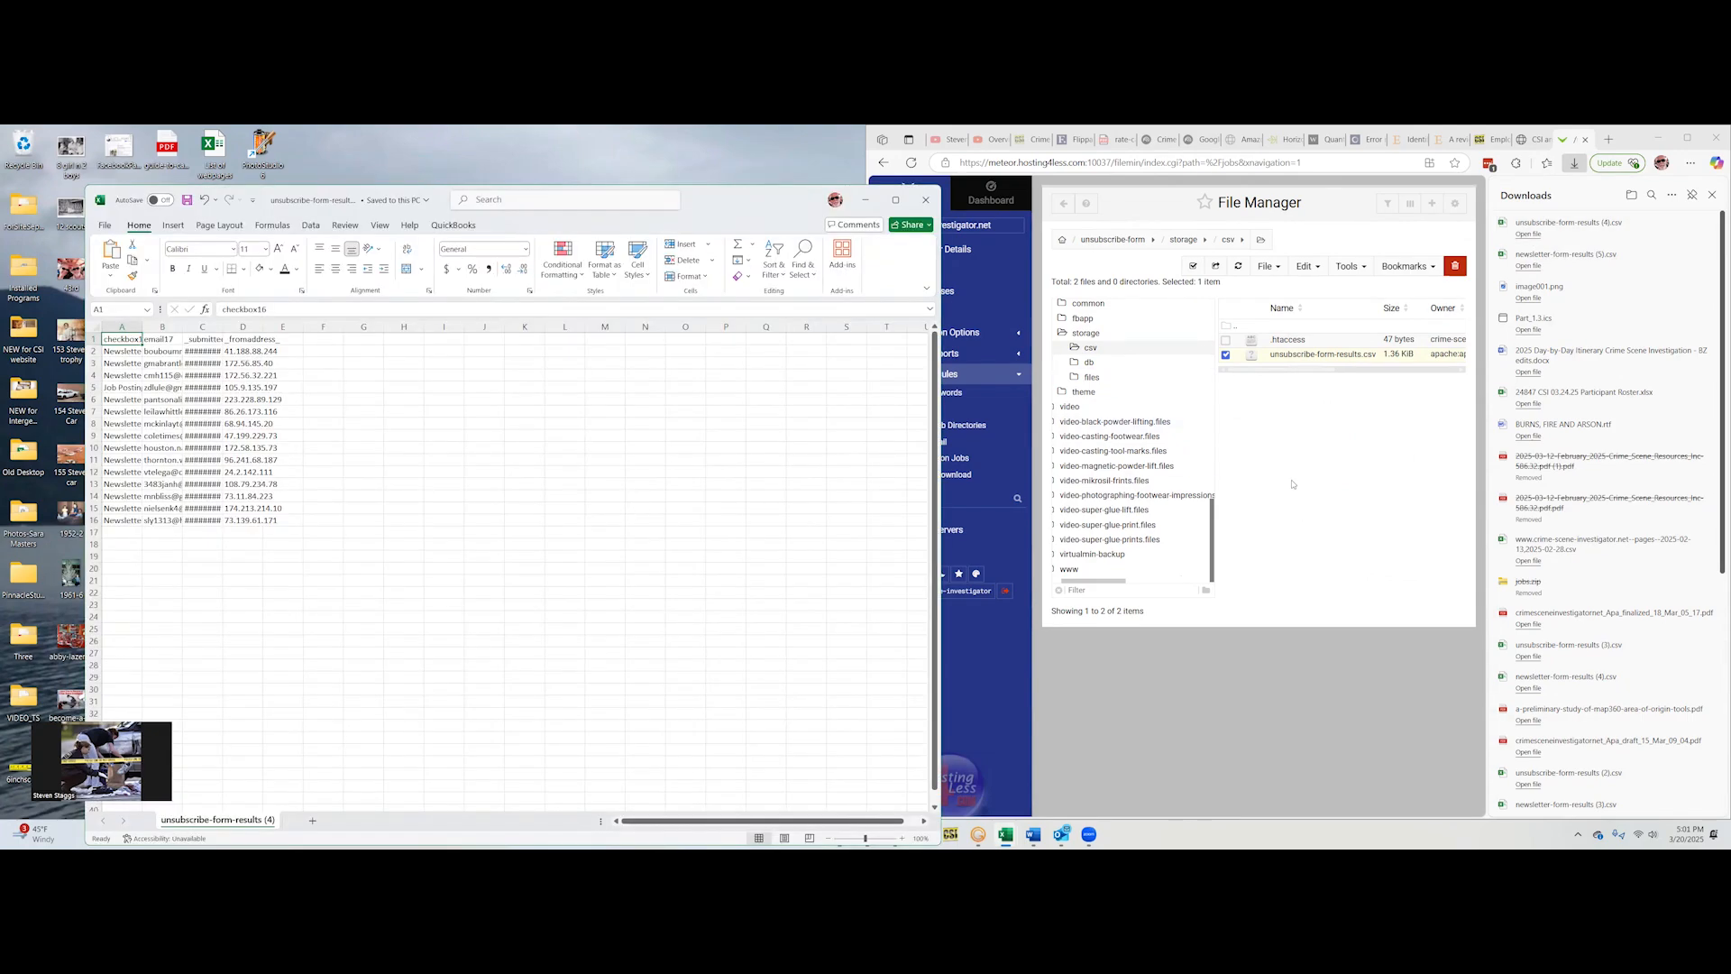
# Step: Permanently delete unsubscribe-form-results.csv from the server's csv folder
pyautogui.click(1345, 485)
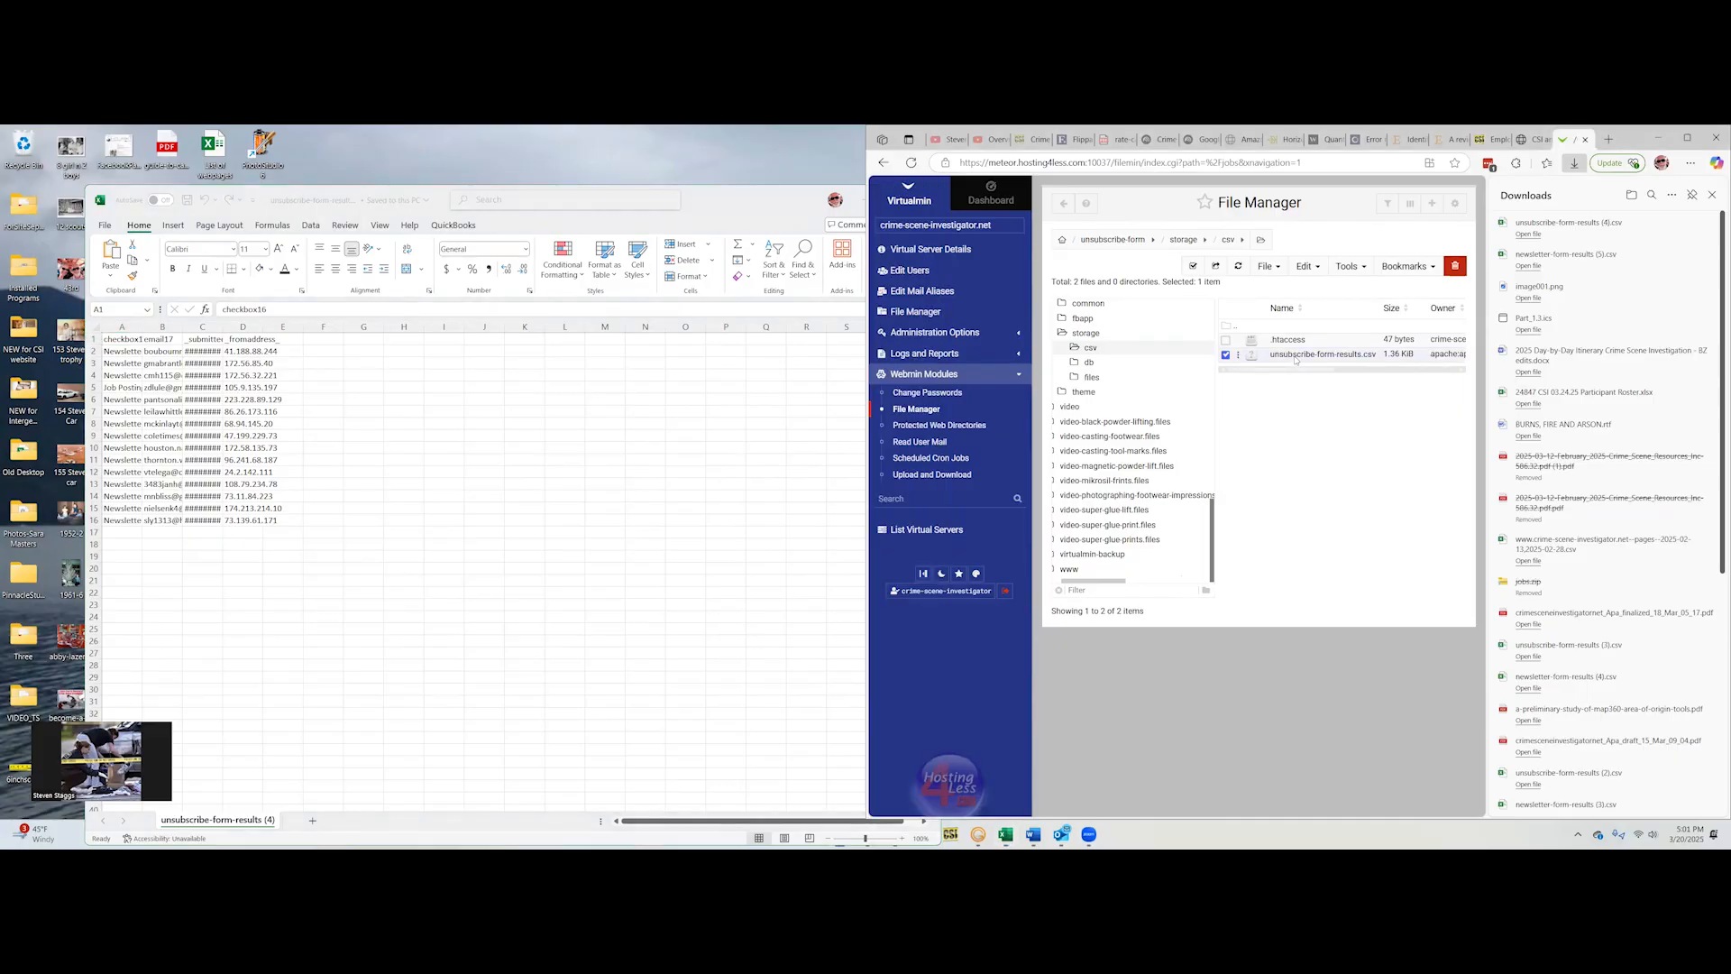
pyautogui.click(1455, 268)
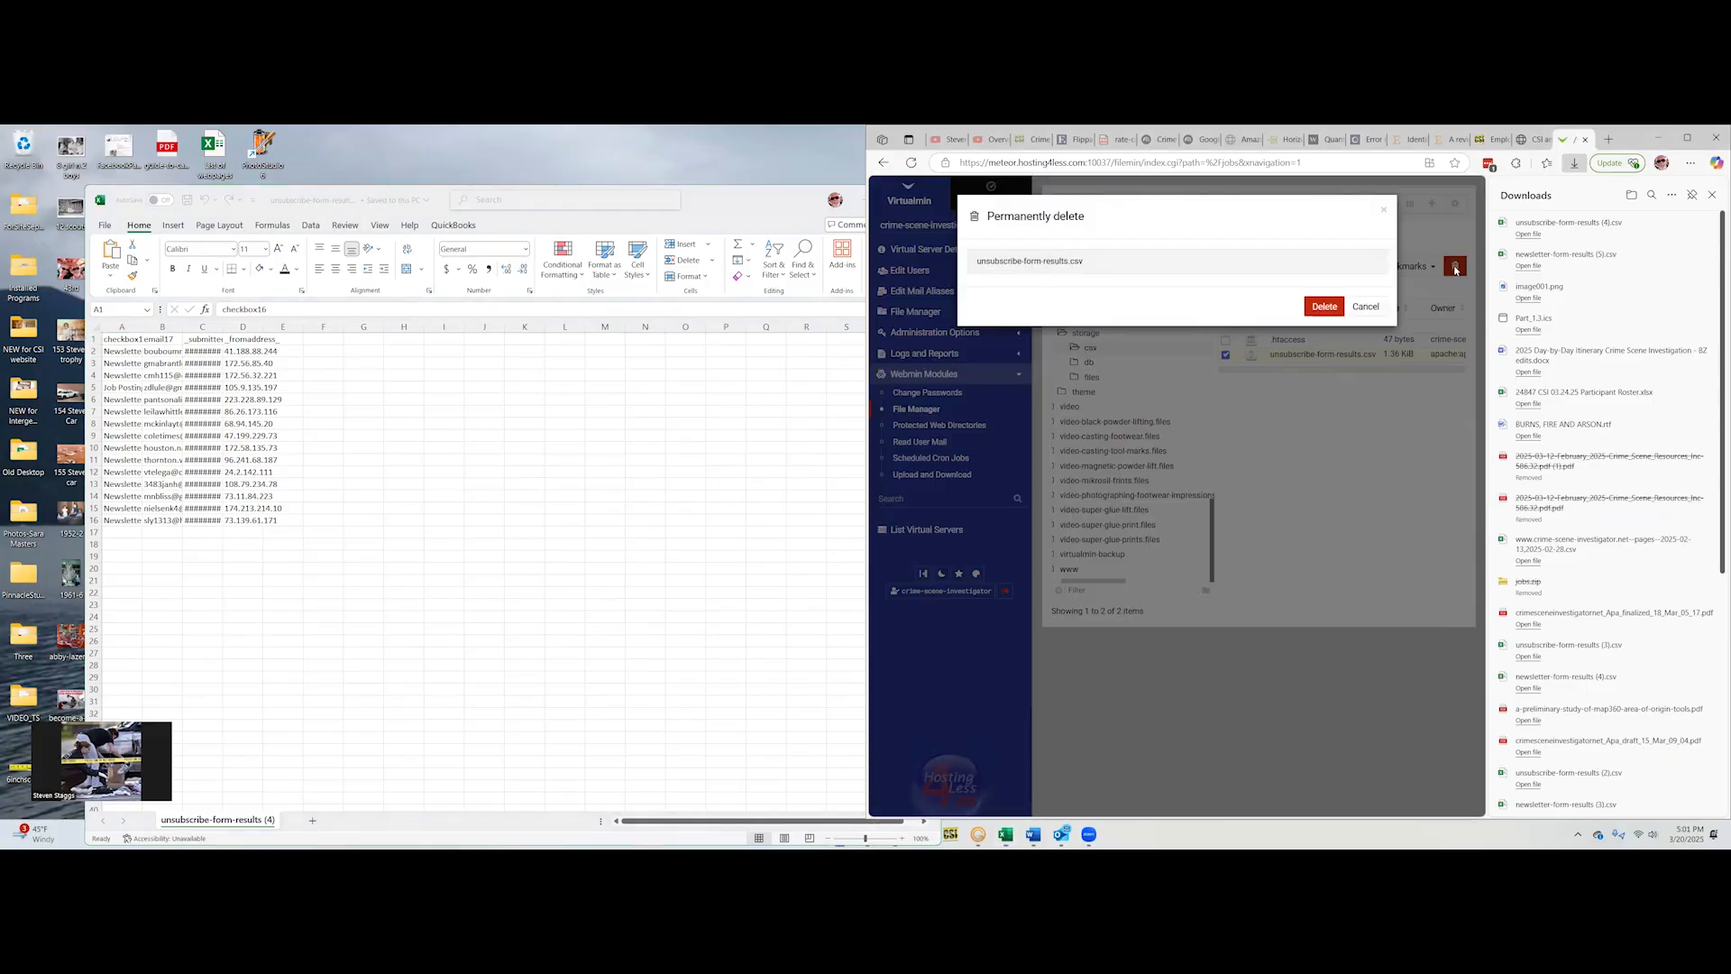
pyautogui.click(1326, 306)
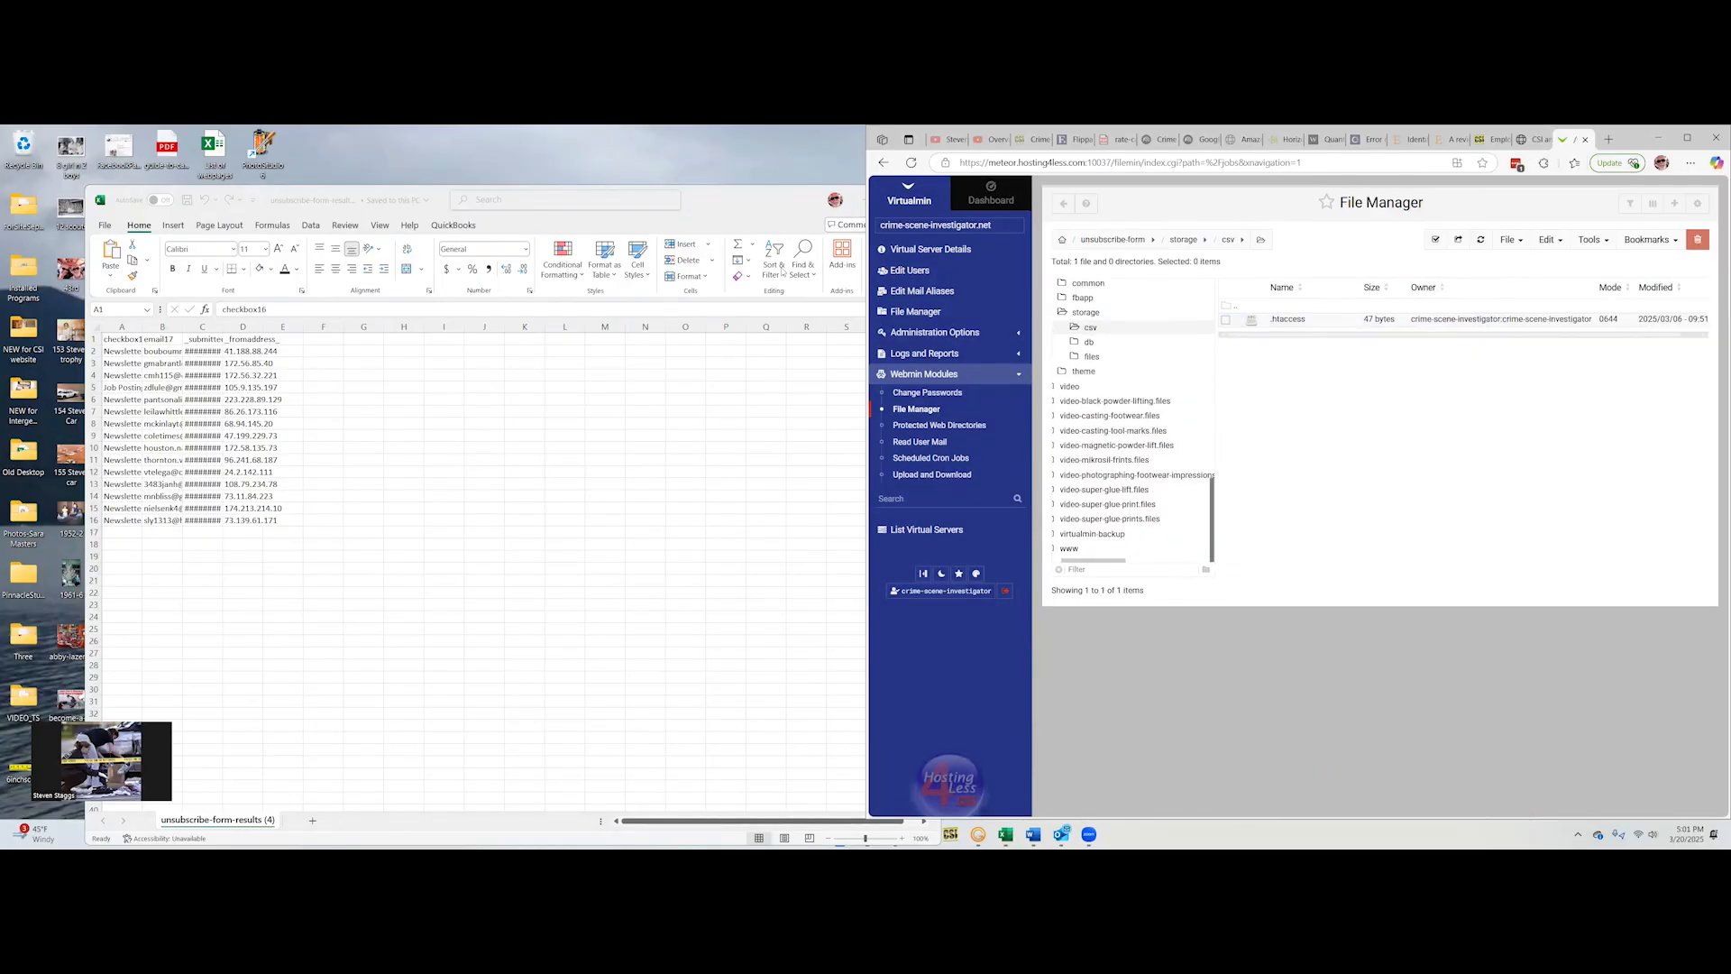
# Step: Open GroupMail's recipient search for the Newsletter group and enable Search Similar Groups
pyautogui.click(727, 222)
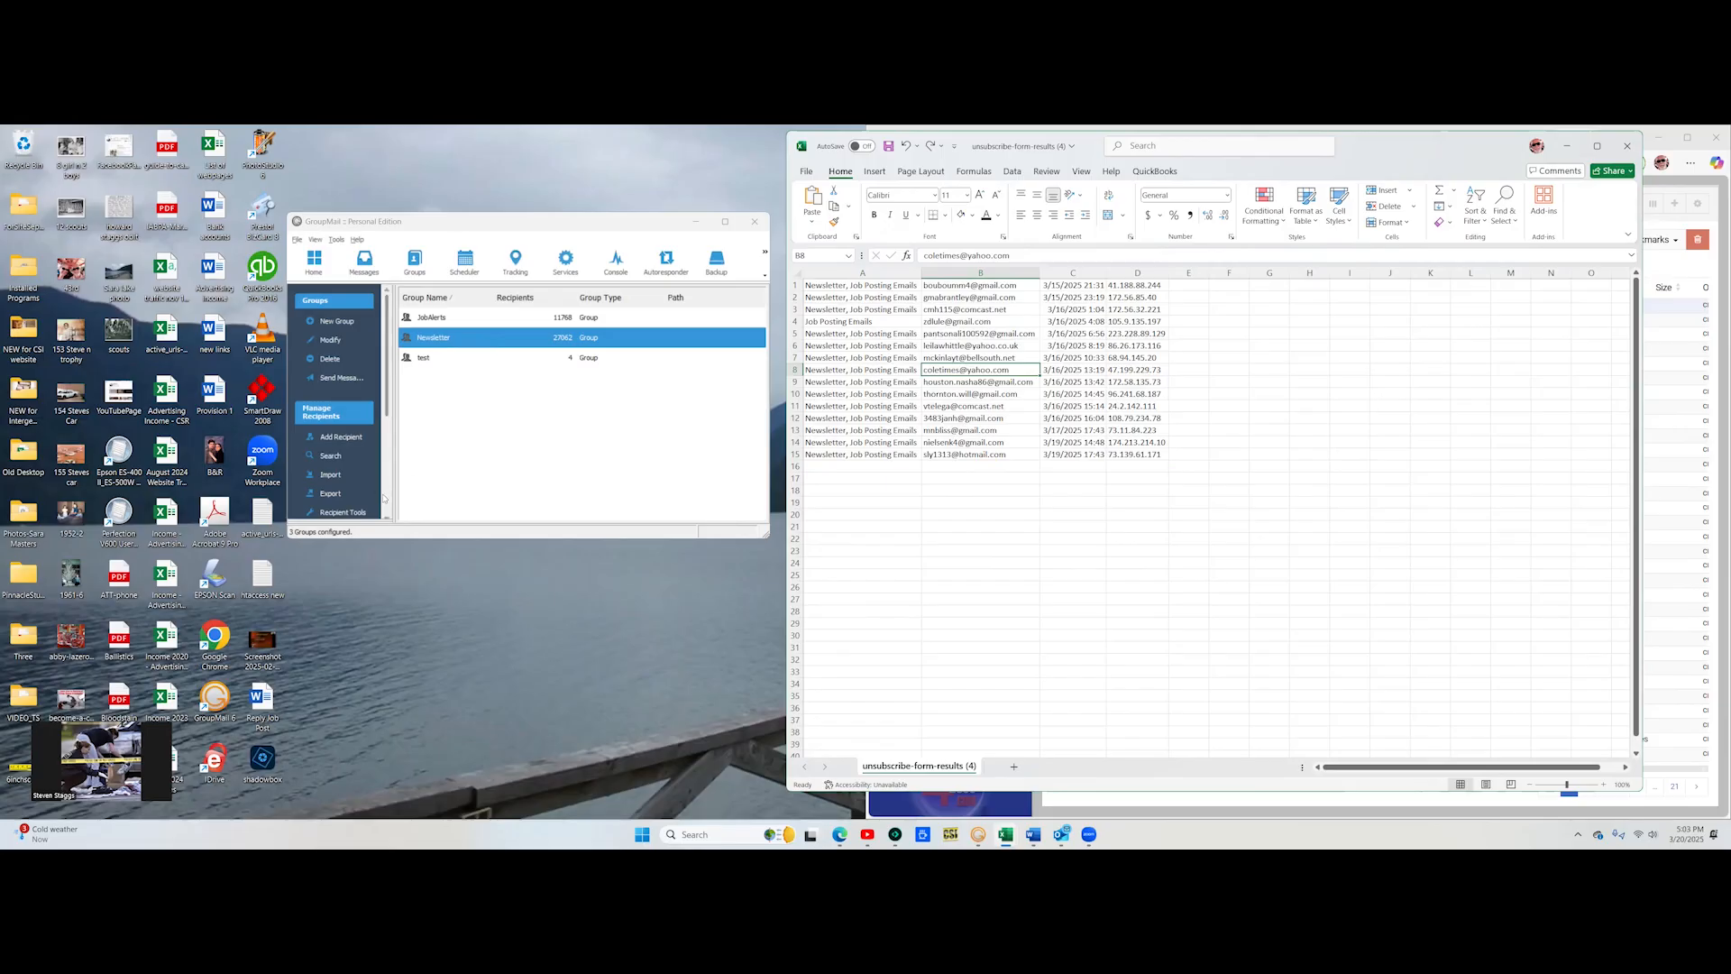
pyautogui.click(330, 457)
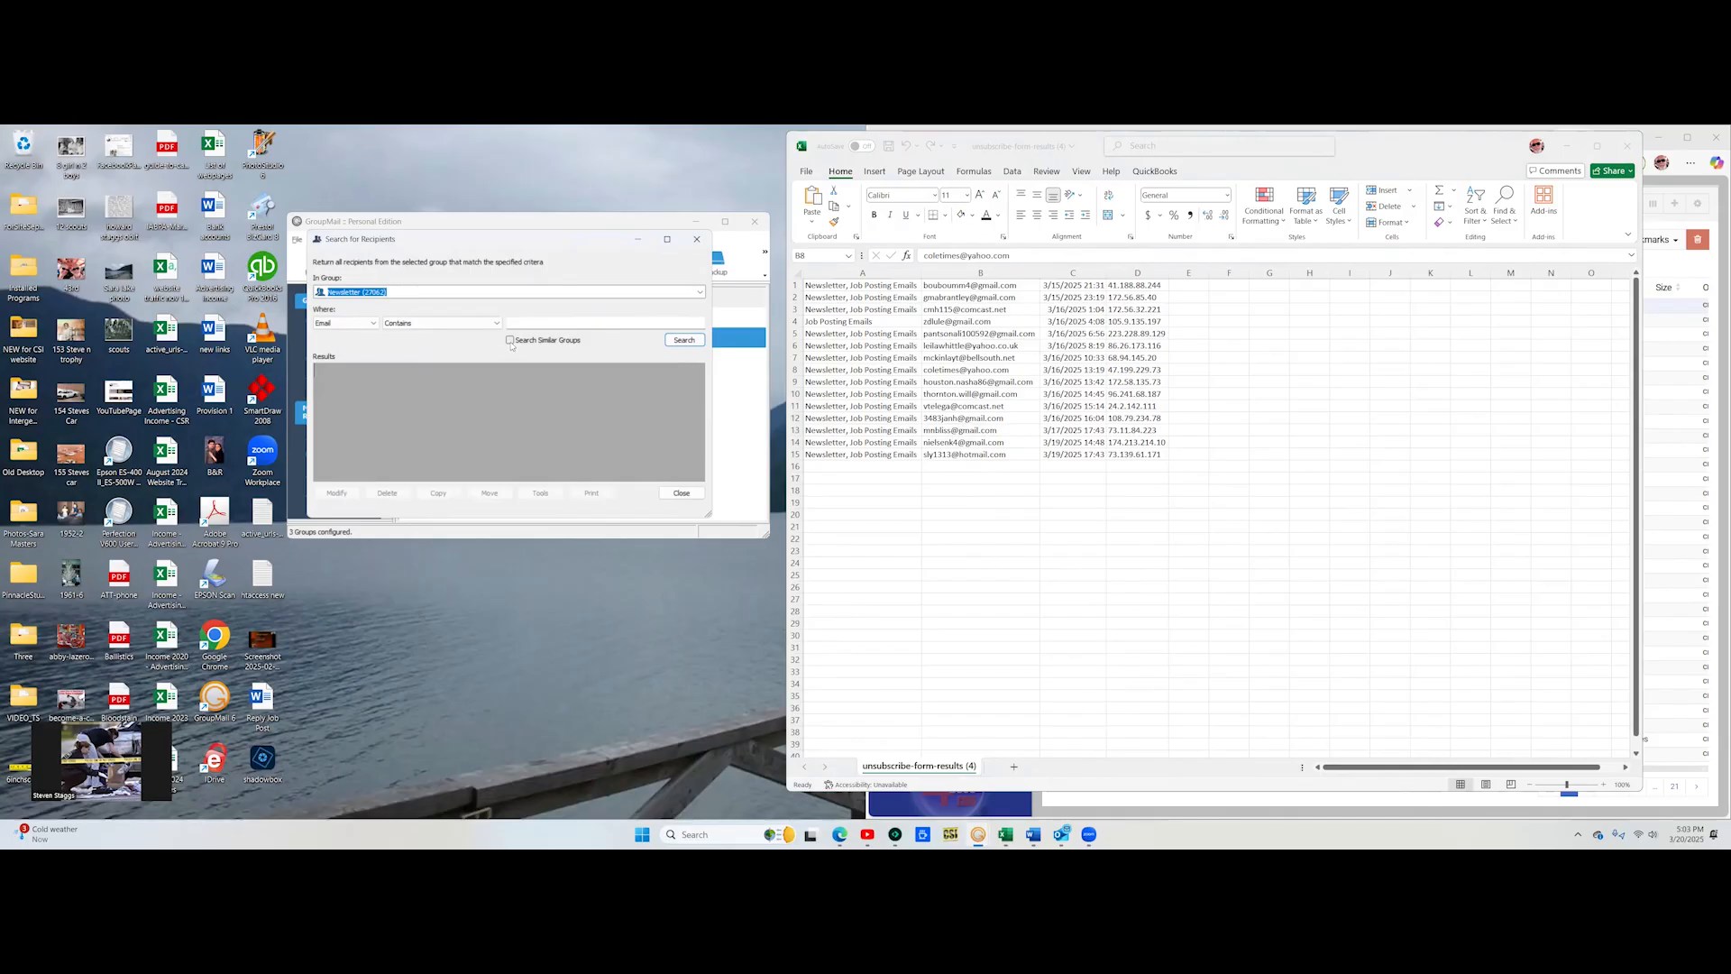
pyautogui.click(574, 342)
# Step: Copy the unsubscriber's e-mail address from B1 of the workbook, search for it in GroupMail and delete the matching Newsletter recipient
pyautogui.click(957, 287)
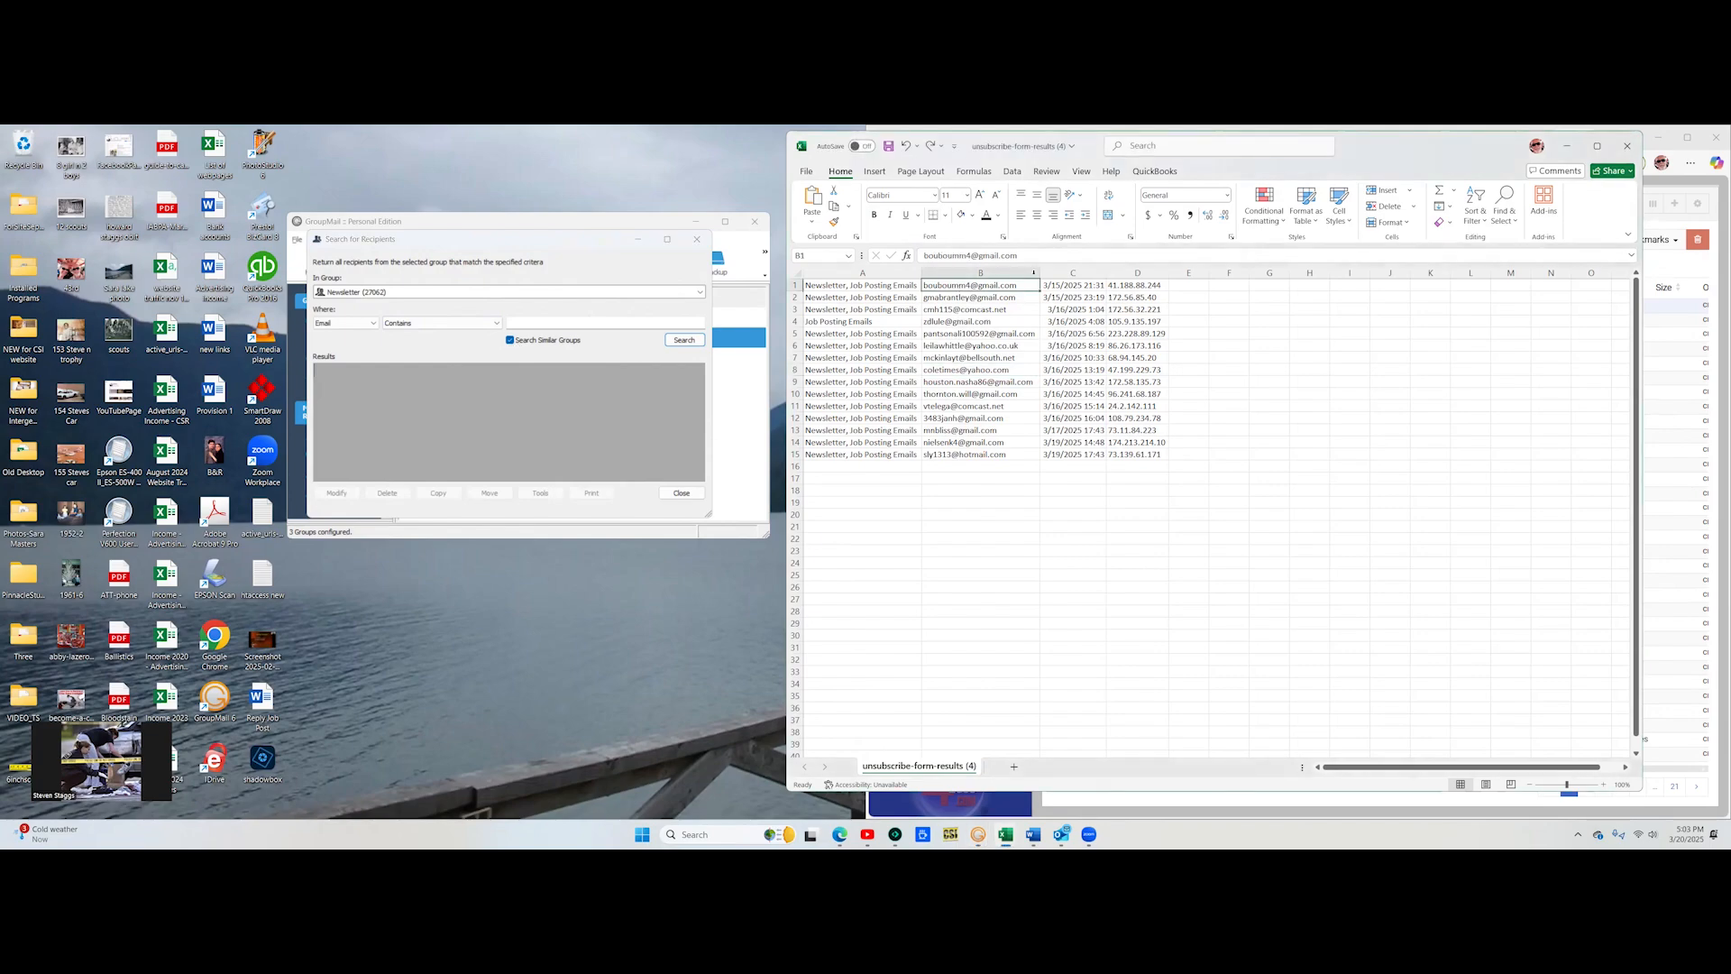
pyautogui.moveTo(1016, 256); pyautogui.dragTo(922, 256)
pyautogui.hotkey('ctrl', 'c')
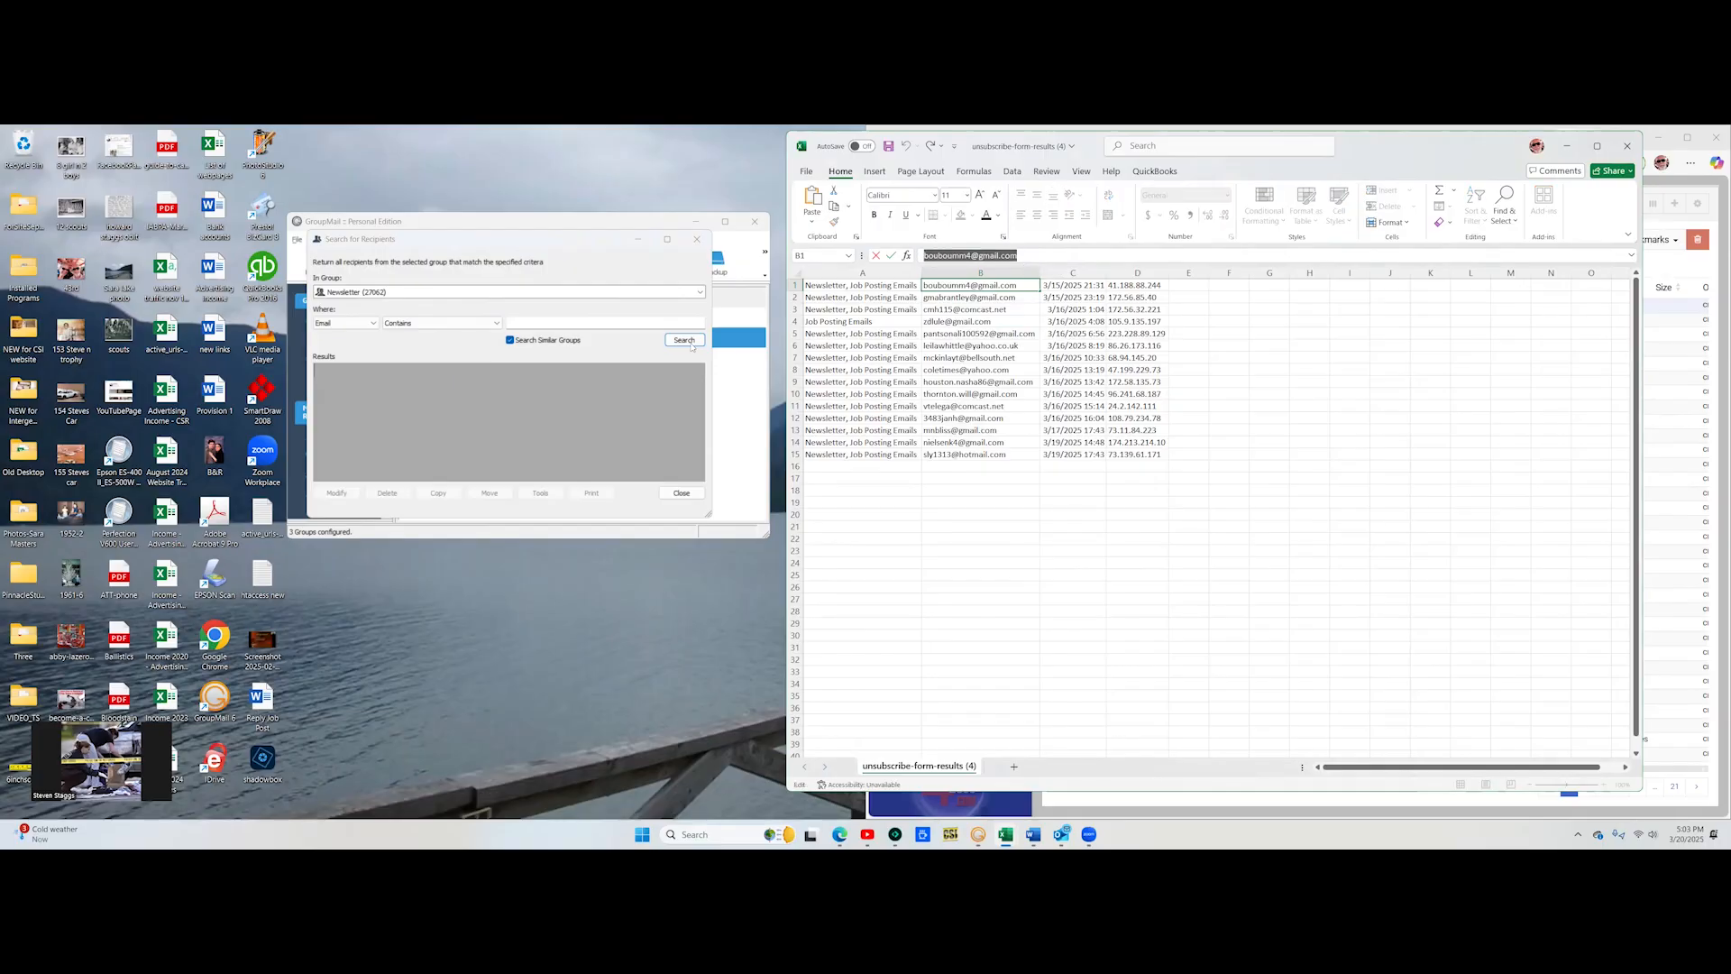
pyautogui.click(529, 322)
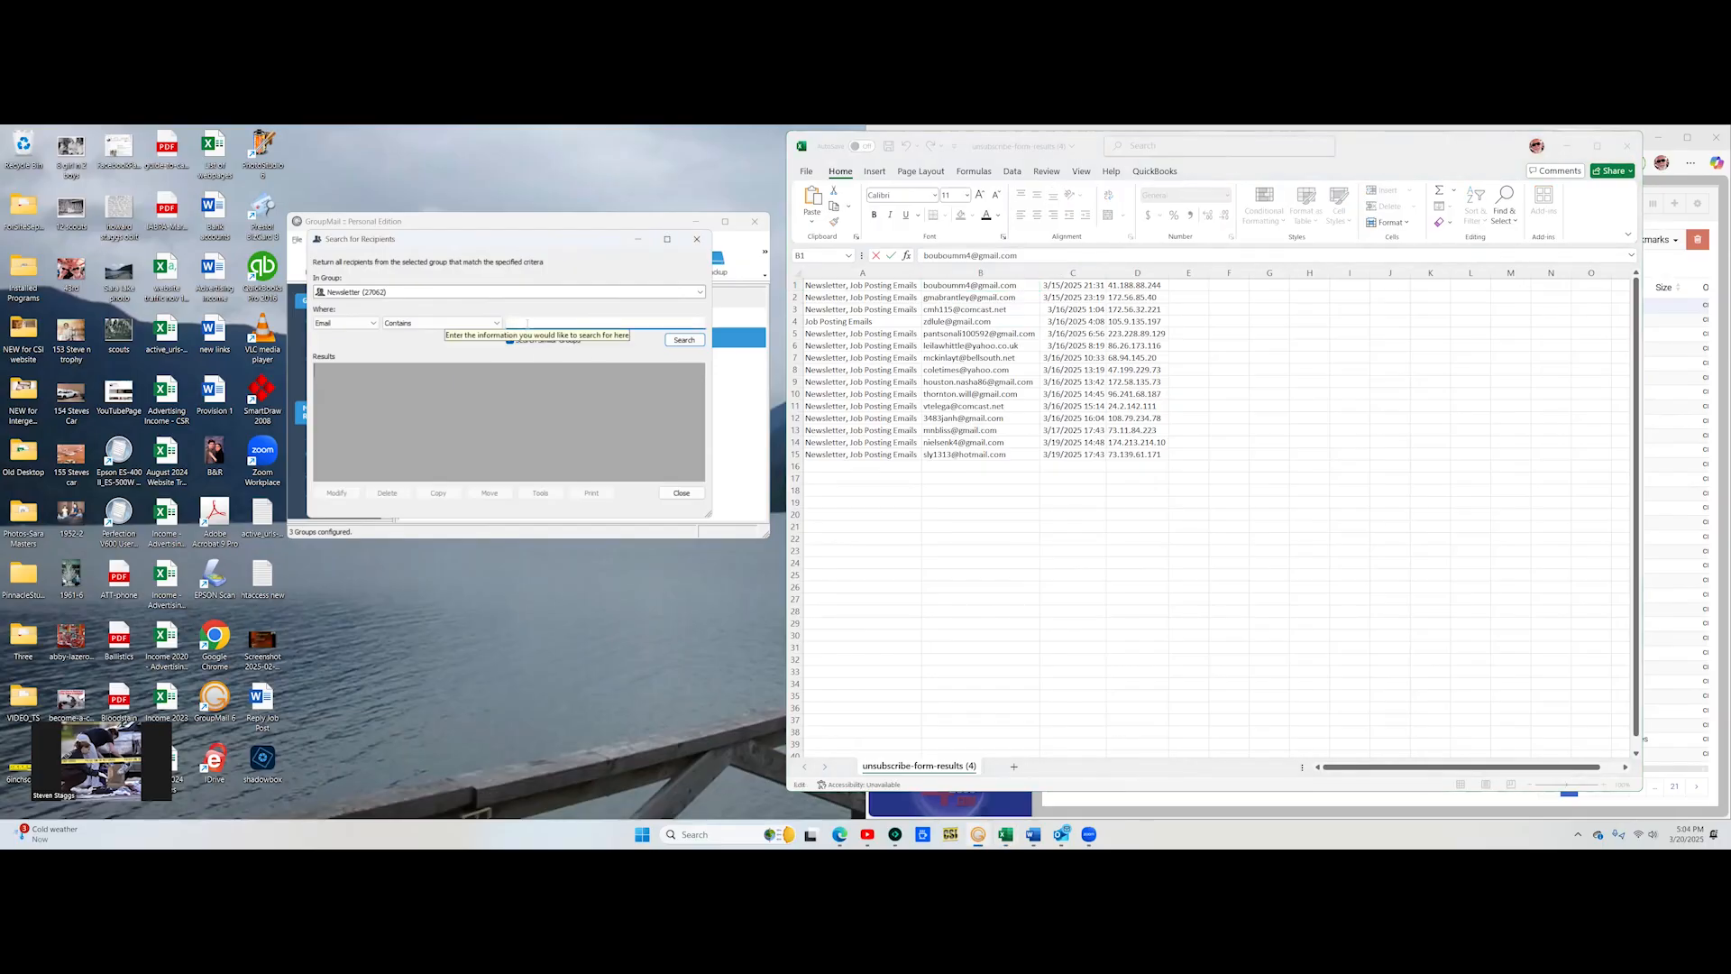
pyautogui.hotkey('ctrl', 'v')
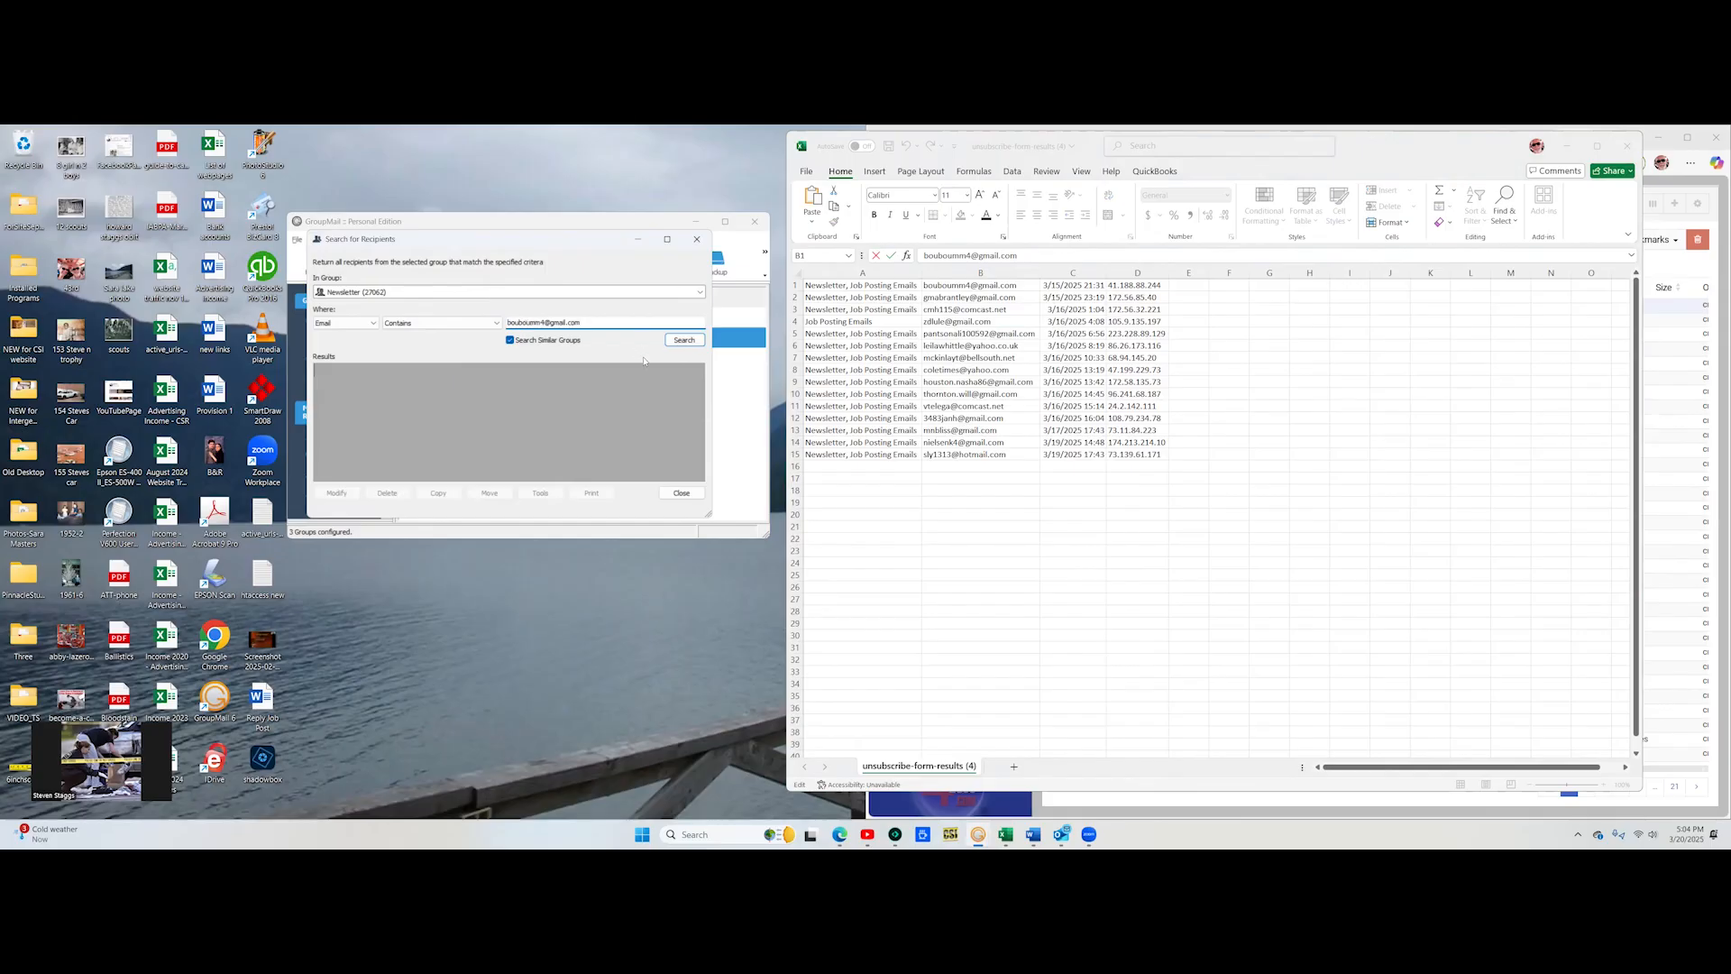
pyautogui.click(681, 341)
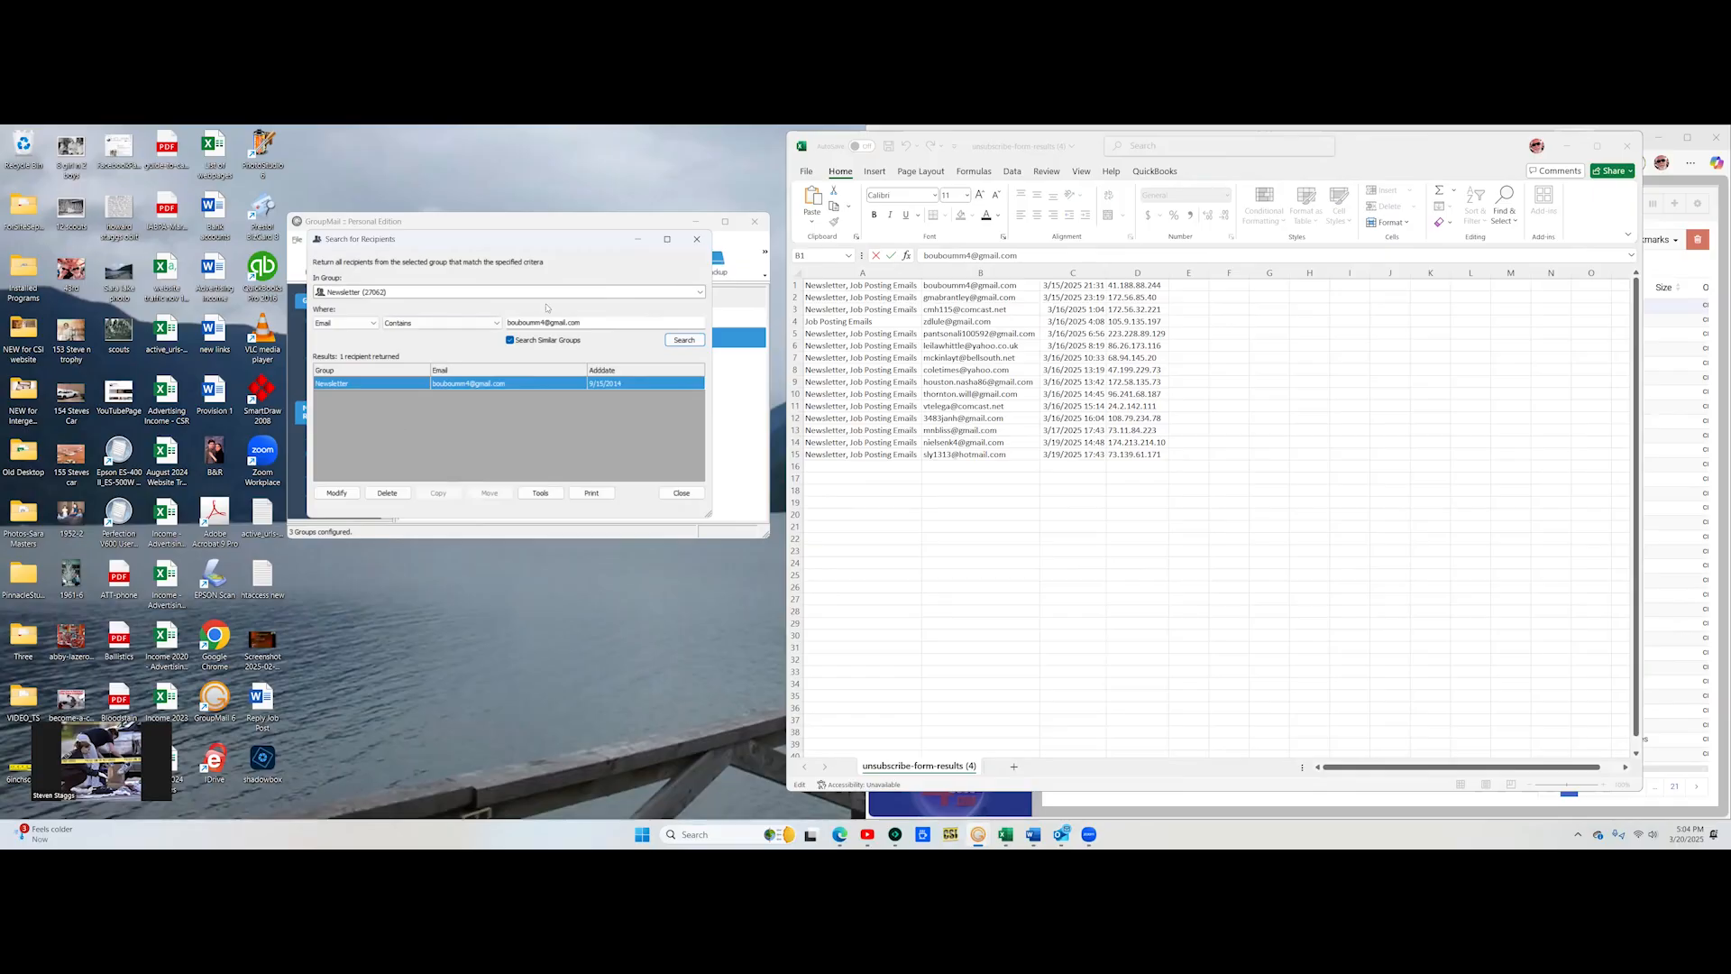
pyautogui.click(395, 495)
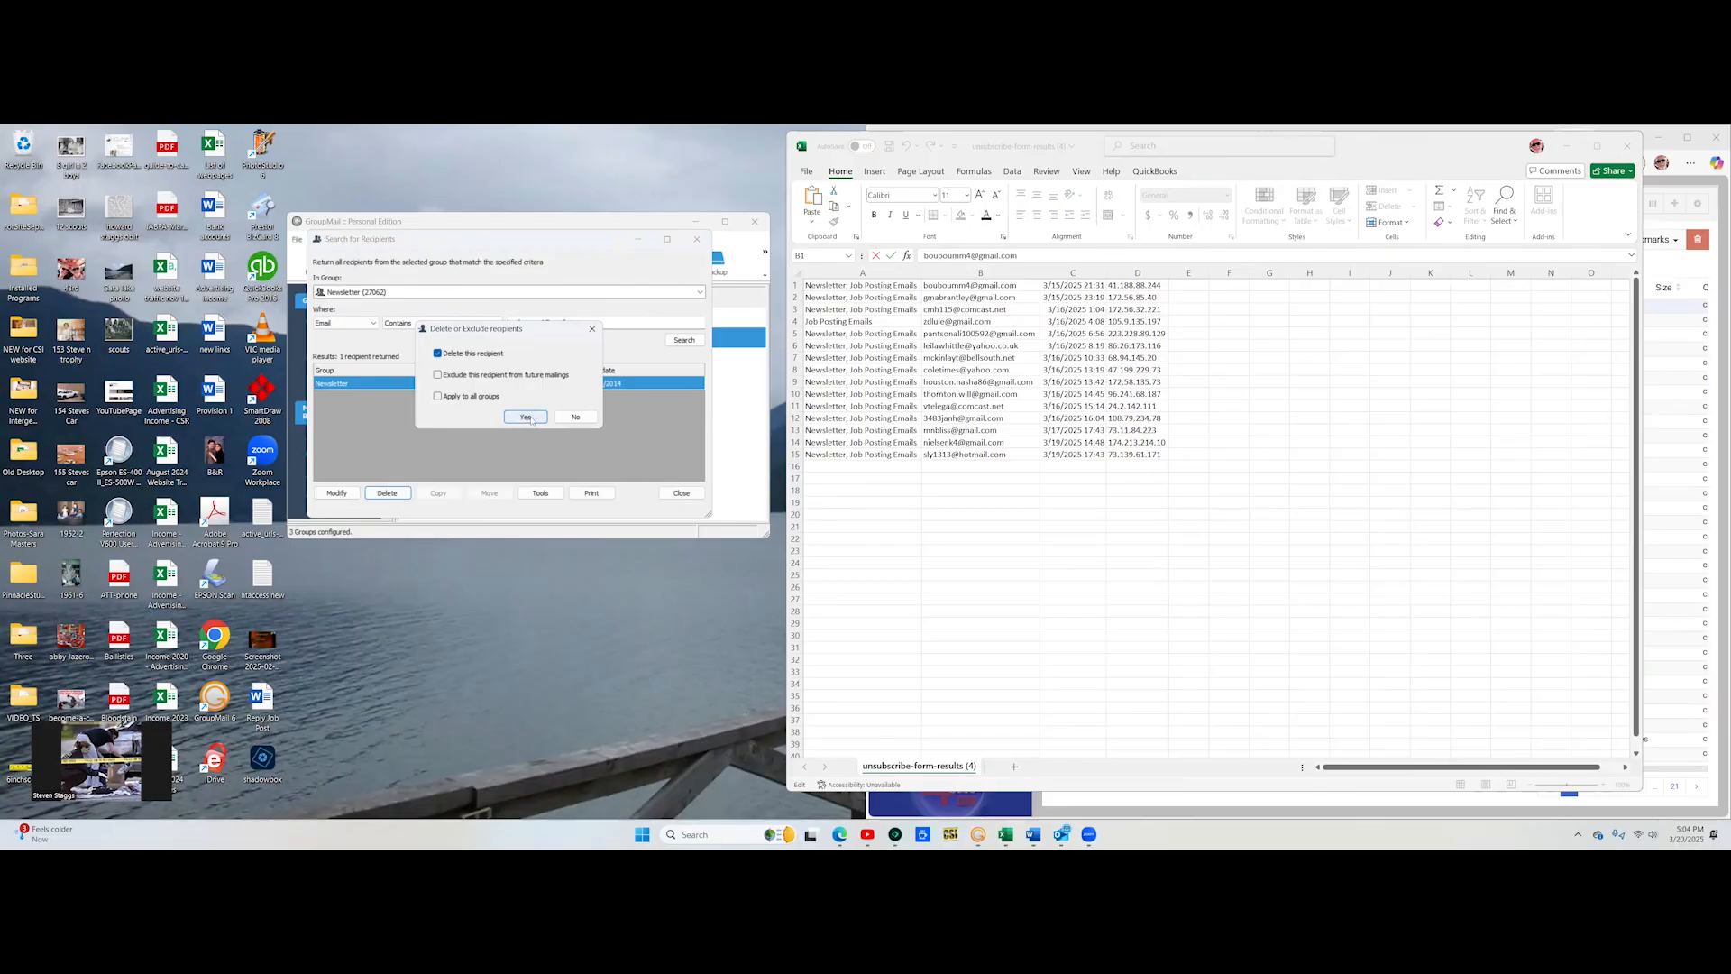
pyautogui.click(527, 417)
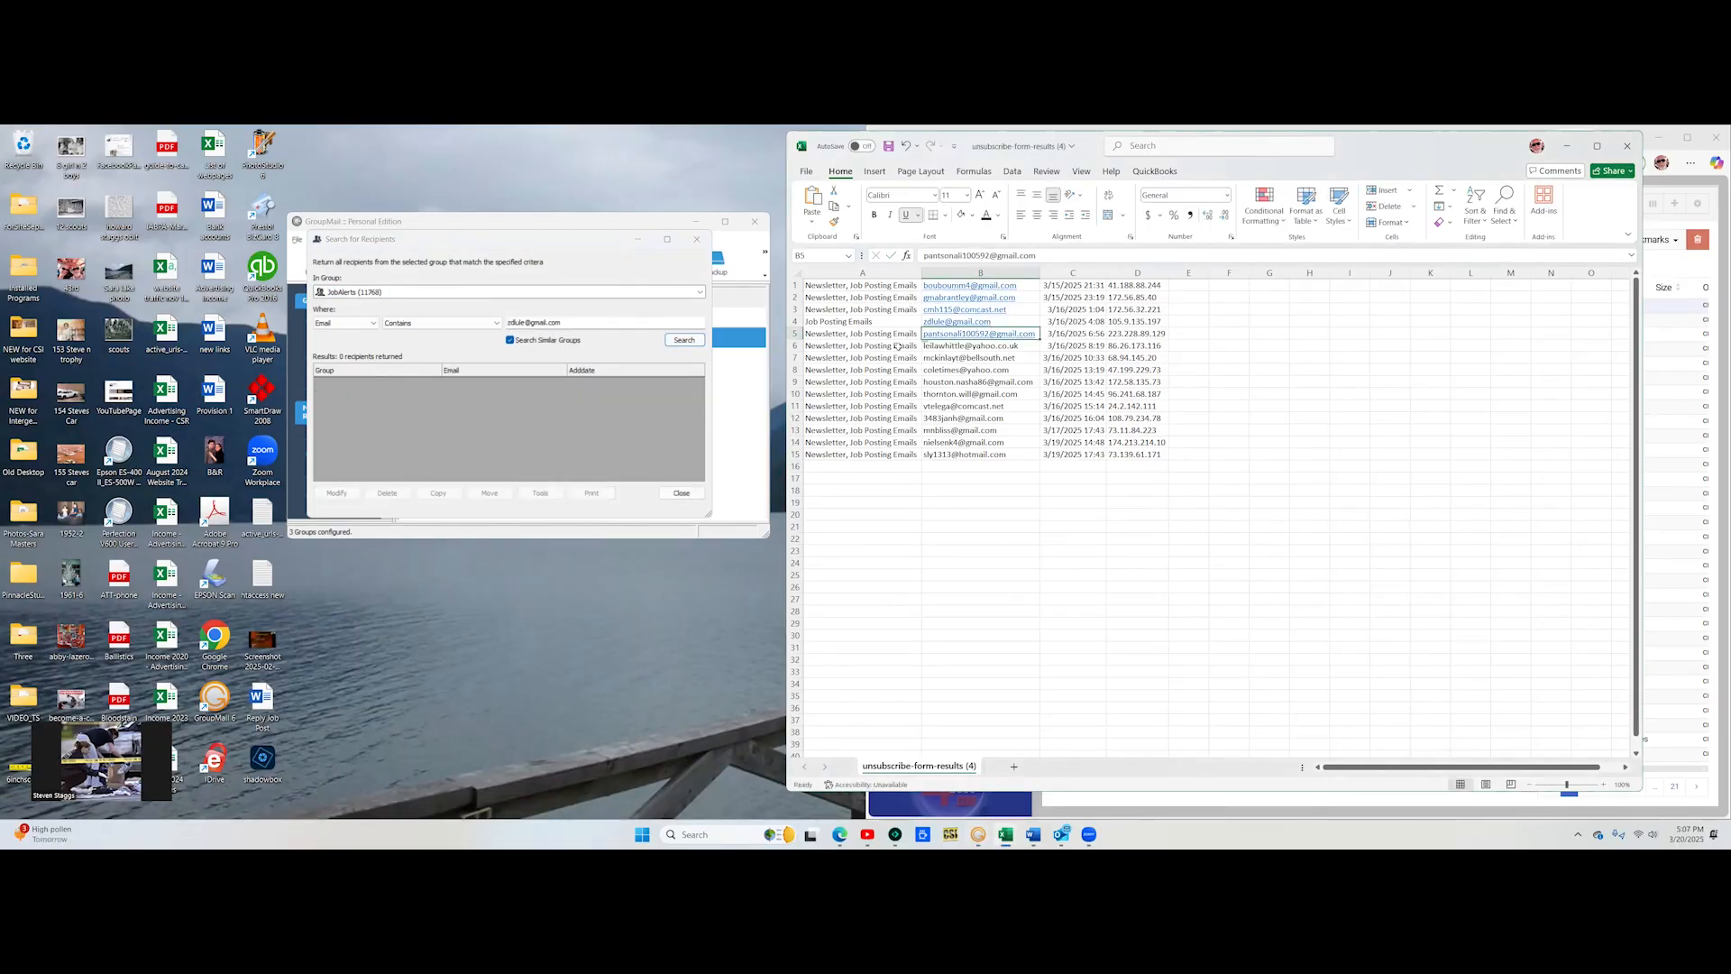
# Step: Search GroupMail for the unsubscriber's e-mail address in B5 and delete the matching recipients from both JobAlerts and Newsletter
pyautogui.moveTo(1039, 256); pyautogui.dragTo(899, 259)
pyautogui.hotkey('ctrl', 'c')
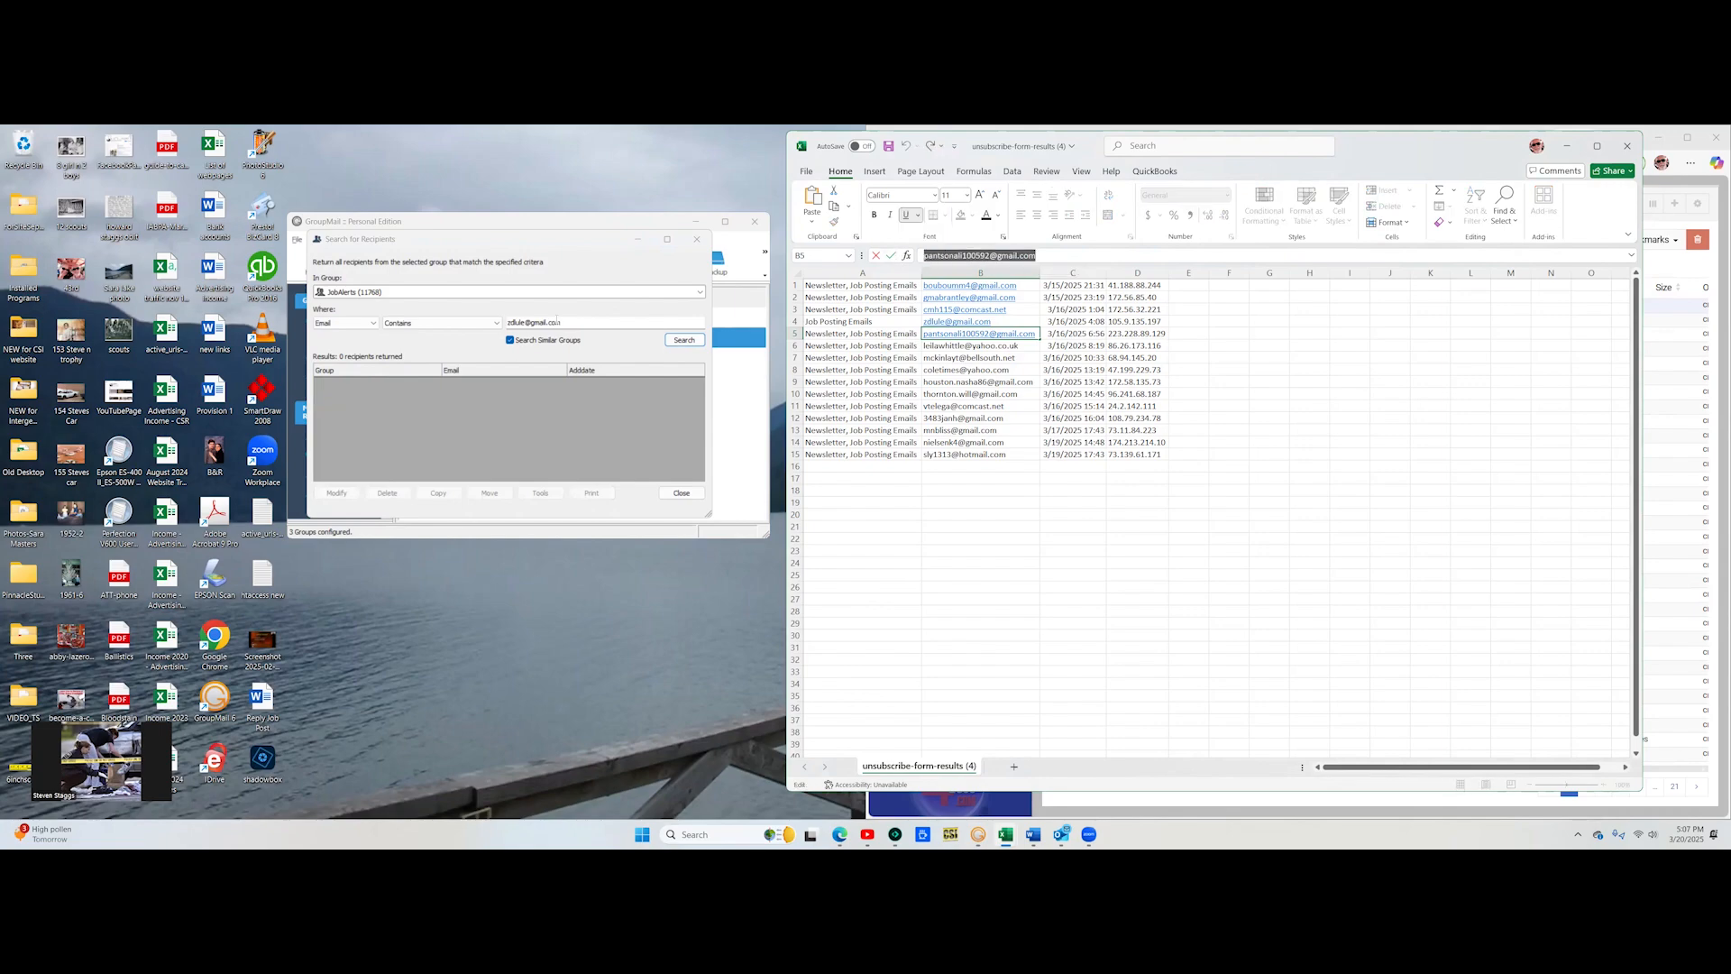
pyautogui.doubleClick(568, 322)
pyautogui.hotkey('ctrl', 'v')
pyautogui.click(684, 340)
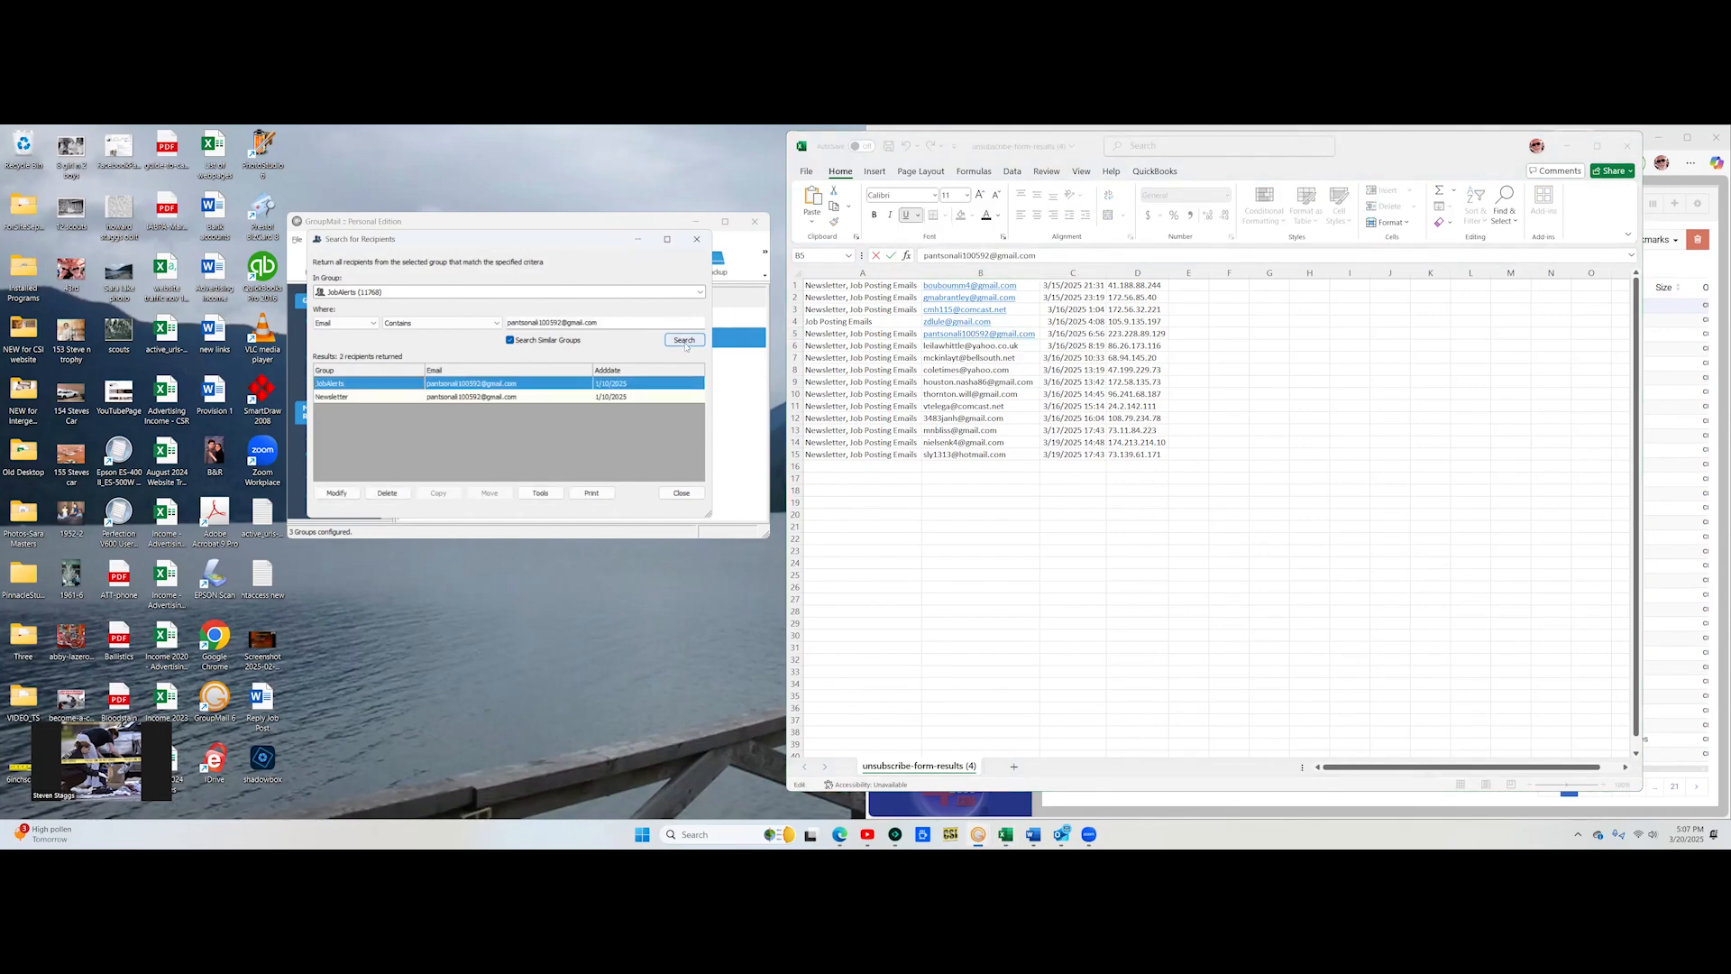
pyautogui.keyDown('shift'); pyautogui.click(364, 398); pyautogui.keyUp('shift')
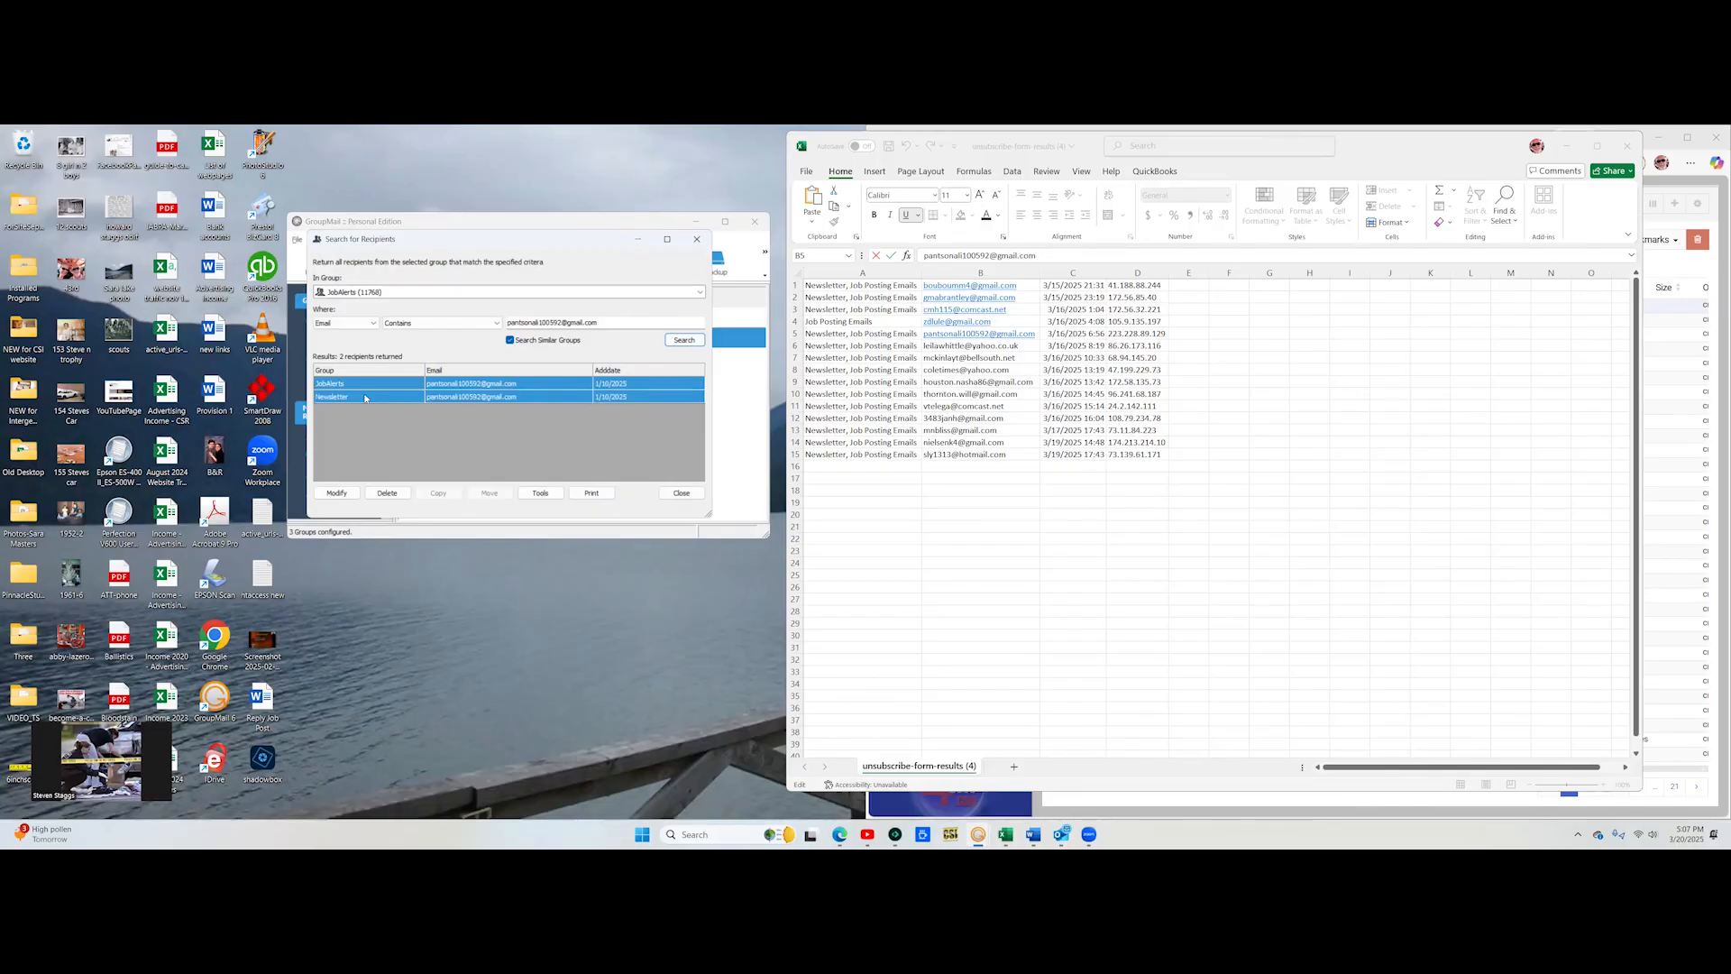
pyautogui.click(387, 492)
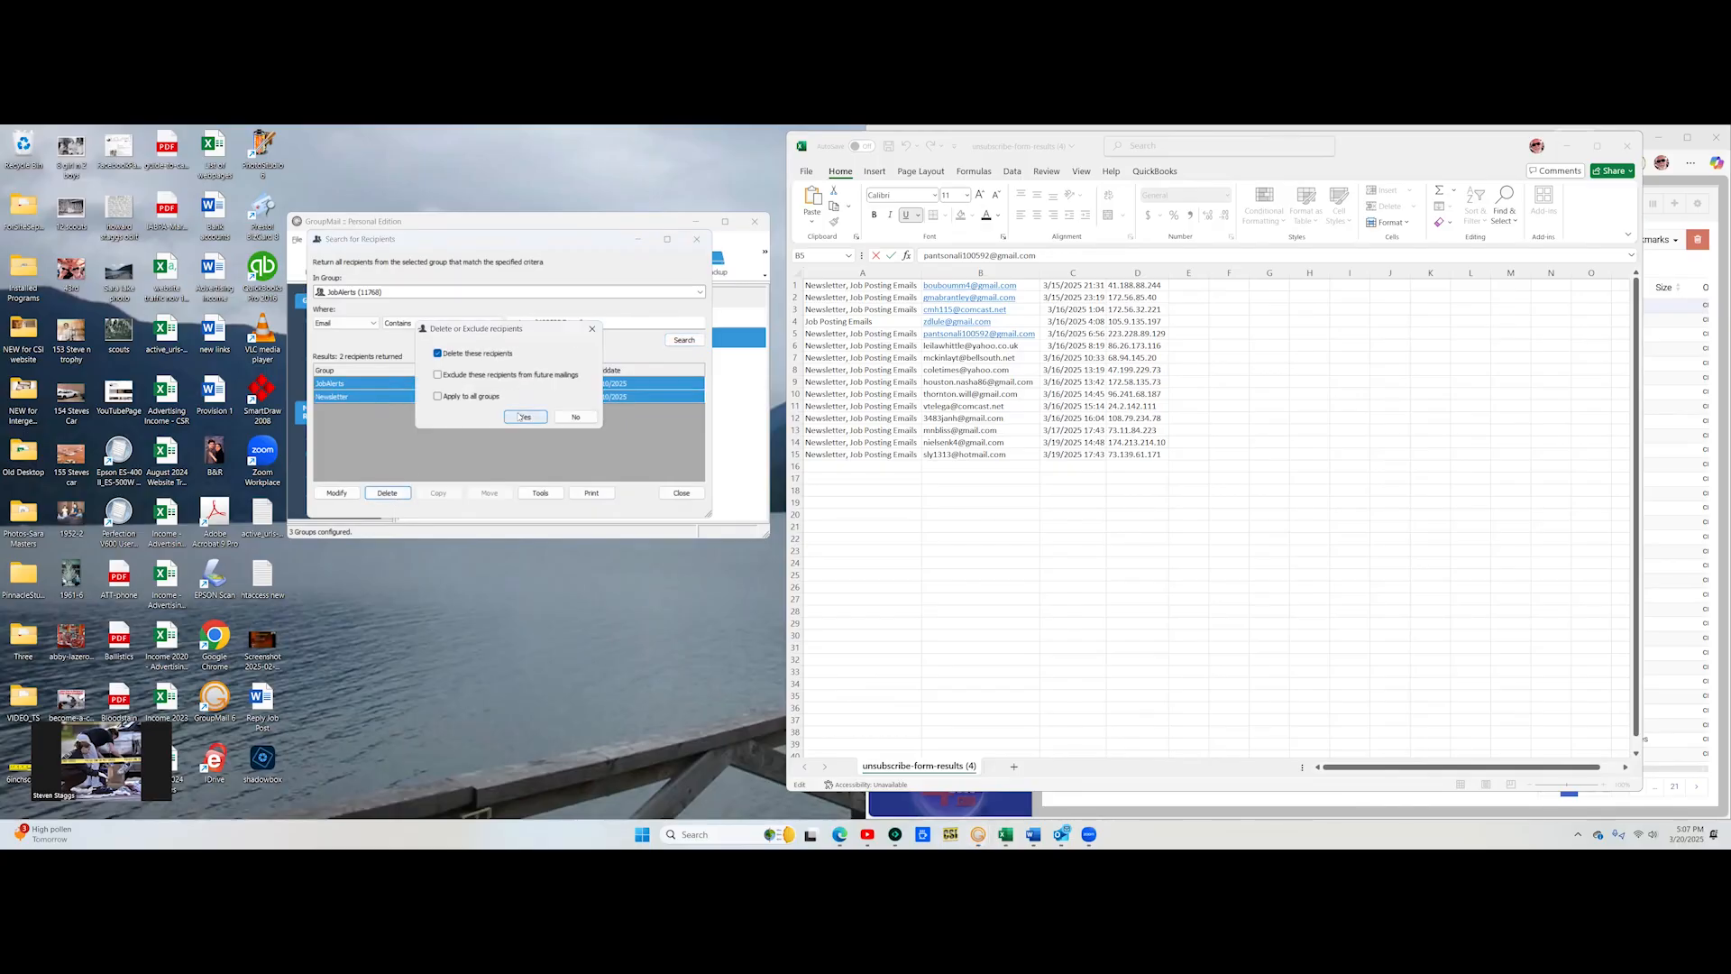
pyautogui.click(523, 416)
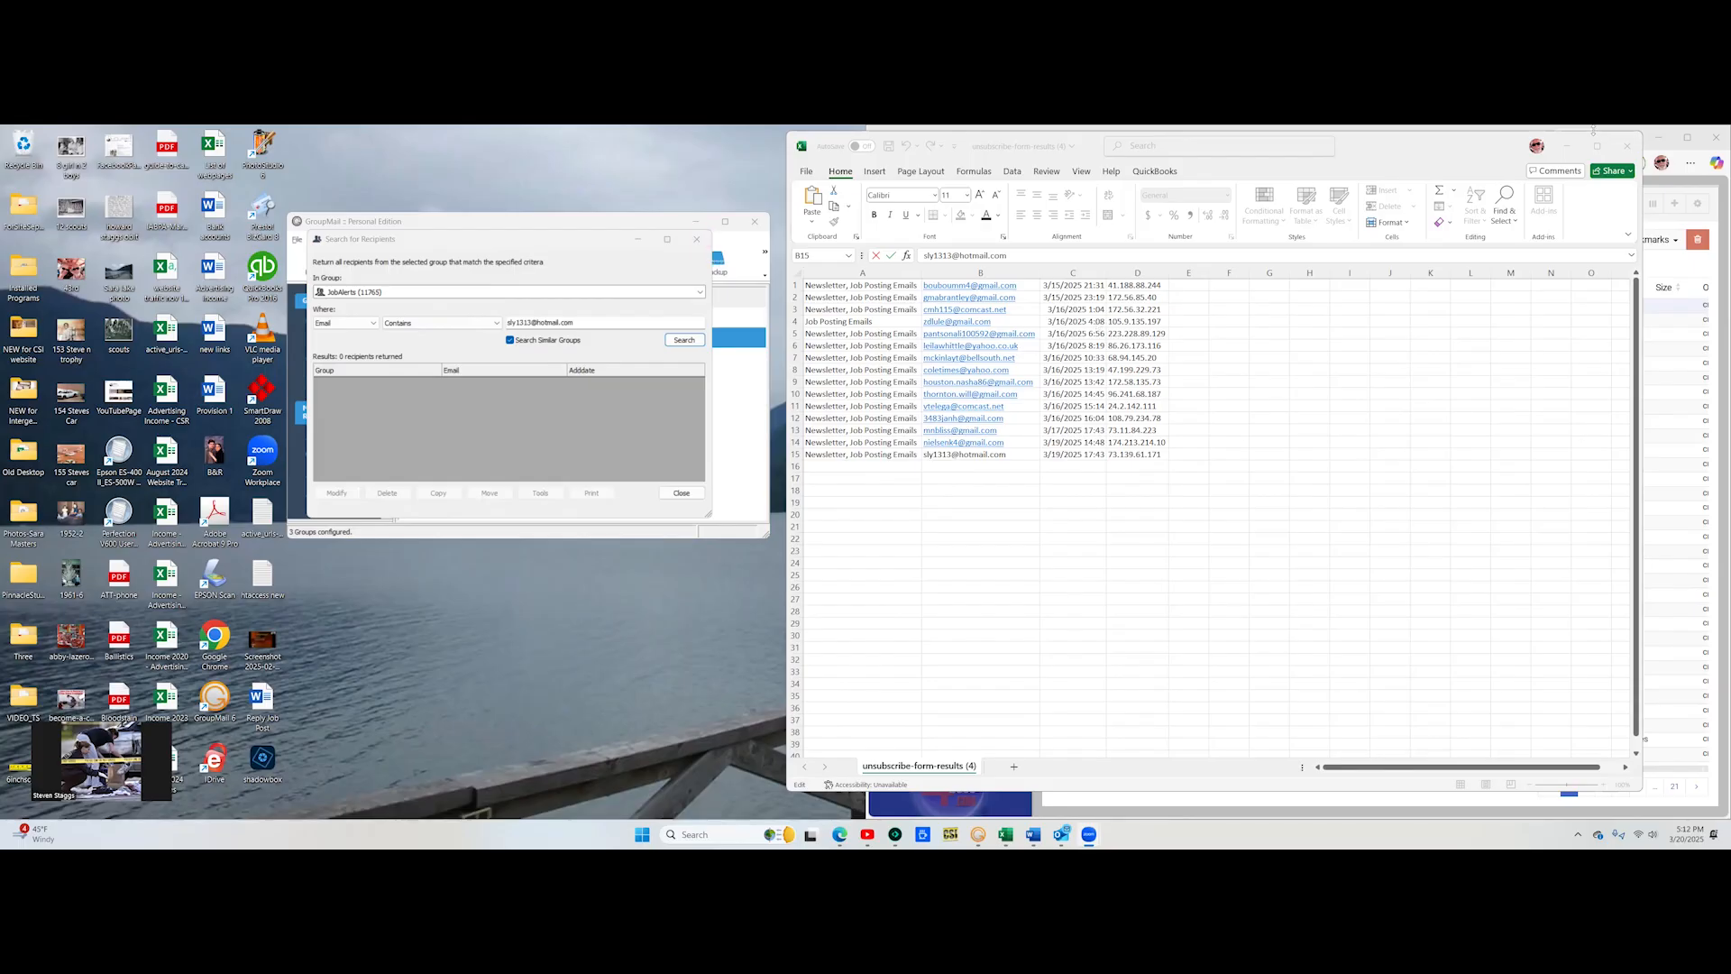
# Step: Close the unsubscribe workbook, GroupMail's recipient search and the File Manager page in the browser
pyautogui.click(1627, 146)
pyautogui.click(699, 239)
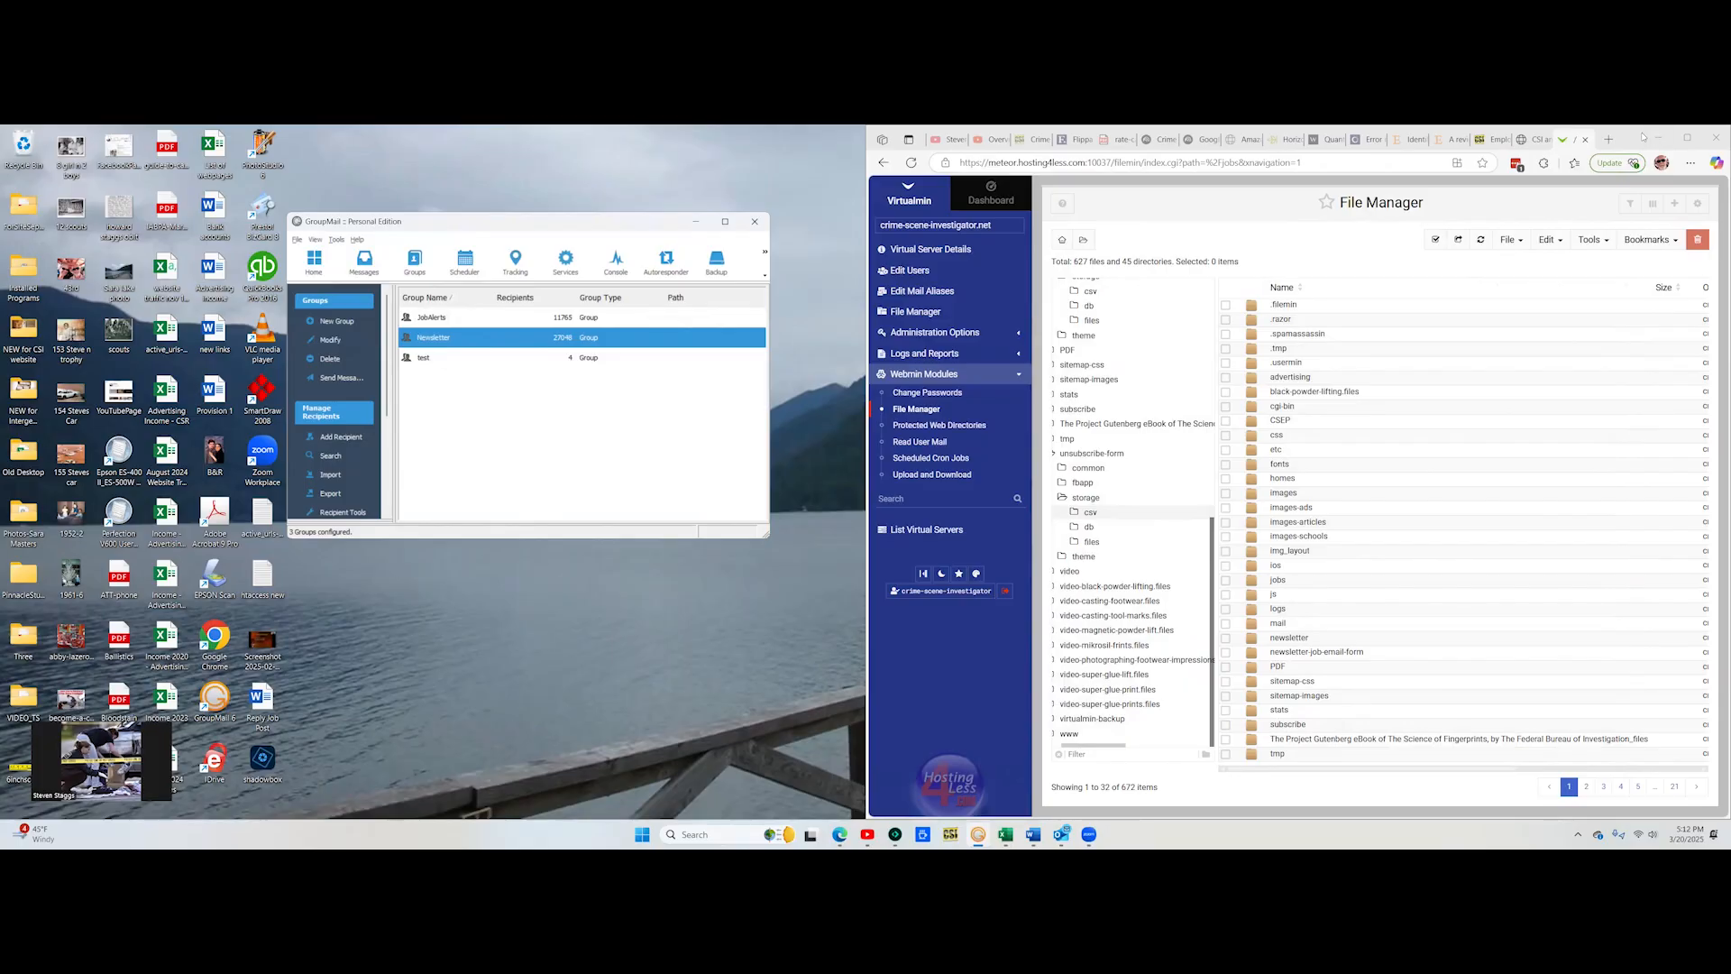
pyautogui.click(1585, 140)
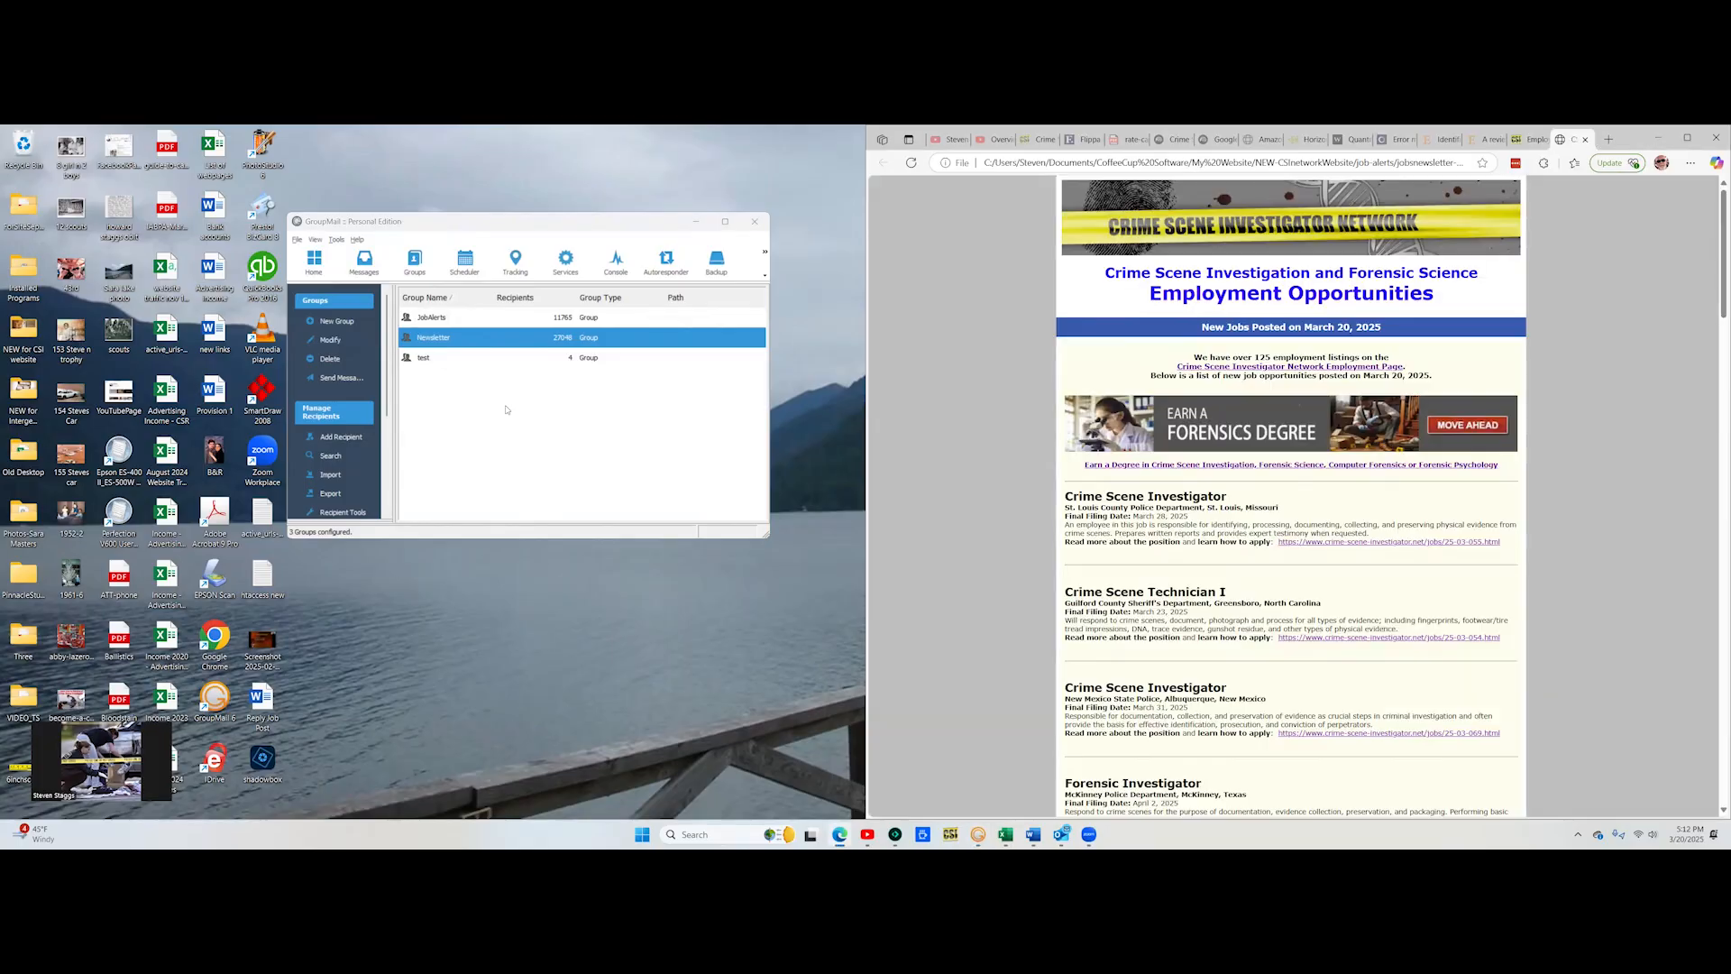
# Step: Change the Crime Scene Investigator Network account's Email address and Reply-to address to the job posting alerts address, and save the account
pyautogui.click(338, 240)
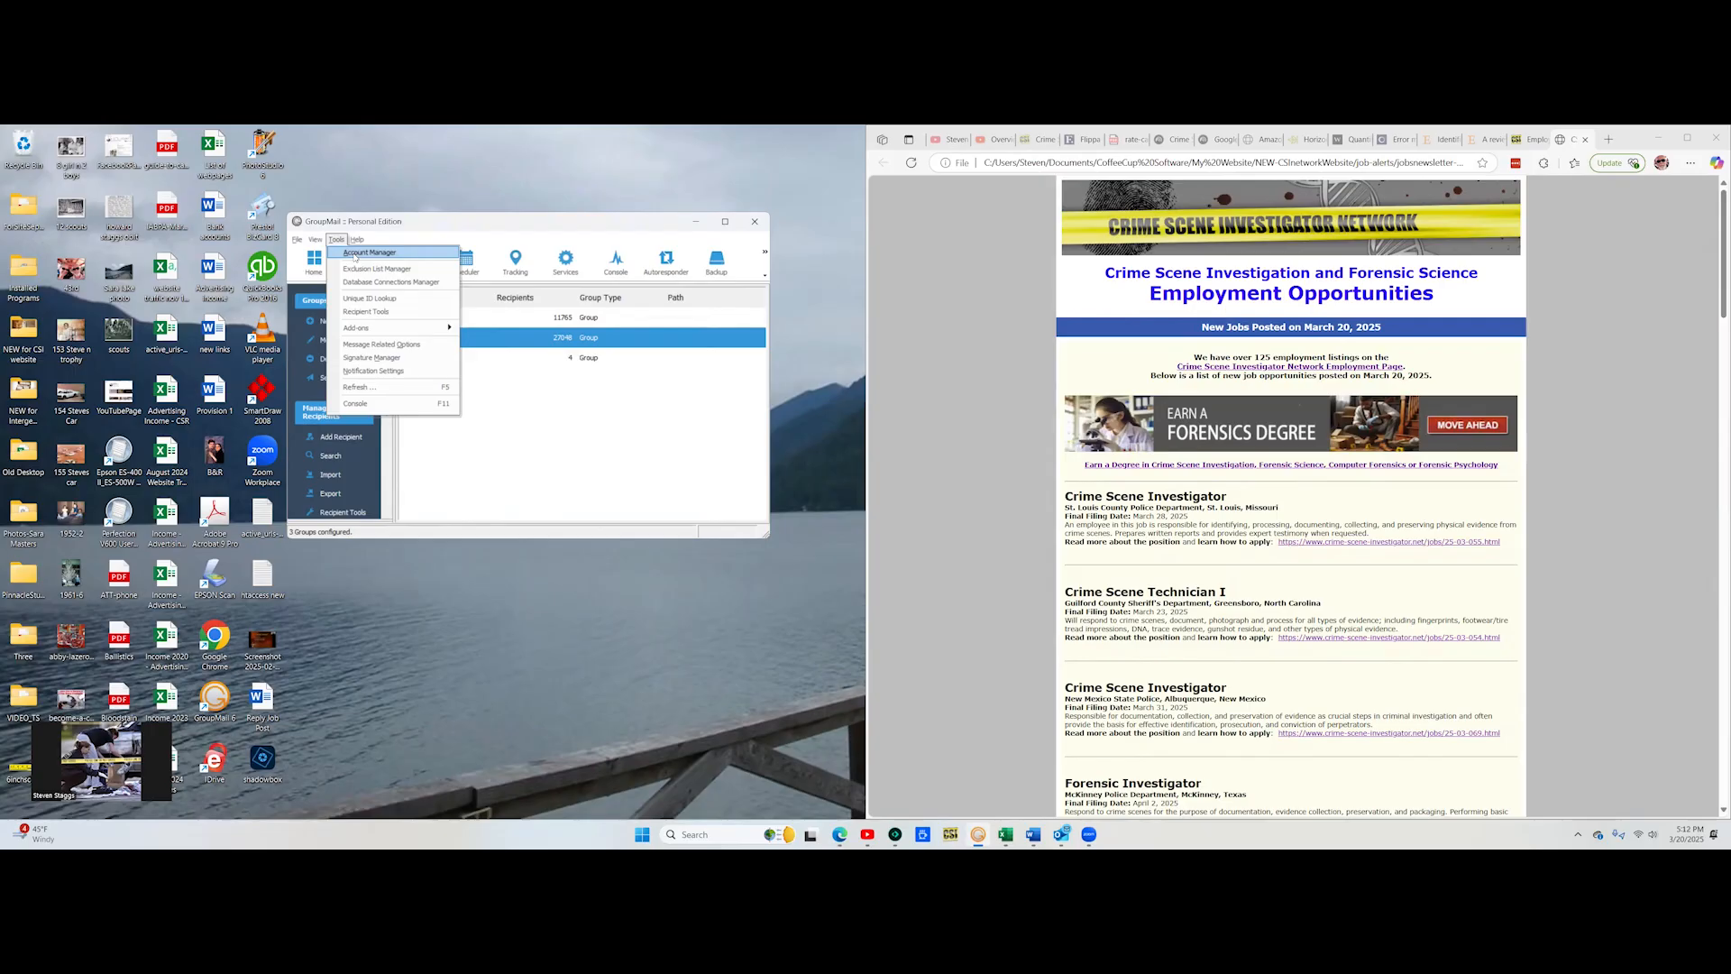
pyautogui.click(355, 254)
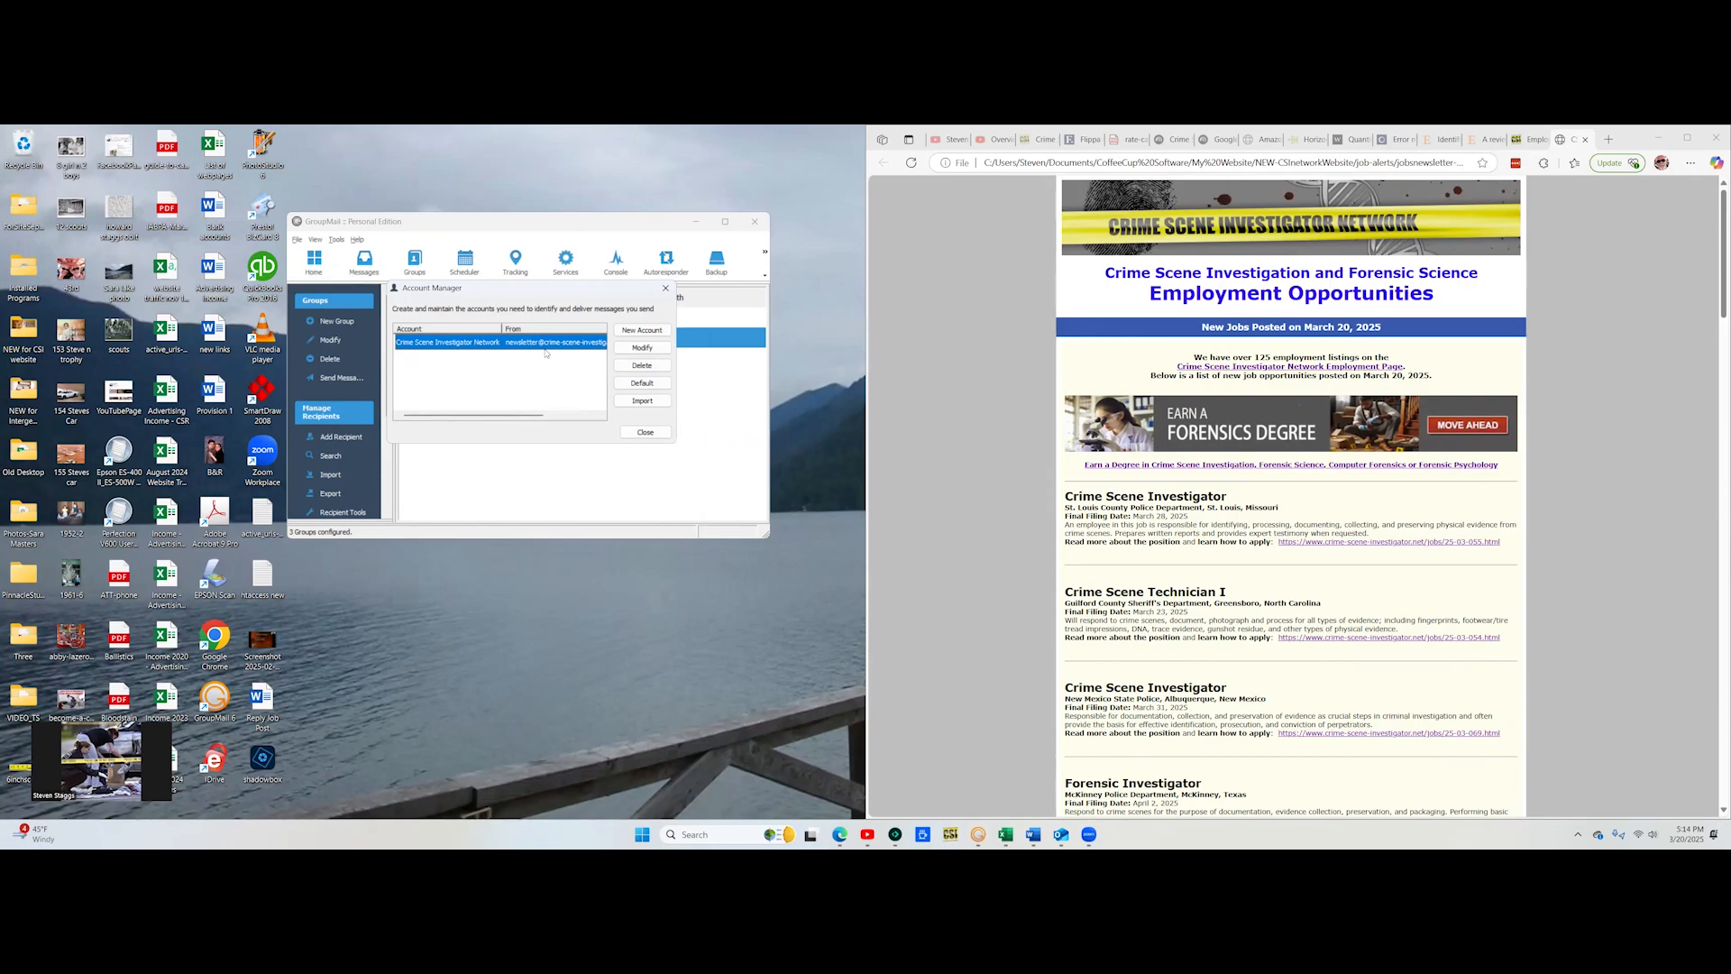
pyautogui.click(640, 348)
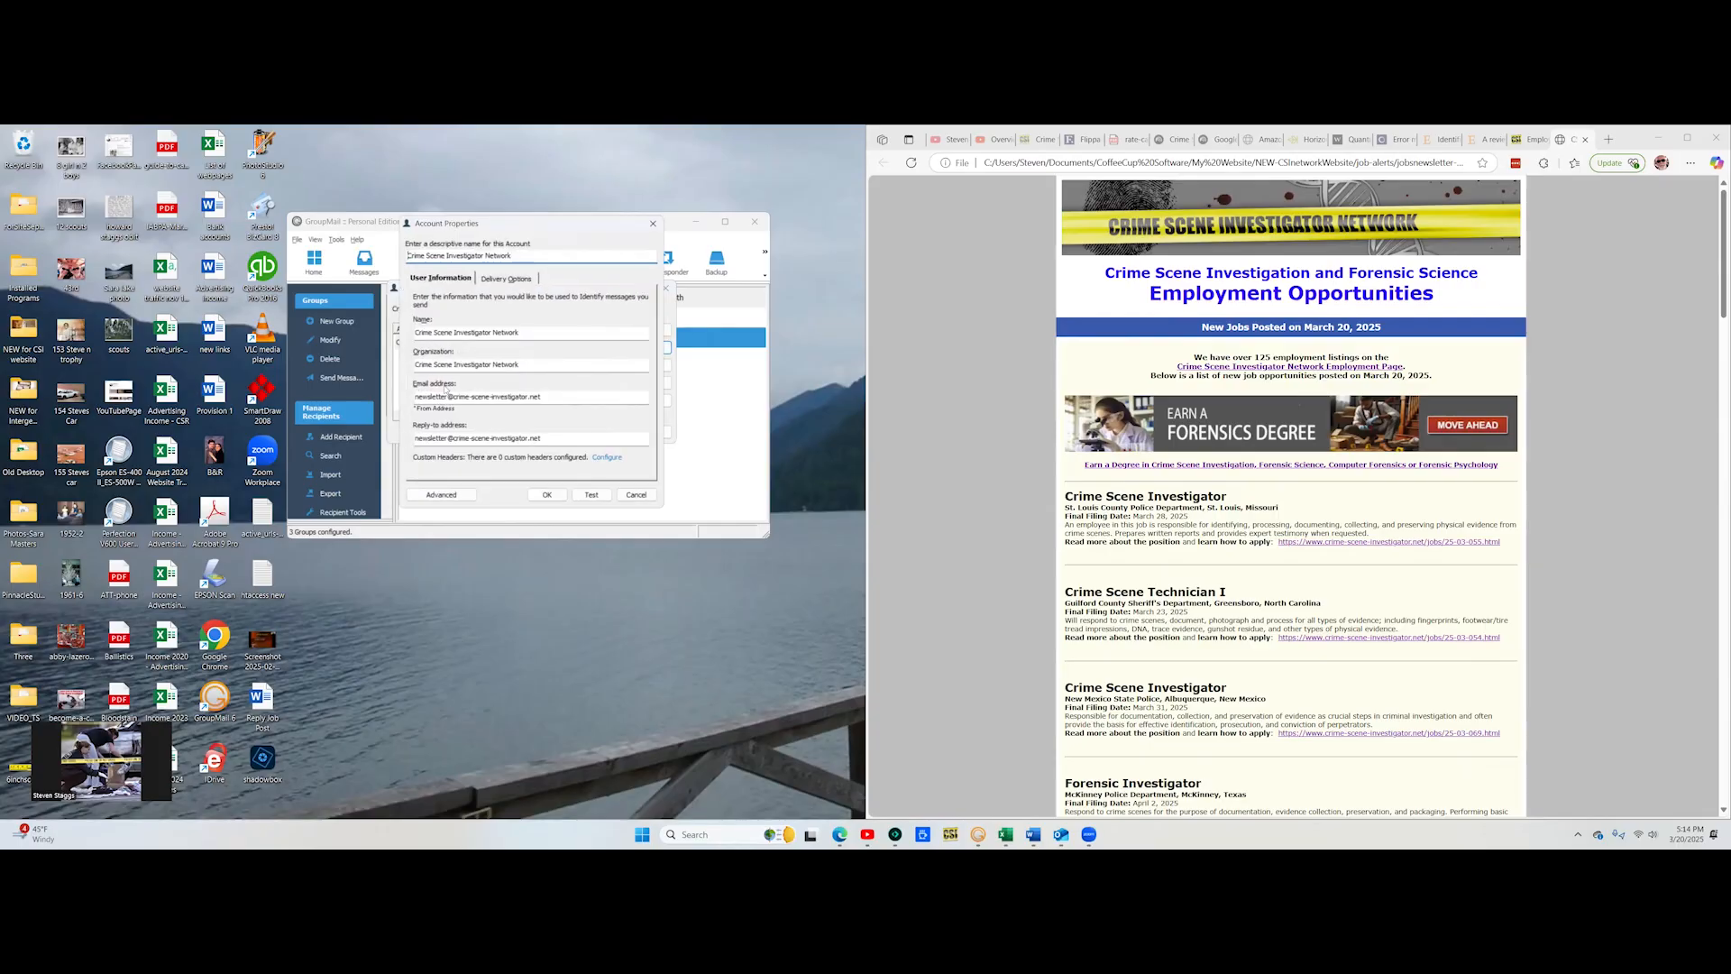
pyautogui.moveTo(415, 397); pyautogui.dragTo(546, 397)
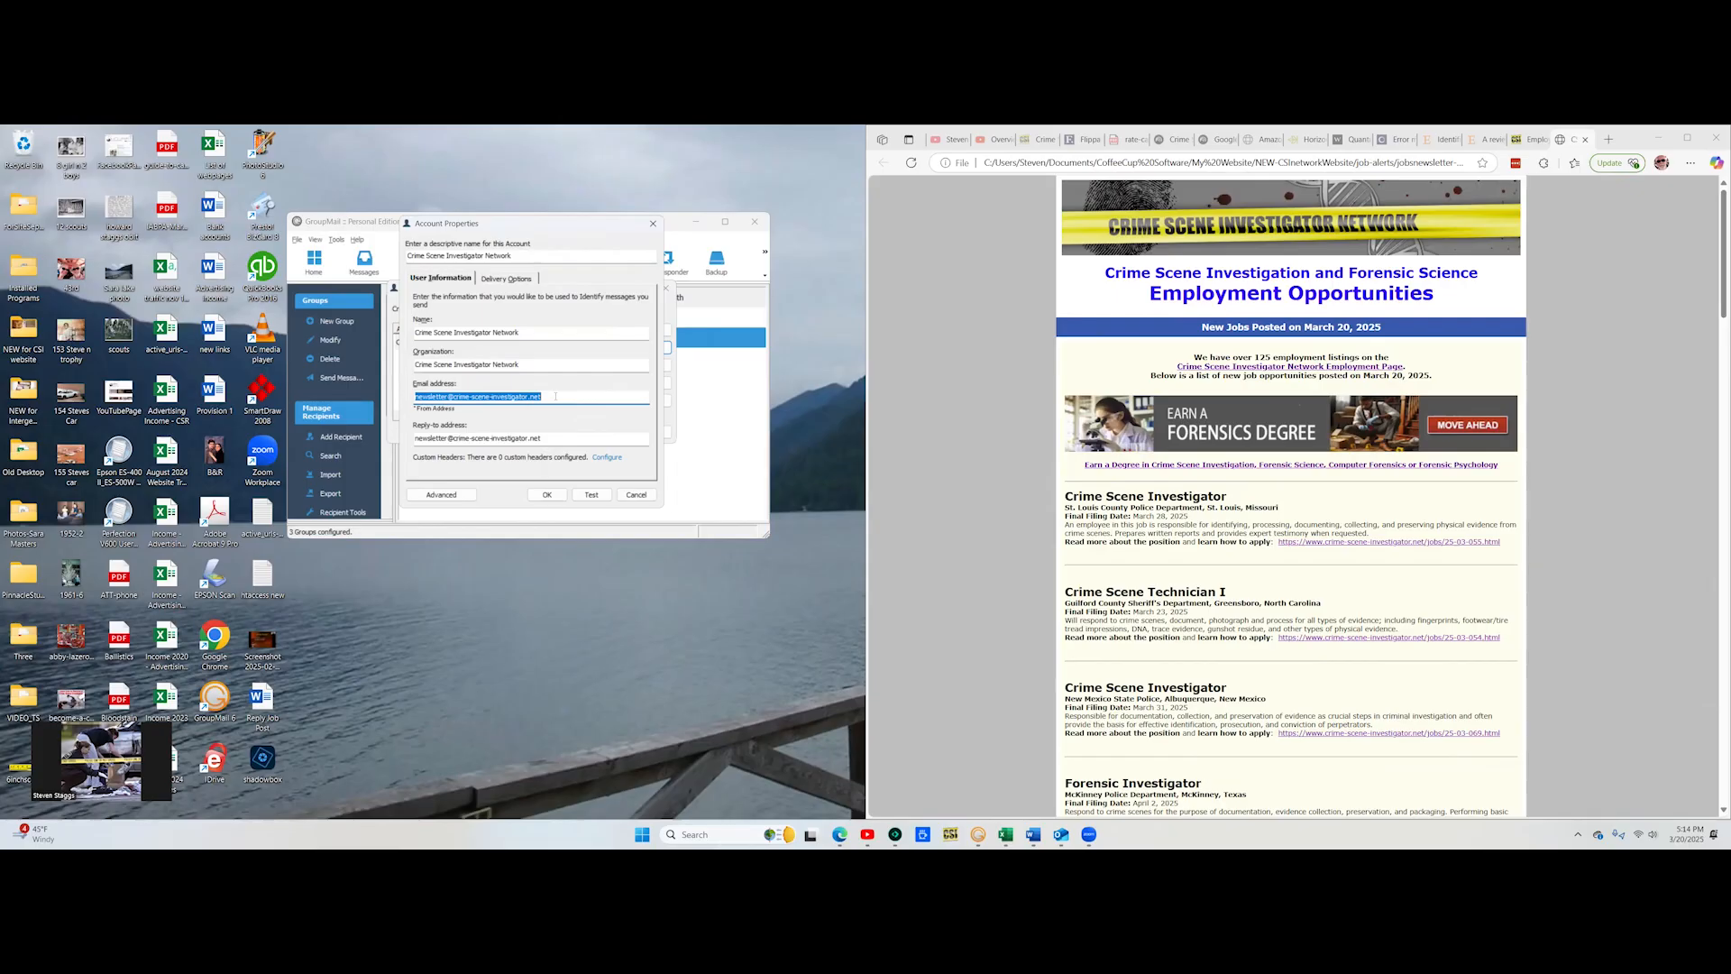
pyautogui.hotkey('ctrl', 'v')
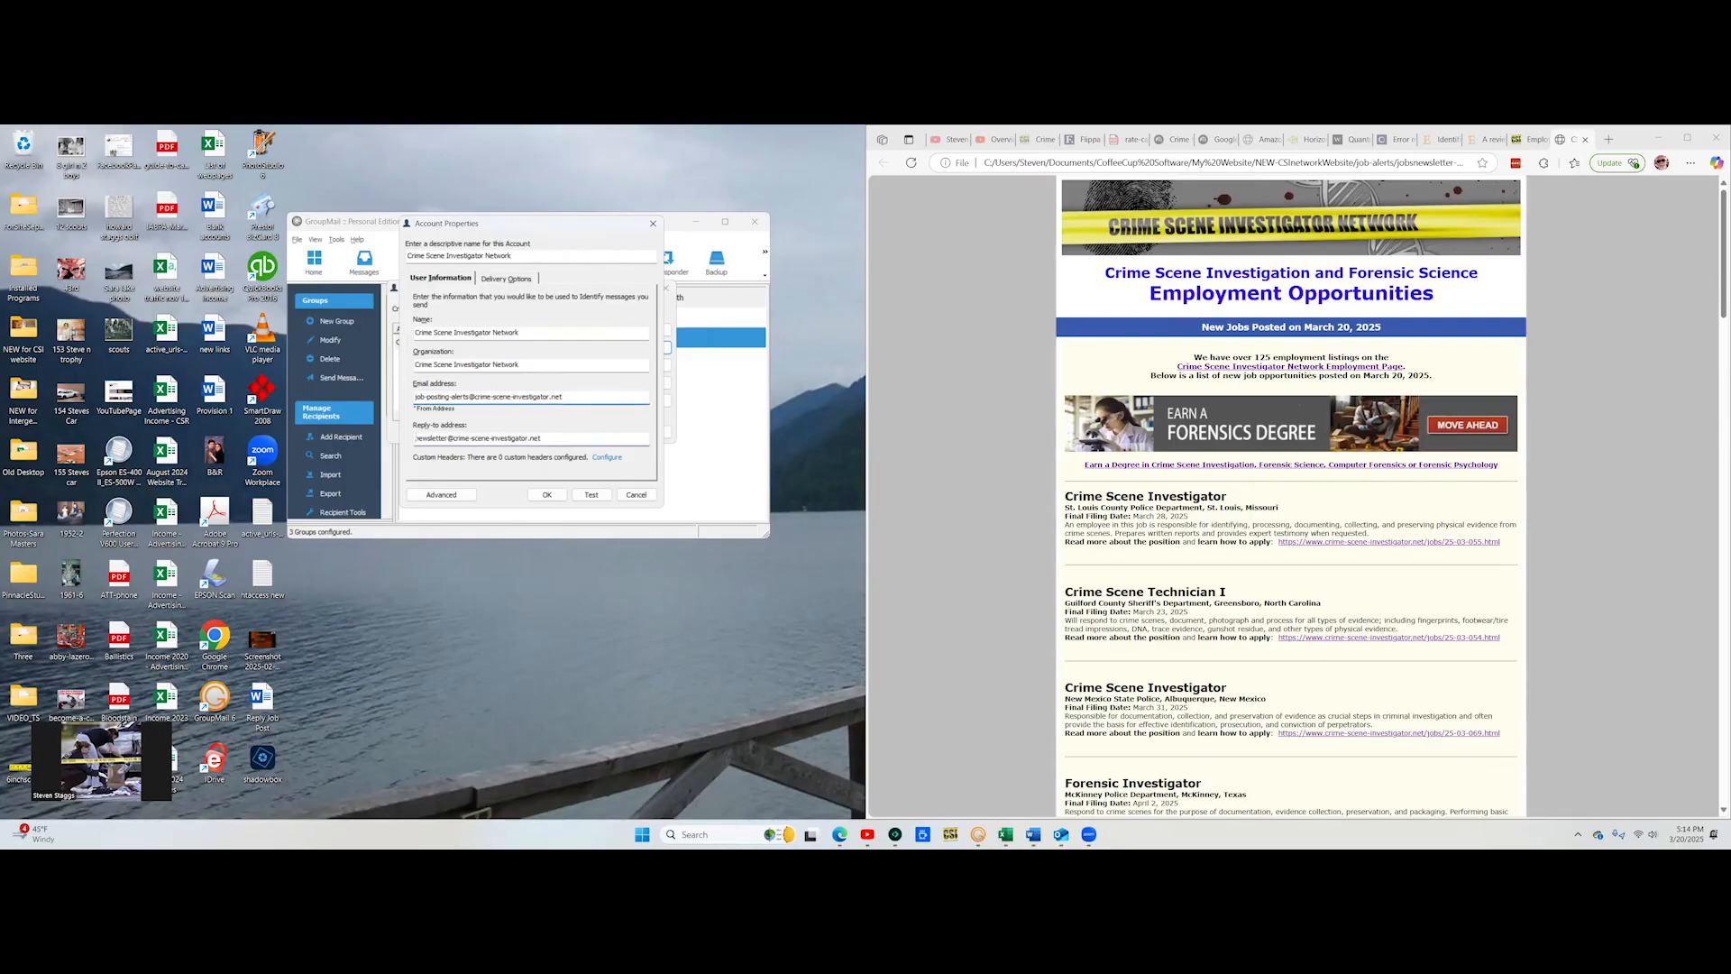
pyautogui.moveTo(415, 438); pyautogui.dragTo(567, 440)
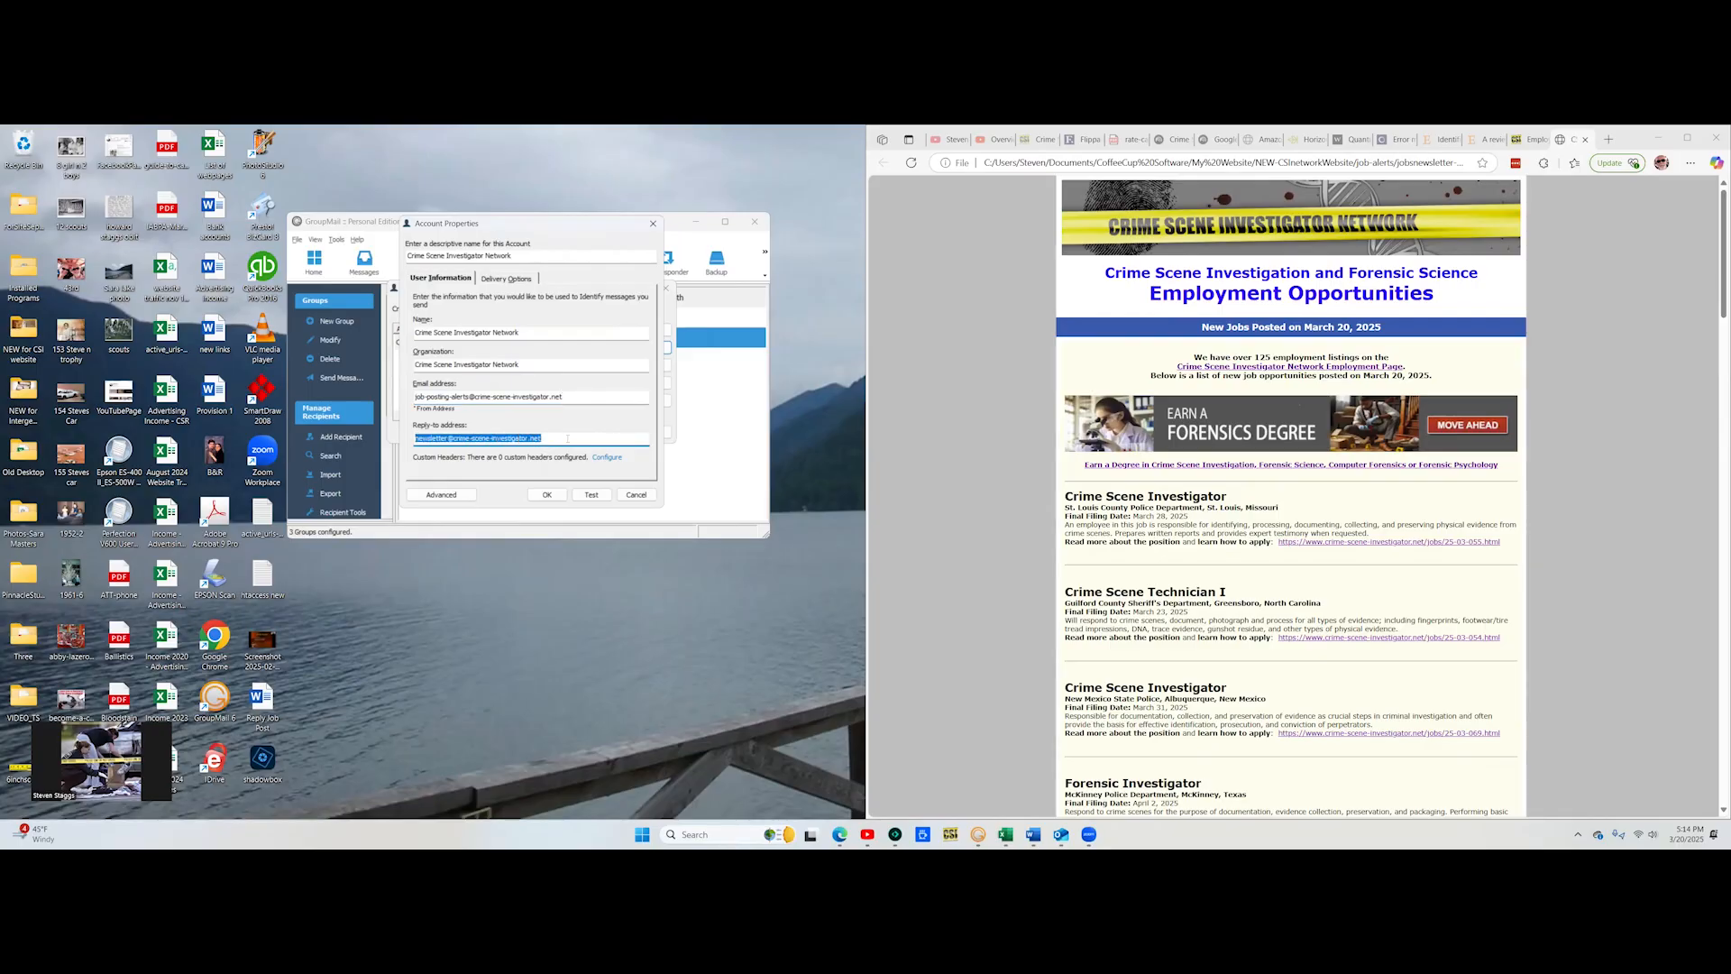
pyautogui.hotkey('ctrl', 'v')
pyautogui.click(555, 496)
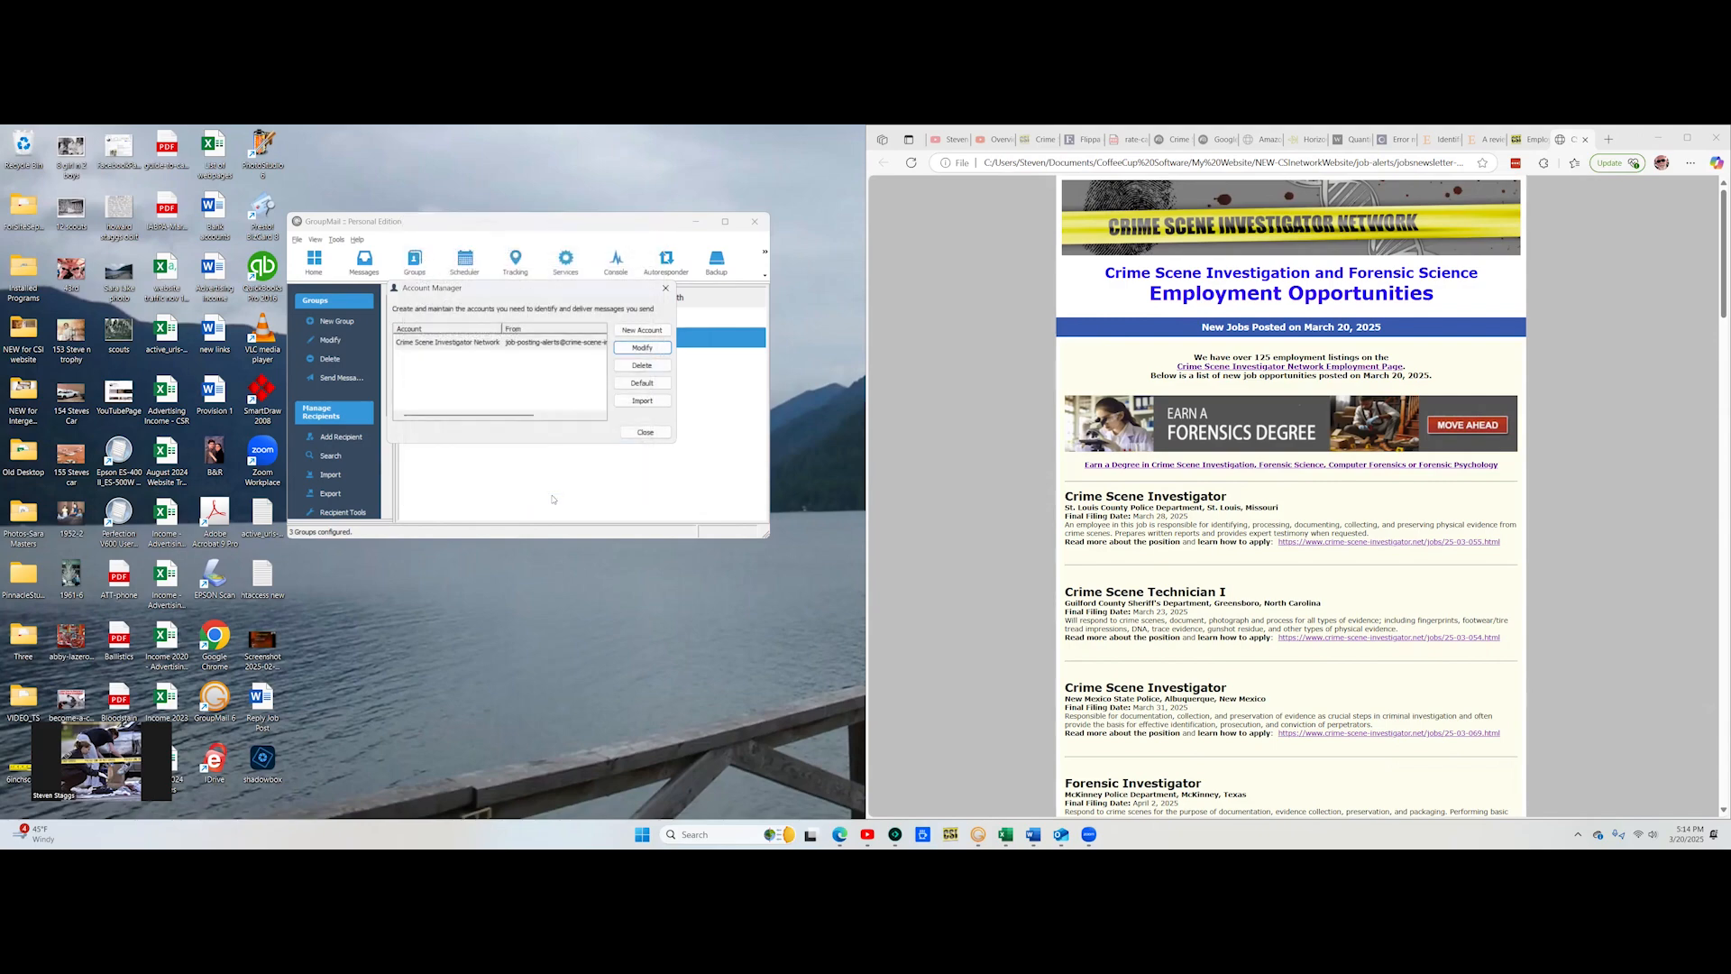
pyautogui.click(665, 287)
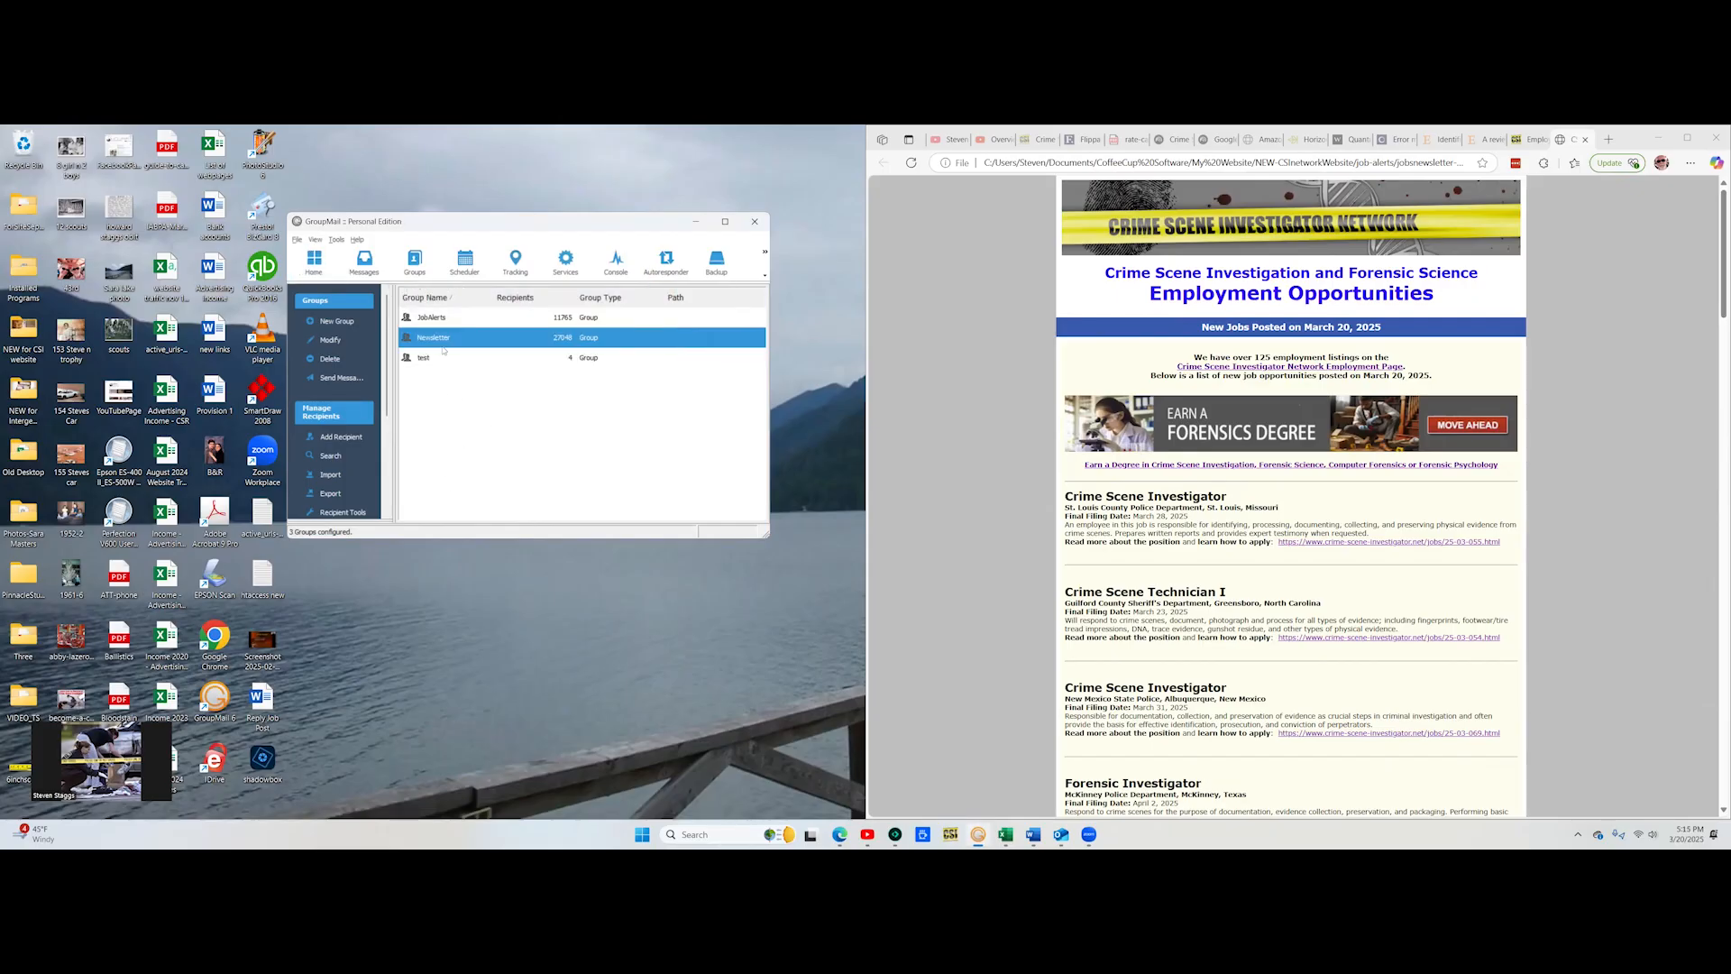
# Step: Create a new message in GroupMail addressed to the JobAlerts group
pyautogui.click(364, 265)
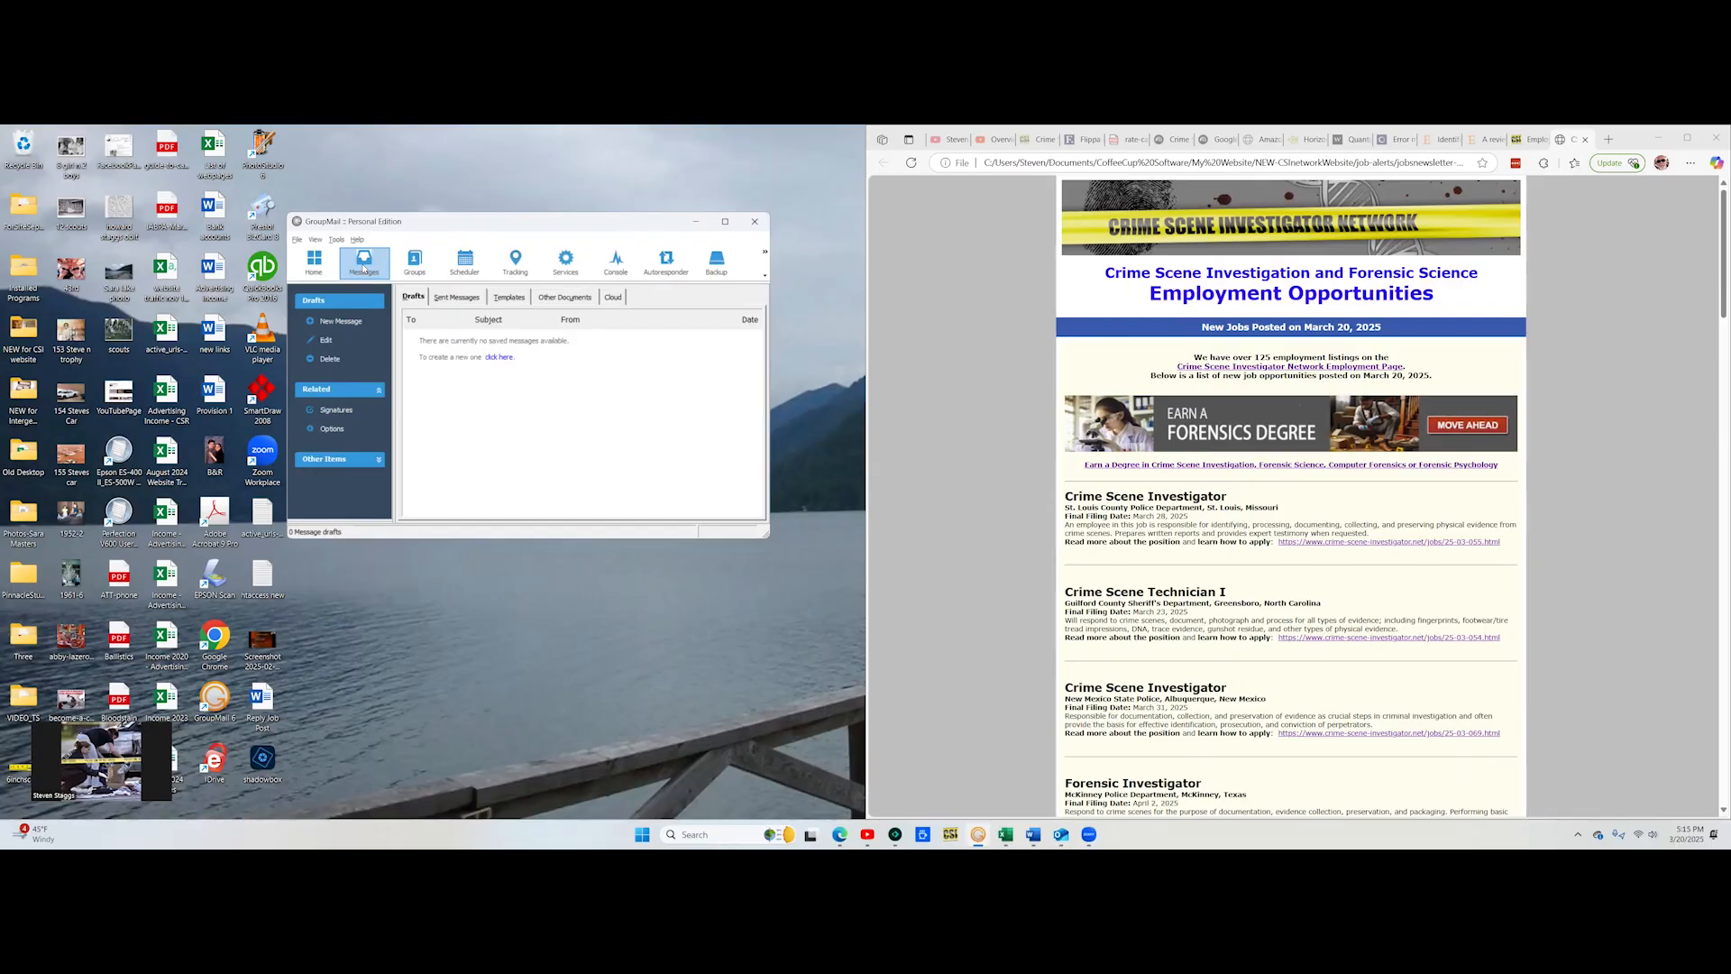
pyautogui.click(350, 325)
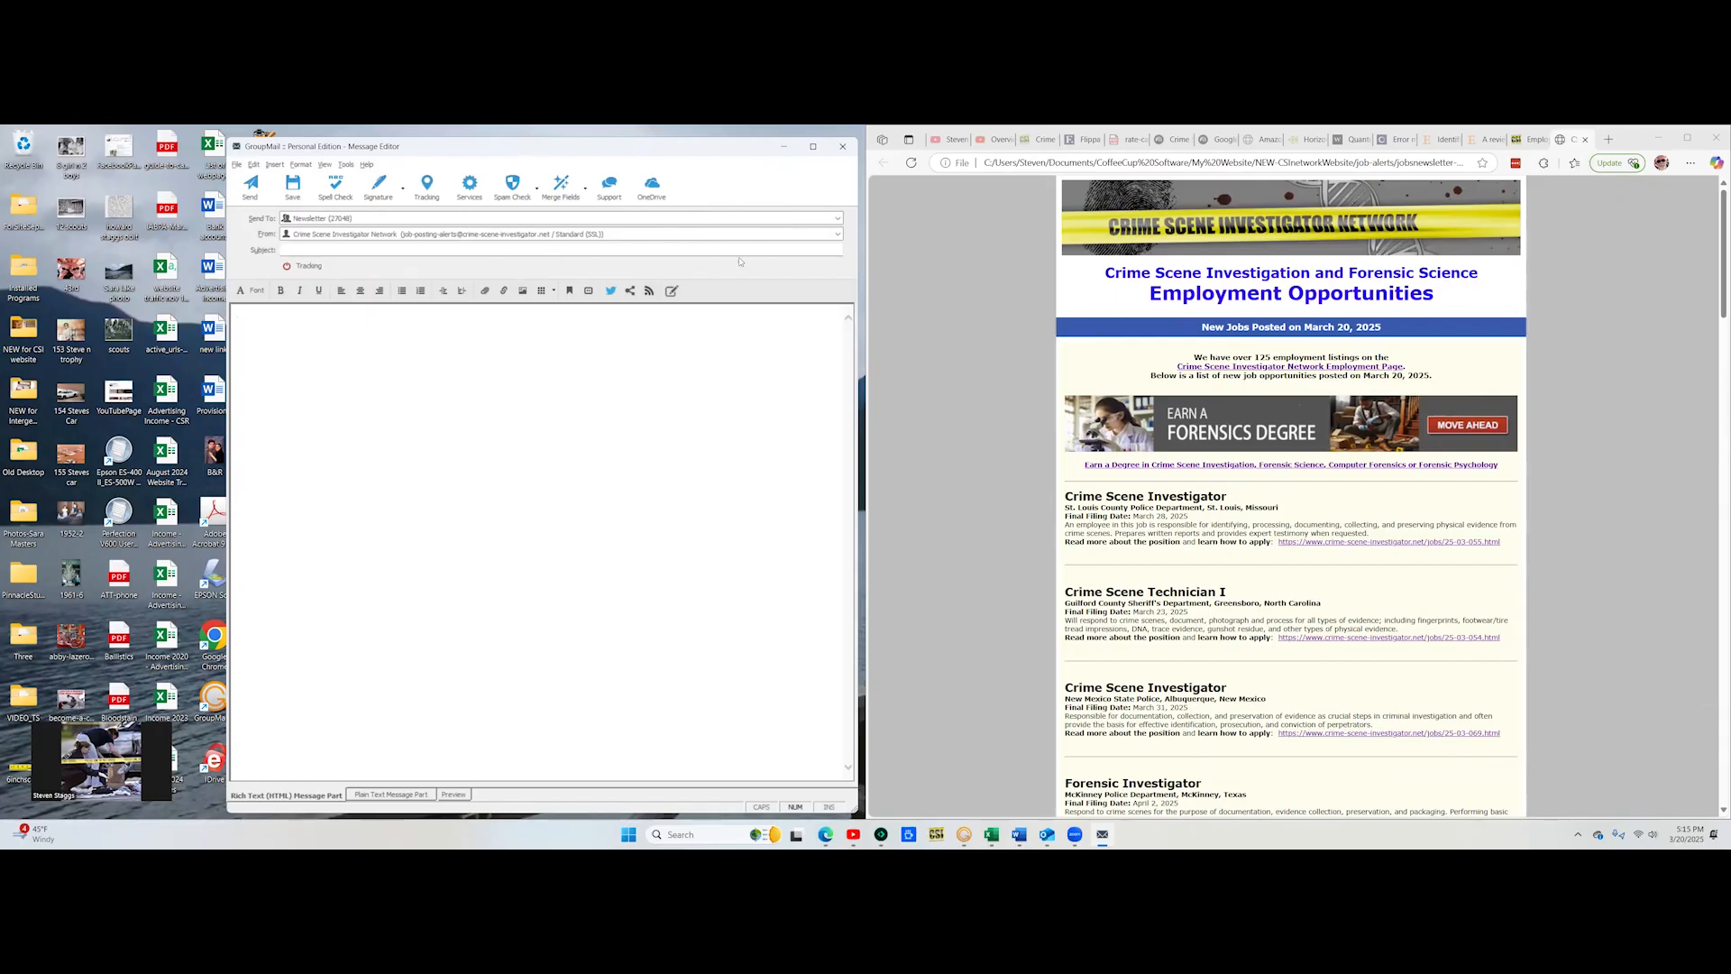
pyautogui.click(838, 218)
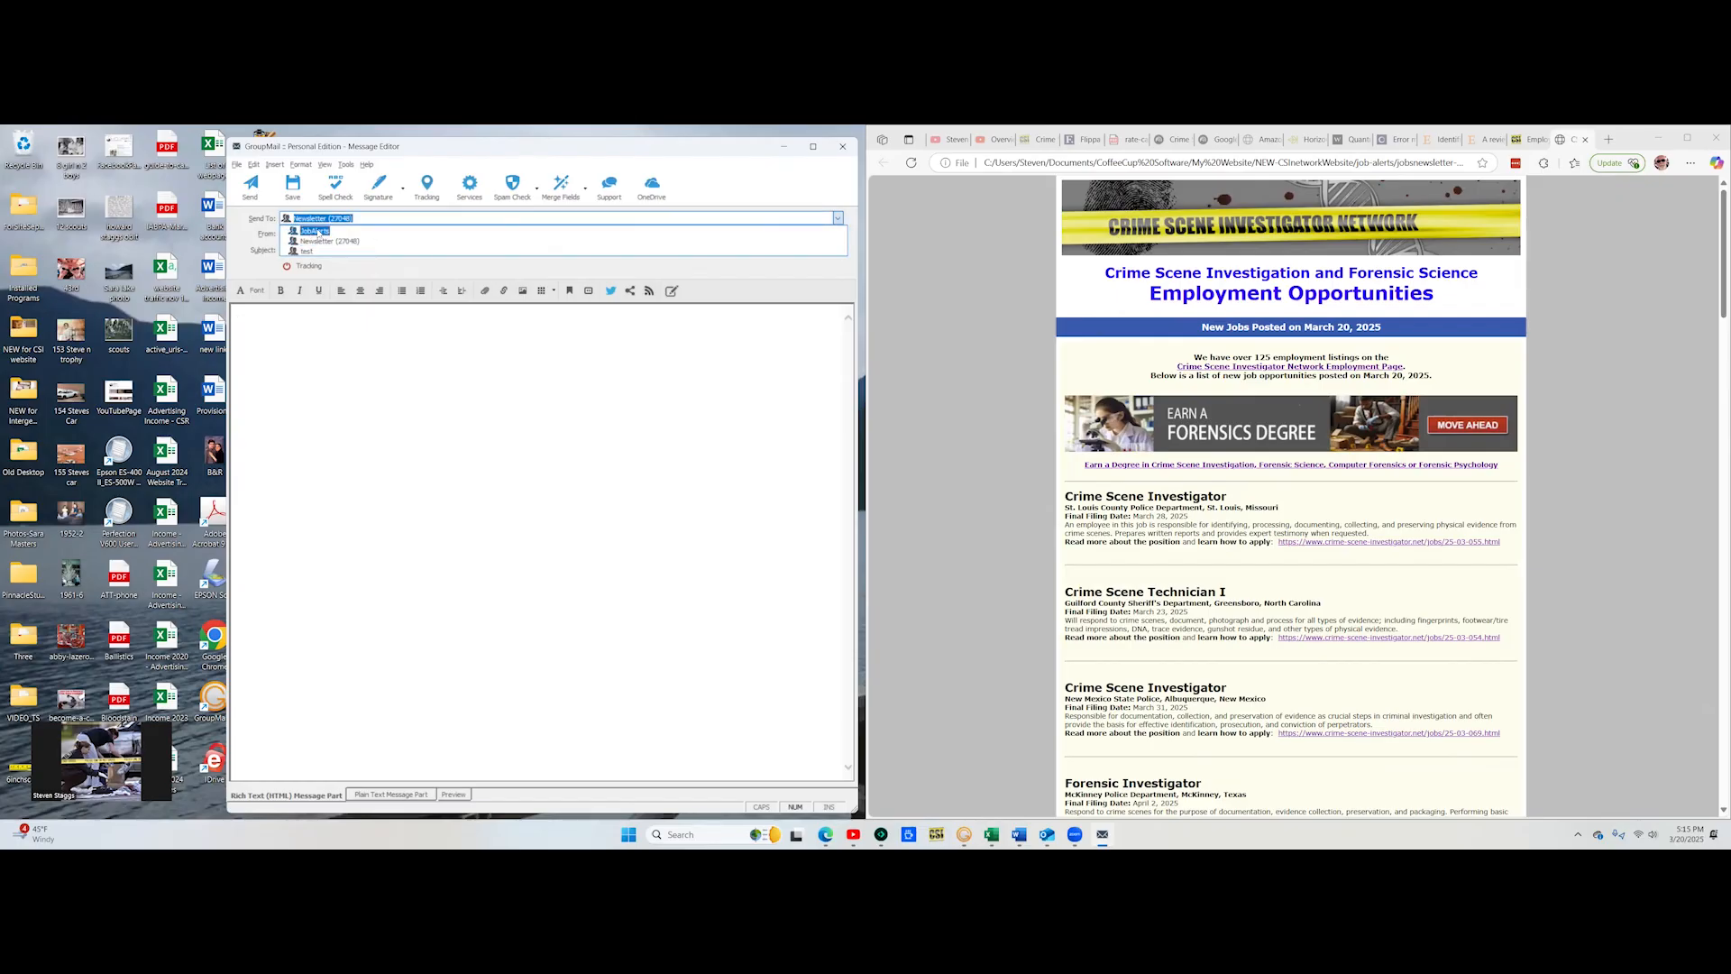
pyautogui.click(314, 231)
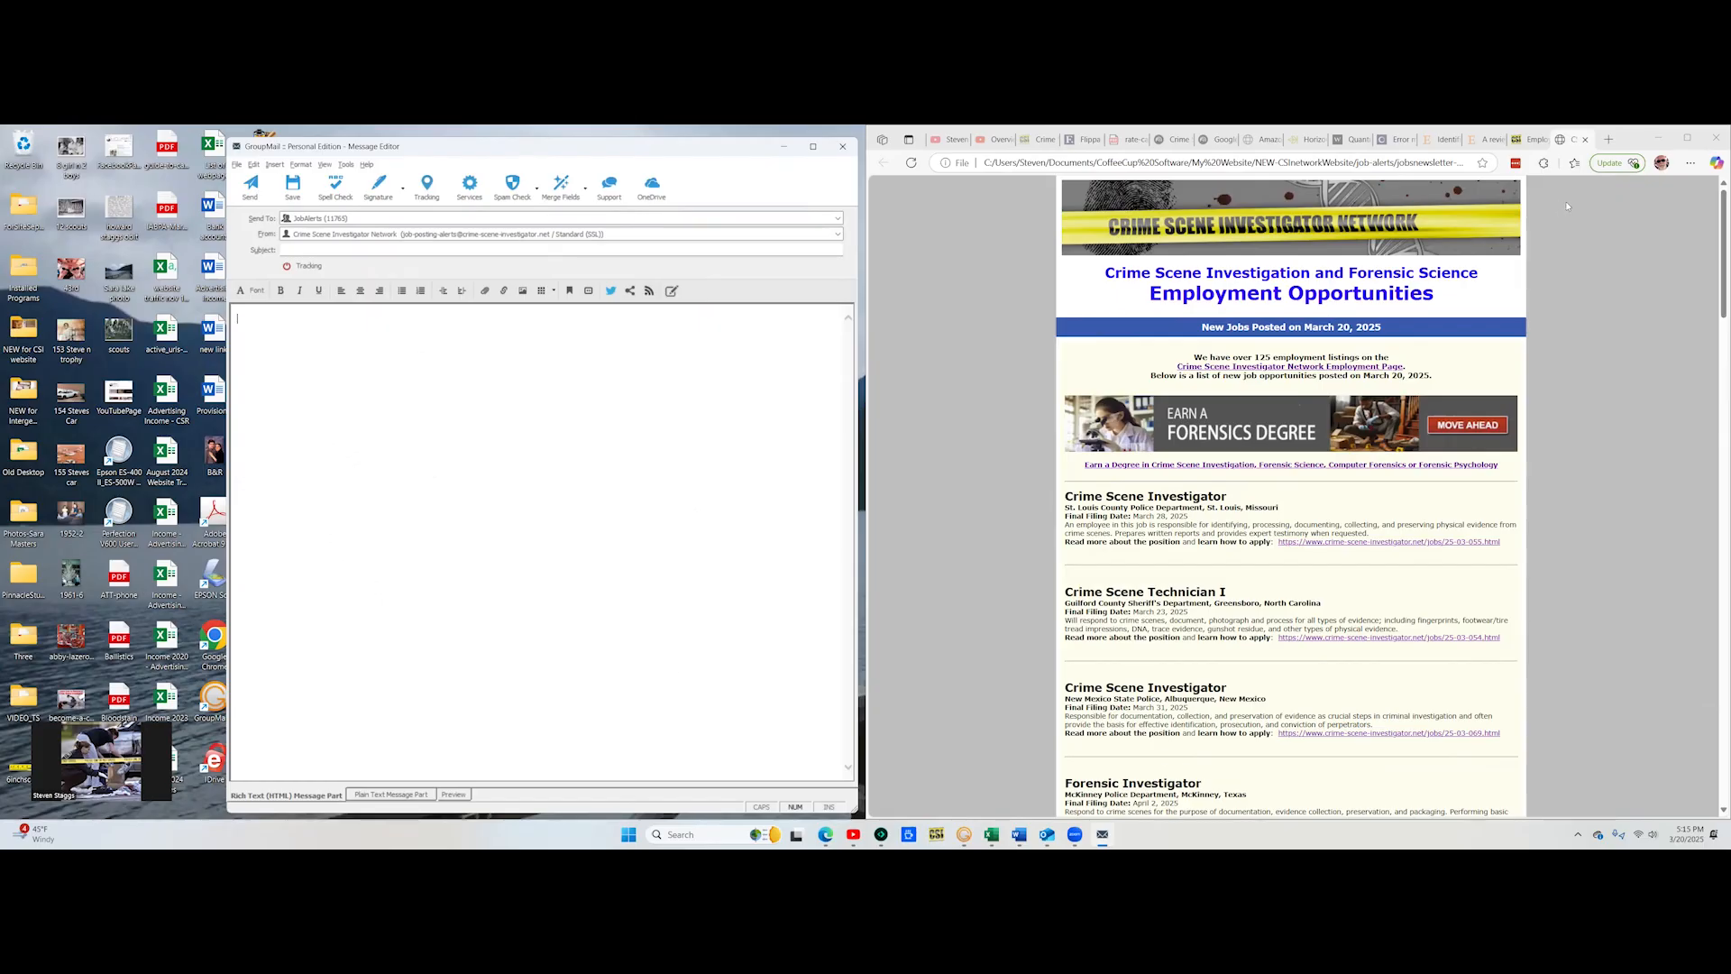
# Step: Switch to the CoffeeCup HTML Editor holding the job newsletter's source code and close it
pyautogui.hotkey('alt', 'Tab')
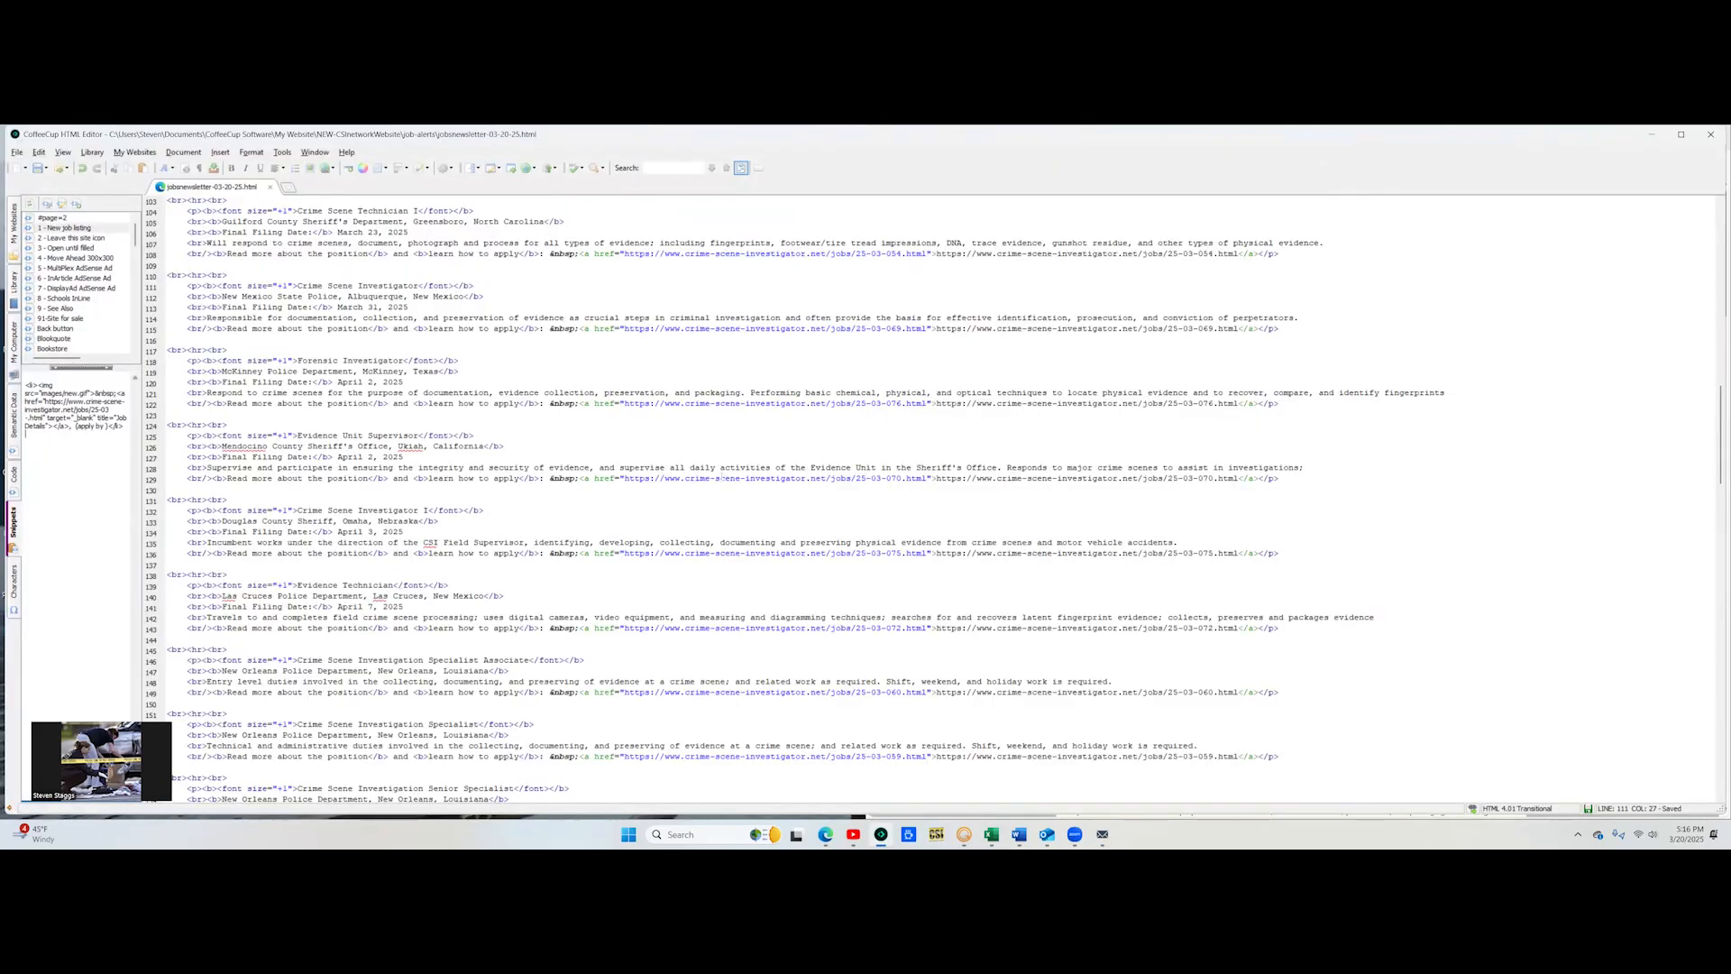
pyautogui.hotkey('alt', 'Tab')
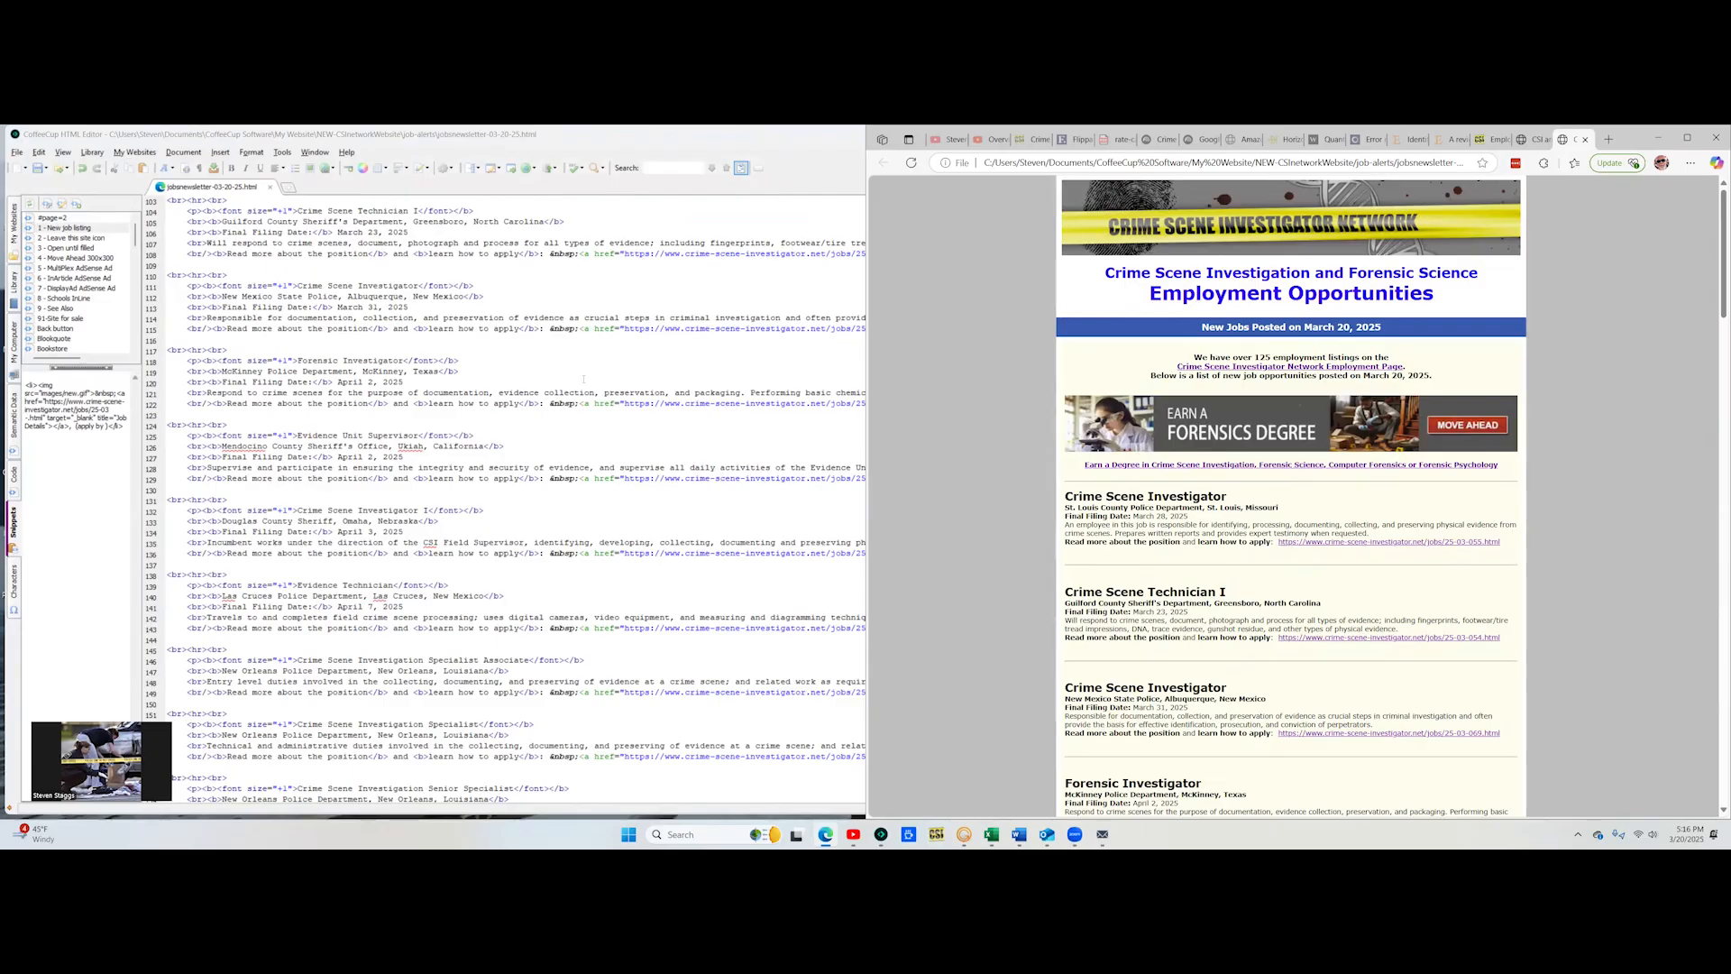
pyautogui.click(800, 172)
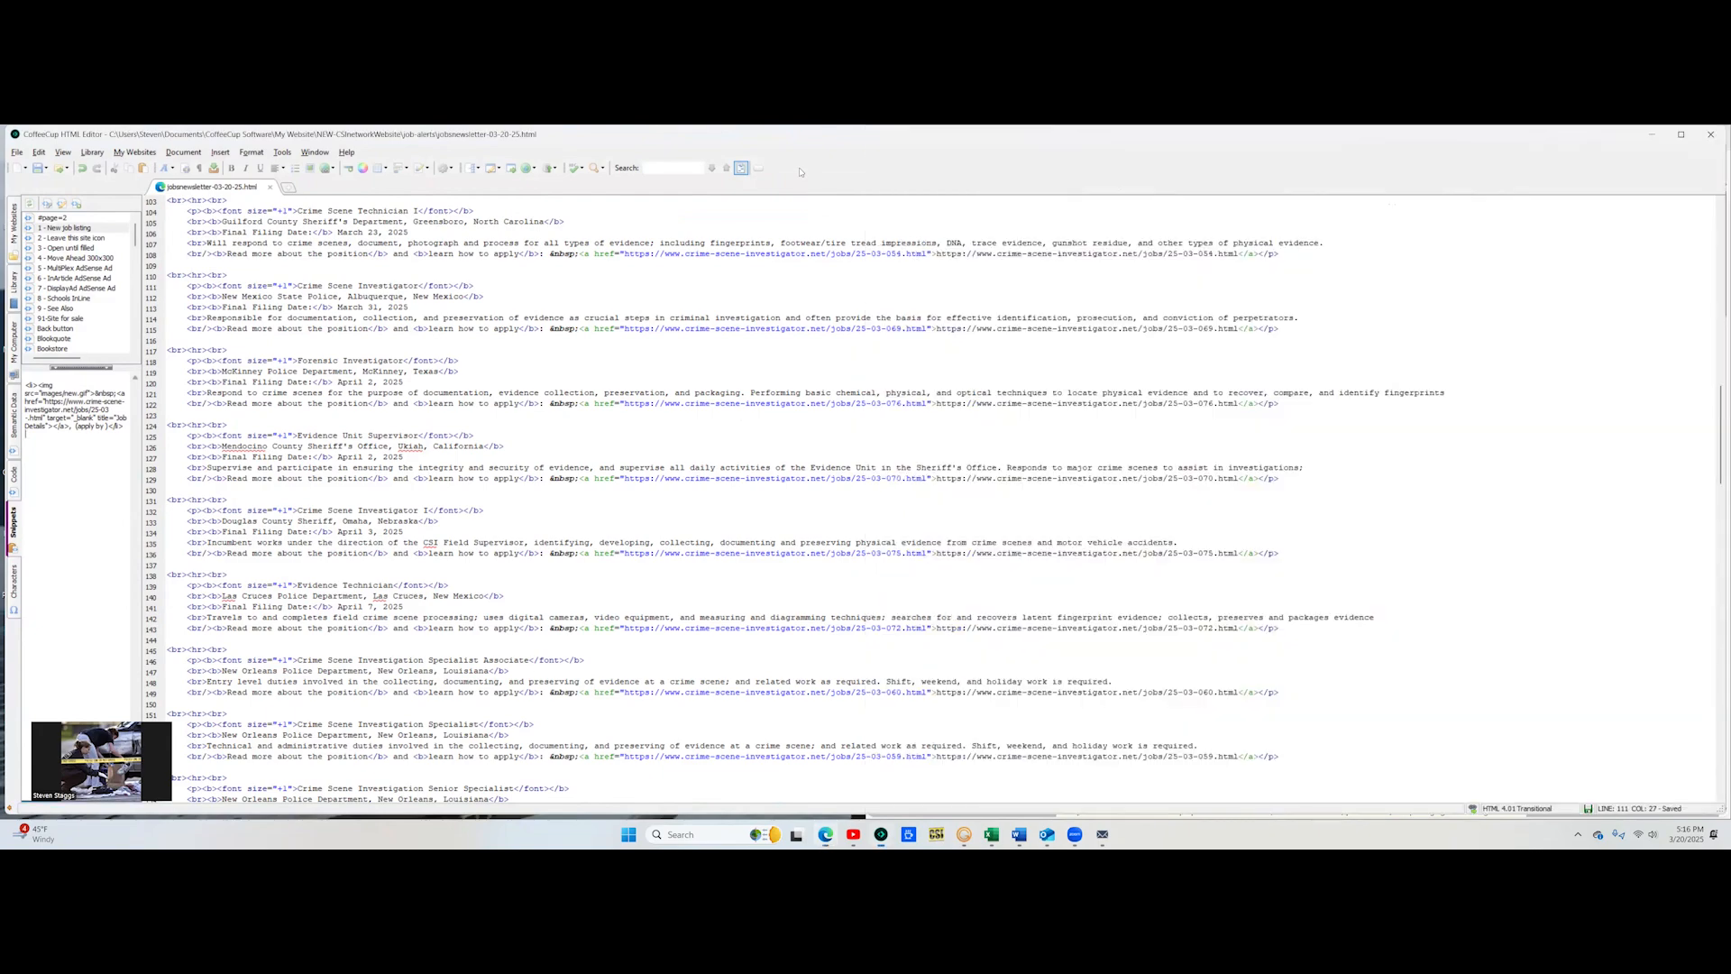
pyautogui.click(1711, 133)
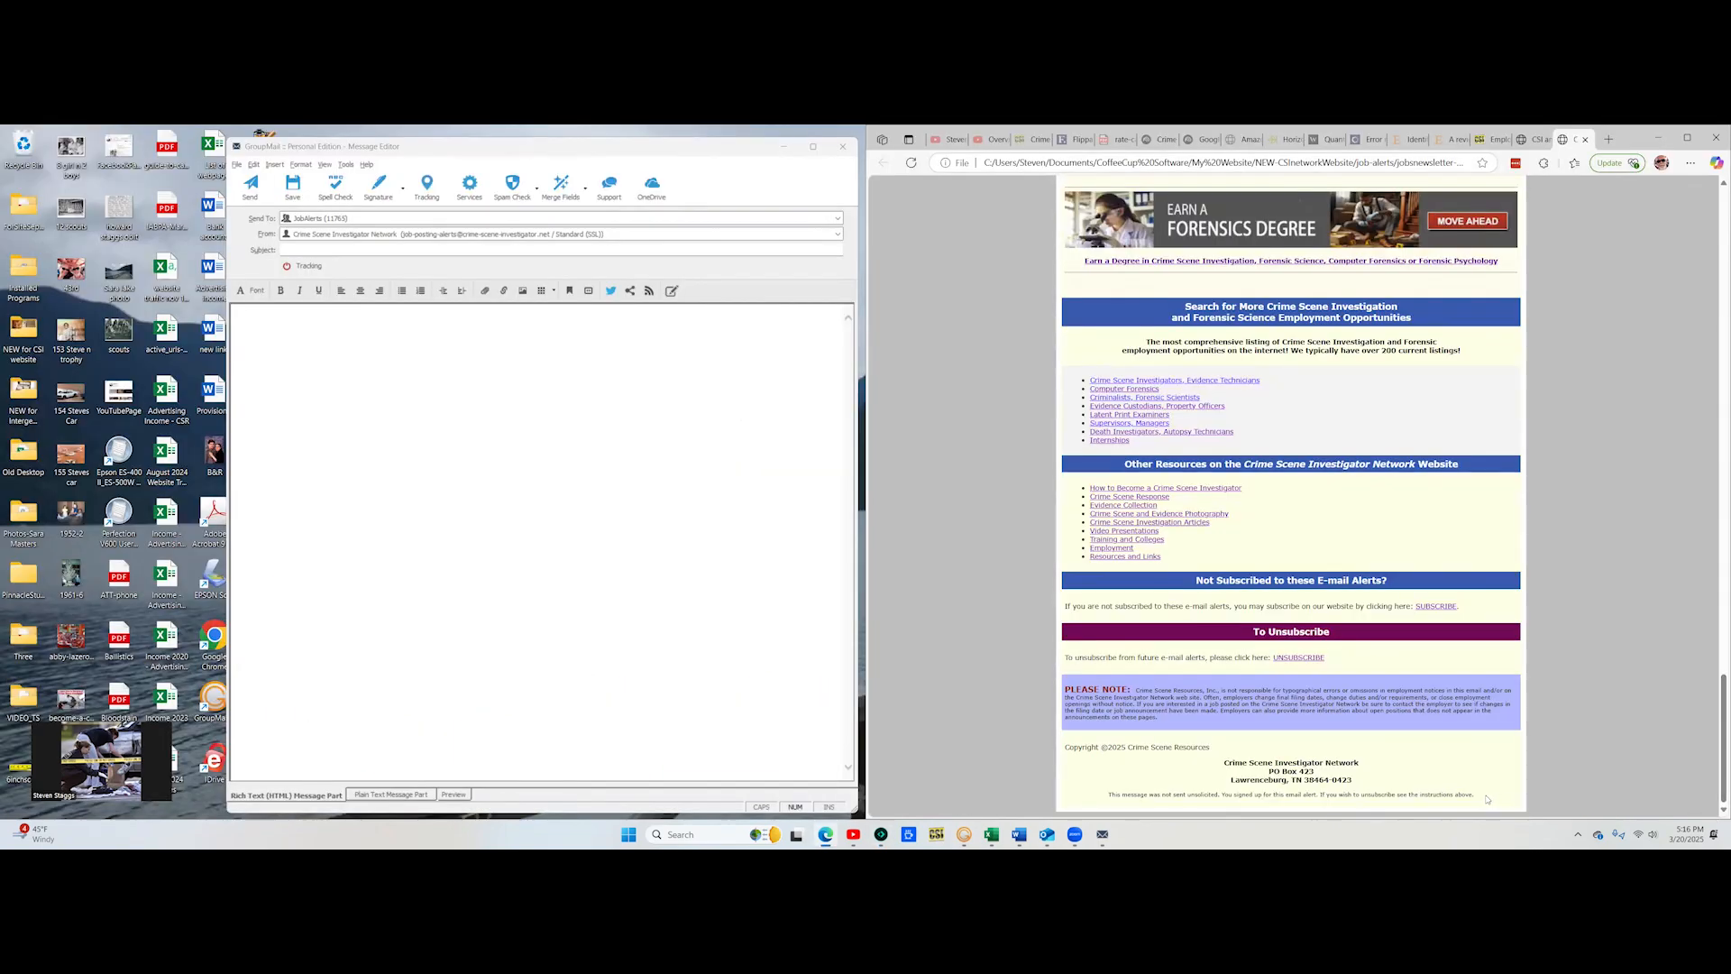
# Step: Copy the whole job newsletter page from the browser, from footer to header banner, and paste it into the GroupMail message body
pyautogui.moveTo(1487, 799); pyautogui.dragTo(1067, 170)
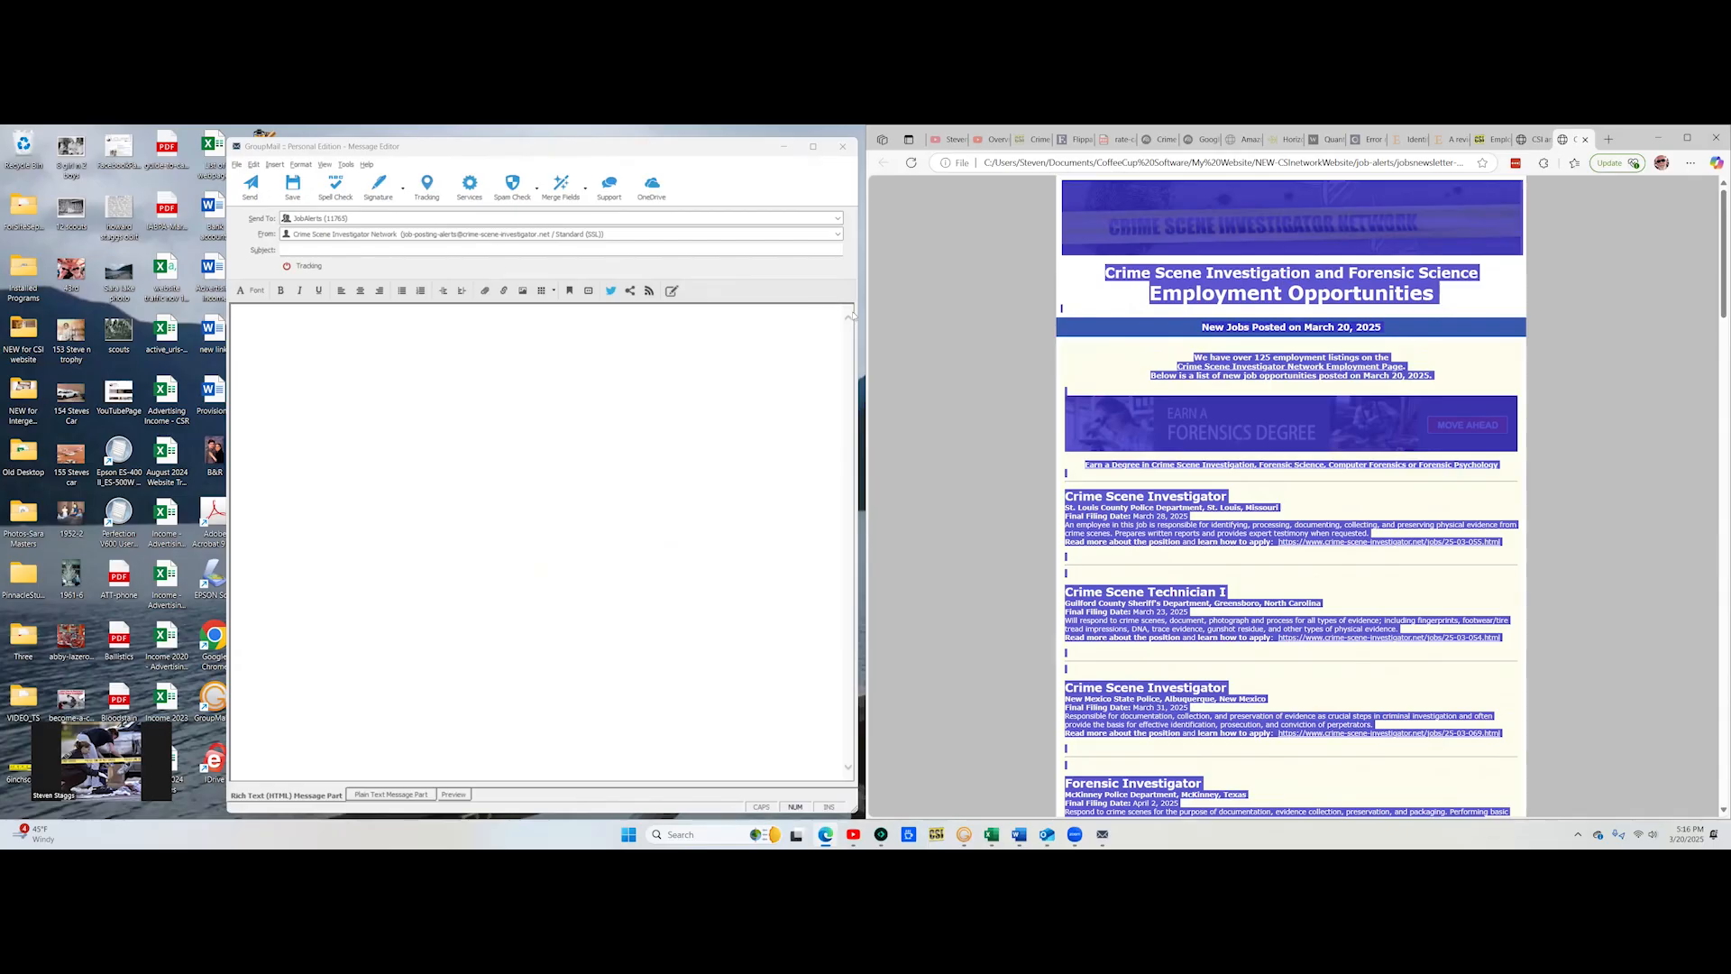
pyautogui.click(261, 328)
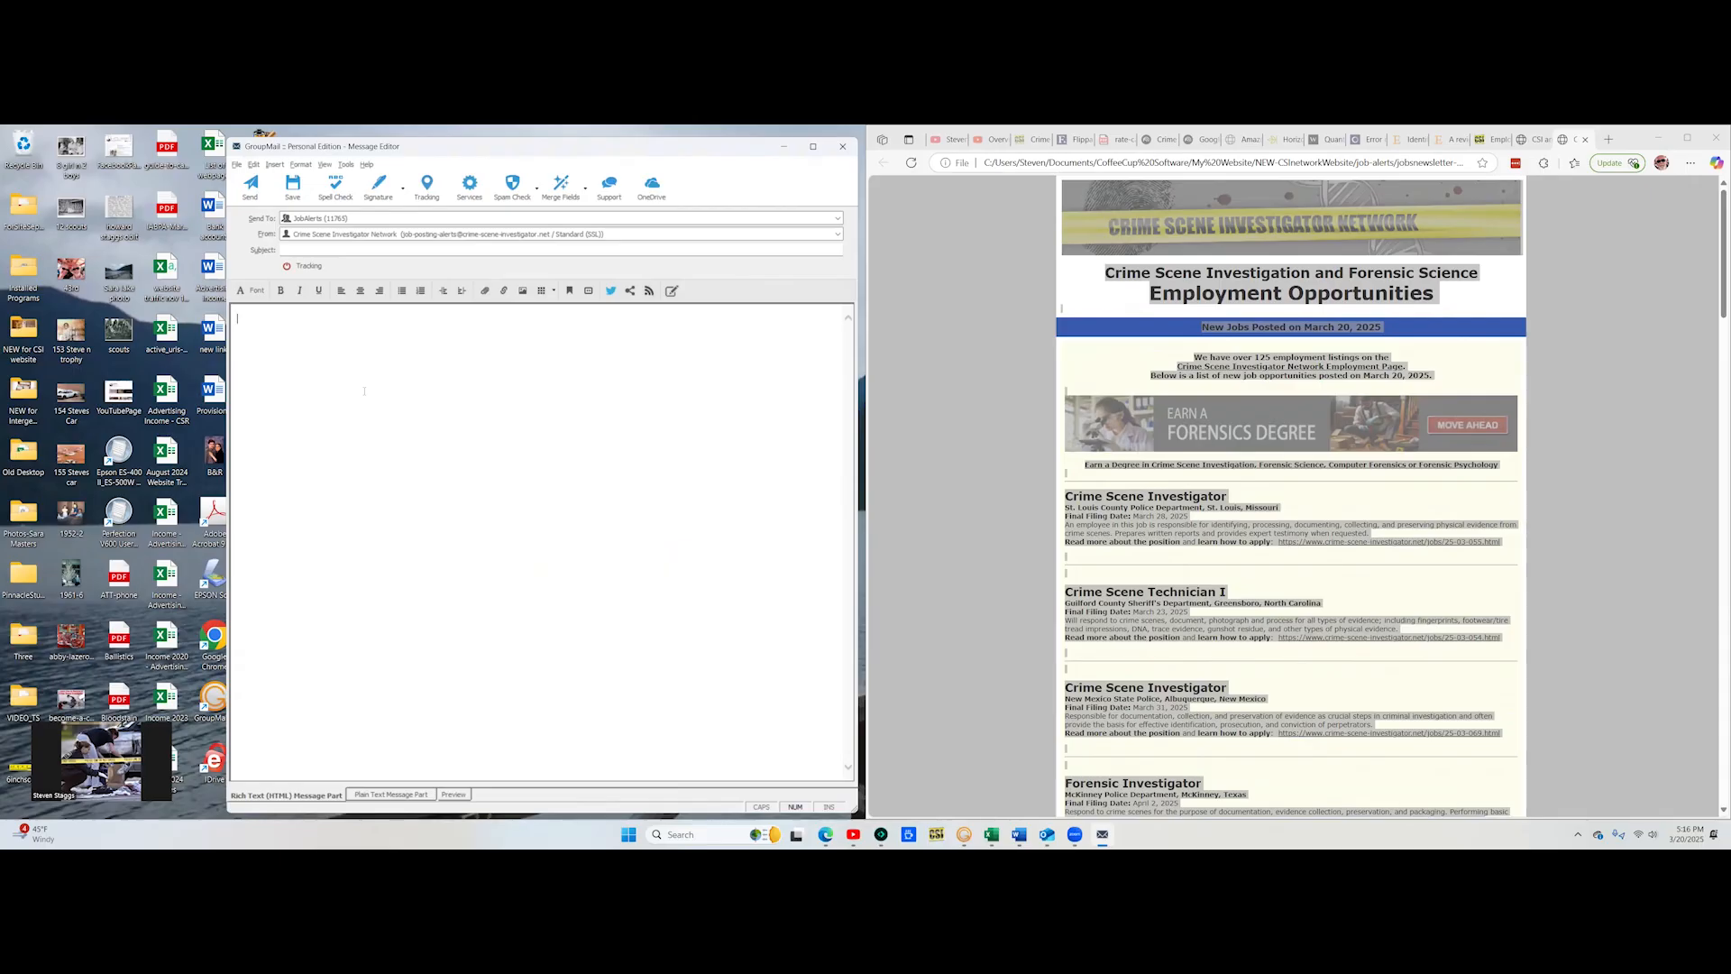
pyautogui.hotkey('ctrl', 'v')
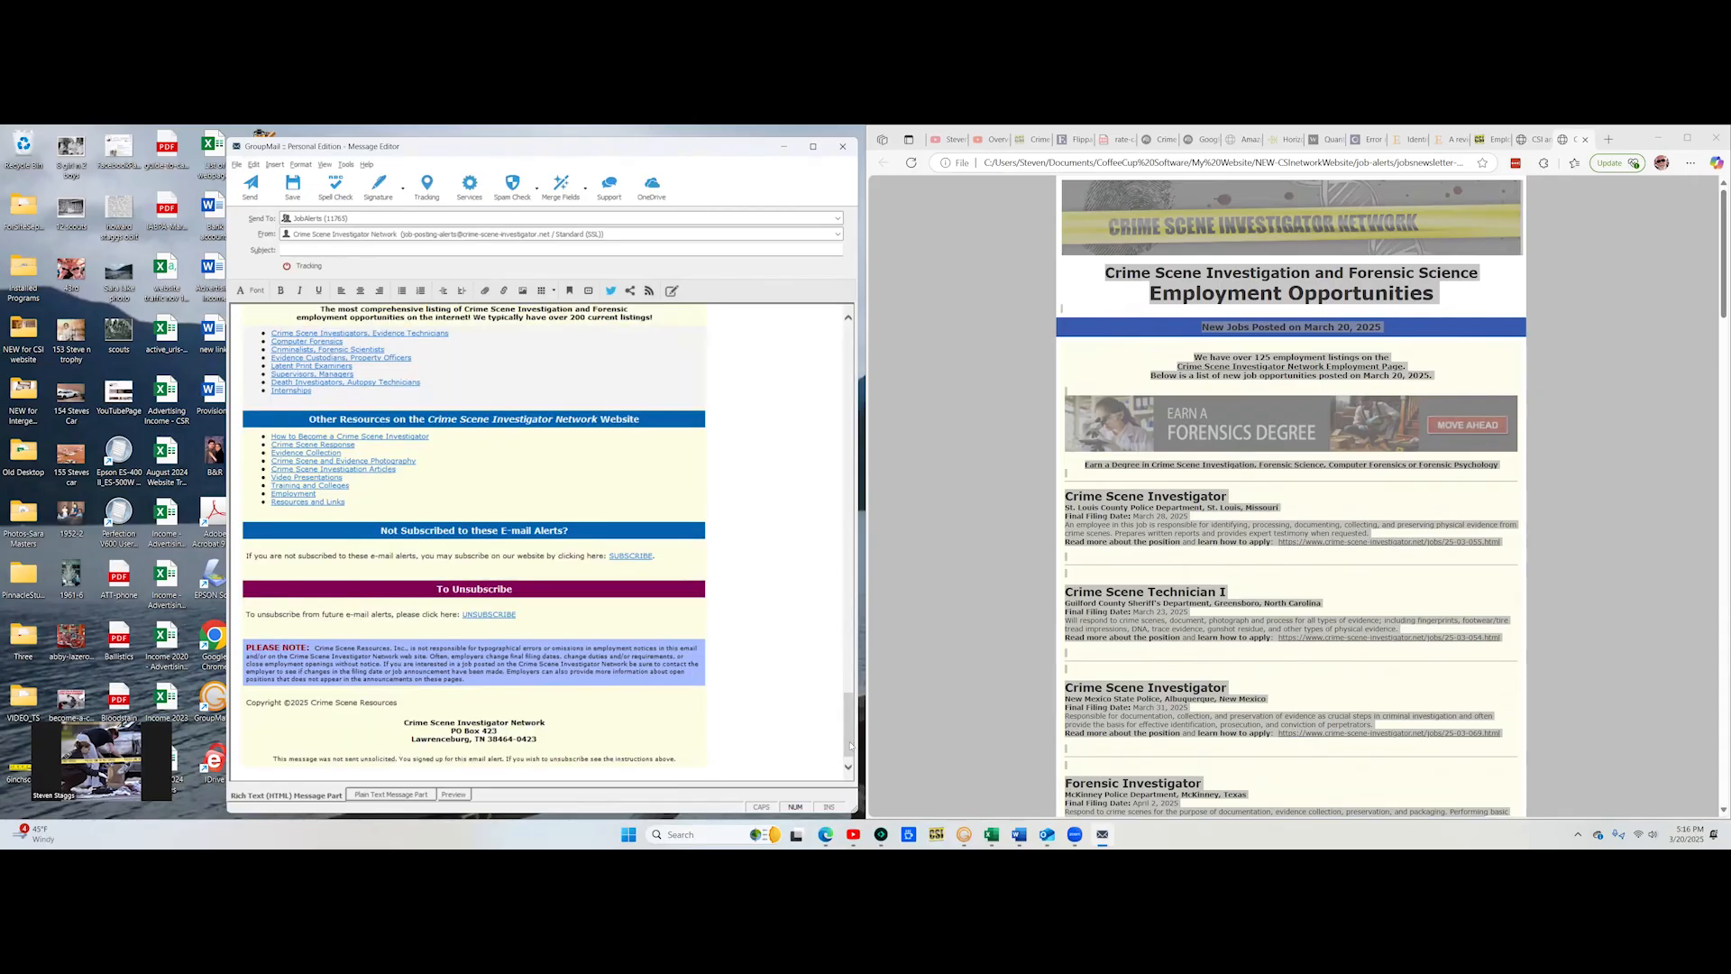
pyautogui.moveTo(849, 745); pyautogui.dragTo(848, 369)
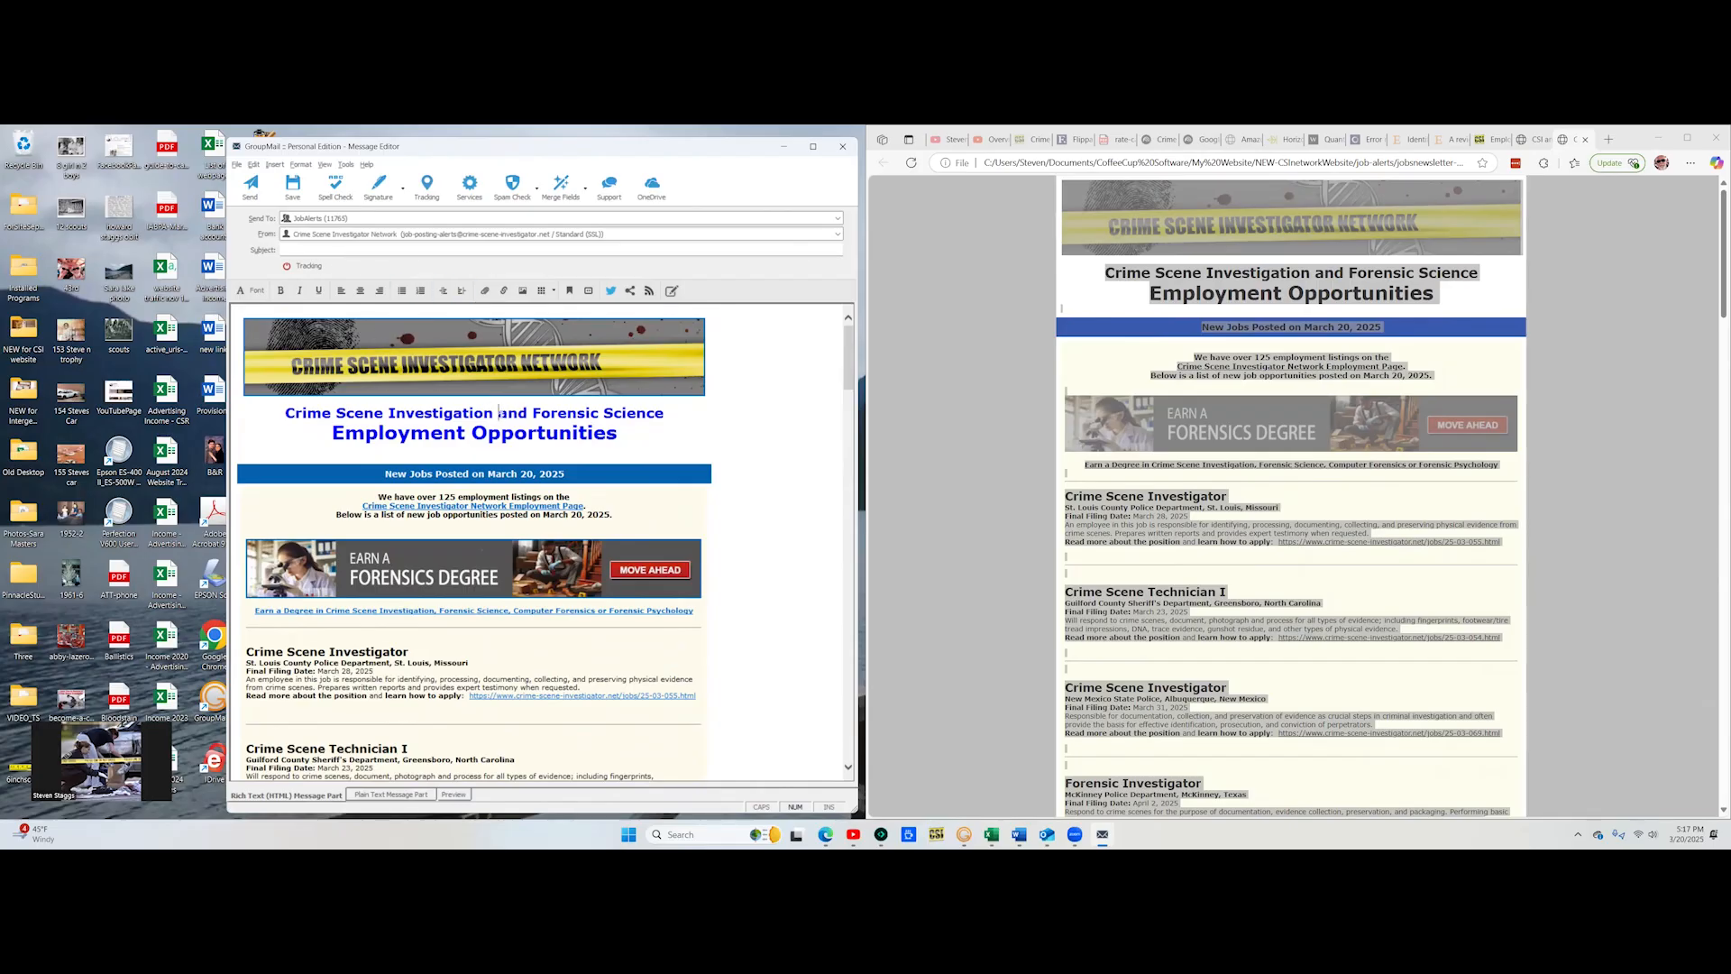
# Step: Fill the message subject with "CSI and Forensic Science", copying "and Forensic Science" from the newsletter heading
pyautogui.moveTo(499, 412); pyautogui.dragTo(664, 413)
pyautogui.hotkey('ctrl', 'c')
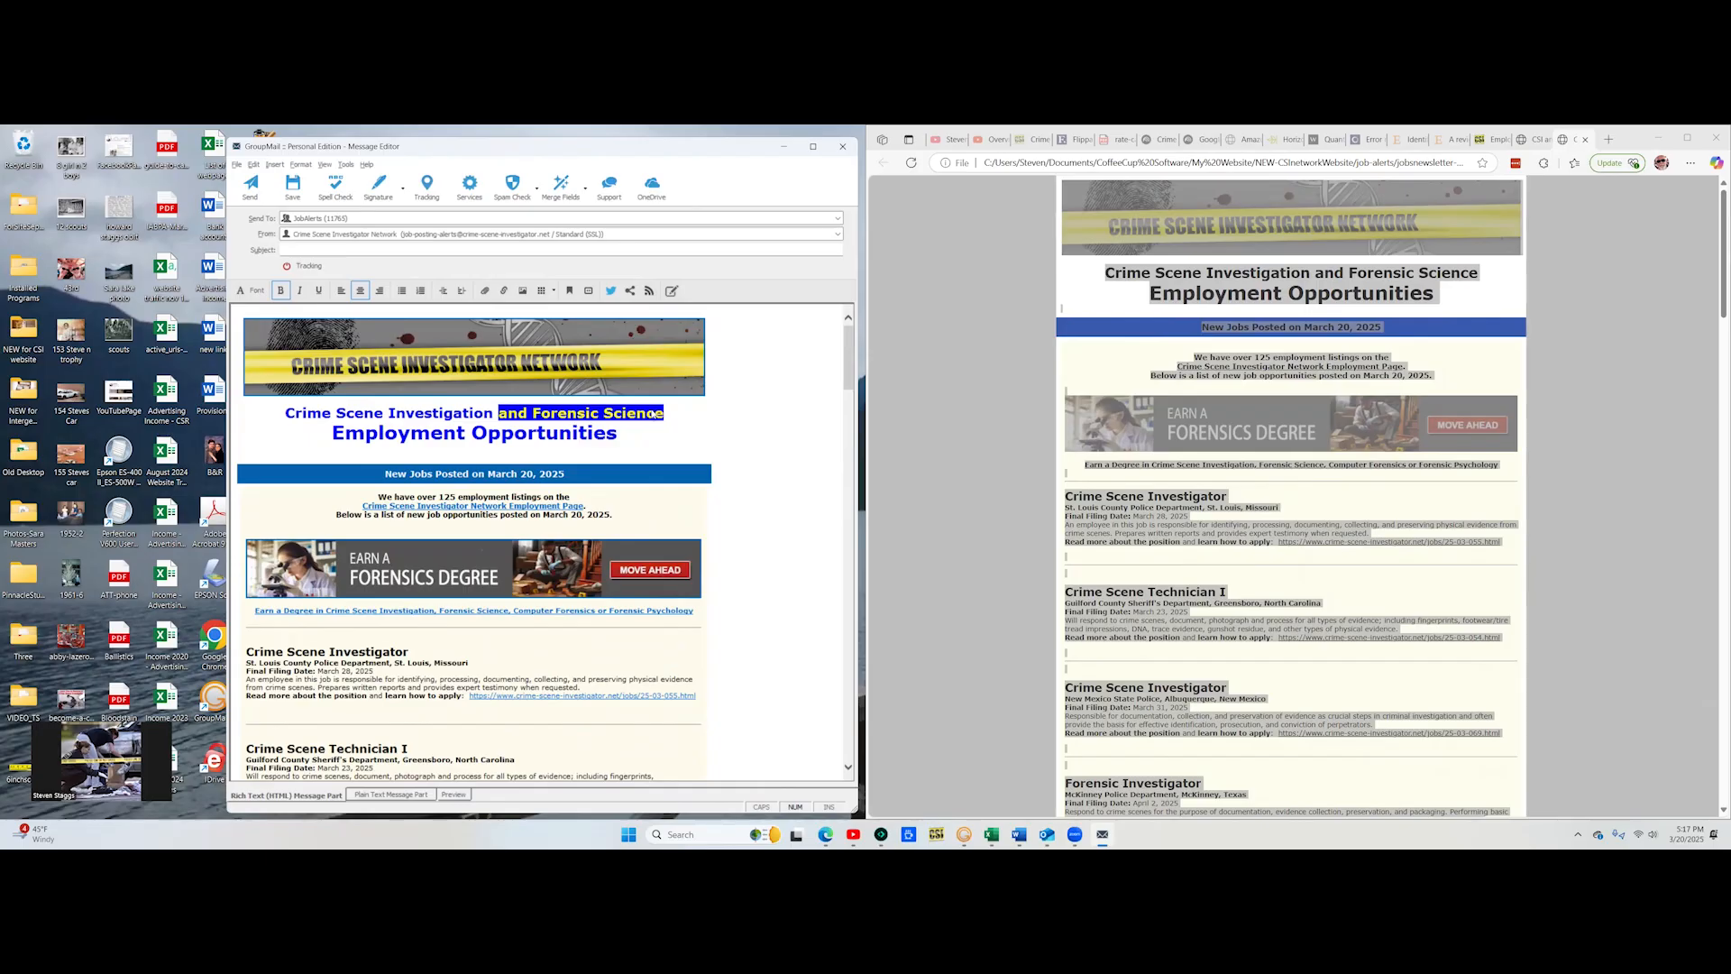
pyautogui.click(289, 250)
pyautogui.hotkey('ctrl', 'v')
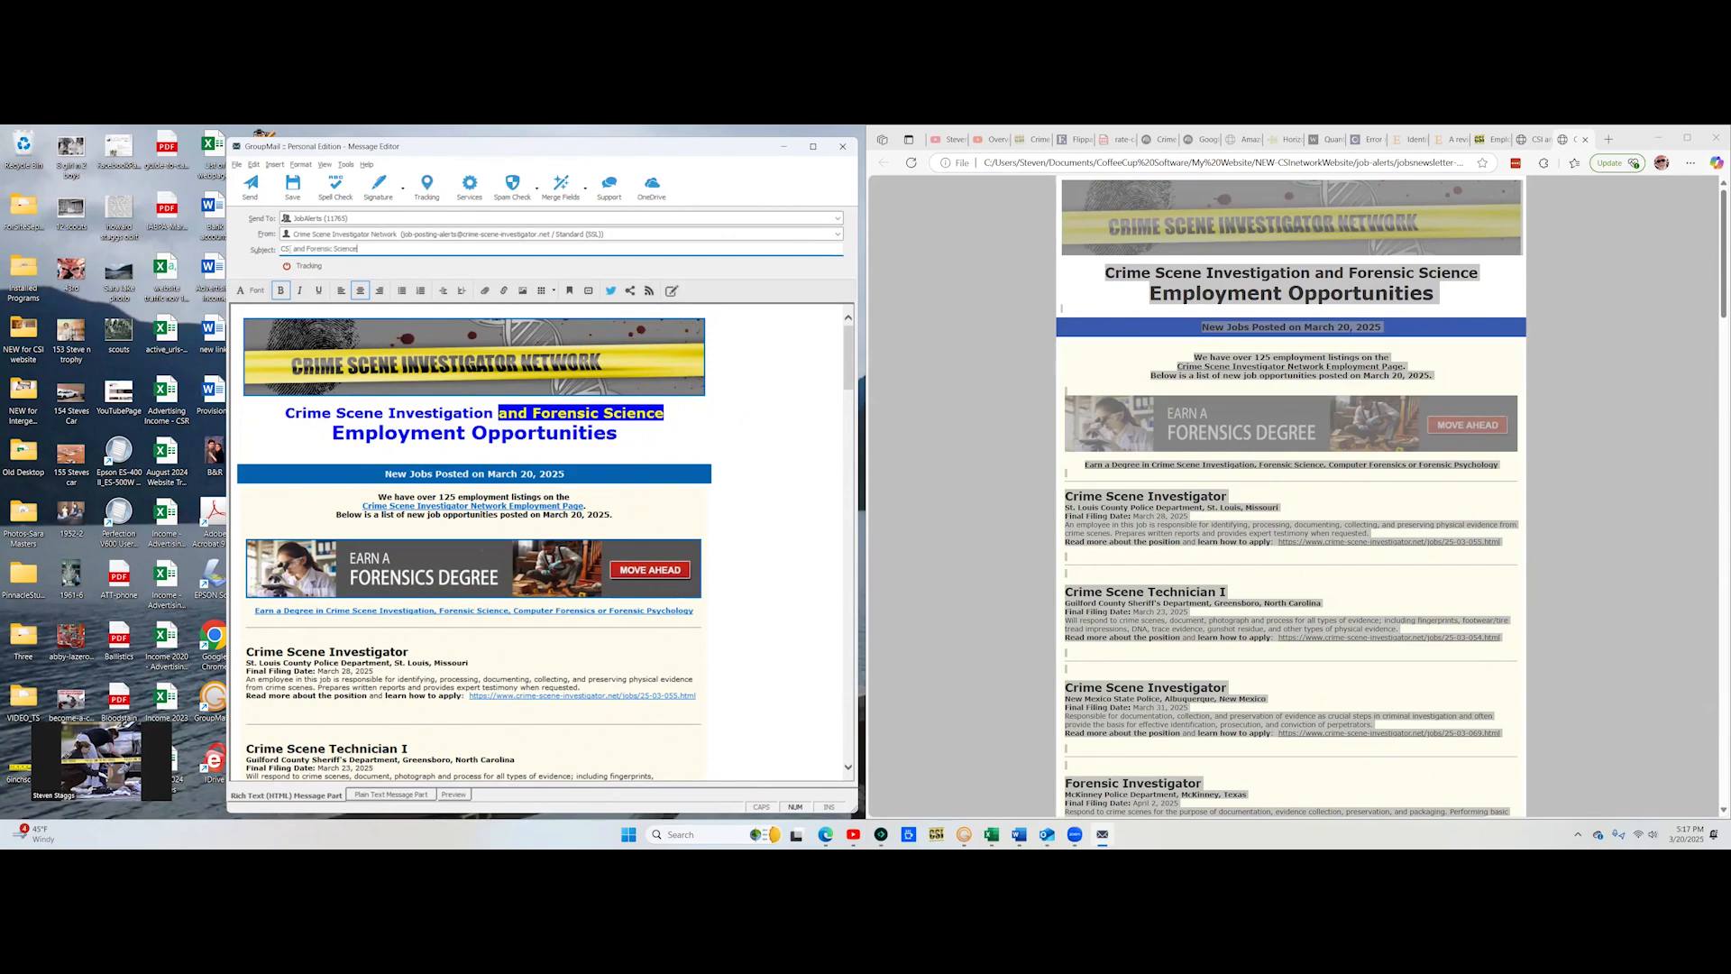
# Step: Copy "Employment Opportunities" from the newsletter heading and append it to the message subject
pyautogui.click(335, 434)
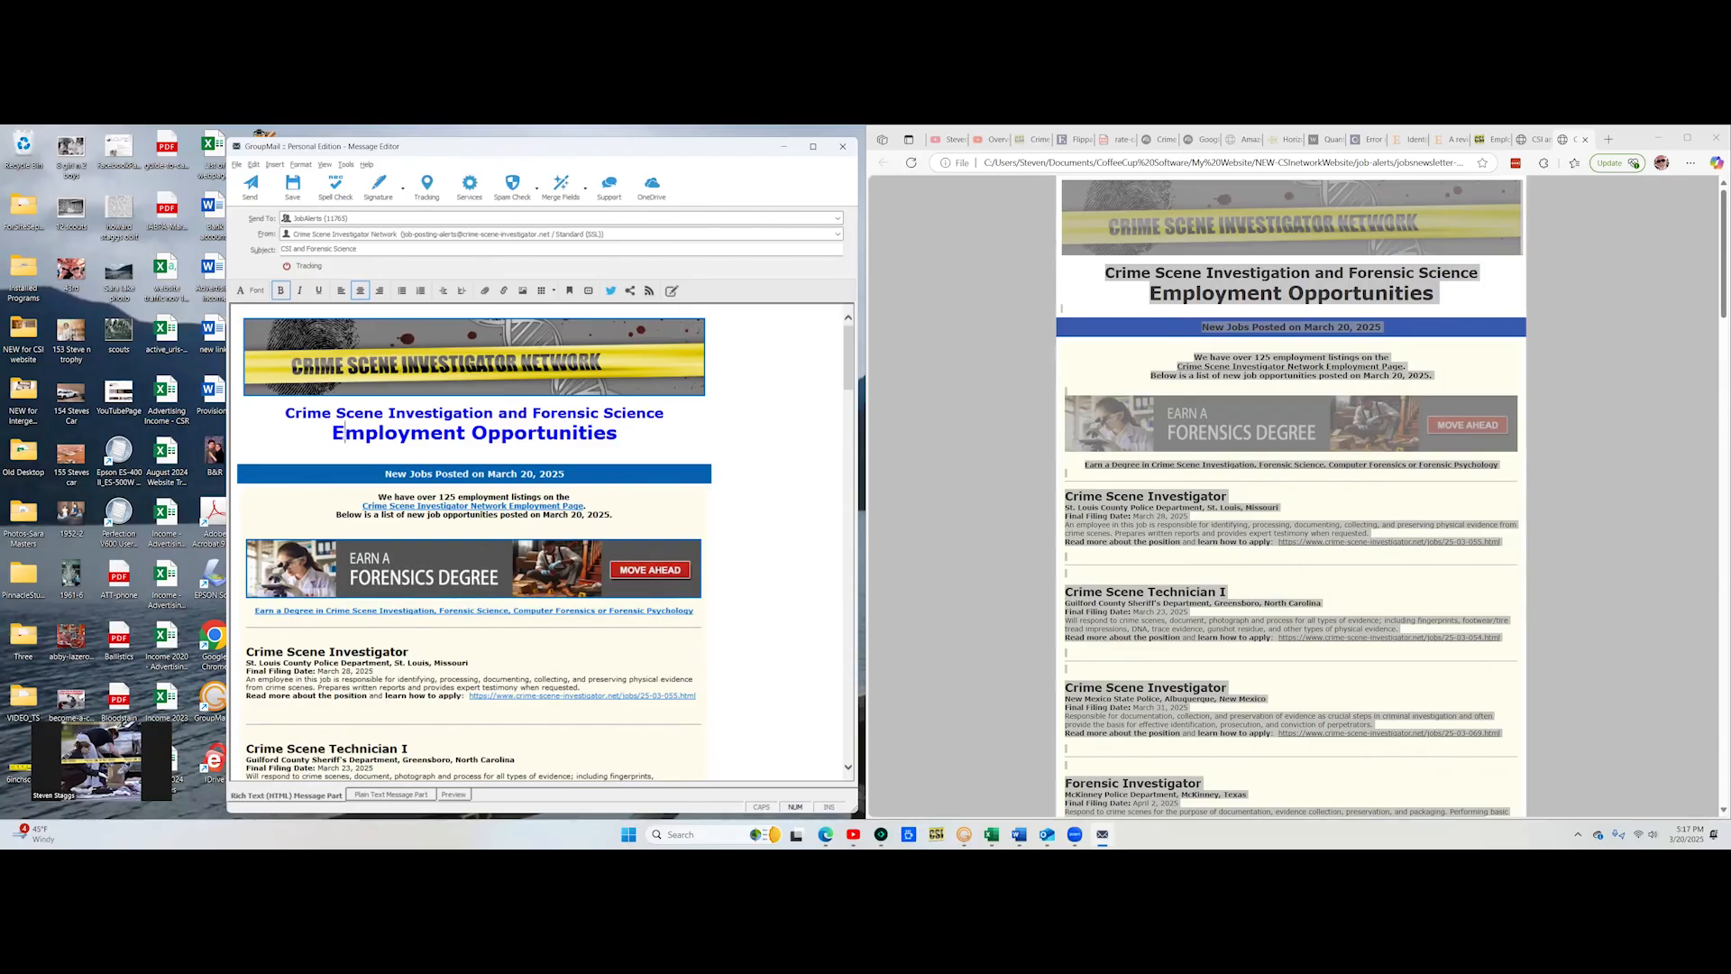
pyautogui.moveTo(343, 434); pyautogui.dragTo(442, 433)
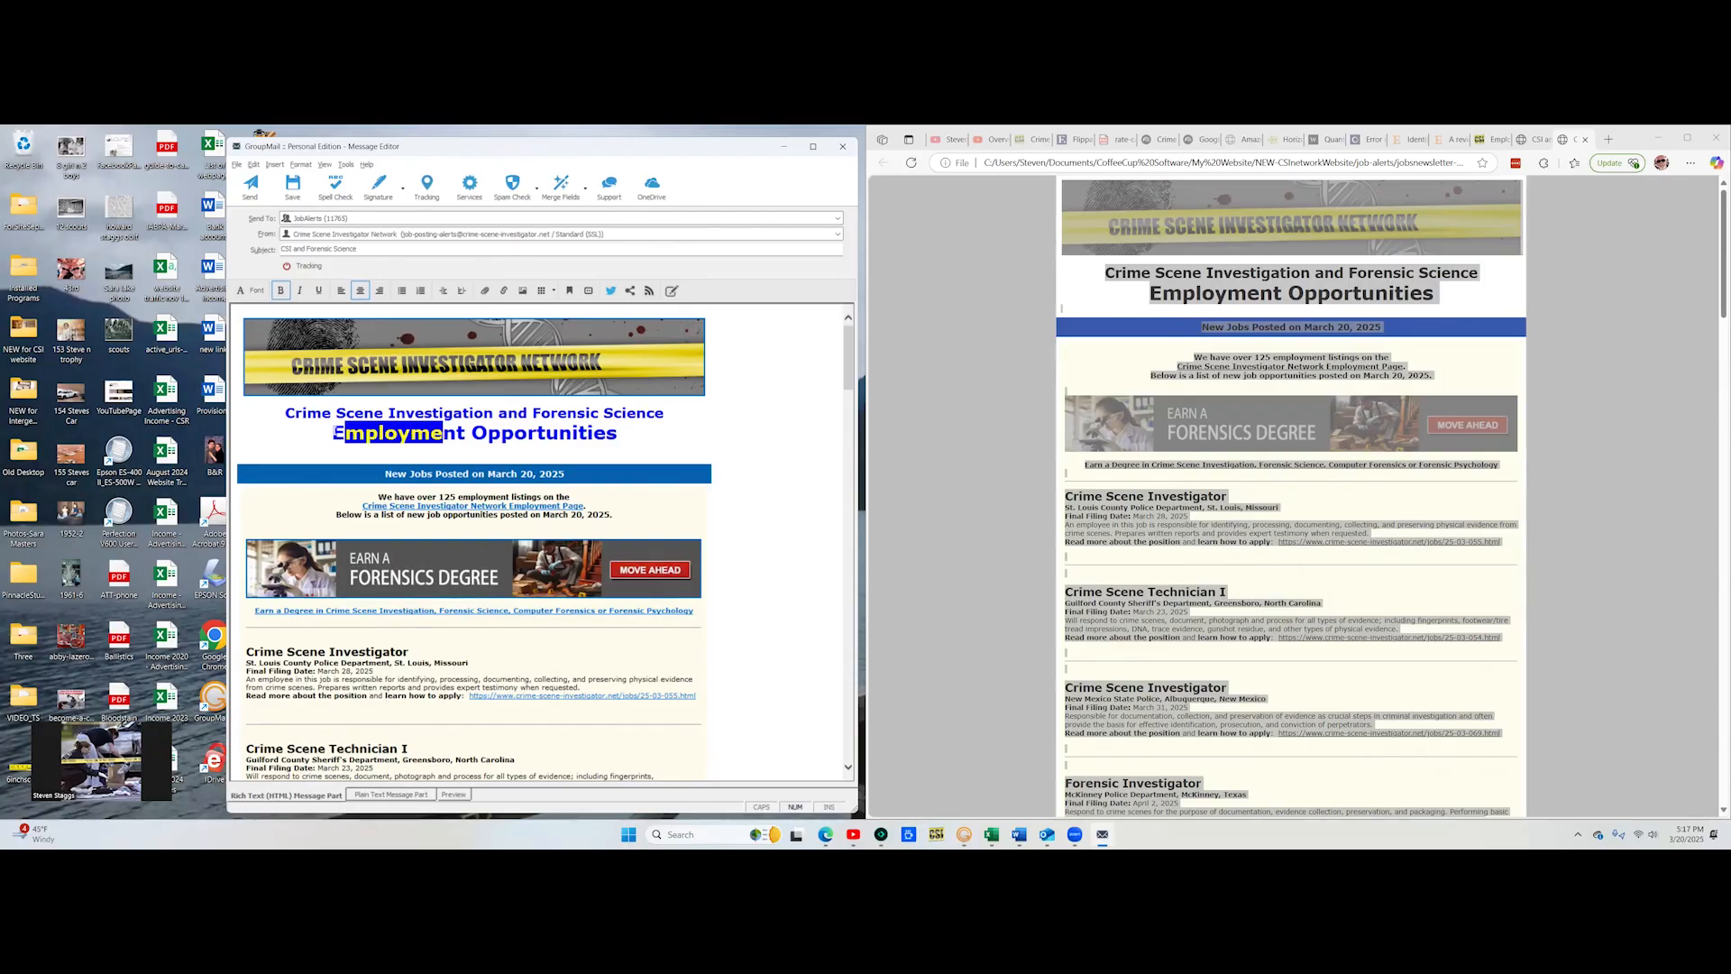
pyautogui.moveTo(336, 434); pyautogui.dragTo(586, 433)
pyautogui.hotkey('ctrl', 'c')
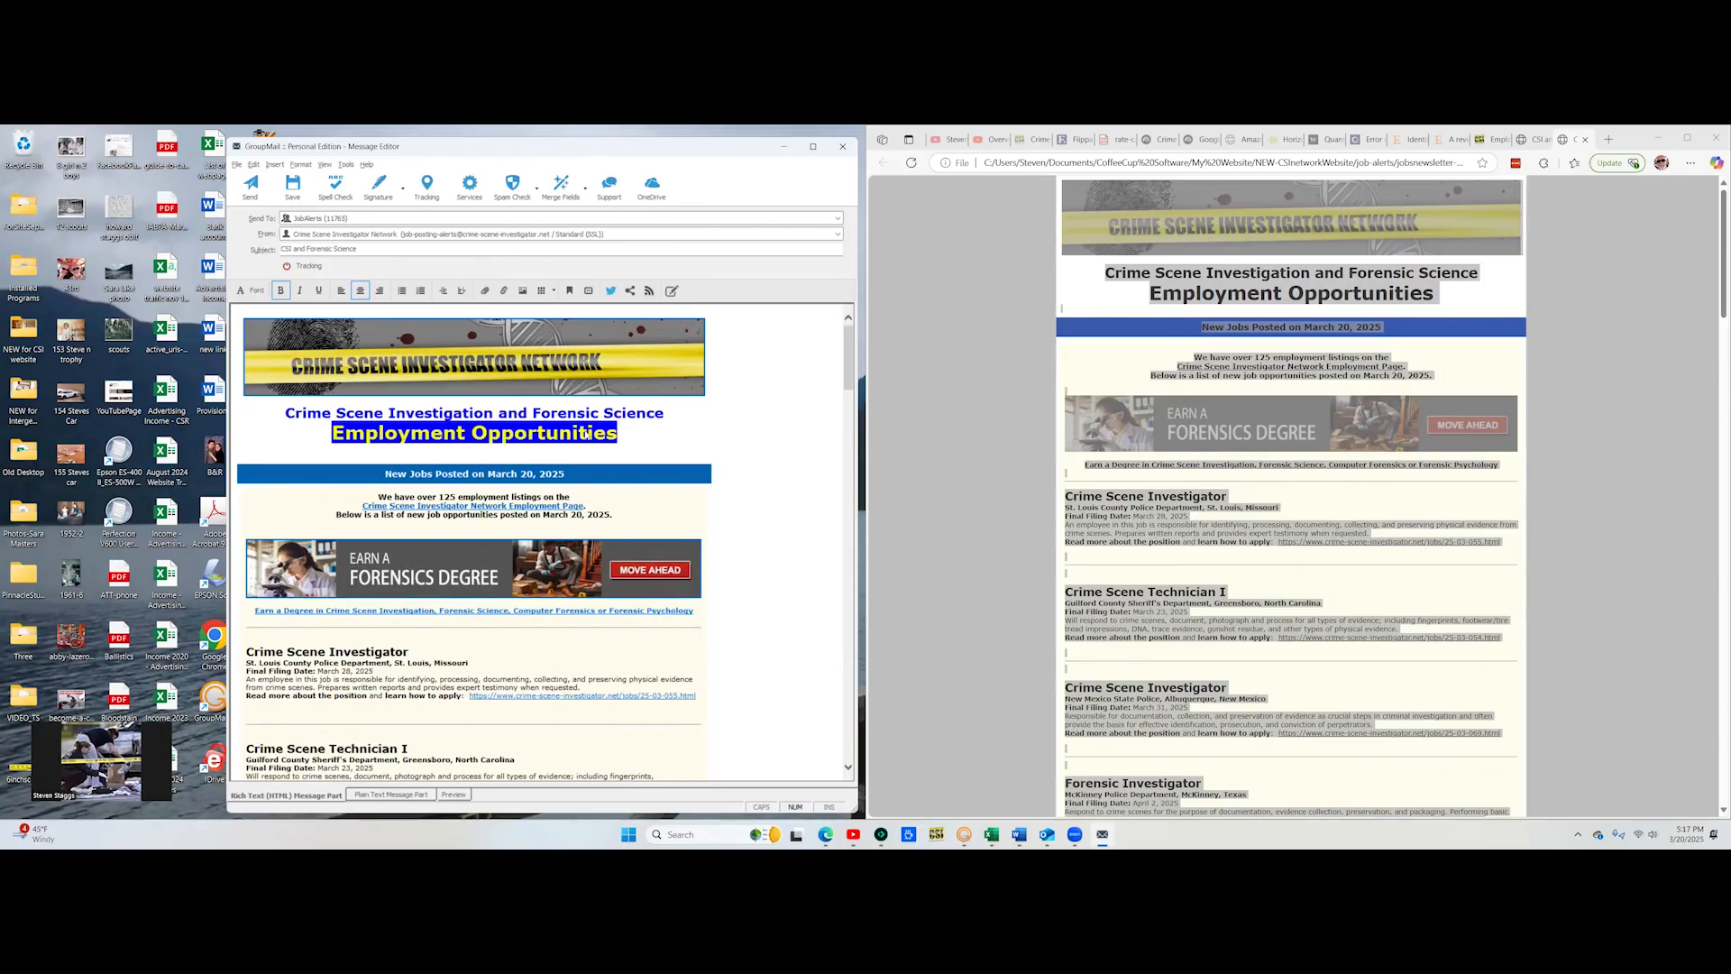
pyautogui.click(367, 249)
pyautogui.hotkey('ctrl', 'v')
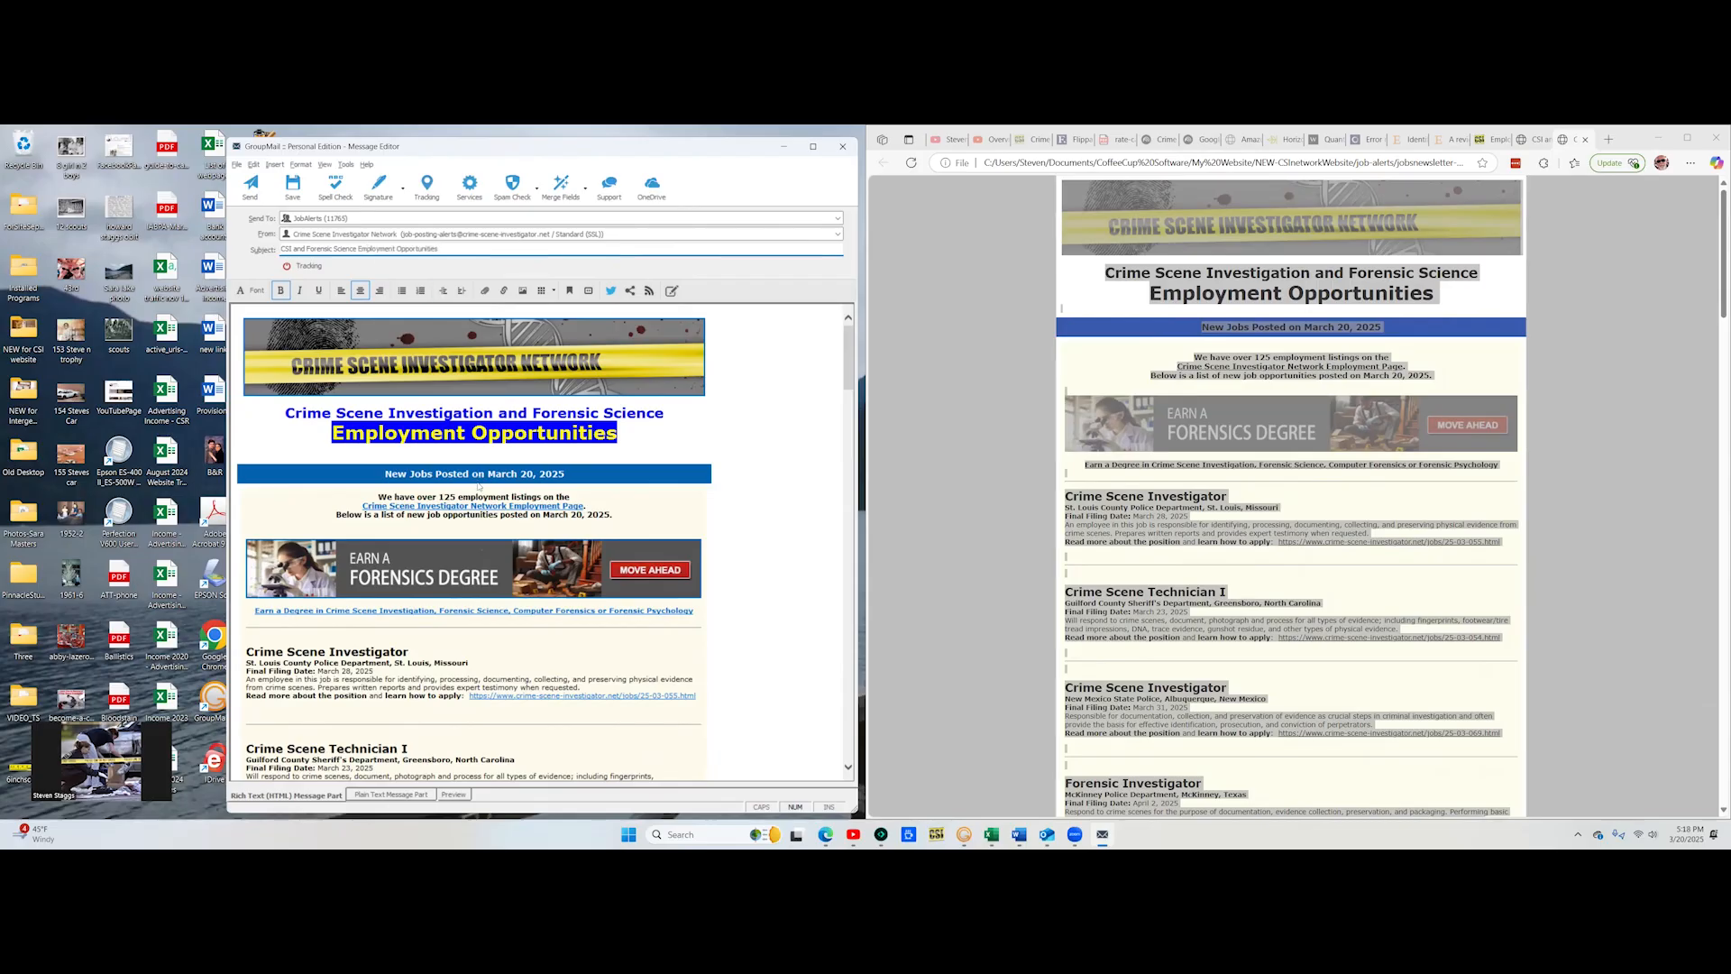
# Step: Copy "Posted on March 20, 2025" from the newsletter's blue banner and append it to the end of the subject
pyautogui.click(448, 477)
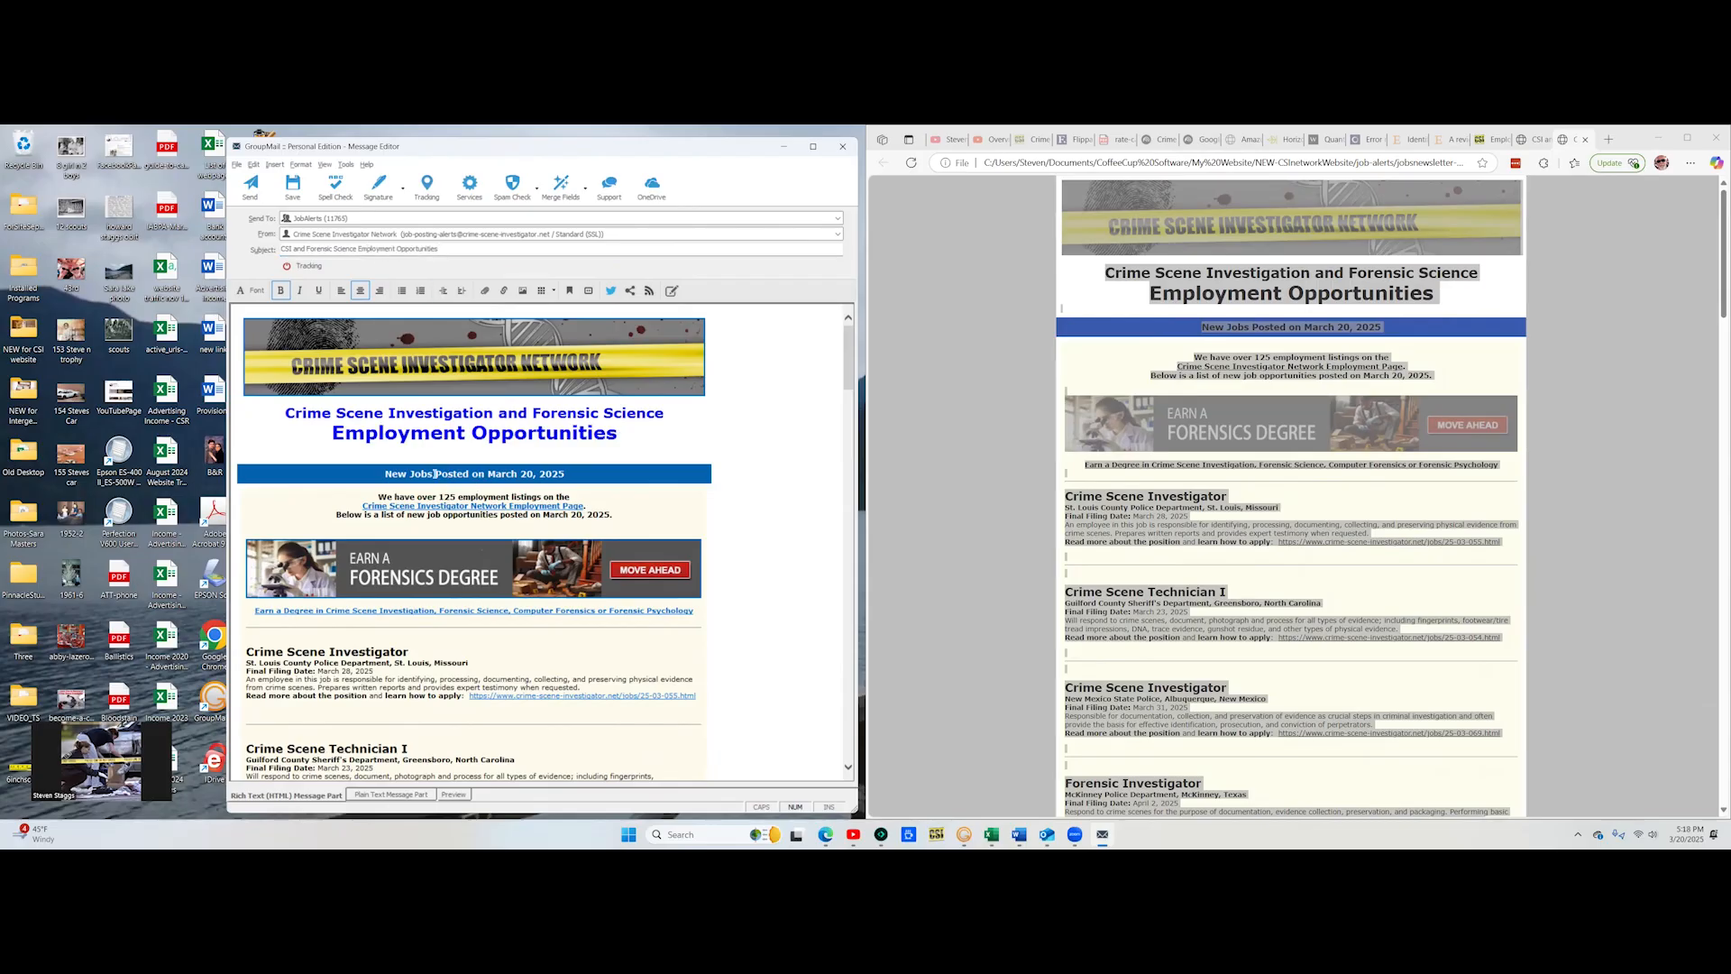
pyautogui.moveTo(436, 474); pyautogui.dragTo(570, 477)
pyautogui.hotkey('ctrl', 'c')
pyautogui.click(447, 247)
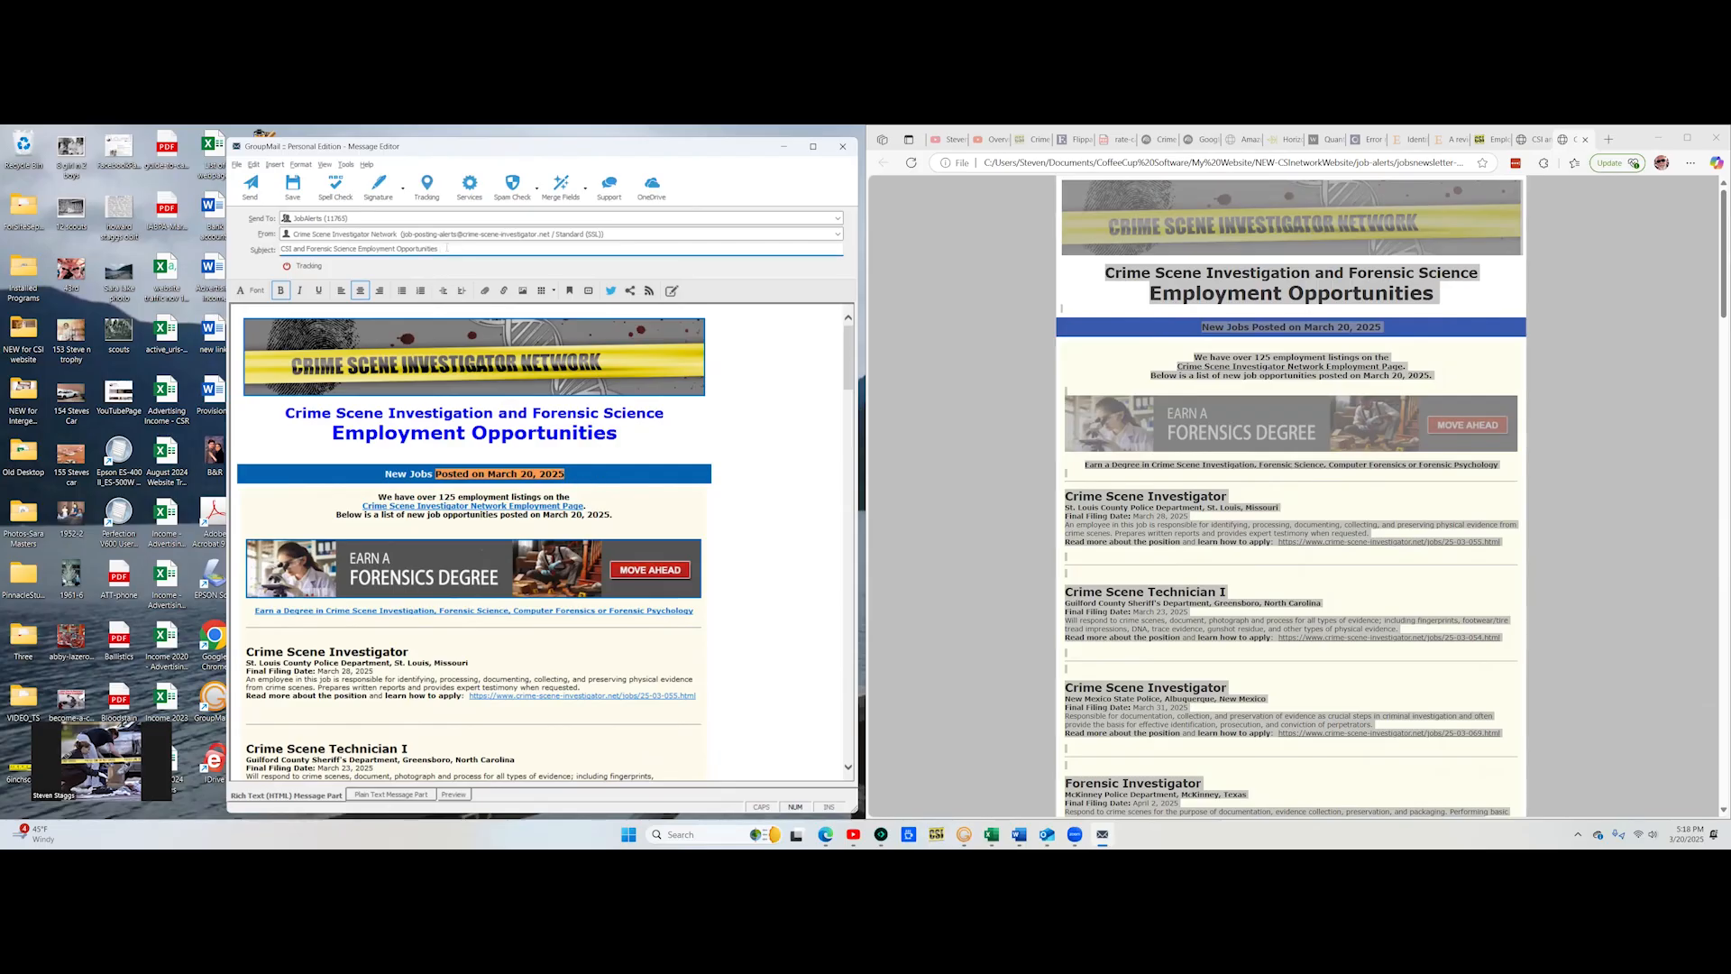
pyautogui.hotkey('ctrl', 'v')
# Step: Send the message to the JobAlerts group and open the GroupMail Console over the main window to monitor delivery
pyautogui.click(252, 187)
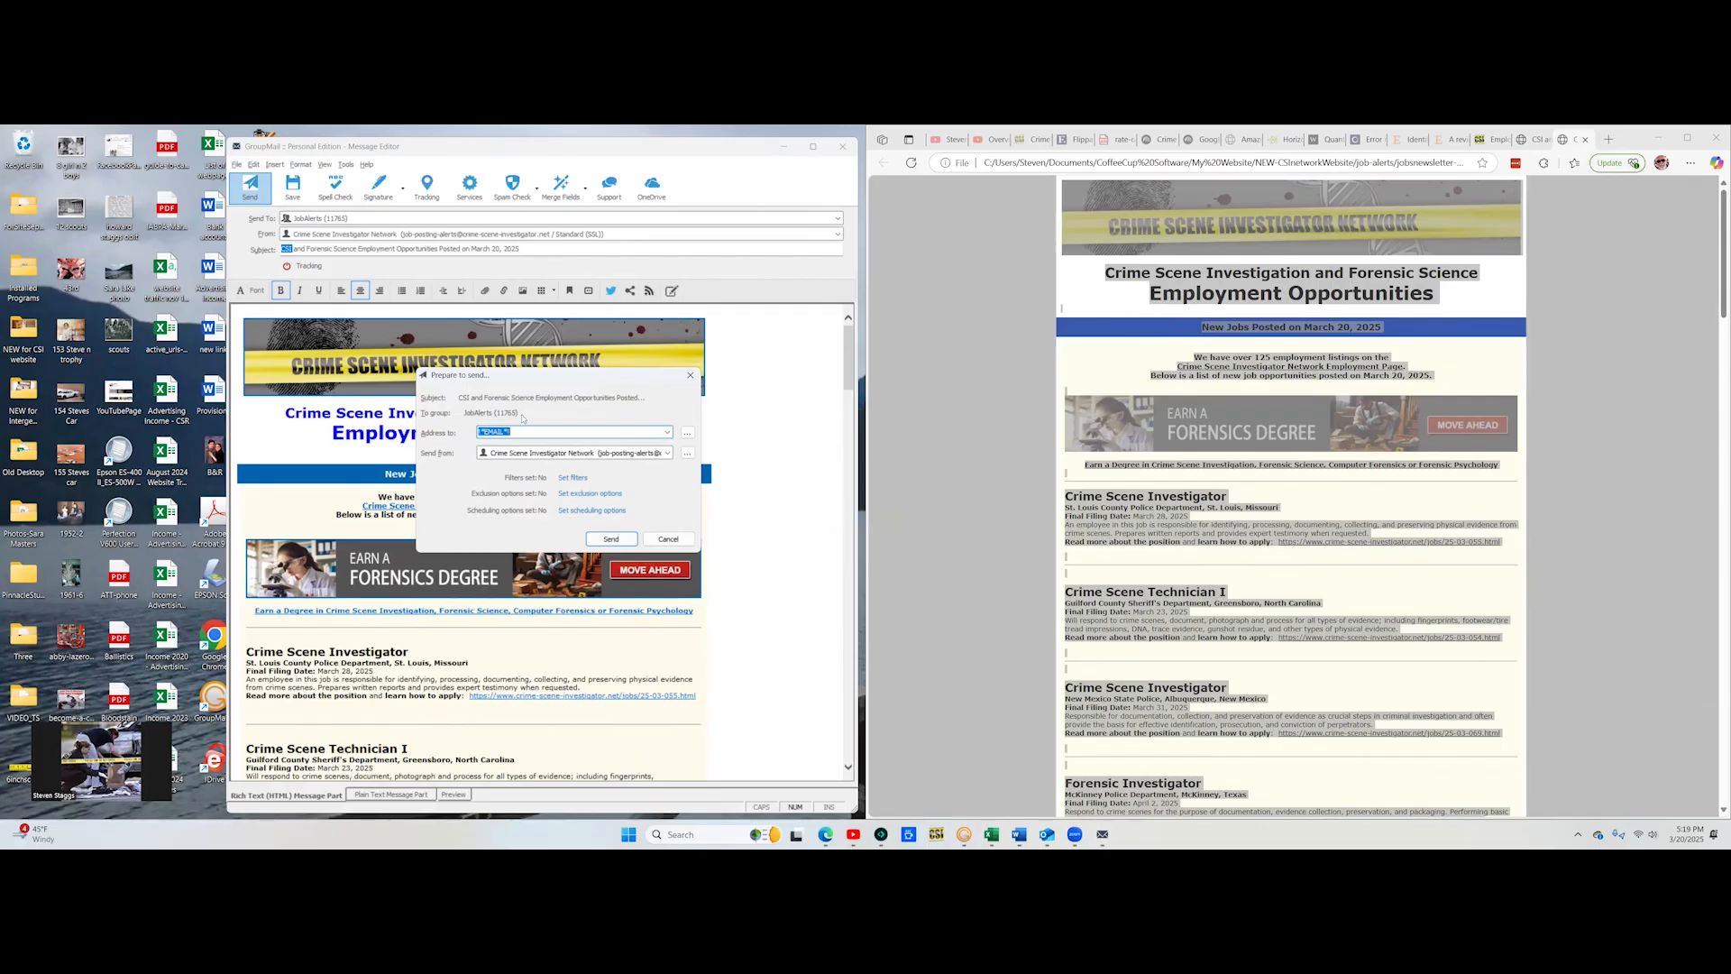
pyautogui.click(628, 542)
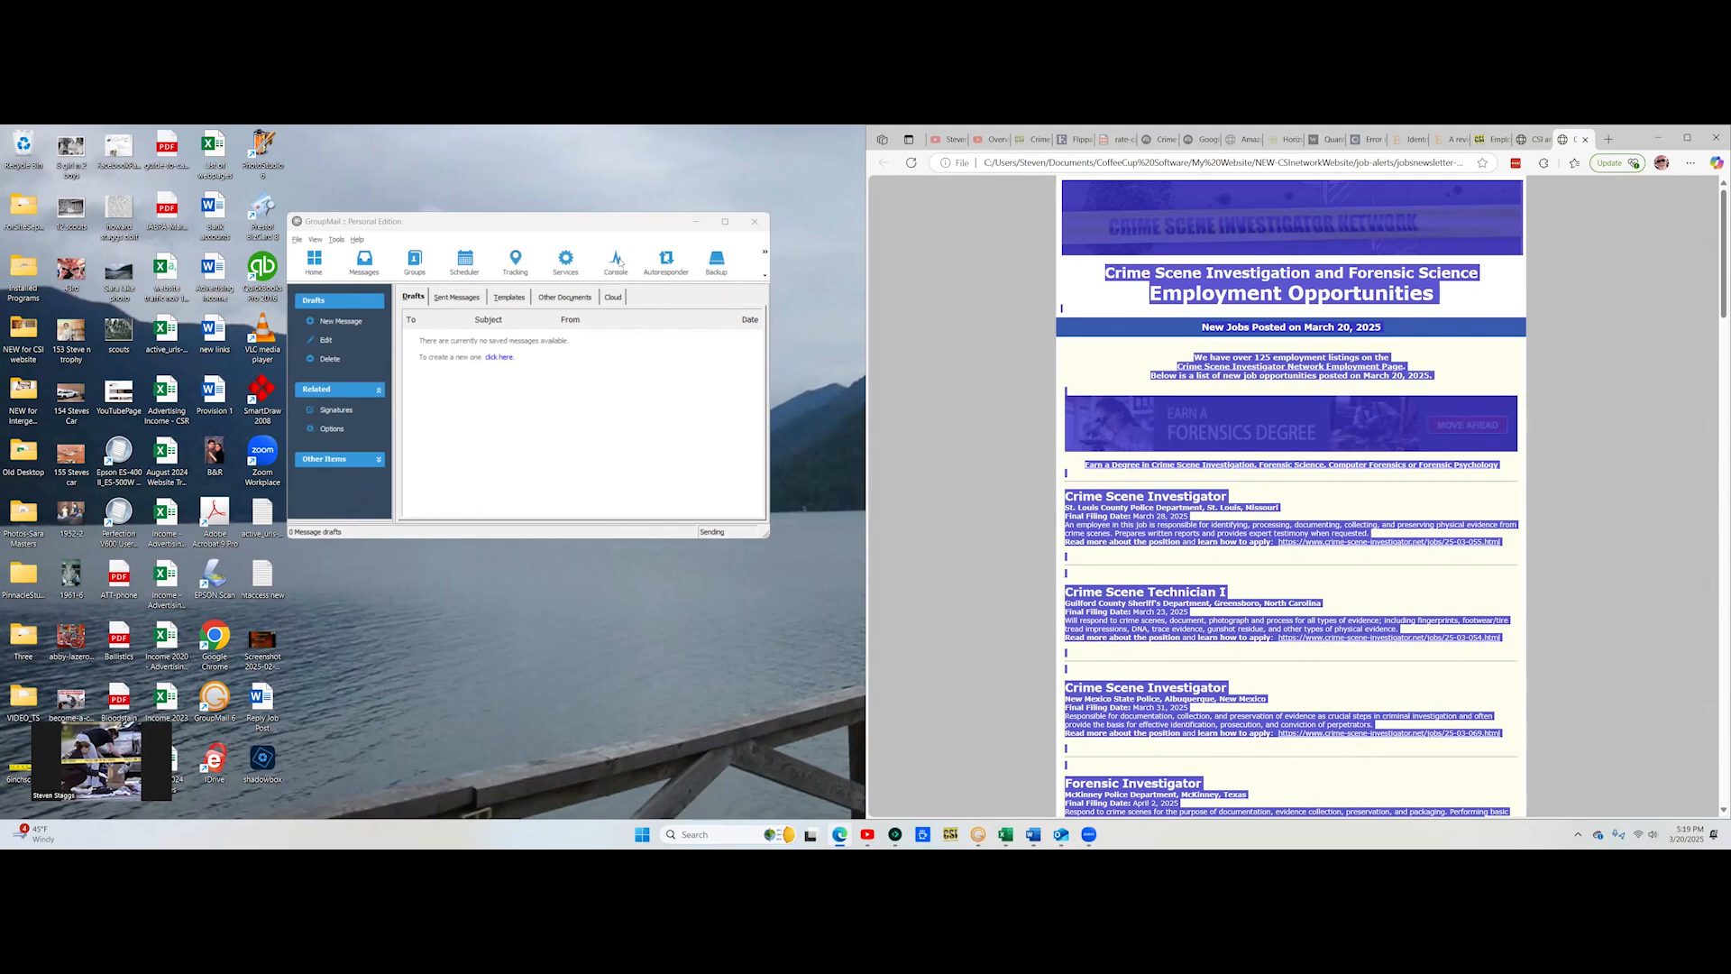
pyautogui.click(617, 261)
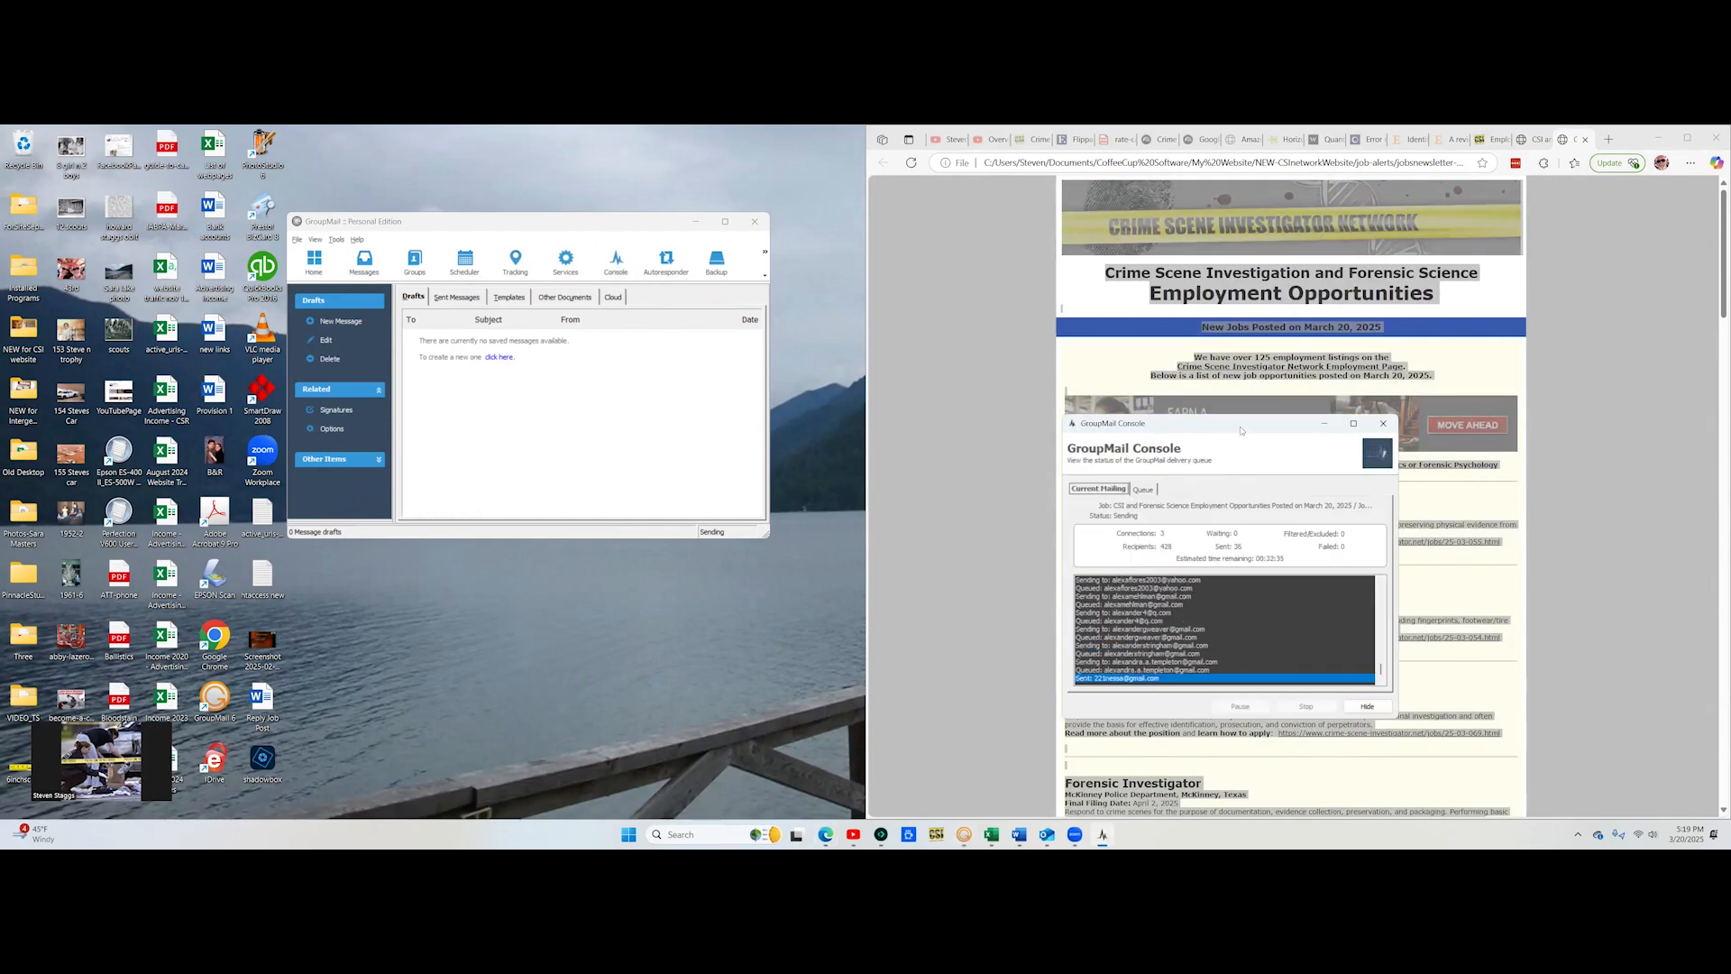
pyautogui.moveTo(1241, 430); pyautogui.dragTo(457, 381)
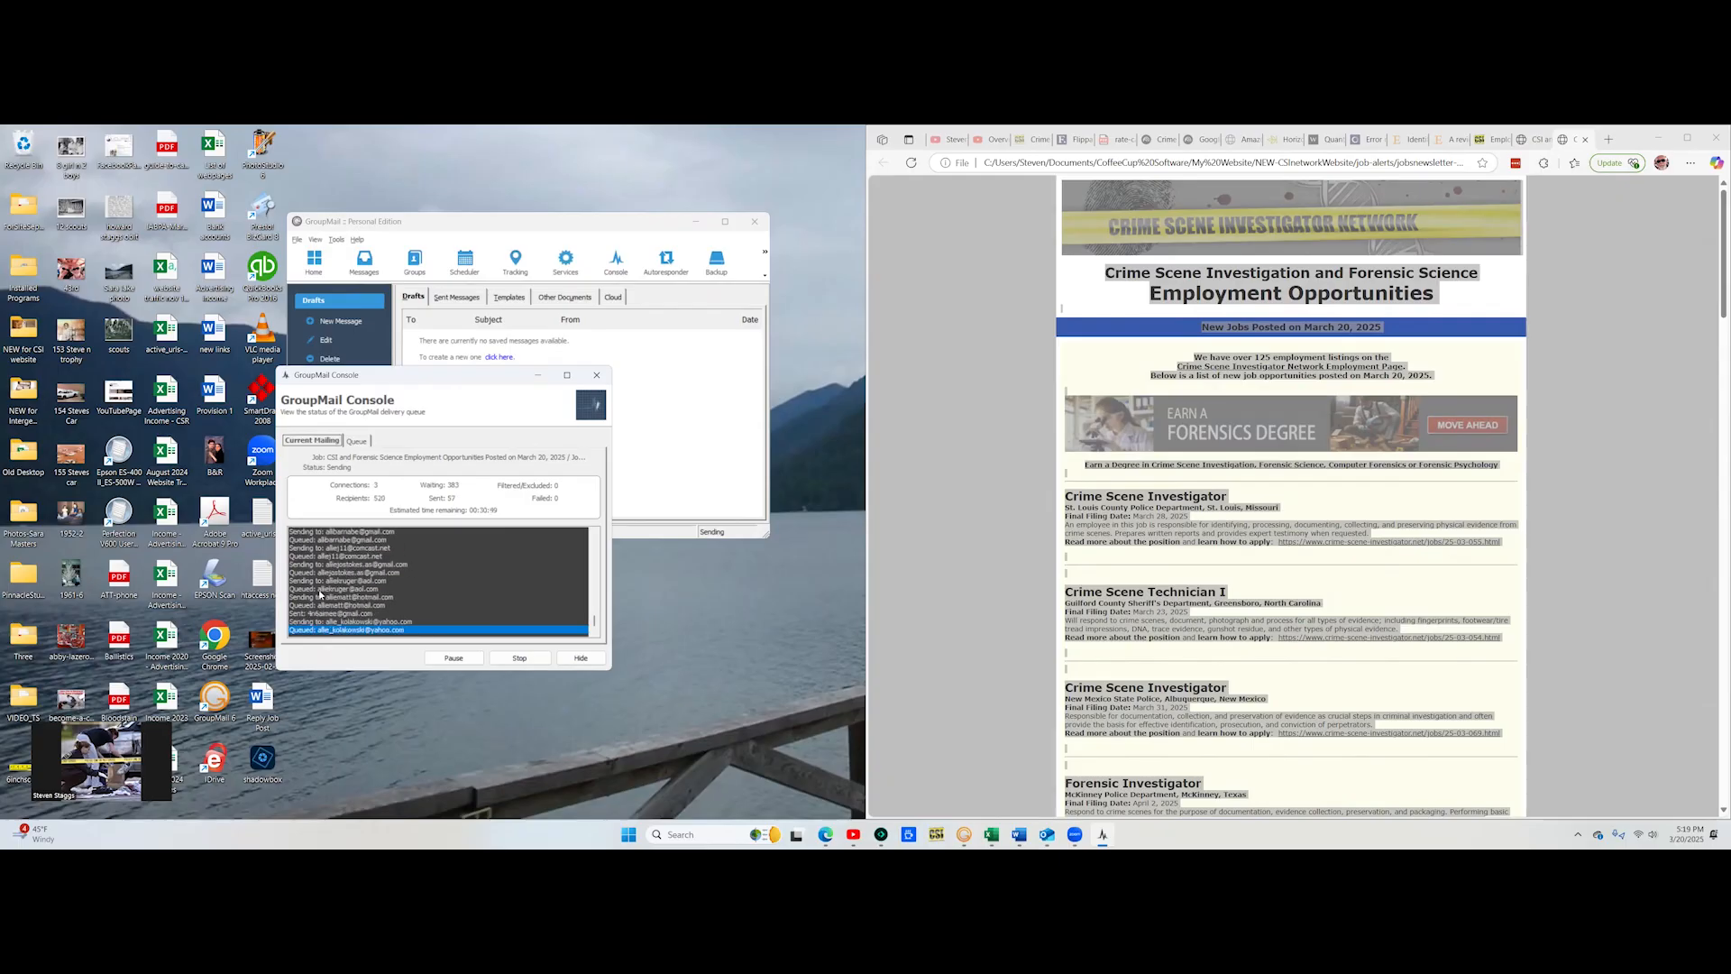